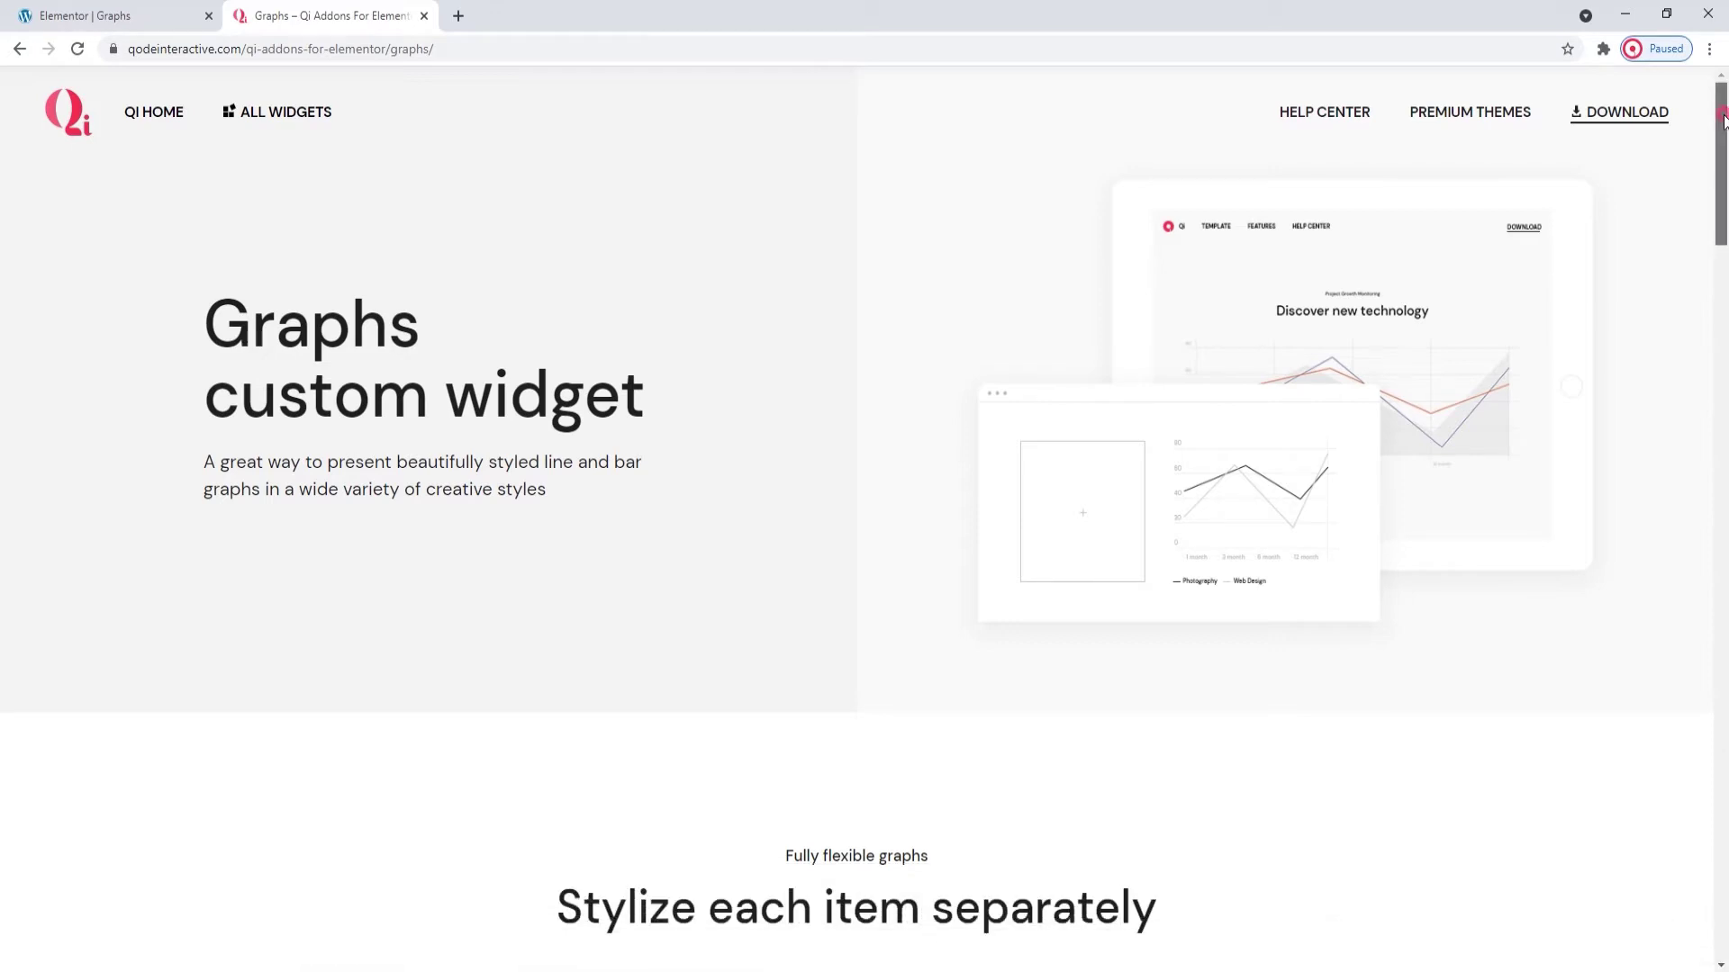
- Look over the Graphs widget demo page, switch to the Elementor editor and add the Graphs widget to the section's left column
{"action": "left_click_drag", "start_coordinate": [1723, 121], "coordinate": [1725, 796]}
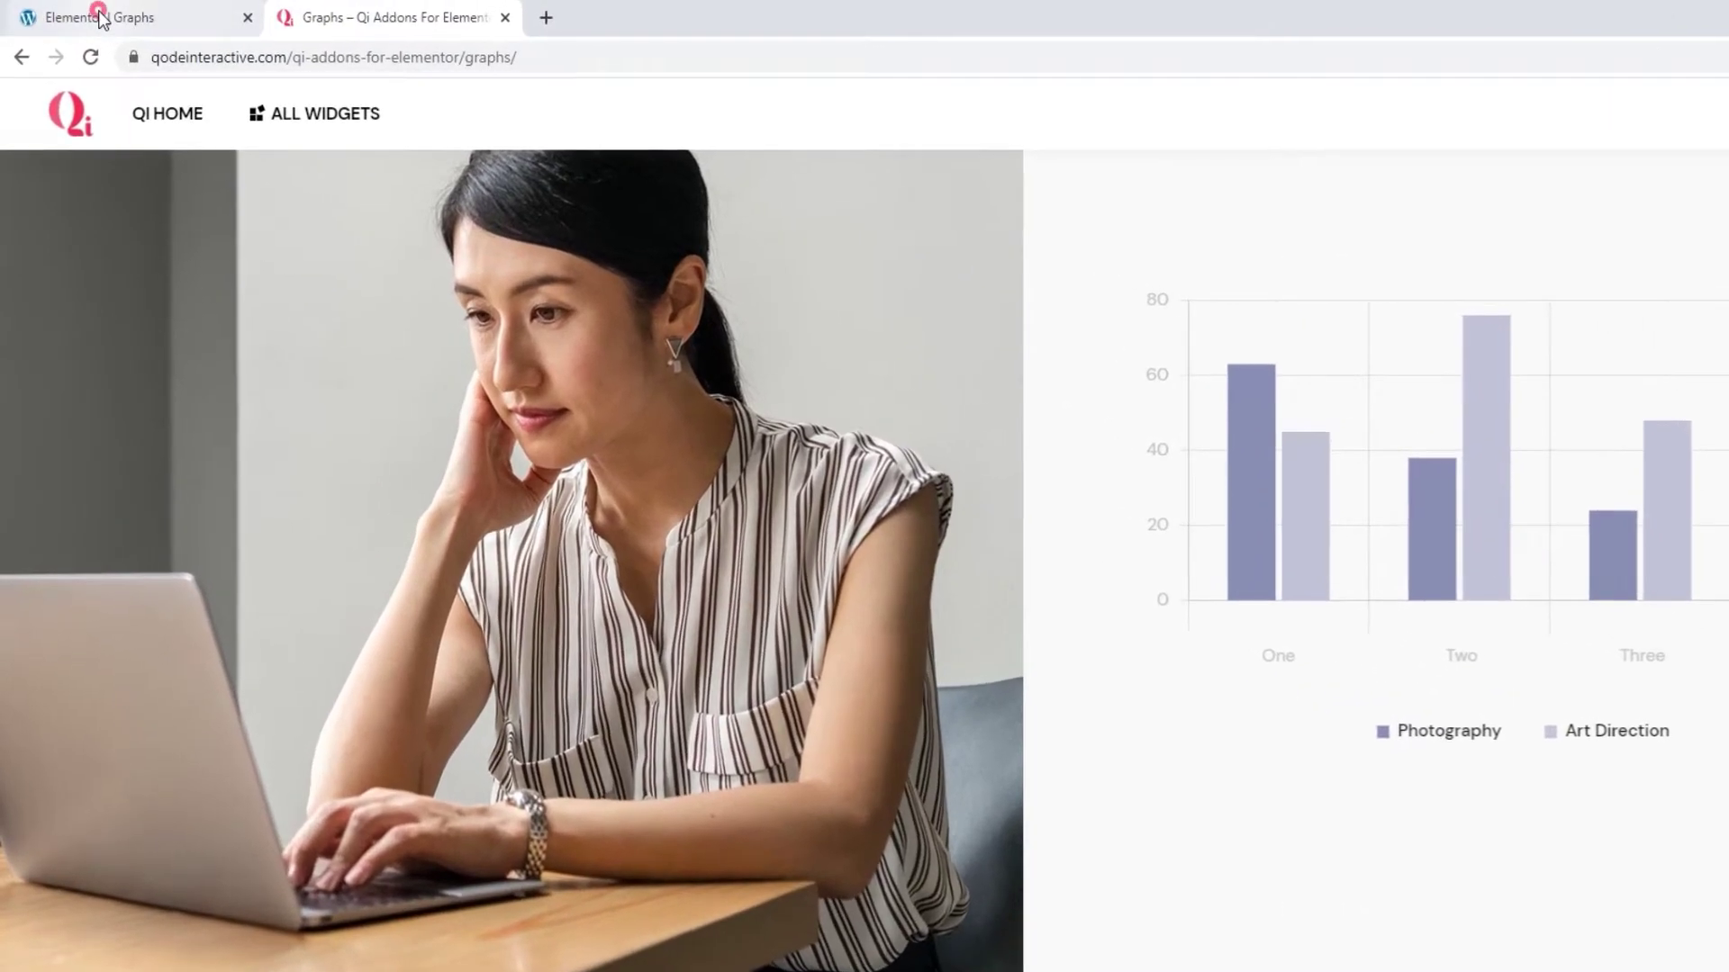
{"action": "left_click", "coordinate": [103, 15]}
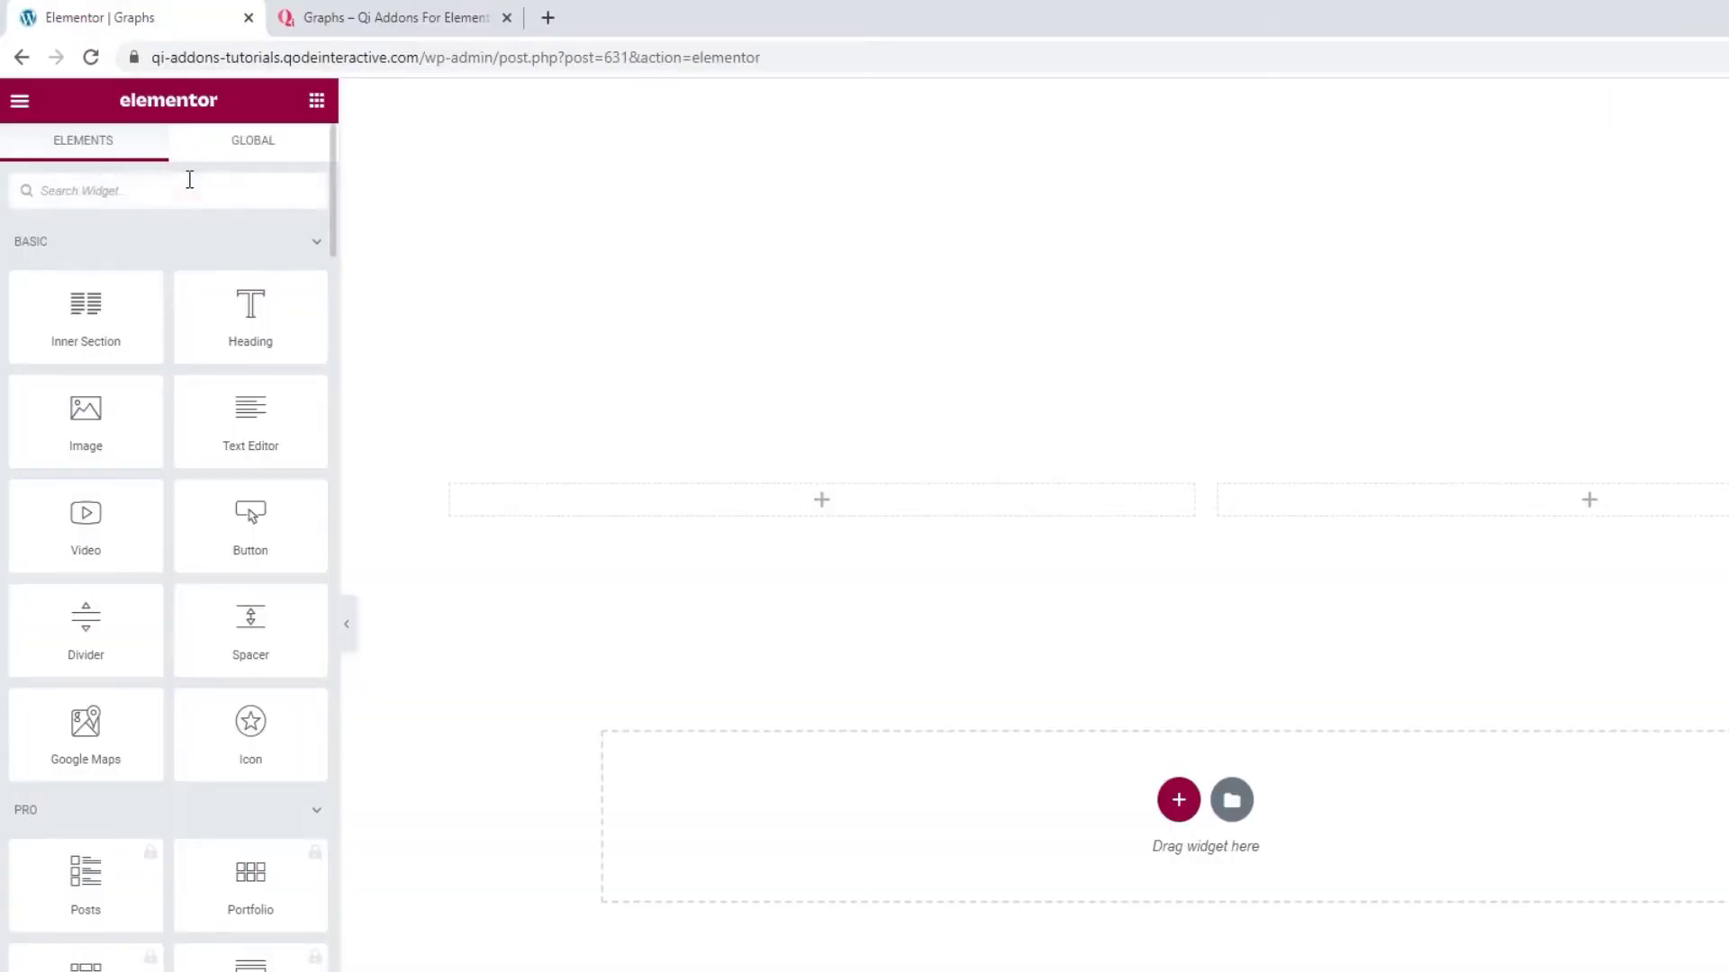
{"action": "type", "text": "grap"}
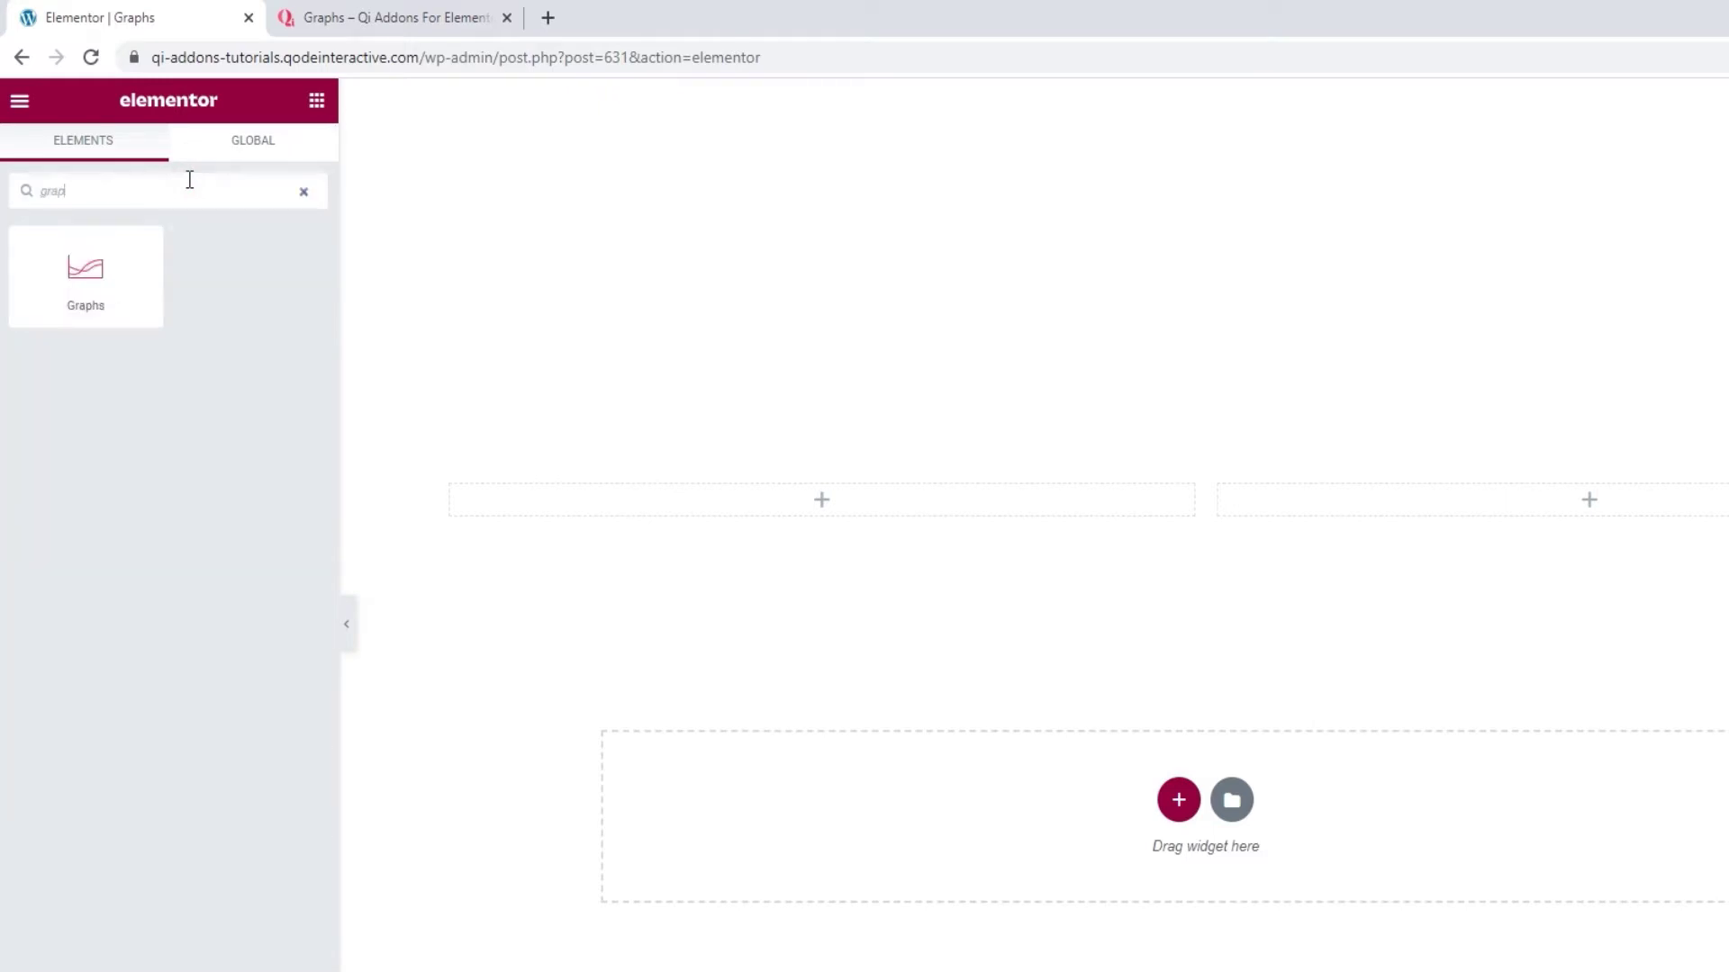
{"action": "left_click_drag", "start_coordinate": [143, 246], "coordinate": [674, 501]}
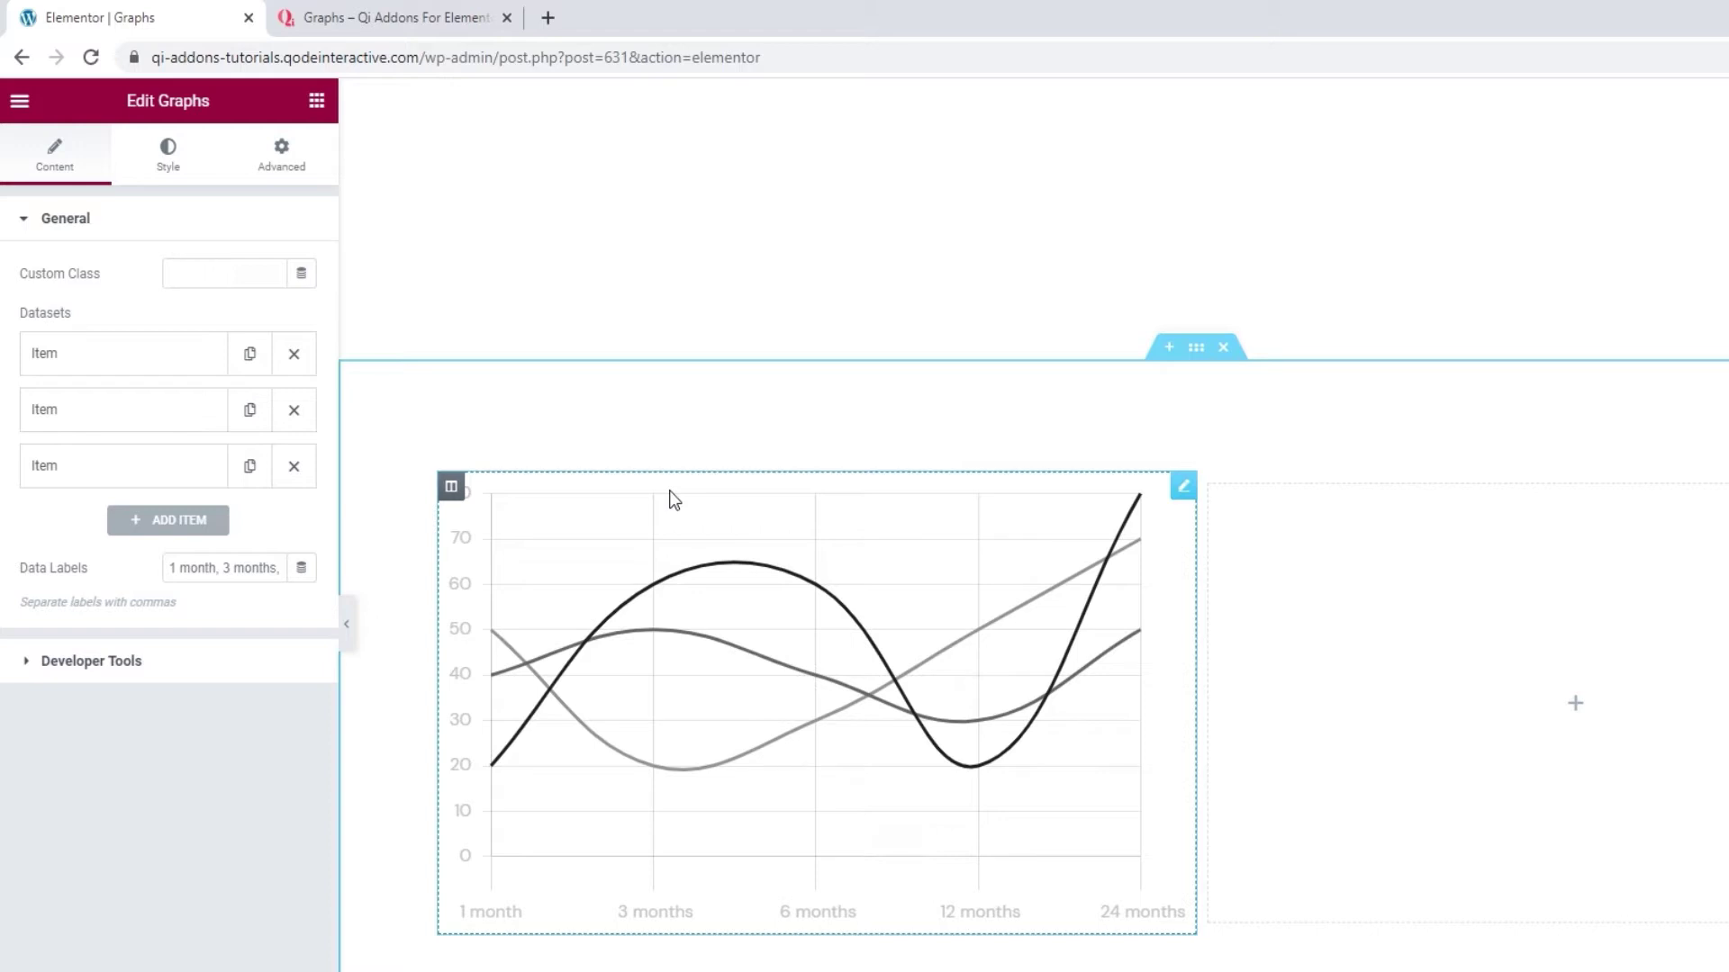
{"action": "scroll", "coordinate": [675, 500], "scroll_direction": "down", "scroll_amount": 1}
{"action": "mouse_move", "coordinate": [694, 665]}
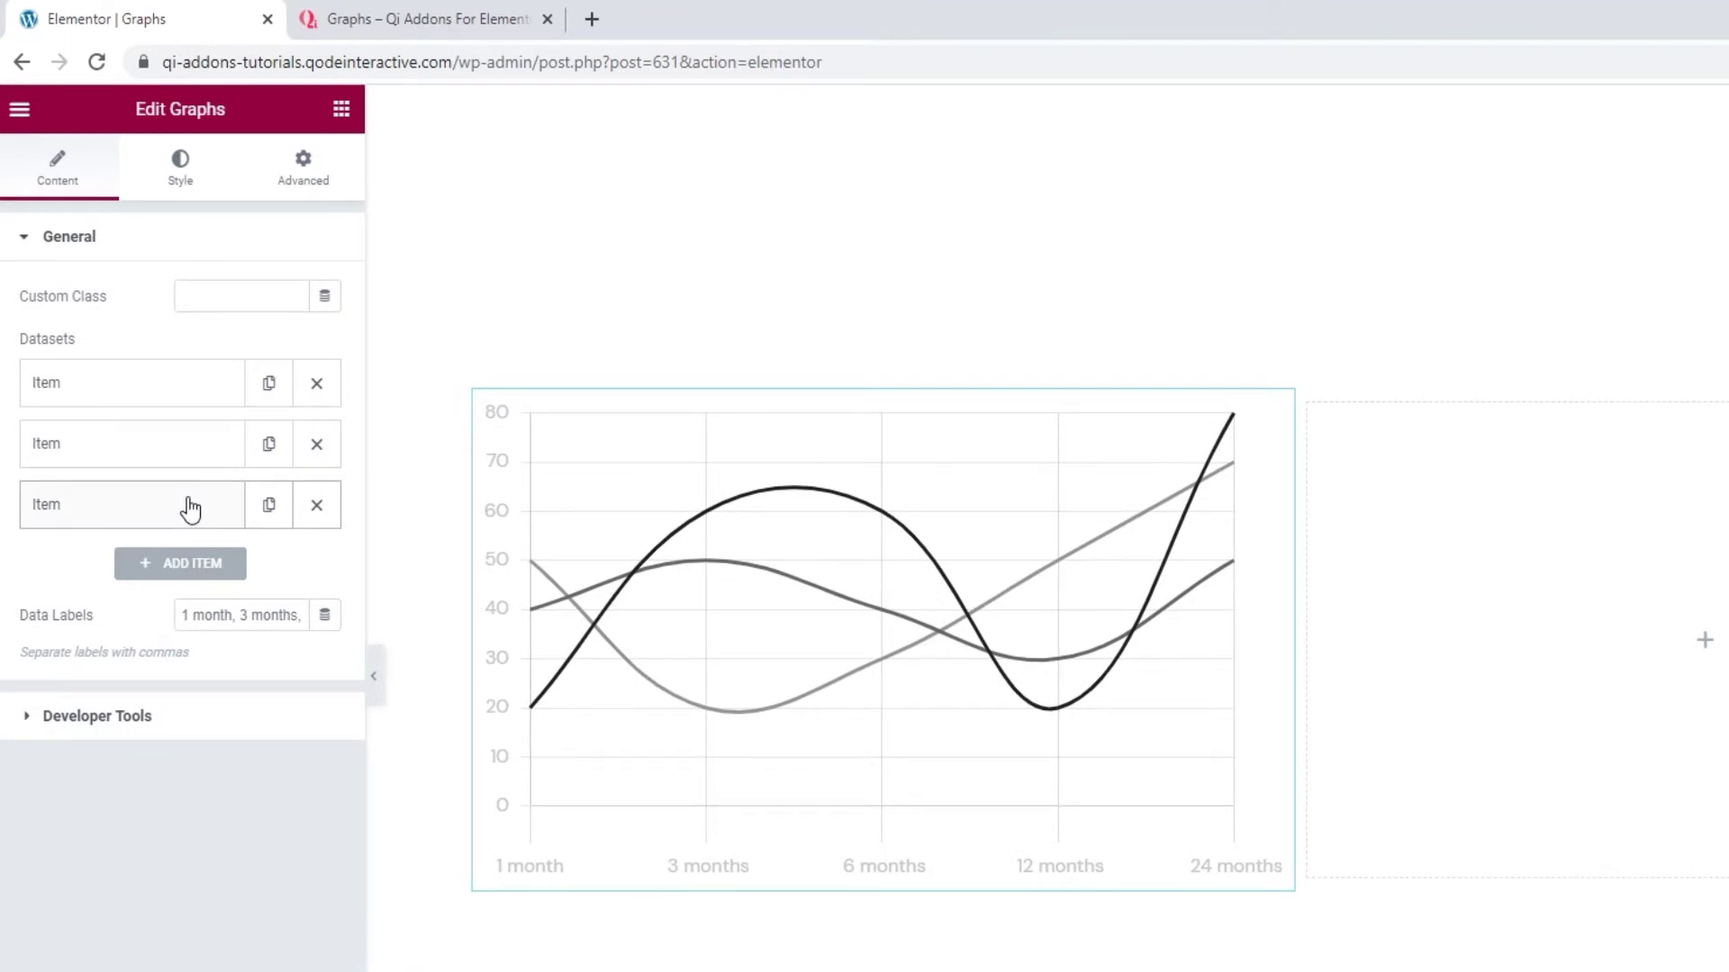
- Replace the graph's data labels with One,Two,Three,Four,Five
{"action": "triple_click", "coordinate": [219, 614]}
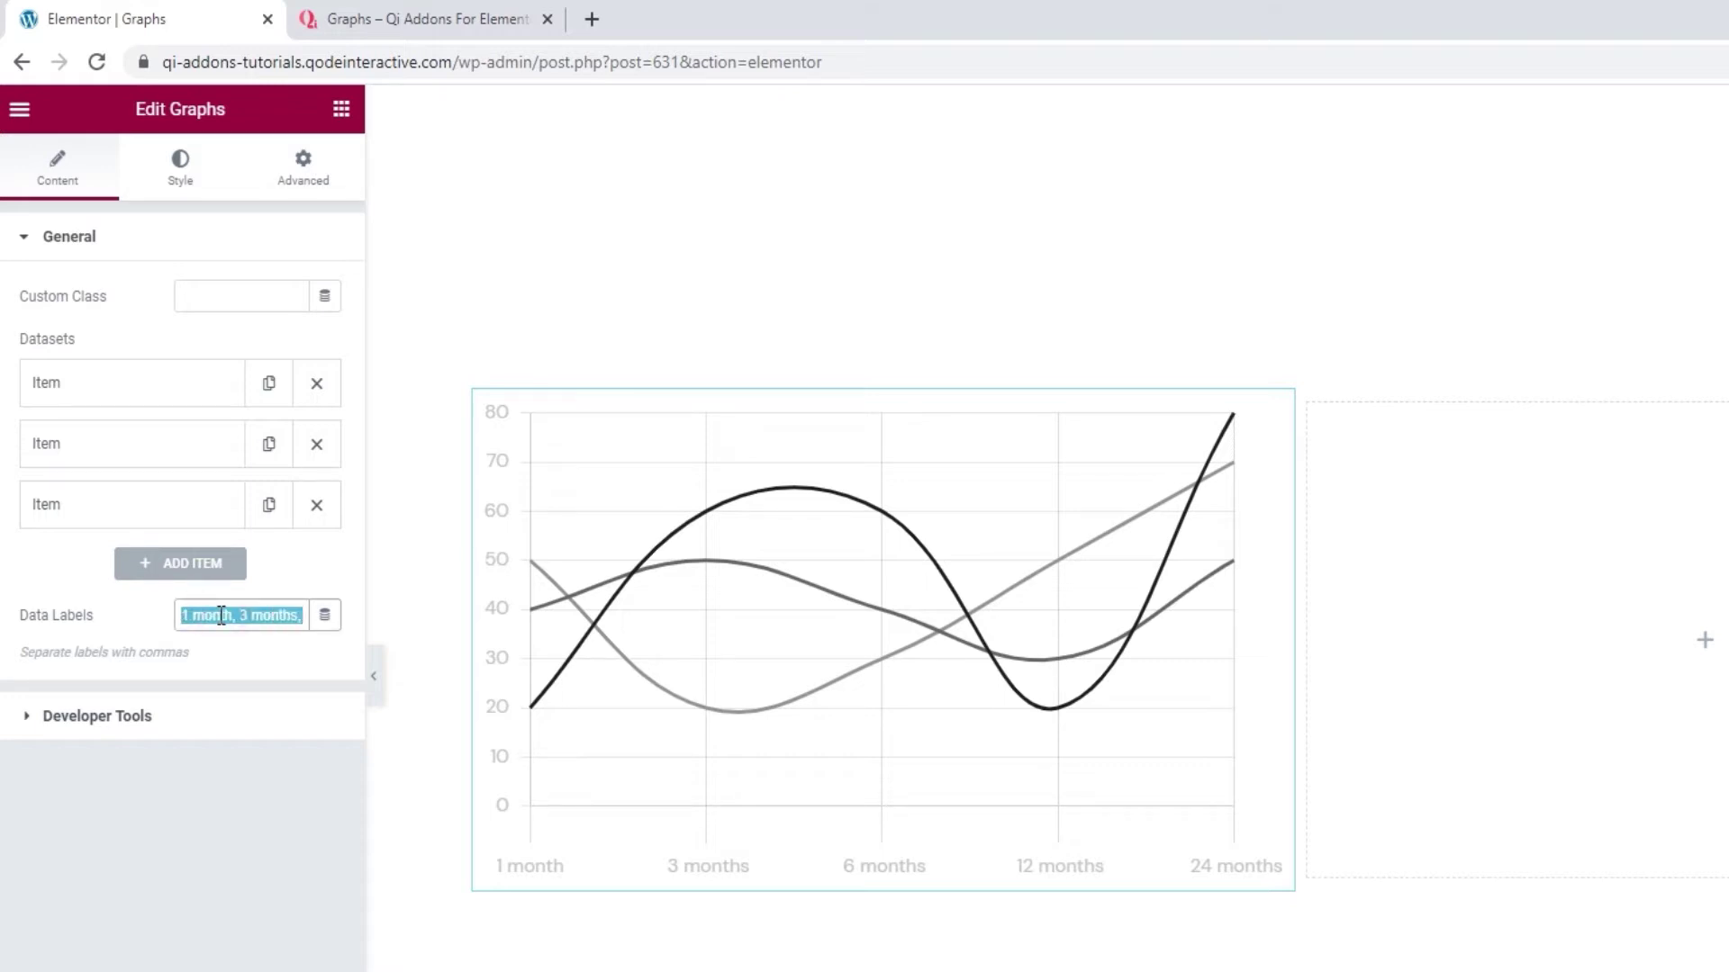
{"action": "key", "text": "BackSpace"}
{"action": "type", "text": "One,Two,"}
{"action": "type", "text": "Three,Four,Five"}
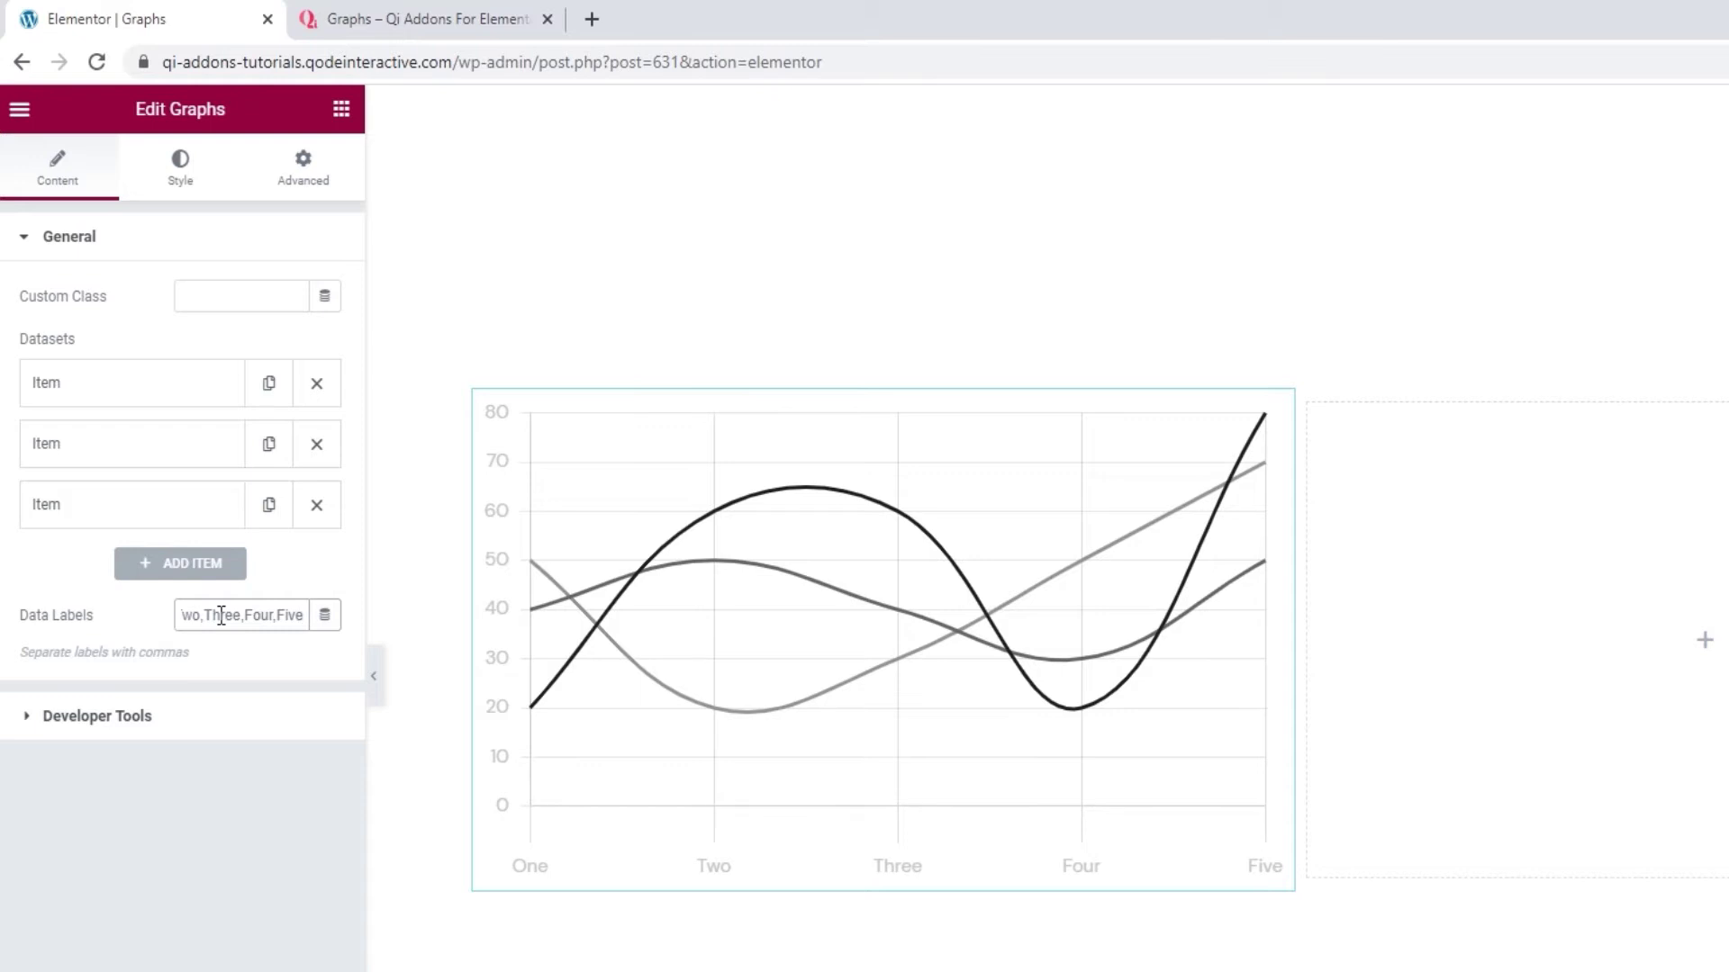
- In the graph style settings, keep the graph type as Line and set the graph size to 87 %
{"action": "left_click", "coordinate": [160, 195]}
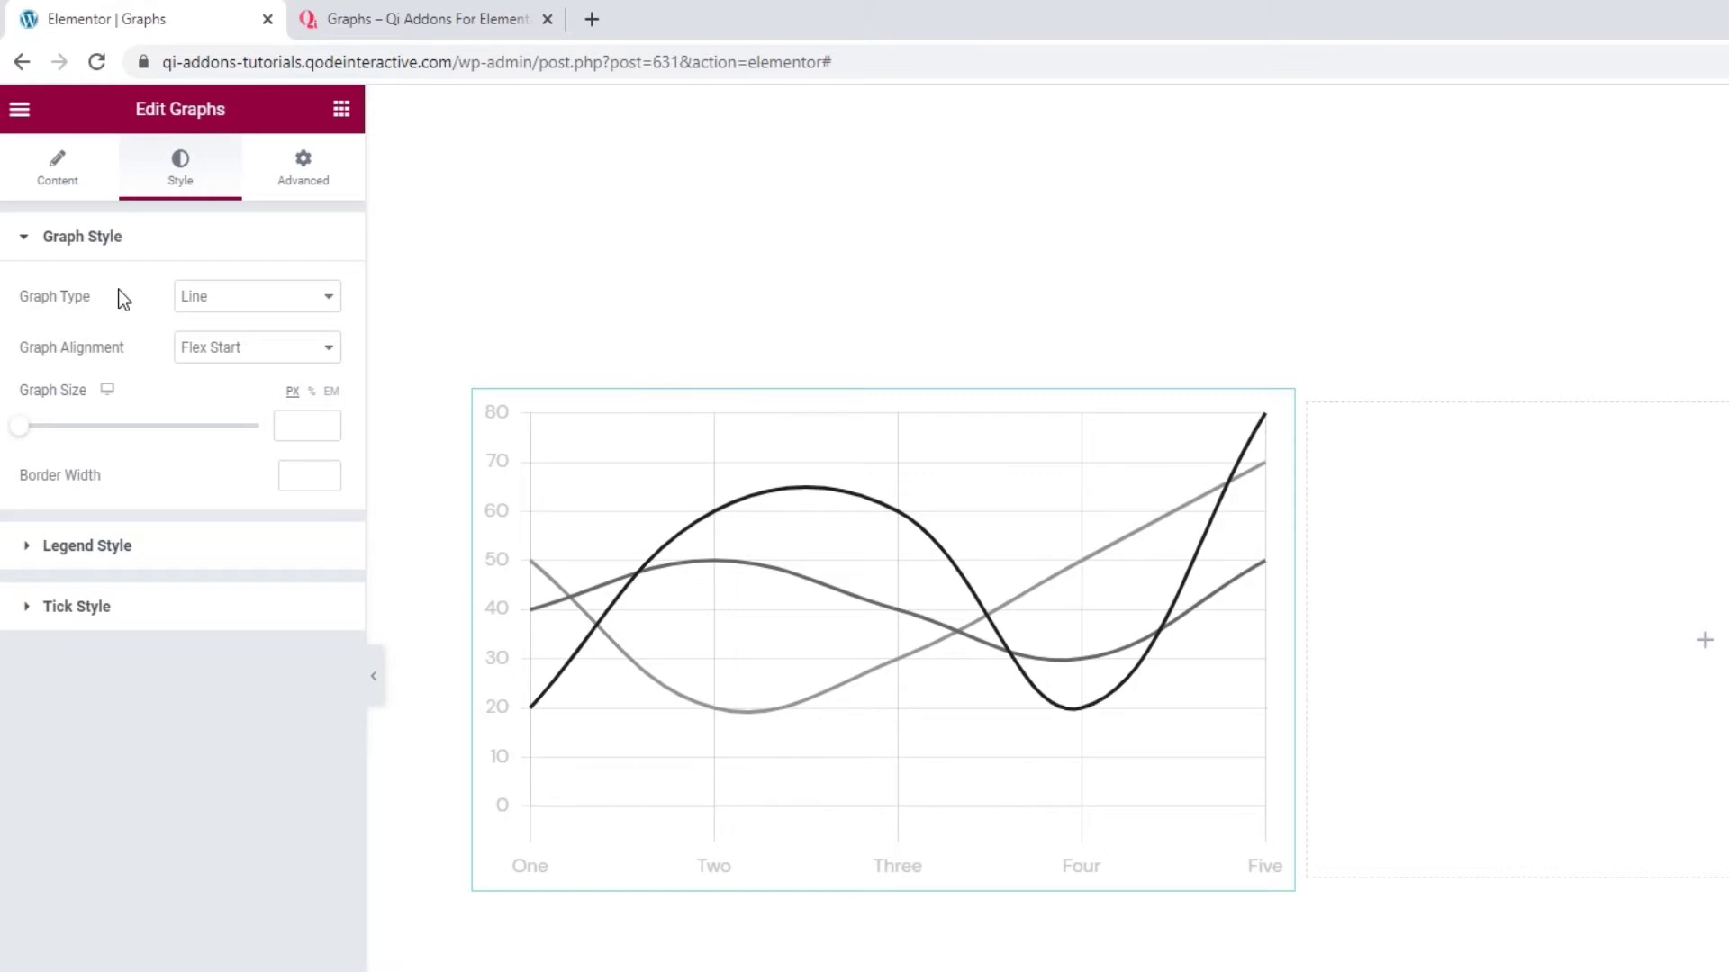
{"action": "left_click", "coordinate": [271, 306]}
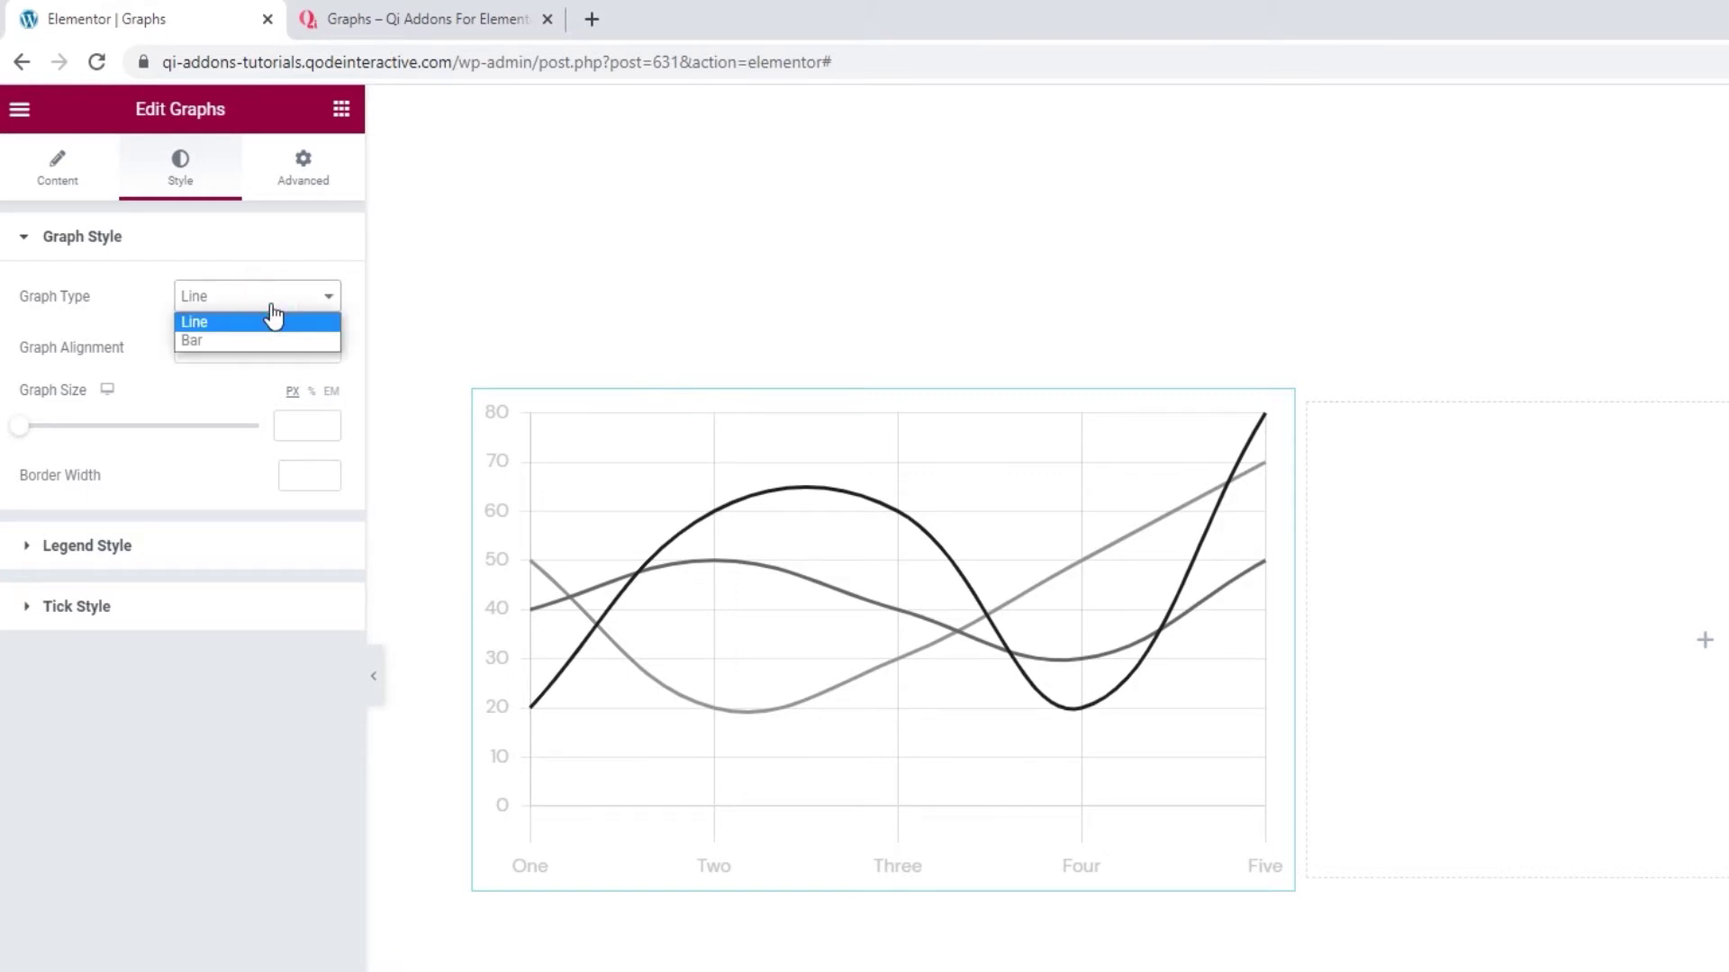
{"action": "left_click", "coordinate": [272, 311]}
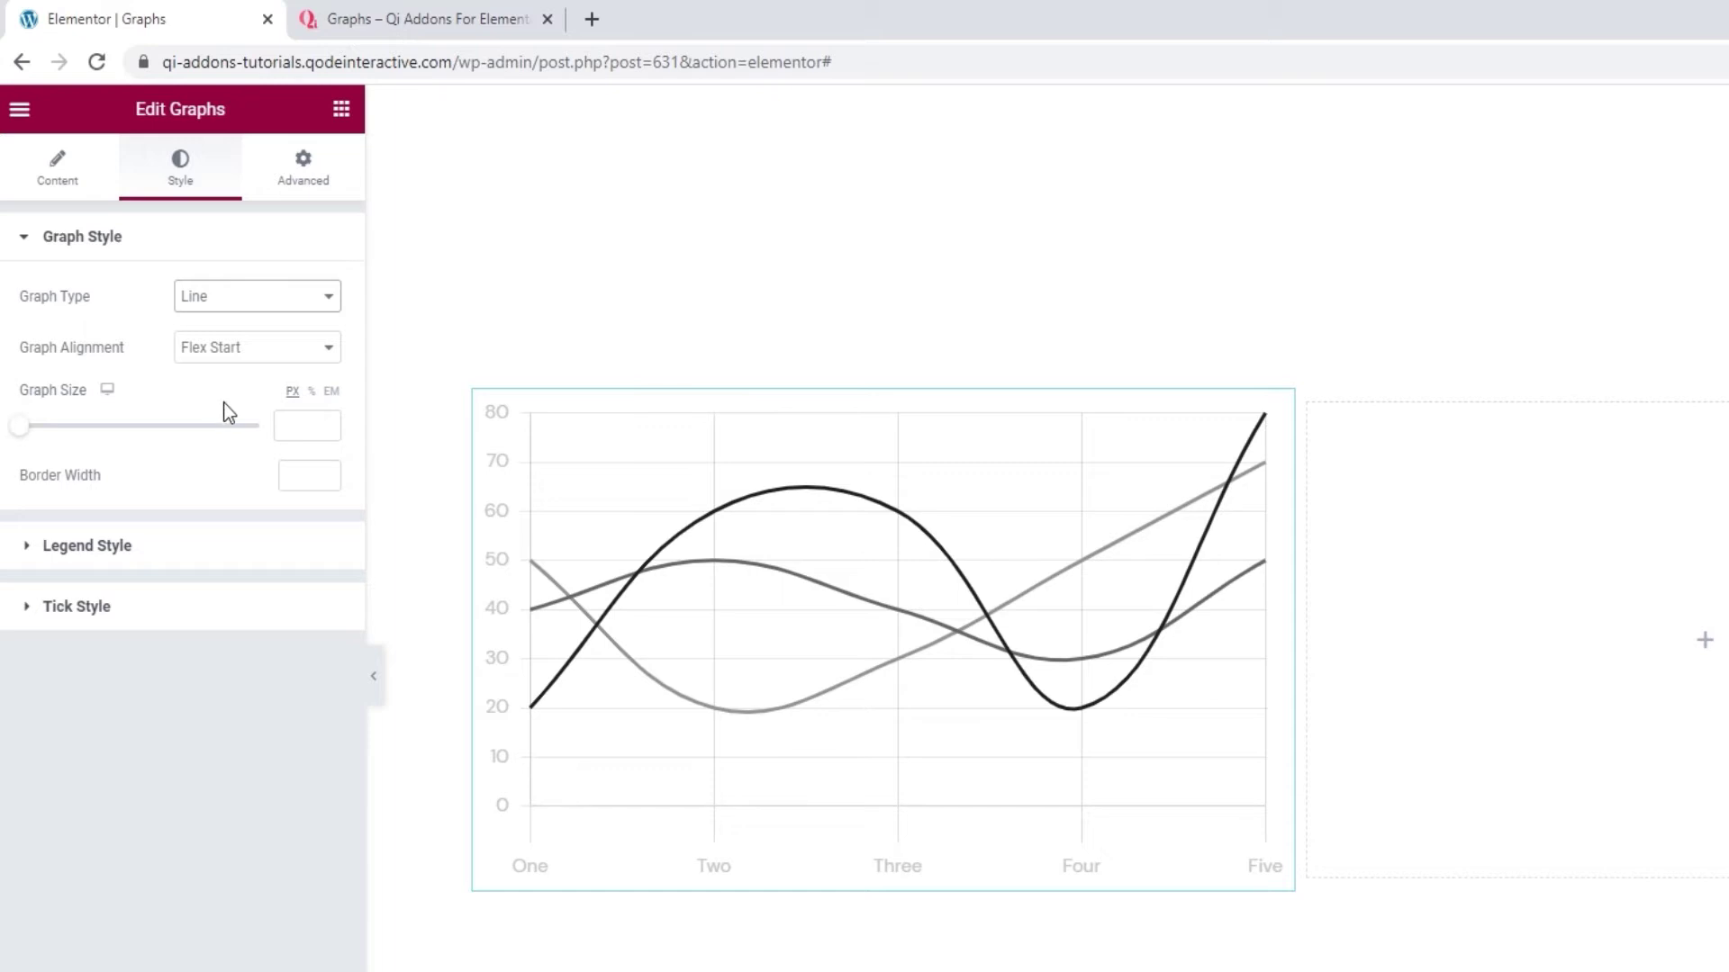
{"action": "left_click", "coordinate": [302, 422]}
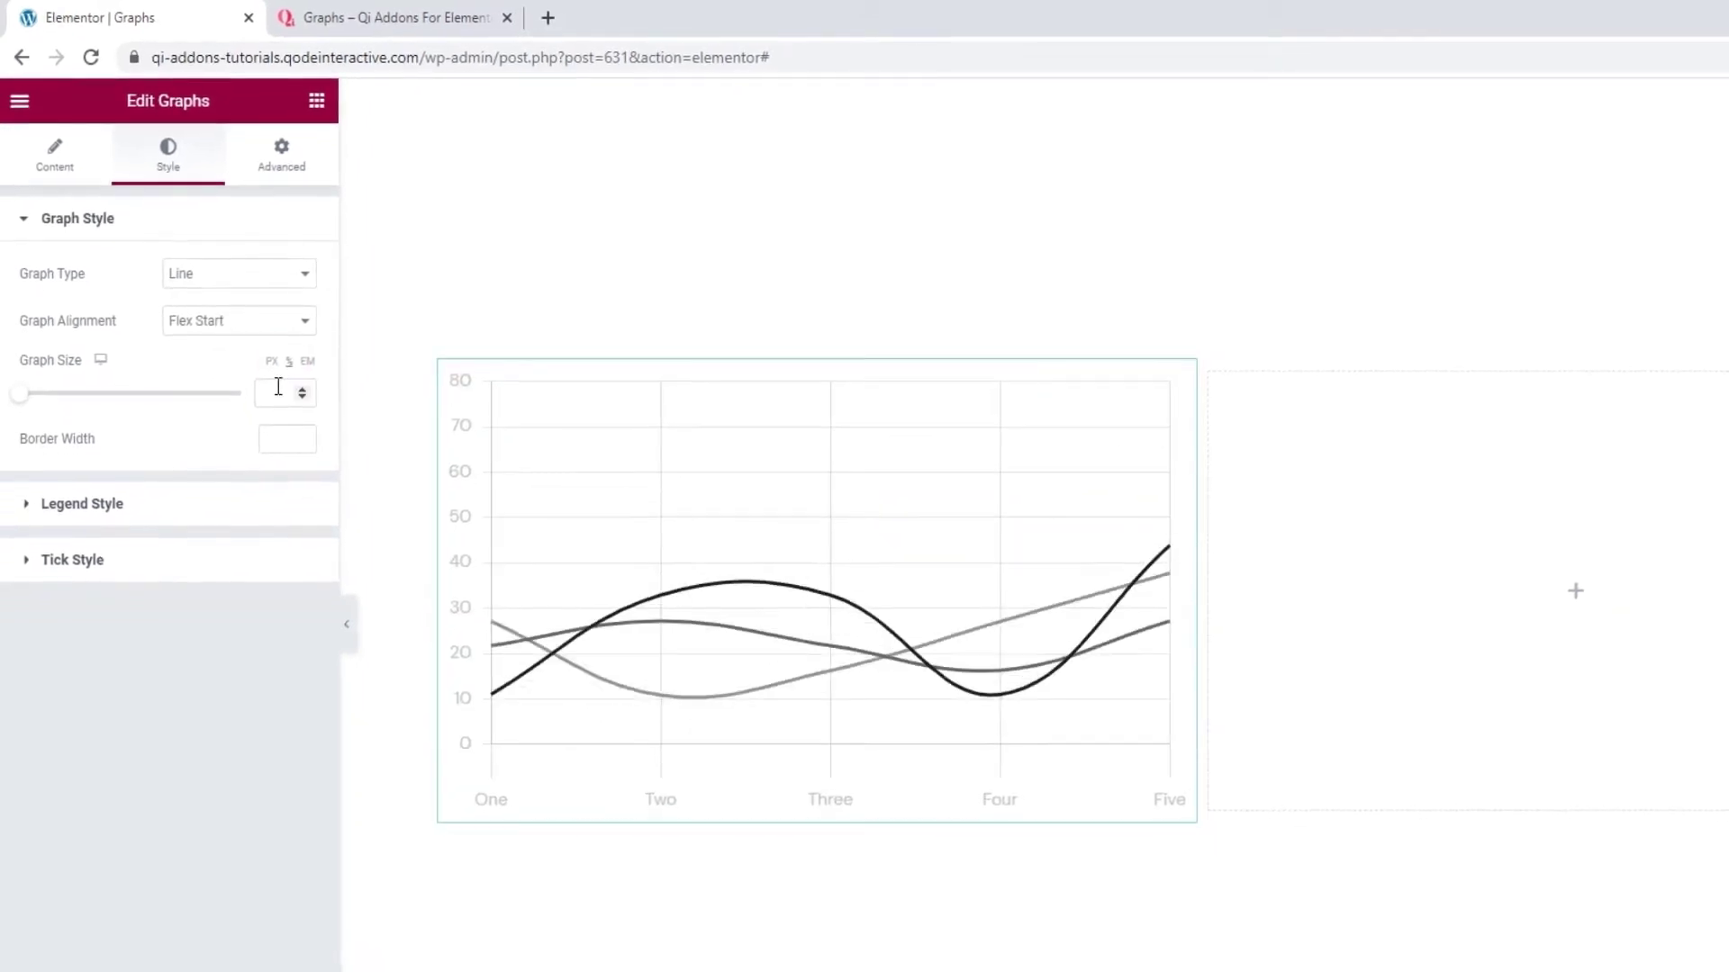
{"action": "left_click", "coordinate": [278, 387]}
{"action": "type", "text": "87"}
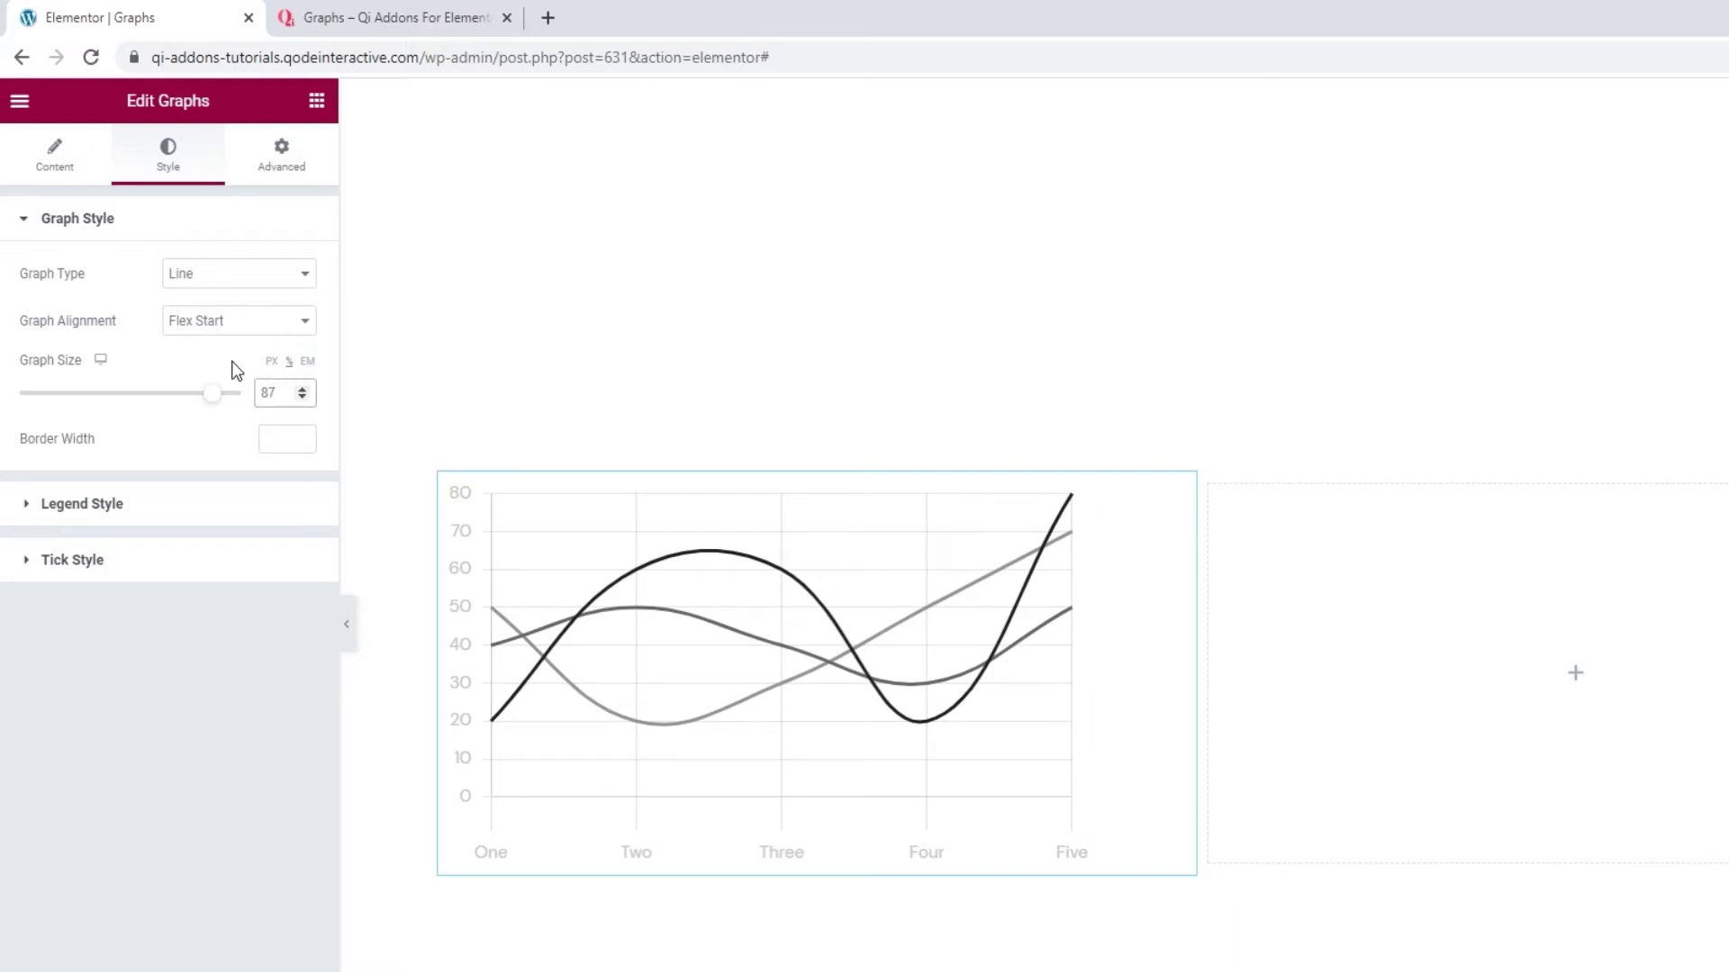
- Try the Center and Flex End graph alignments and return the alignment to Flex Start
{"action": "left_click", "coordinate": [231, 330]}
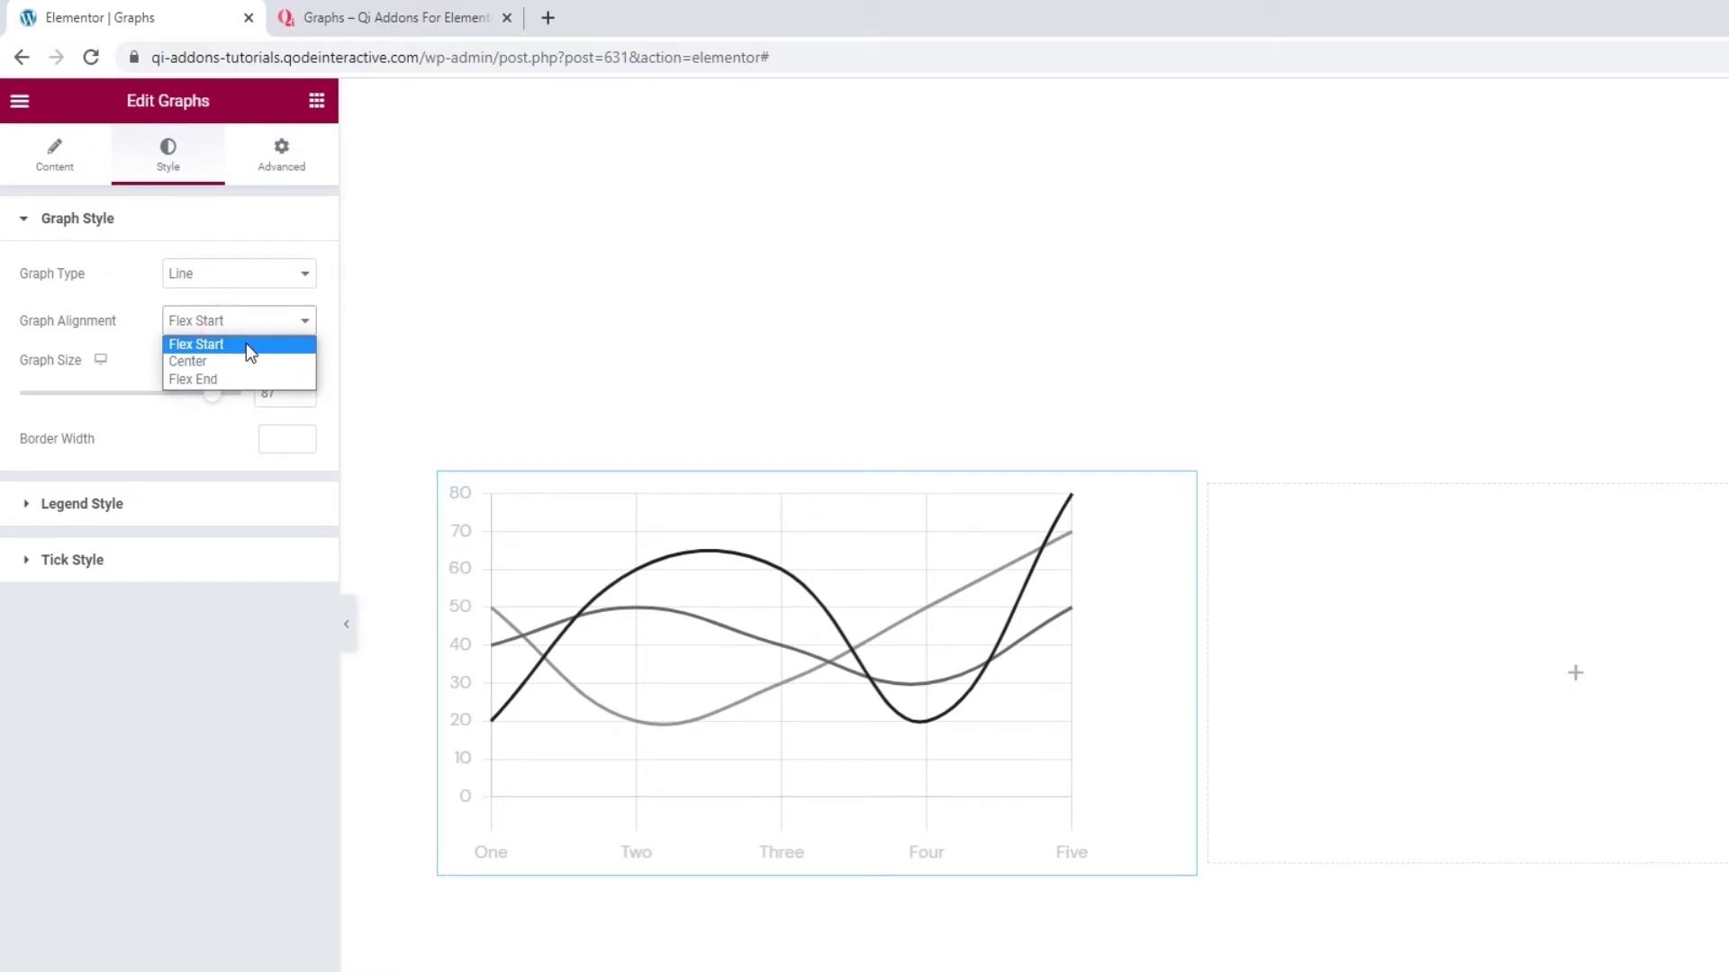
{"action": "left_click", "coordinate": [245, 362]}
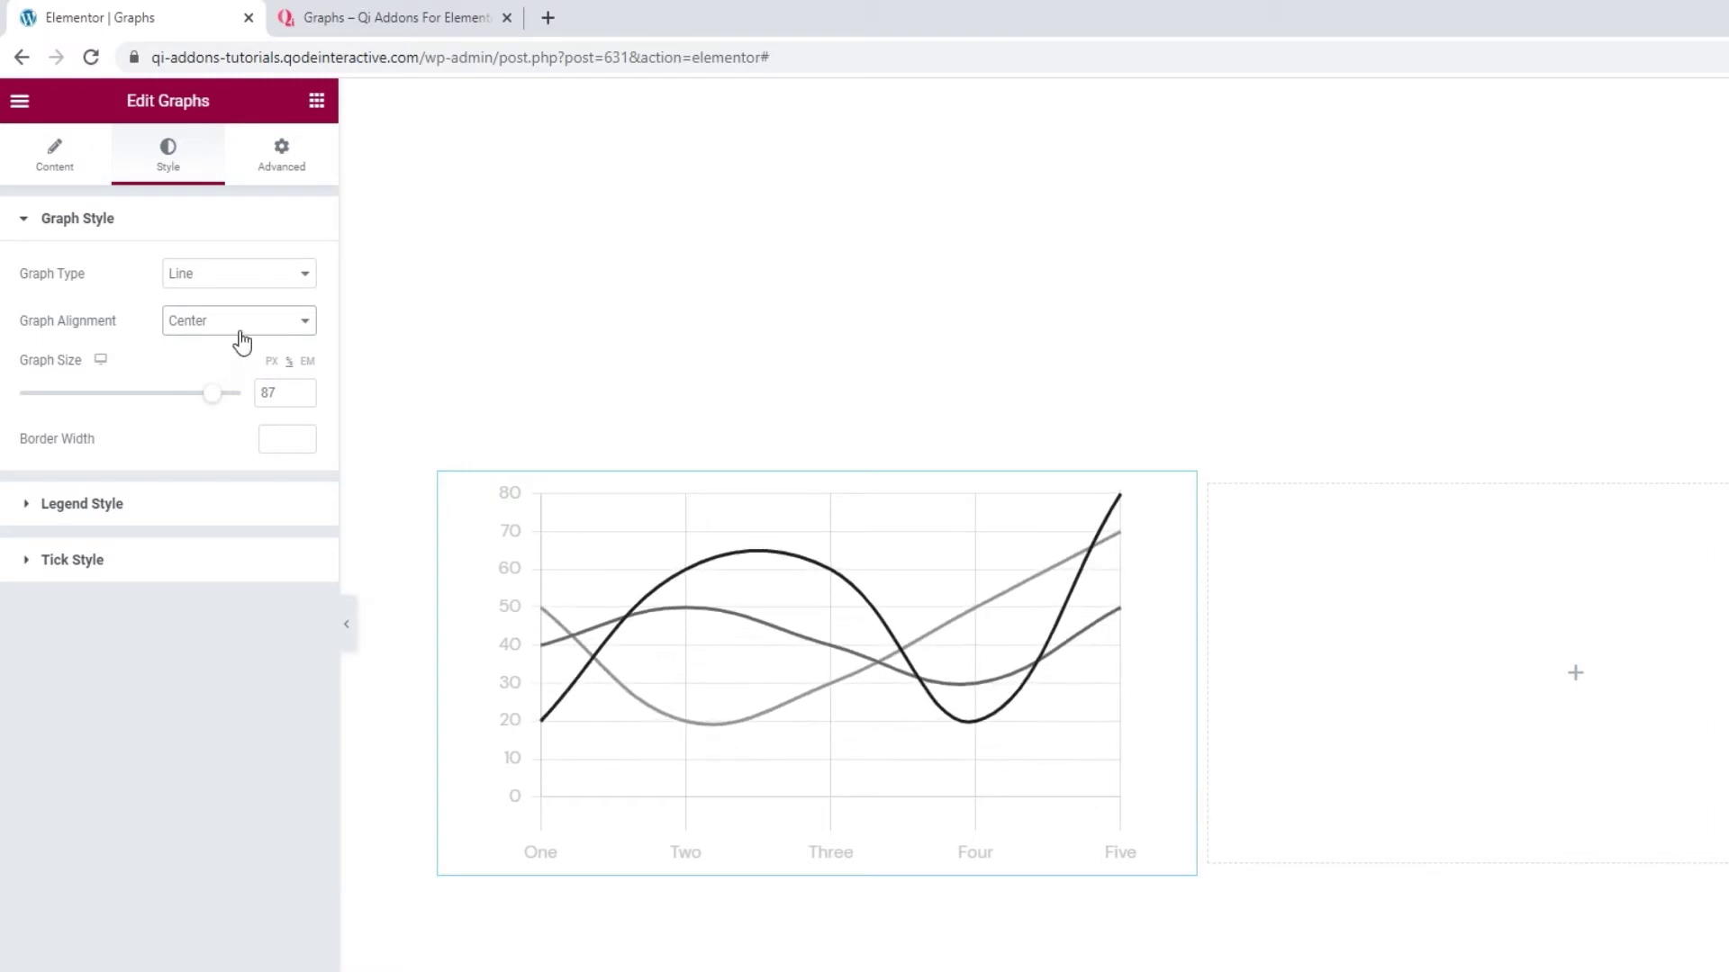
{"action": "left_click", "coordinate": [239, 329]}
{"action": "left_click", "coordinate": [257, 374]}
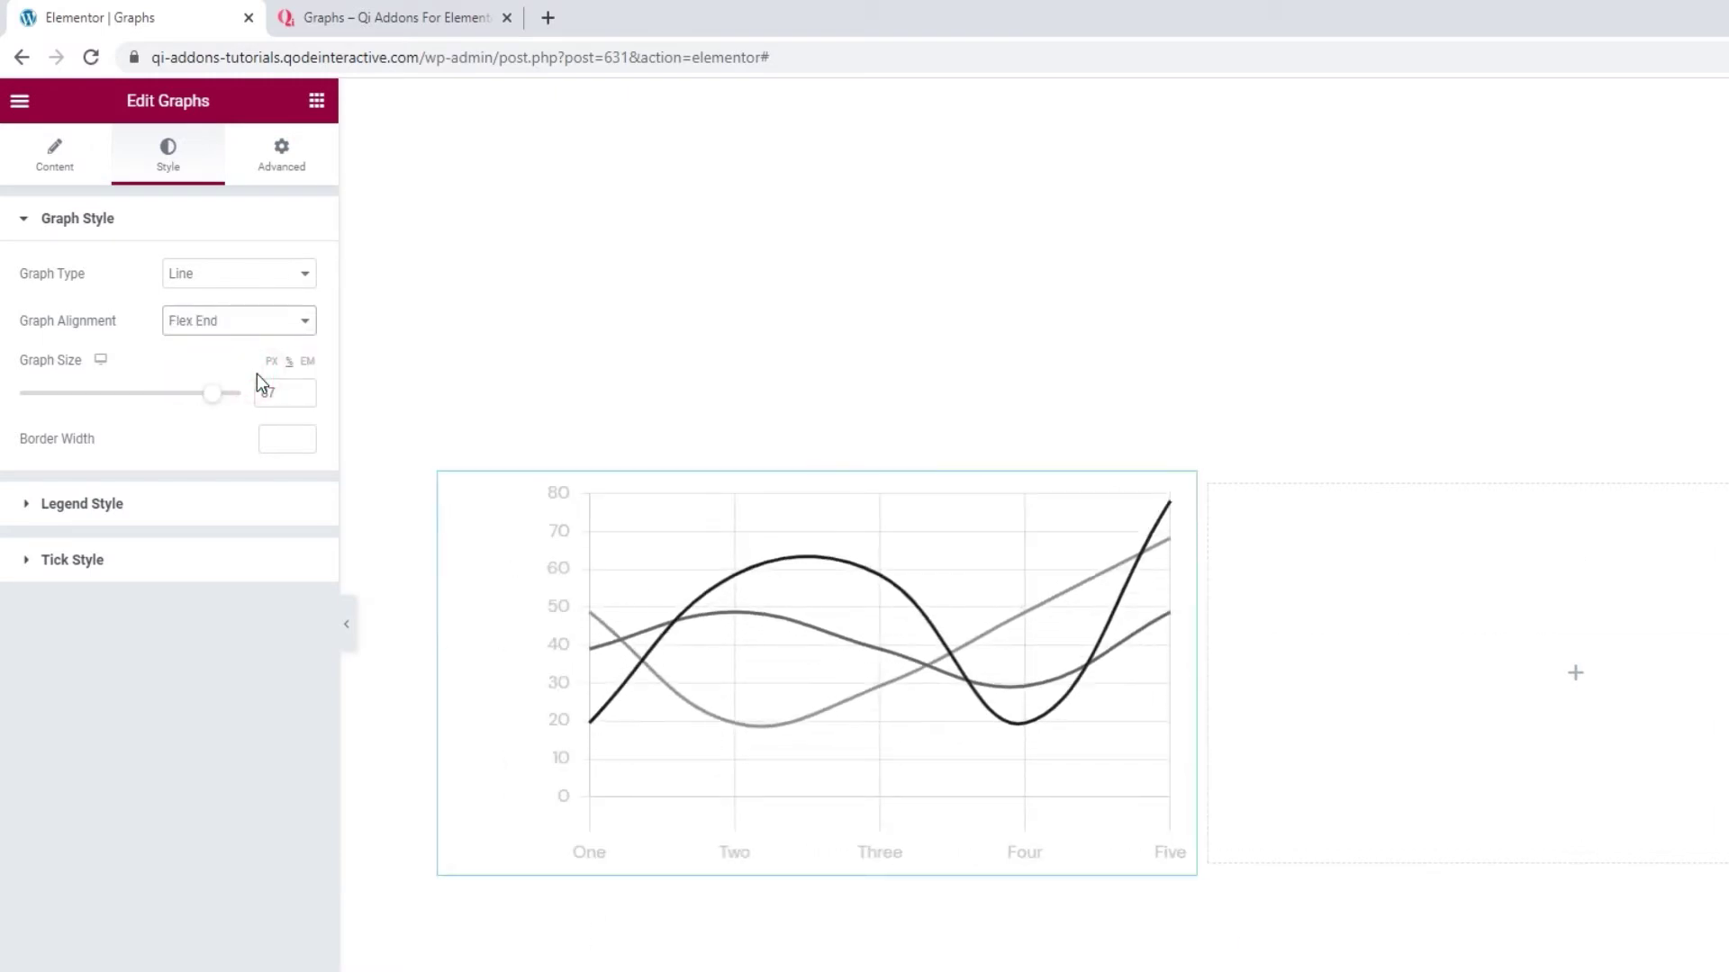
{"action": "left_click", "coordinate": [241, 332]}
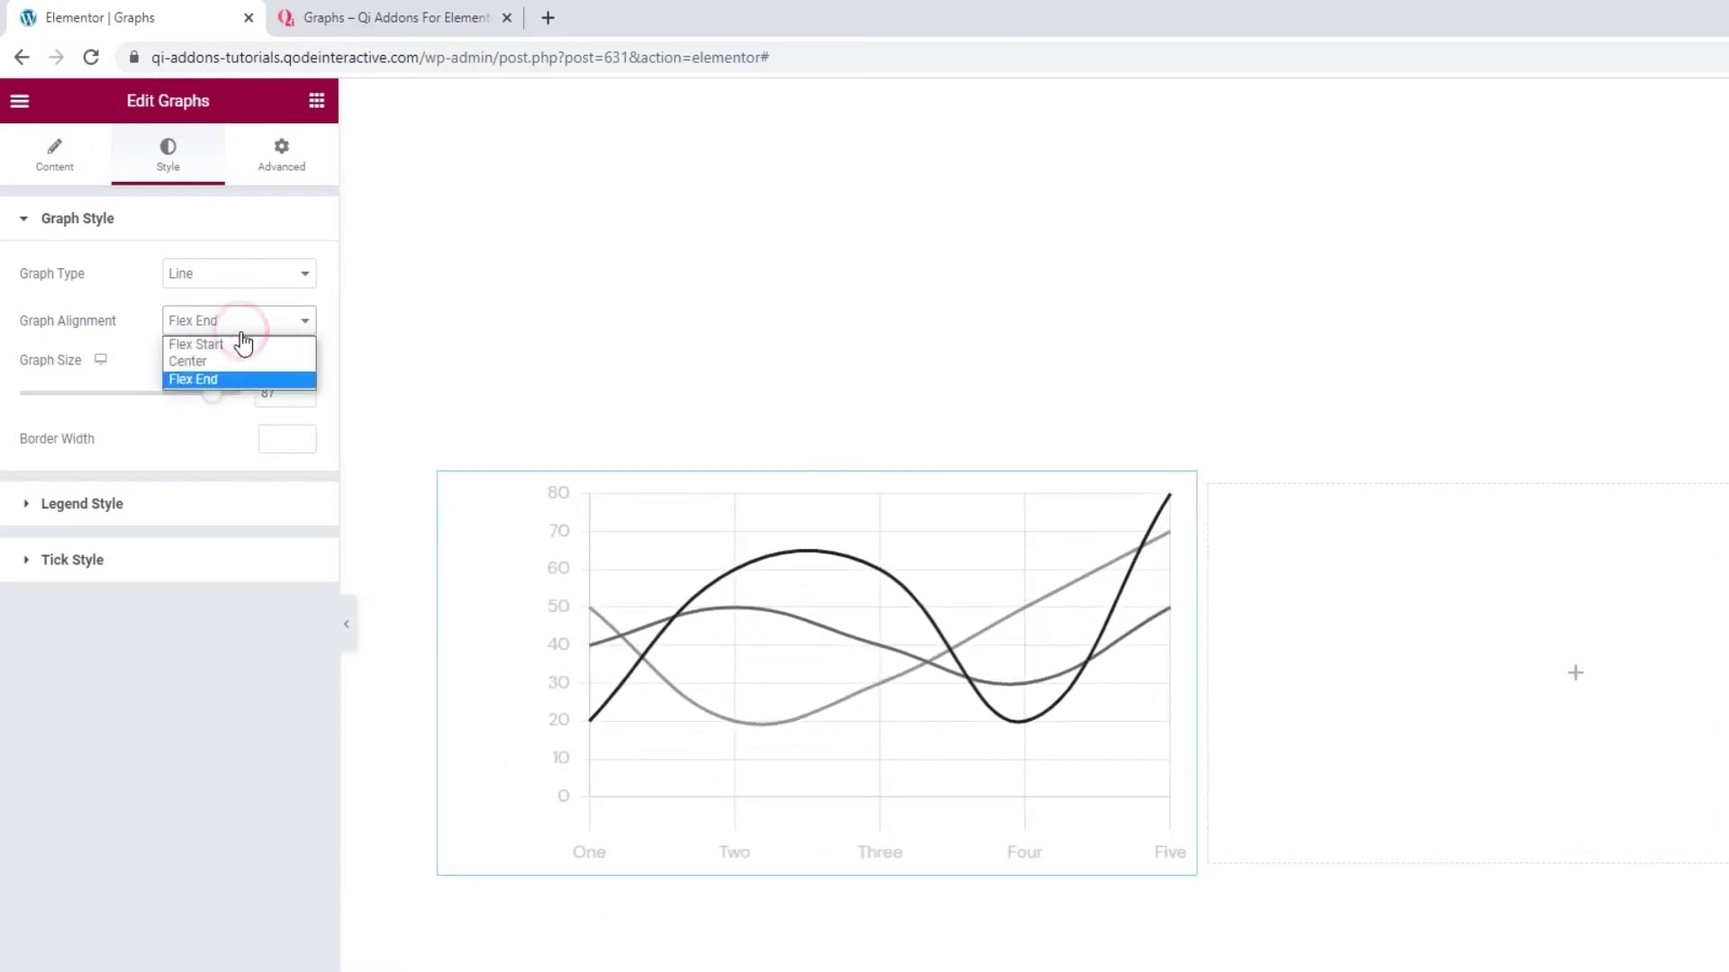
{"action": "left_click", "coordinate": [244, 342]}
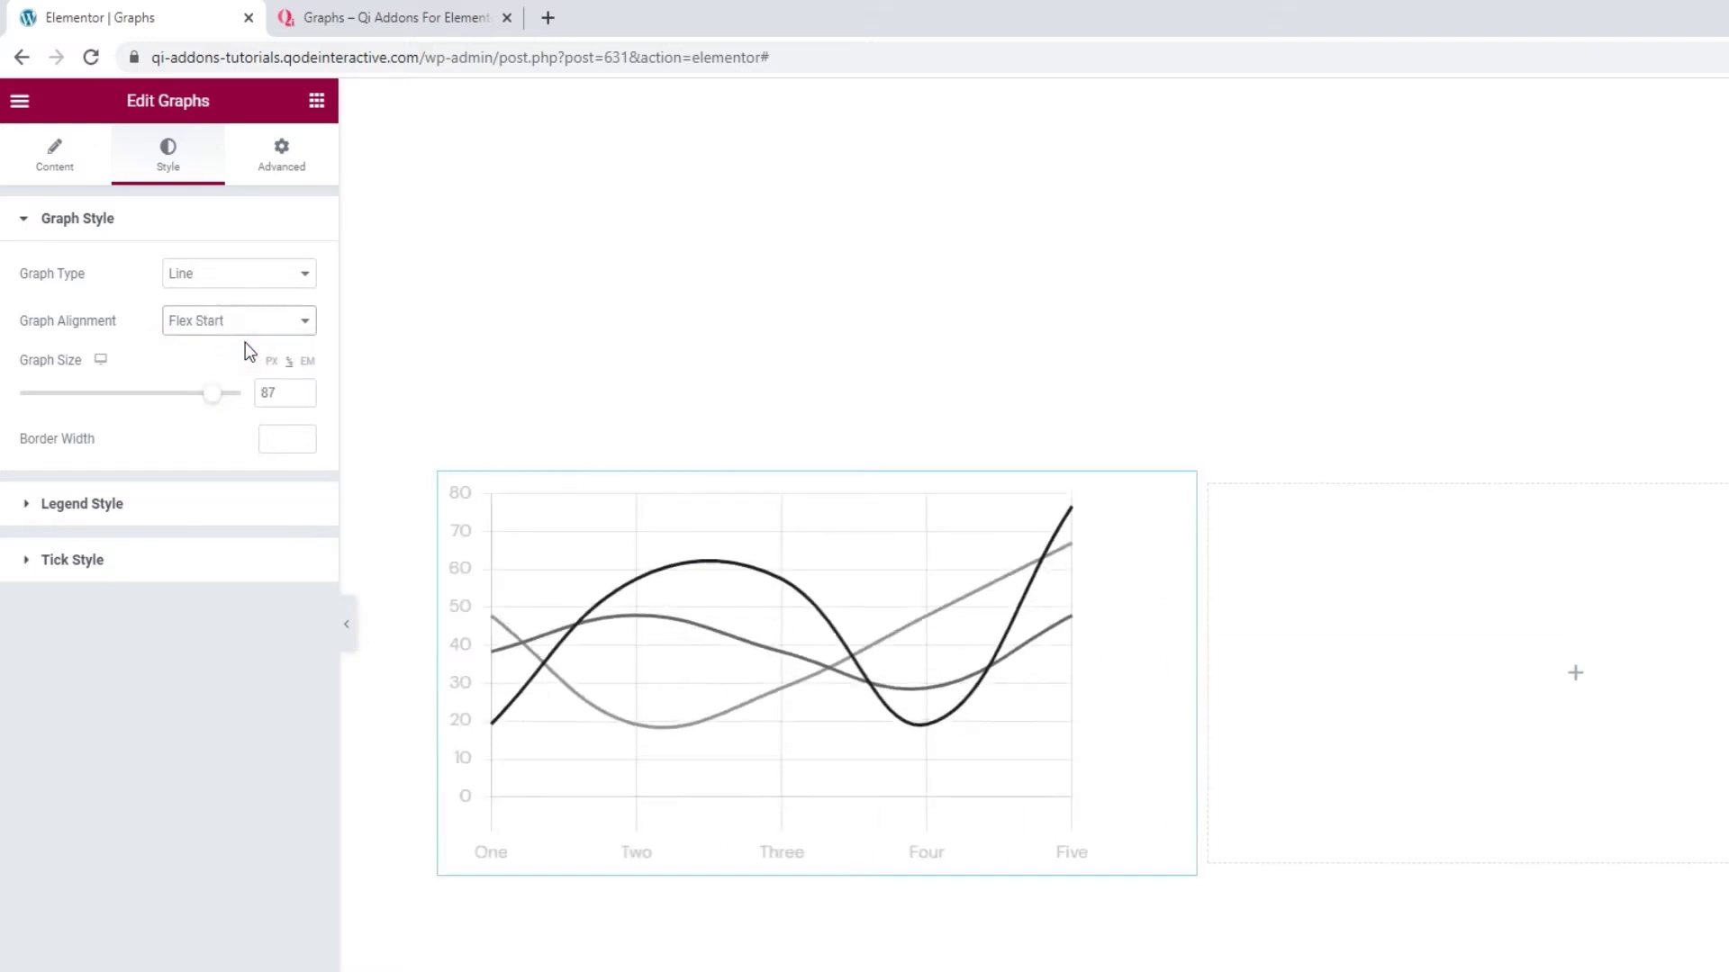
- Set the border width of the graph lines to 3
{"action": "left_click", "coordinate": [302, 435]}
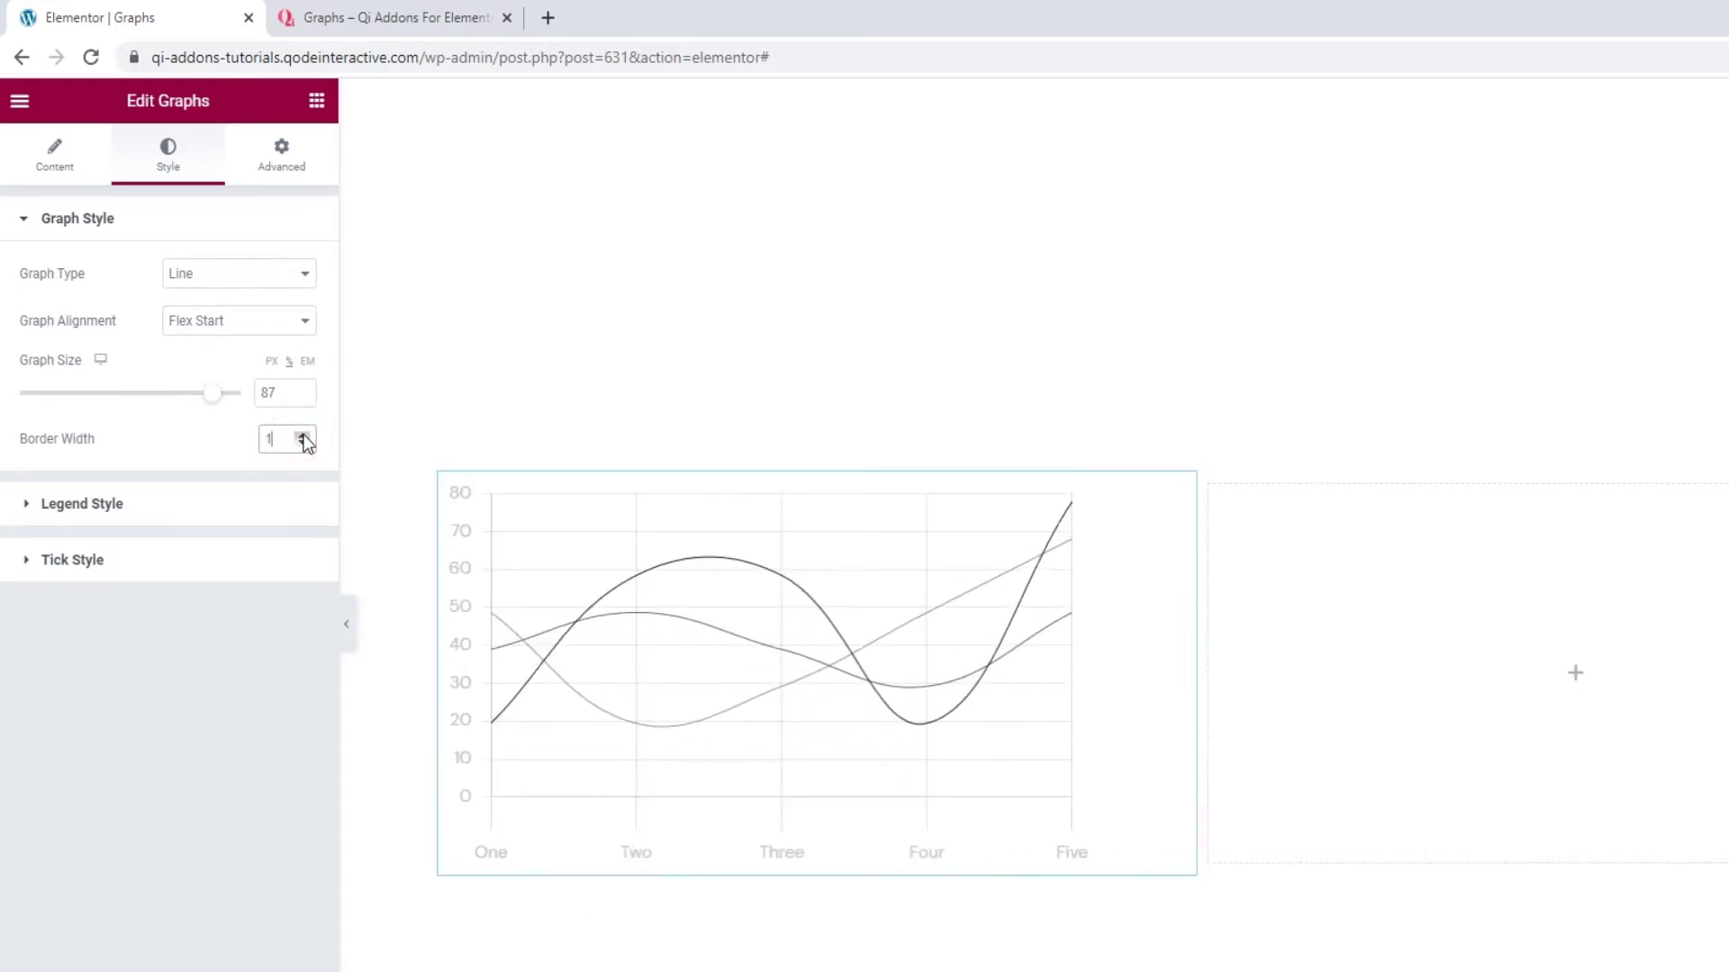
{"action": "left_click", "coordinate": [302, 436]}
{"action": "left_click", "coordinate": [302, 436]}
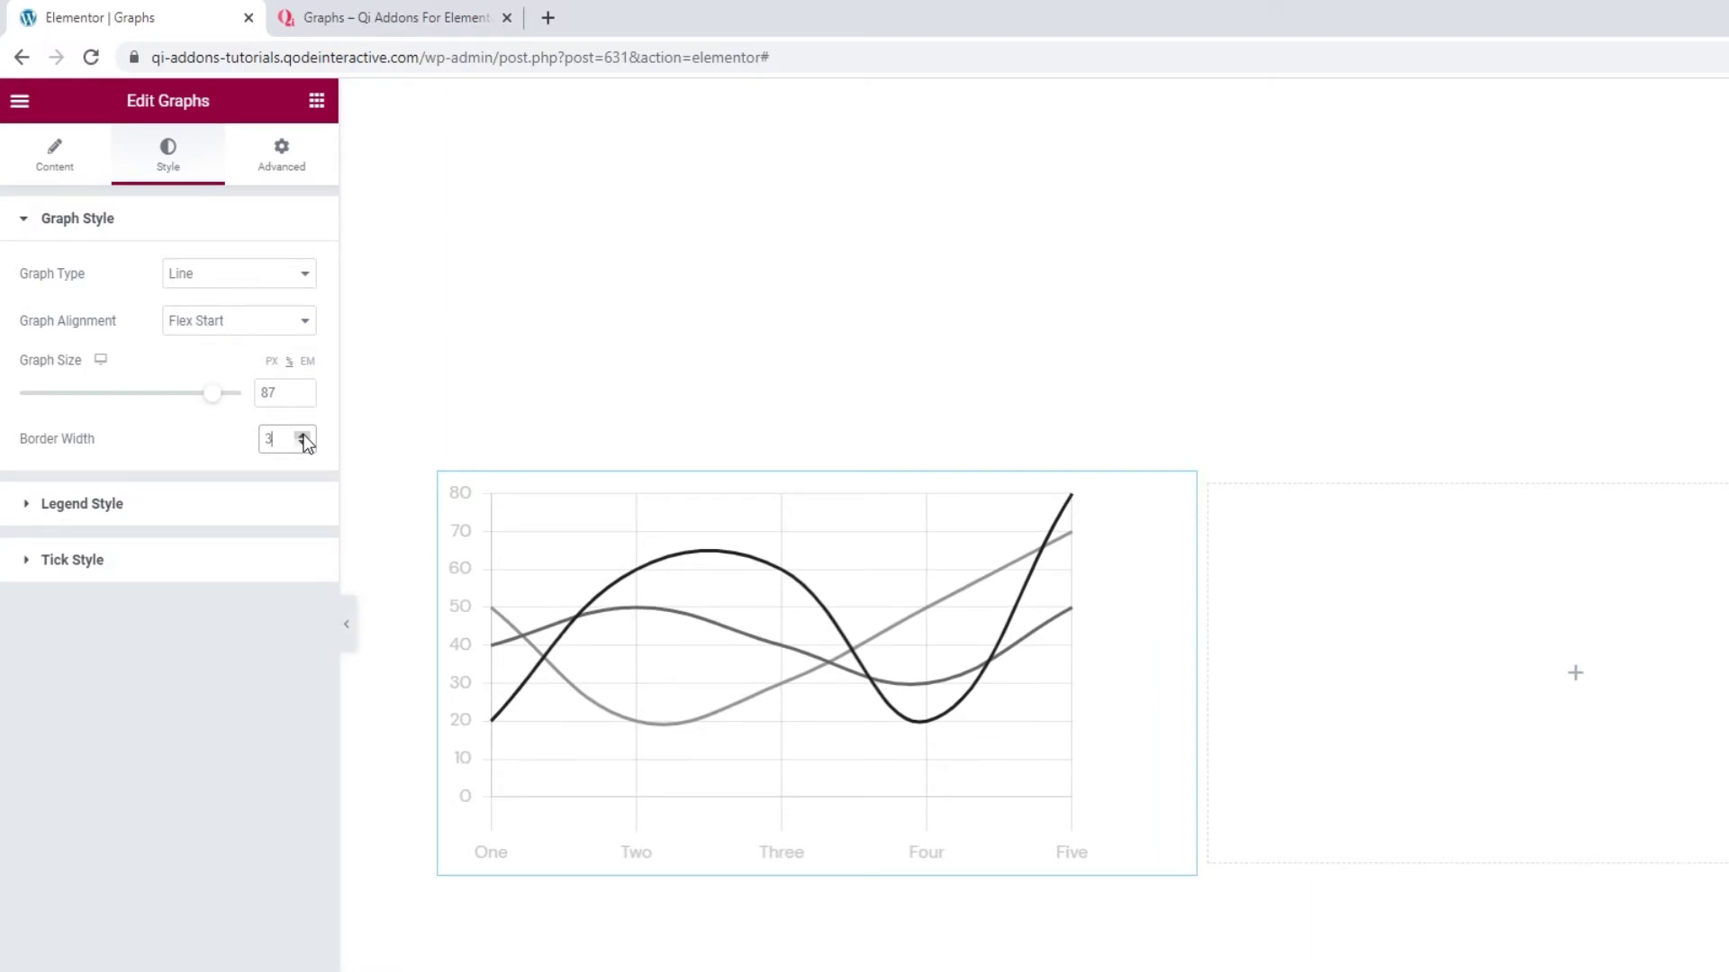
- Enable the chart legend in the legend style settings
{"action": "left_click", "coordinate": [253, 500]}
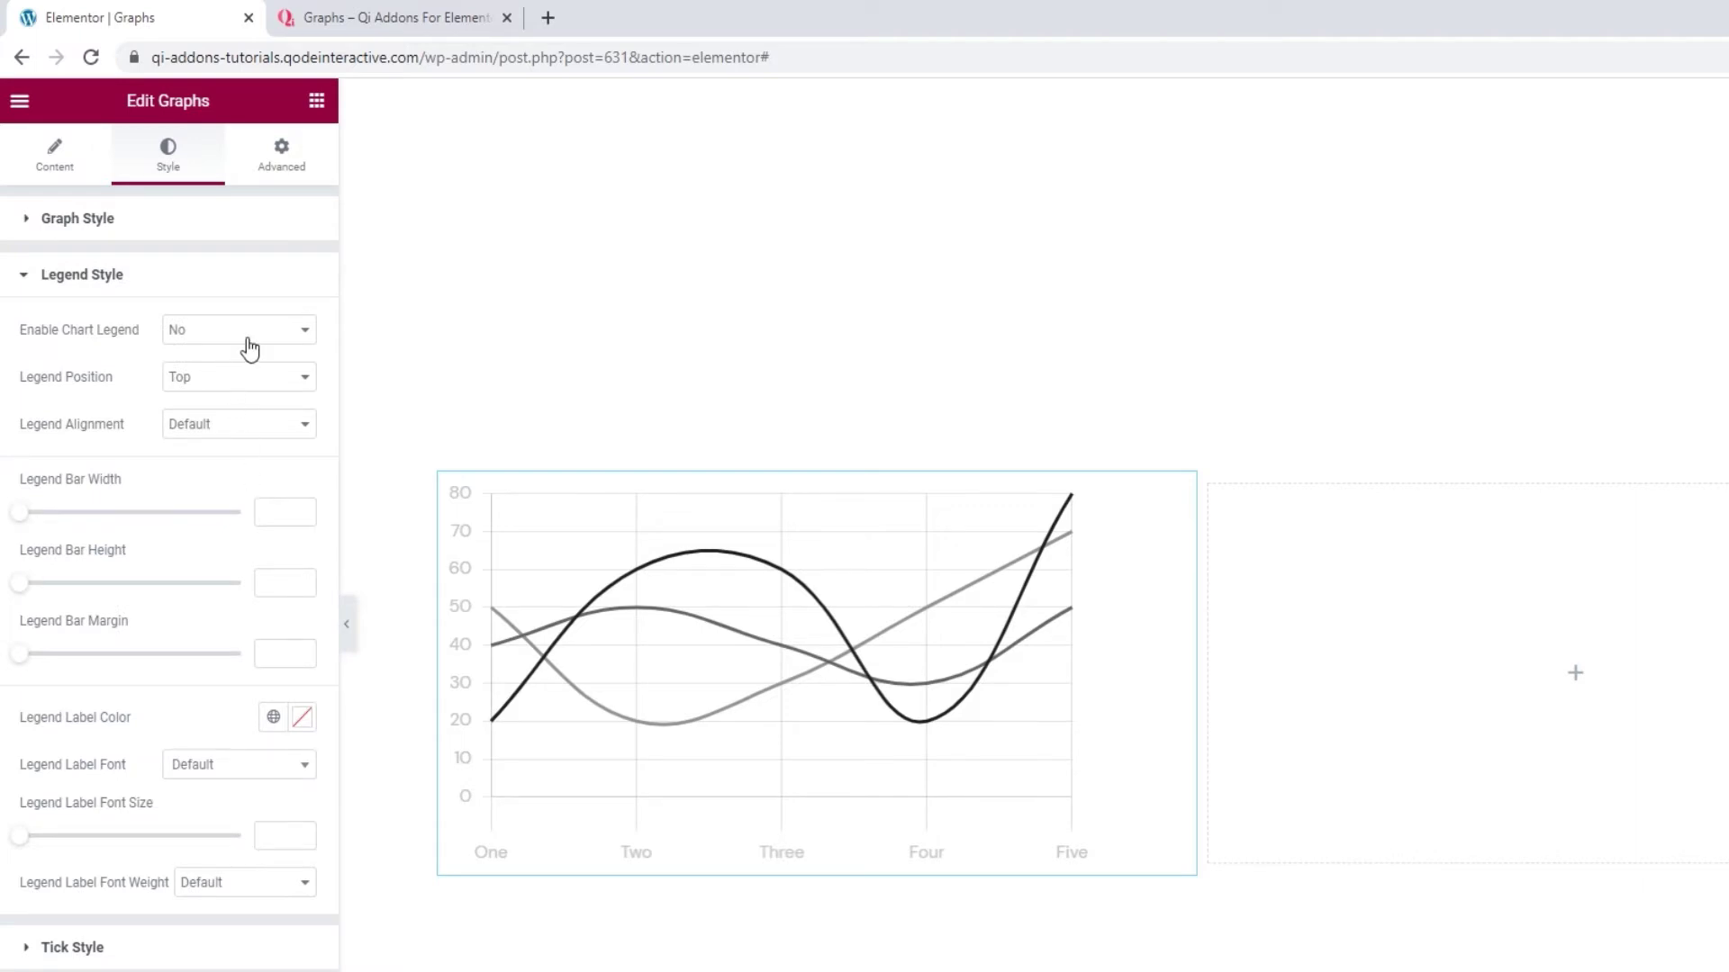
{"action": "left_click", "coordinate": [250, 348]}
{"action": "left_click", "coordinate": [248, 370]}
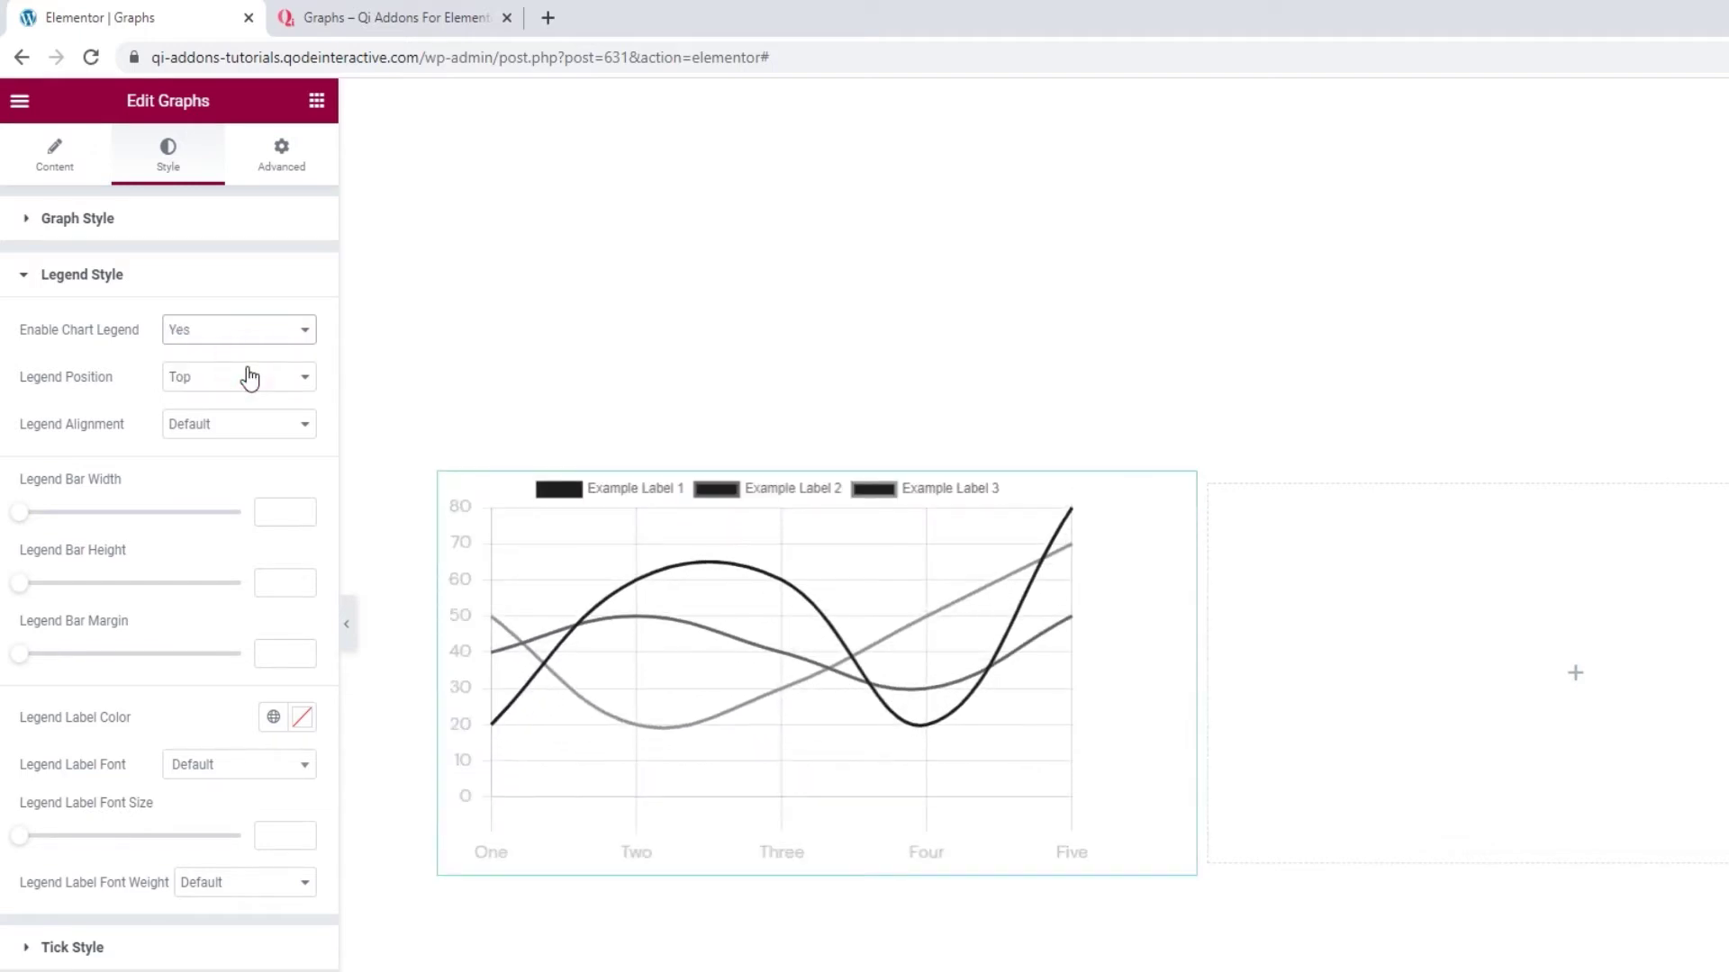
- Try the Left, Bottom and Right legend positions and settle on Bottom
{"action": "left_click", "coordinate": [257, 376]}
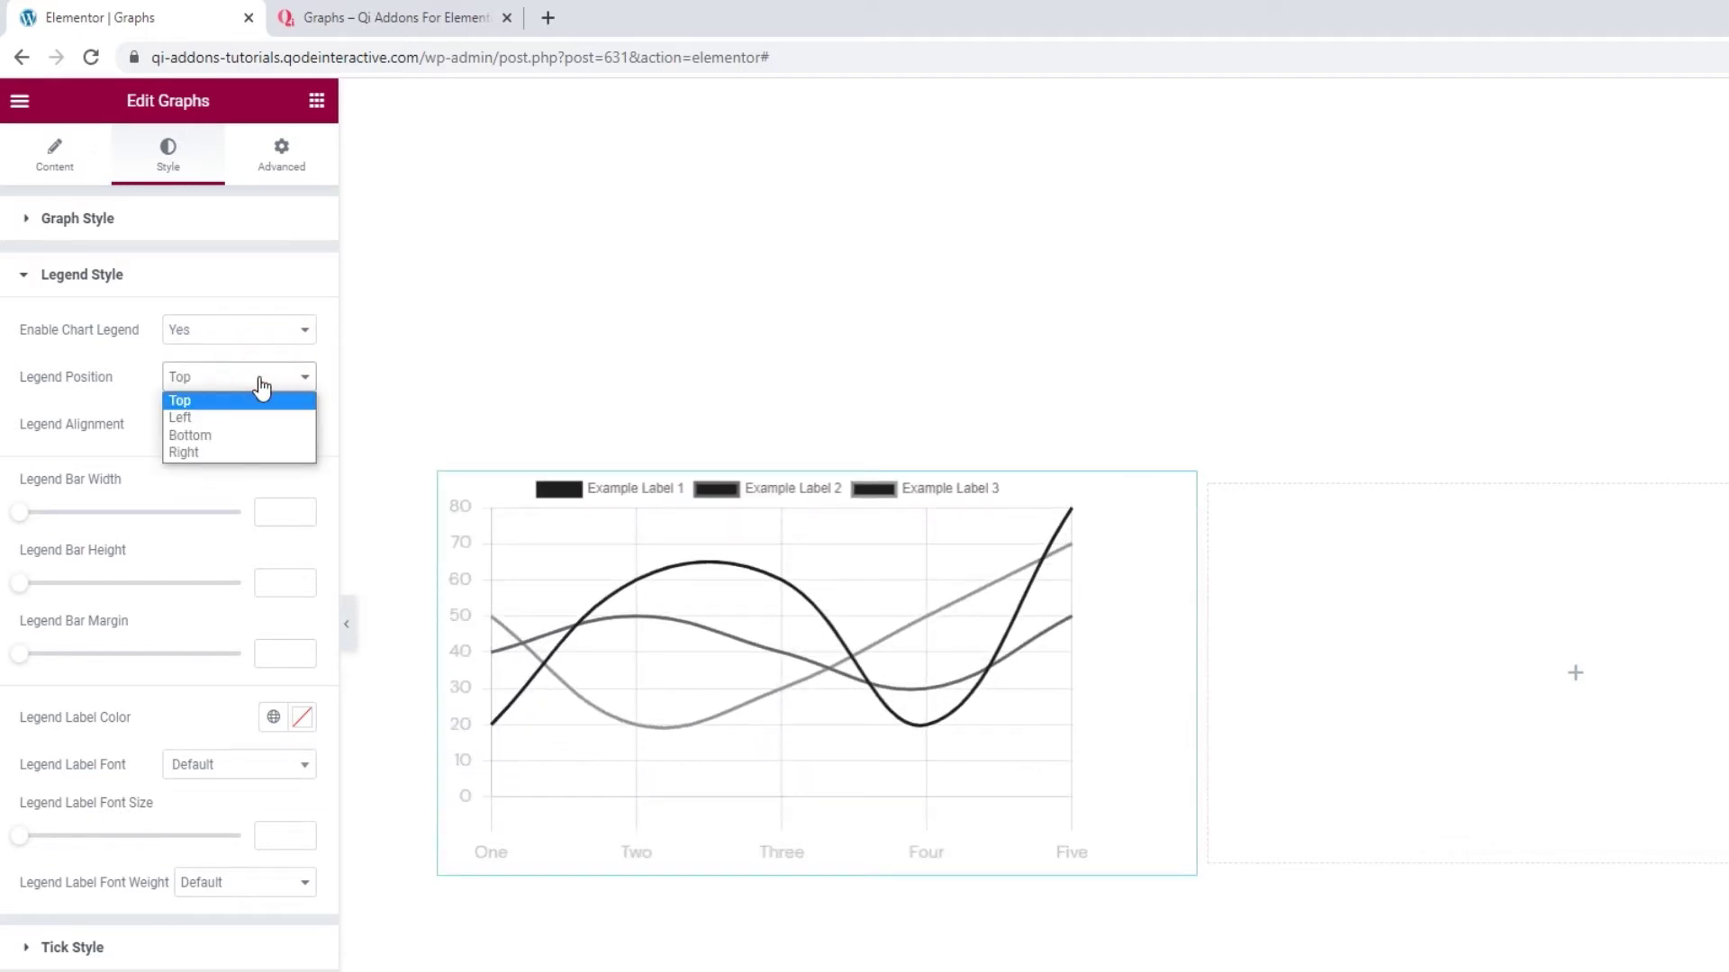
{"action": "left_click", "coordinate": [247, 415]}
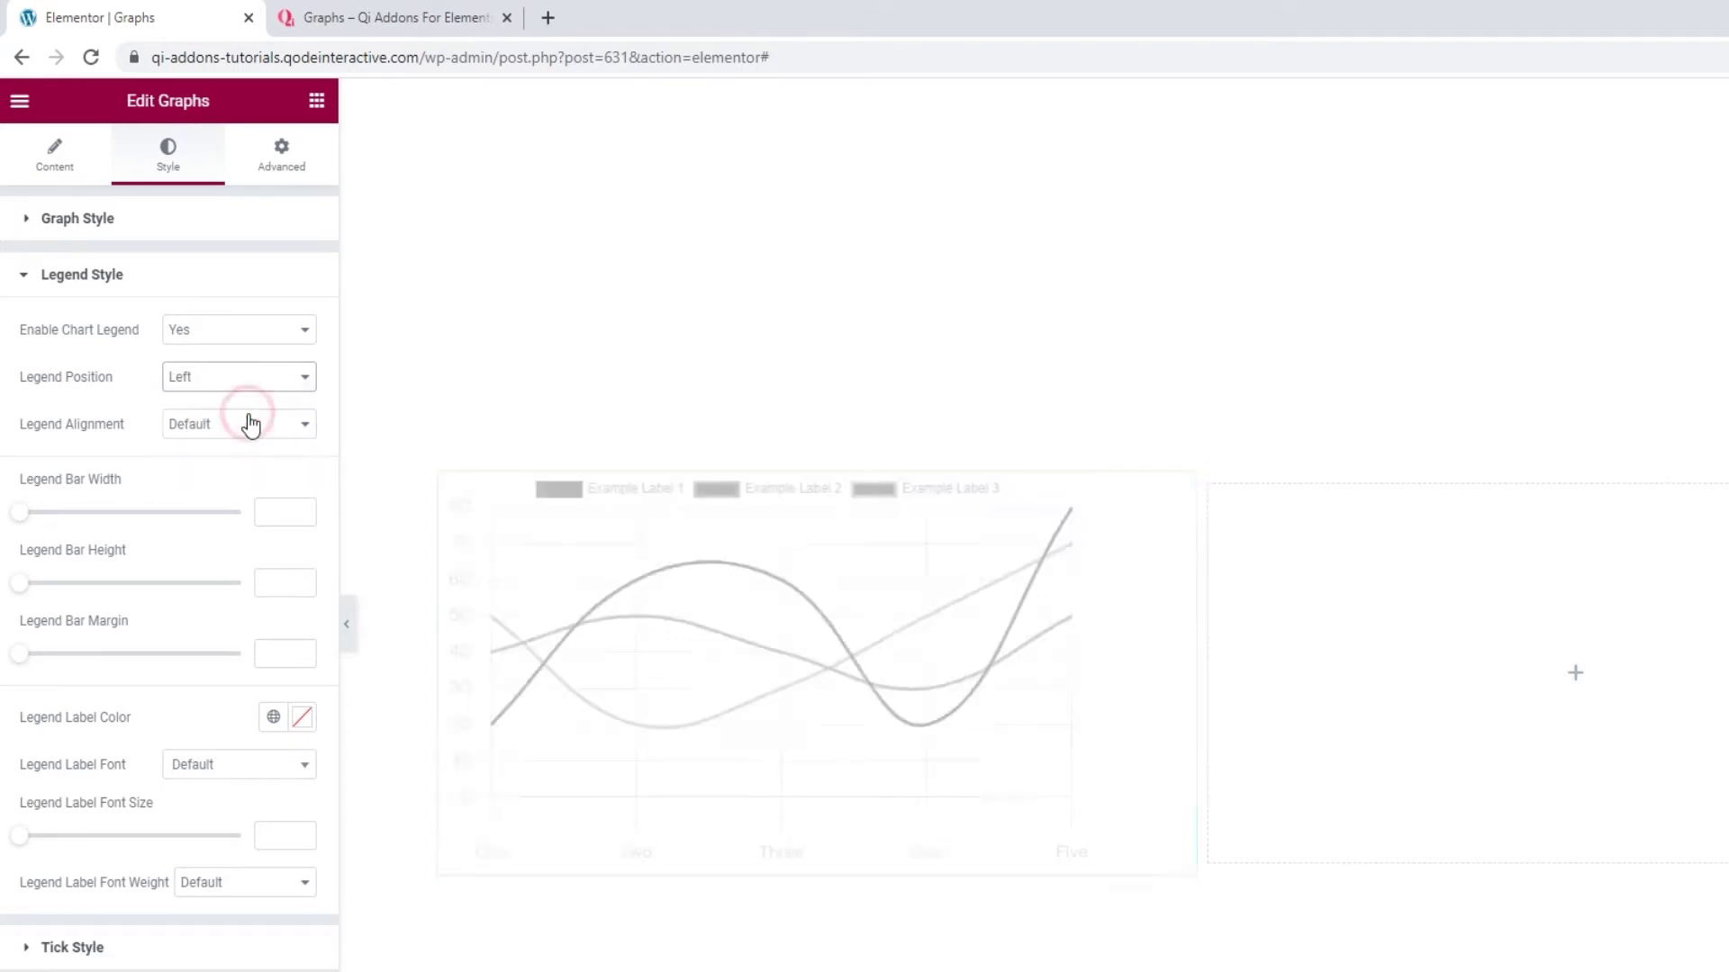
{"action": "left_click", "coordinate": [239, 384]}
{"action": "left_click", "coordinate": [242, 435]}
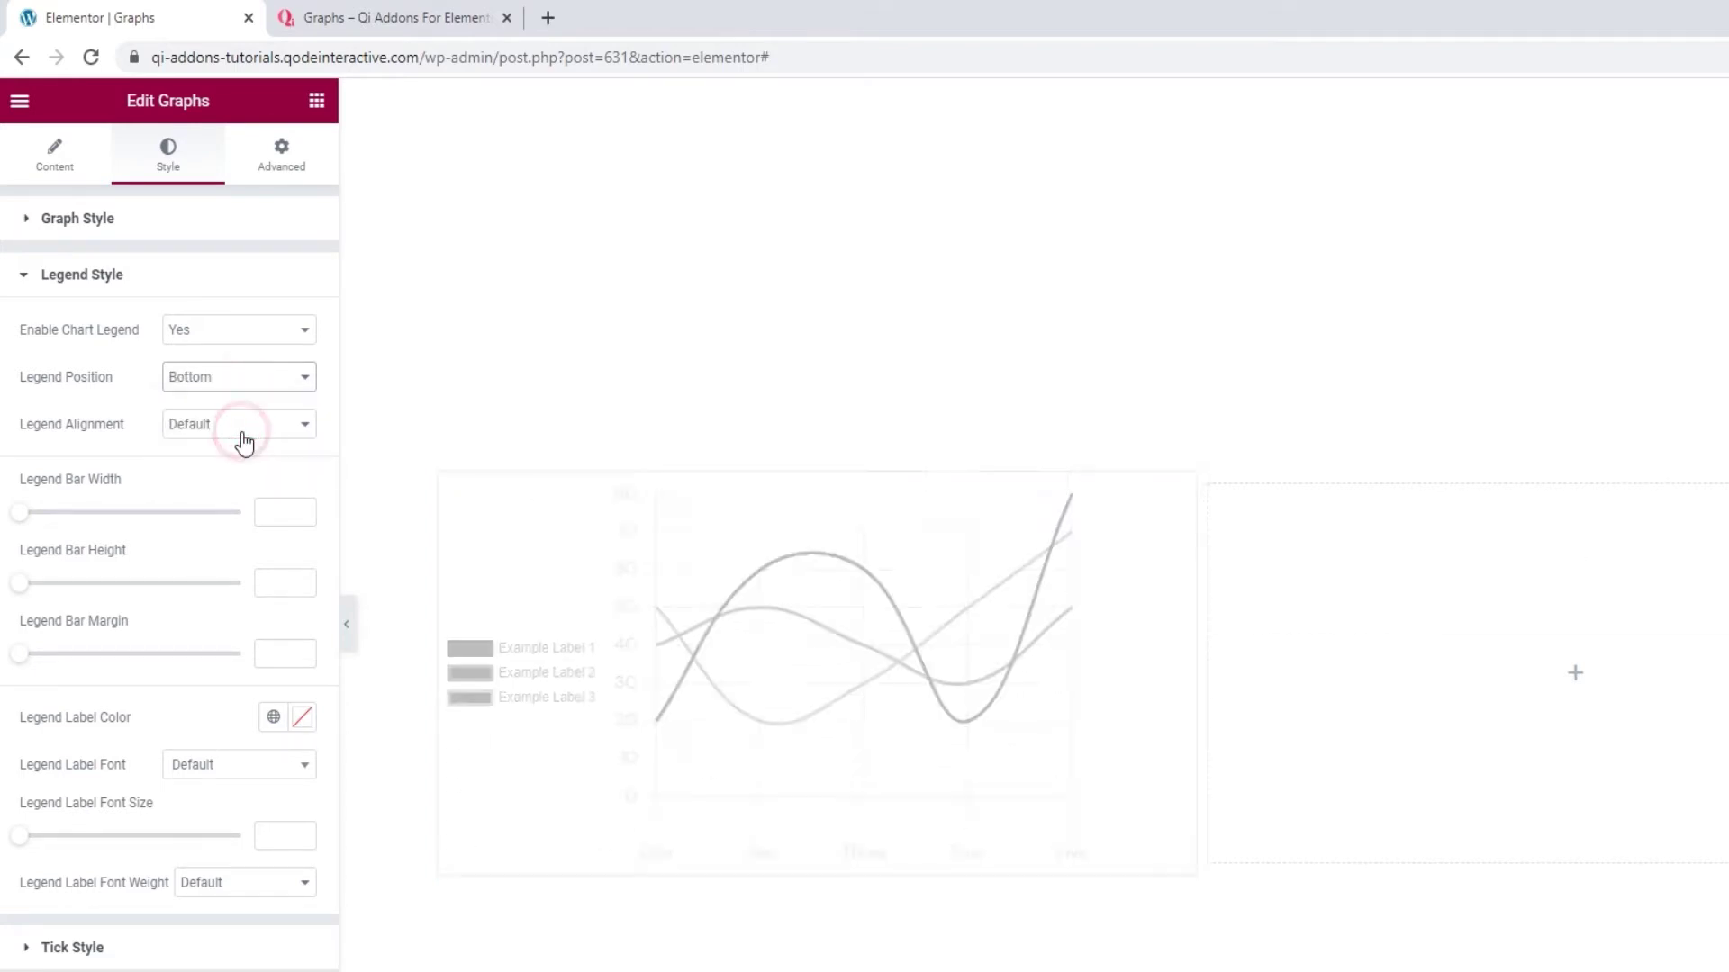
{"action": "left_click", "coordinate": [235, 382]}
{"action": "left_click", "coordinate": [236, 451]}
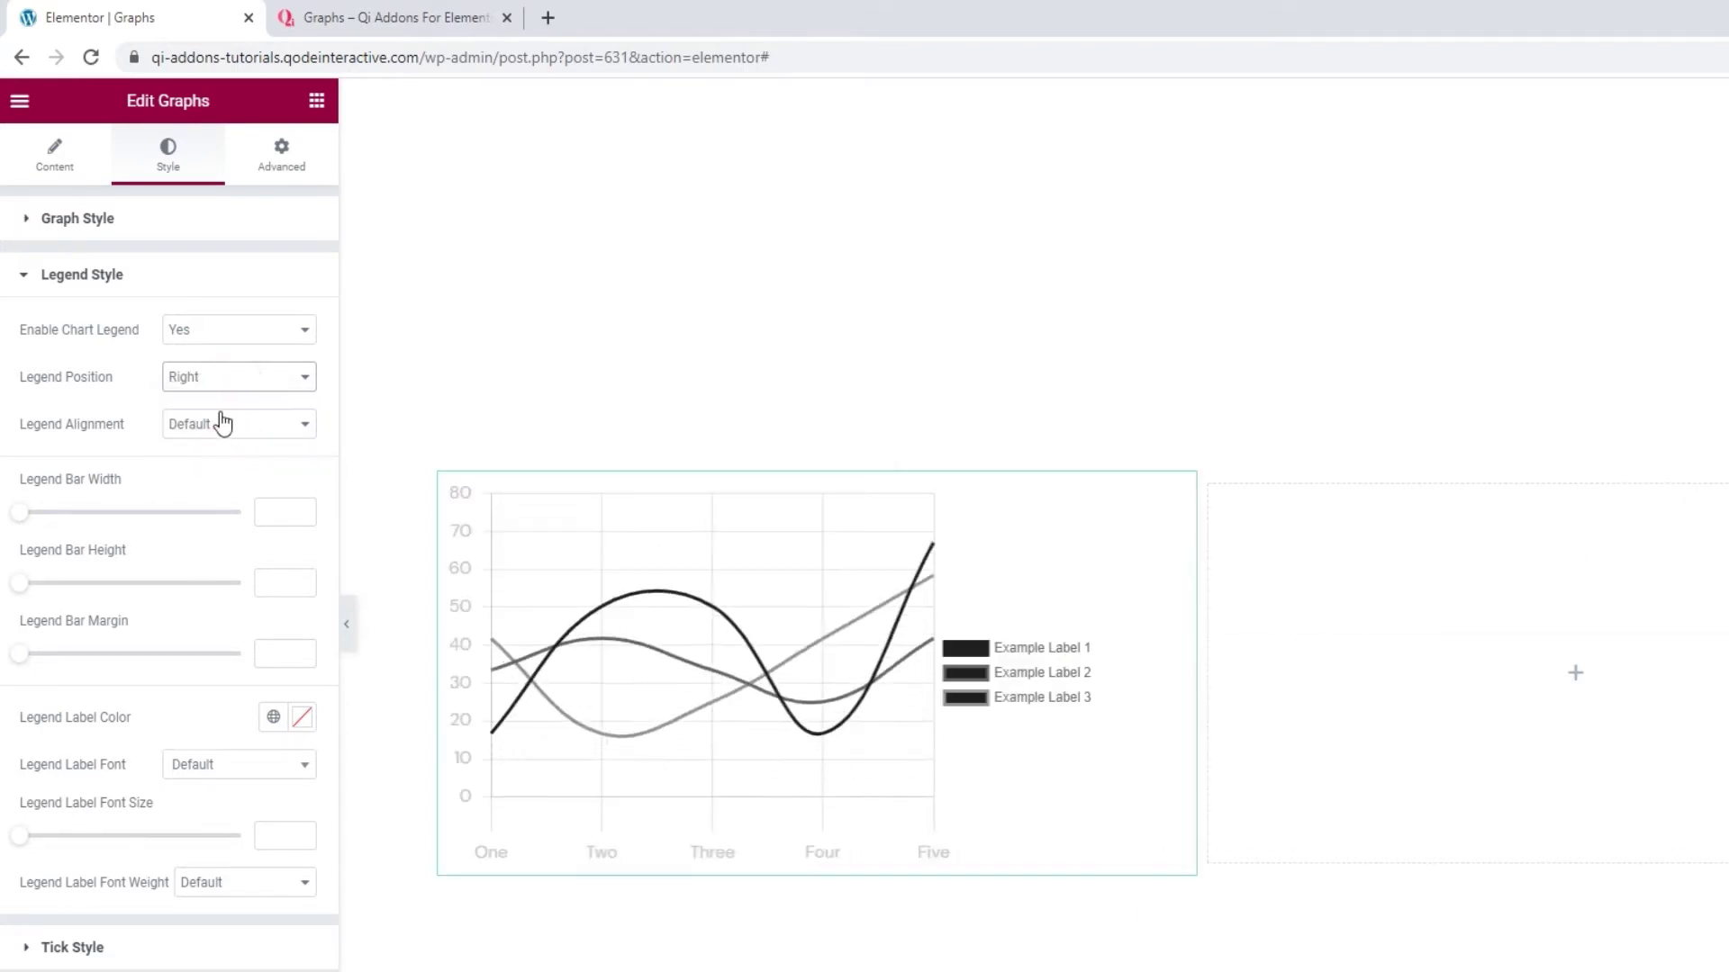
{"action": "left_click", "coordinate": [225, 382]}
{"action": "left_click", "coordinate": [234, 434]}
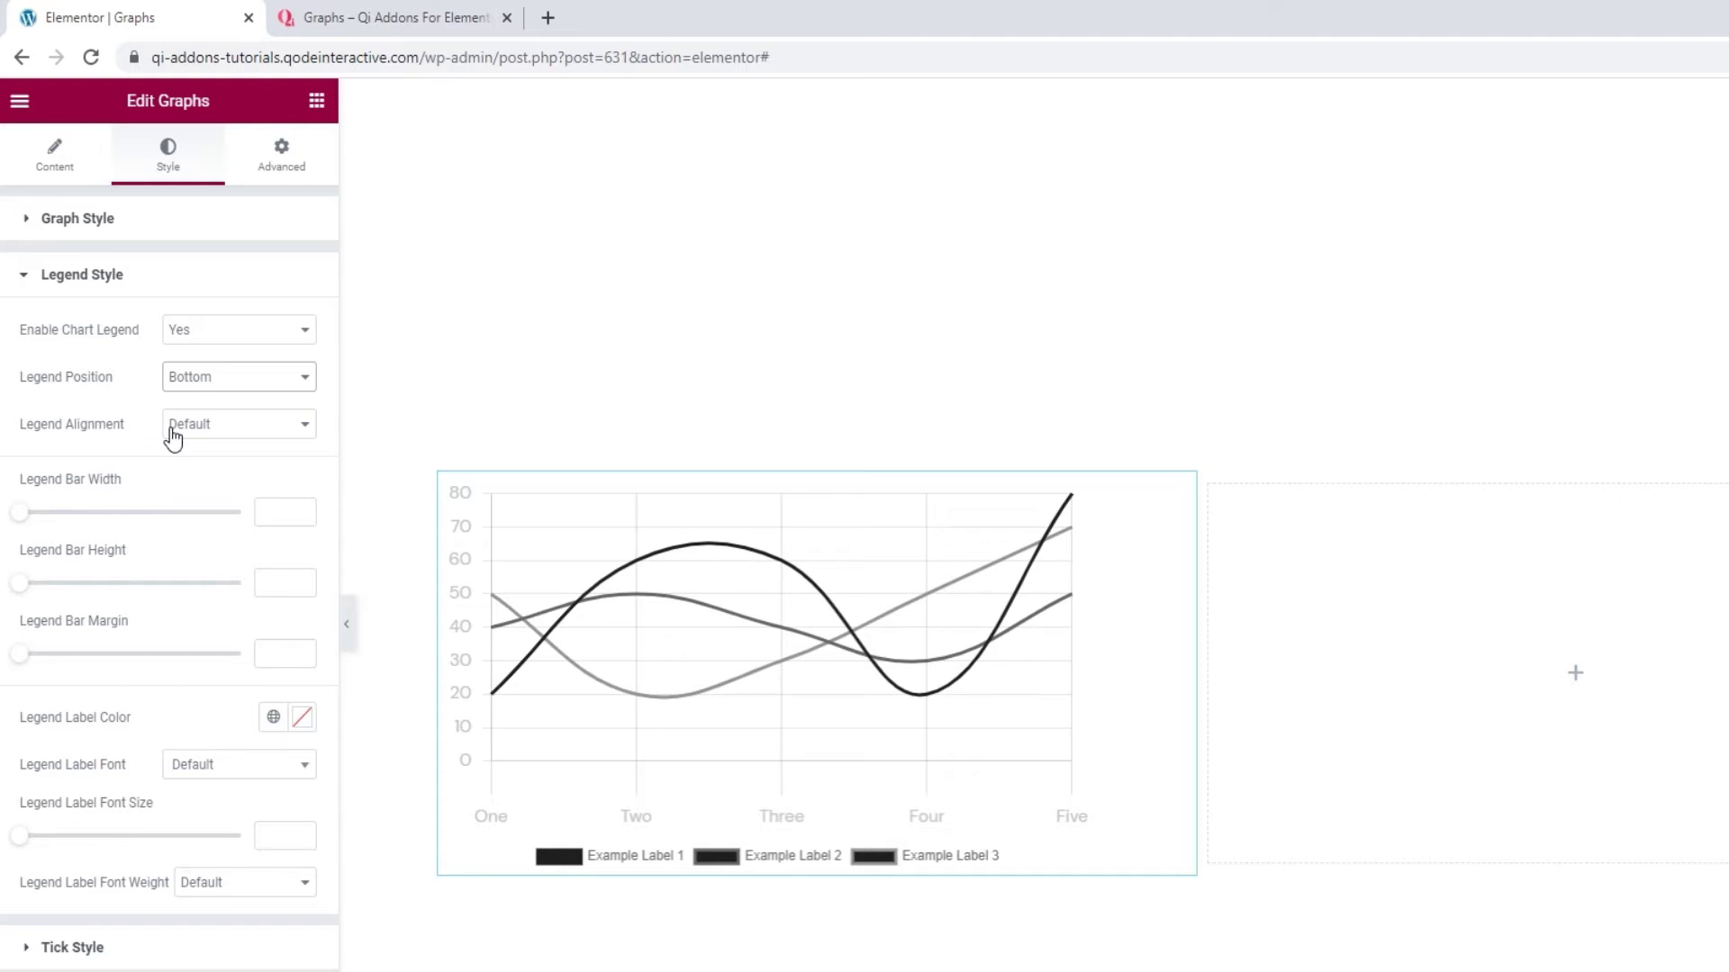
- Try the Start and End legend alignments and return the alignment to Default
{"action": "left_click", "coordinate": [223, 431]}
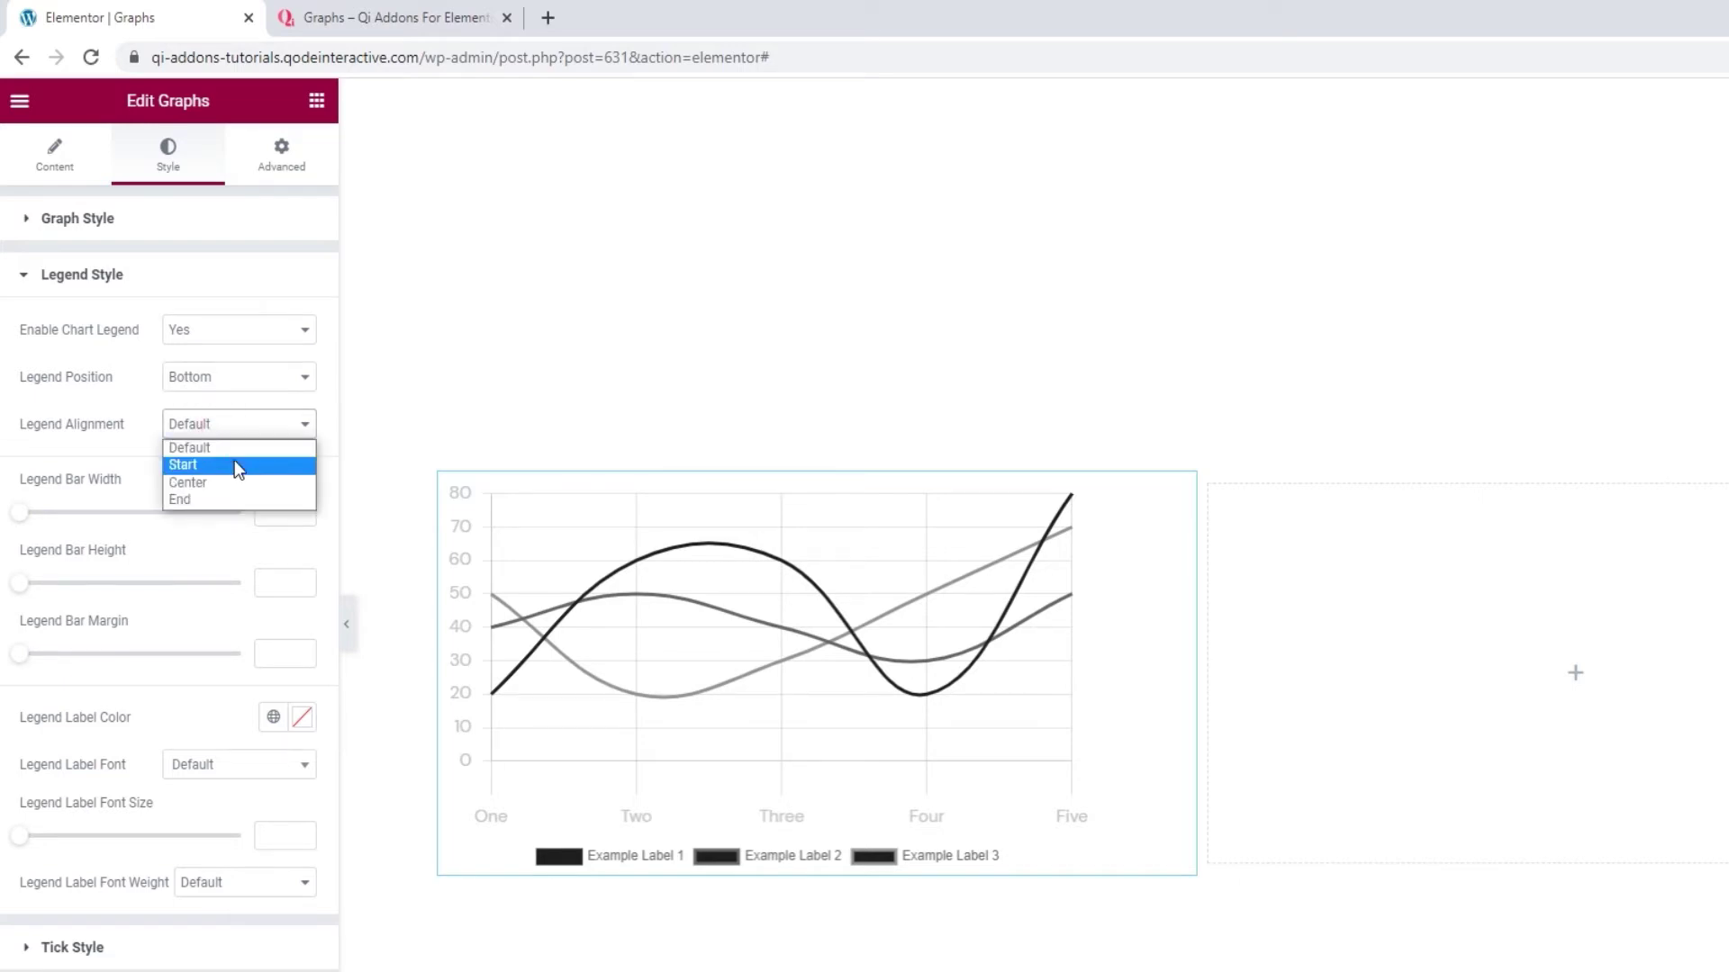
{"action": "left_click", "coordinate": [232, 463]}
{"action": "left_click", "coordinate": [237, 428]}
{"action": "left_click", "coordinate": [232, 495]}
{"action": "left_click", "coordinate": [233, 430]}
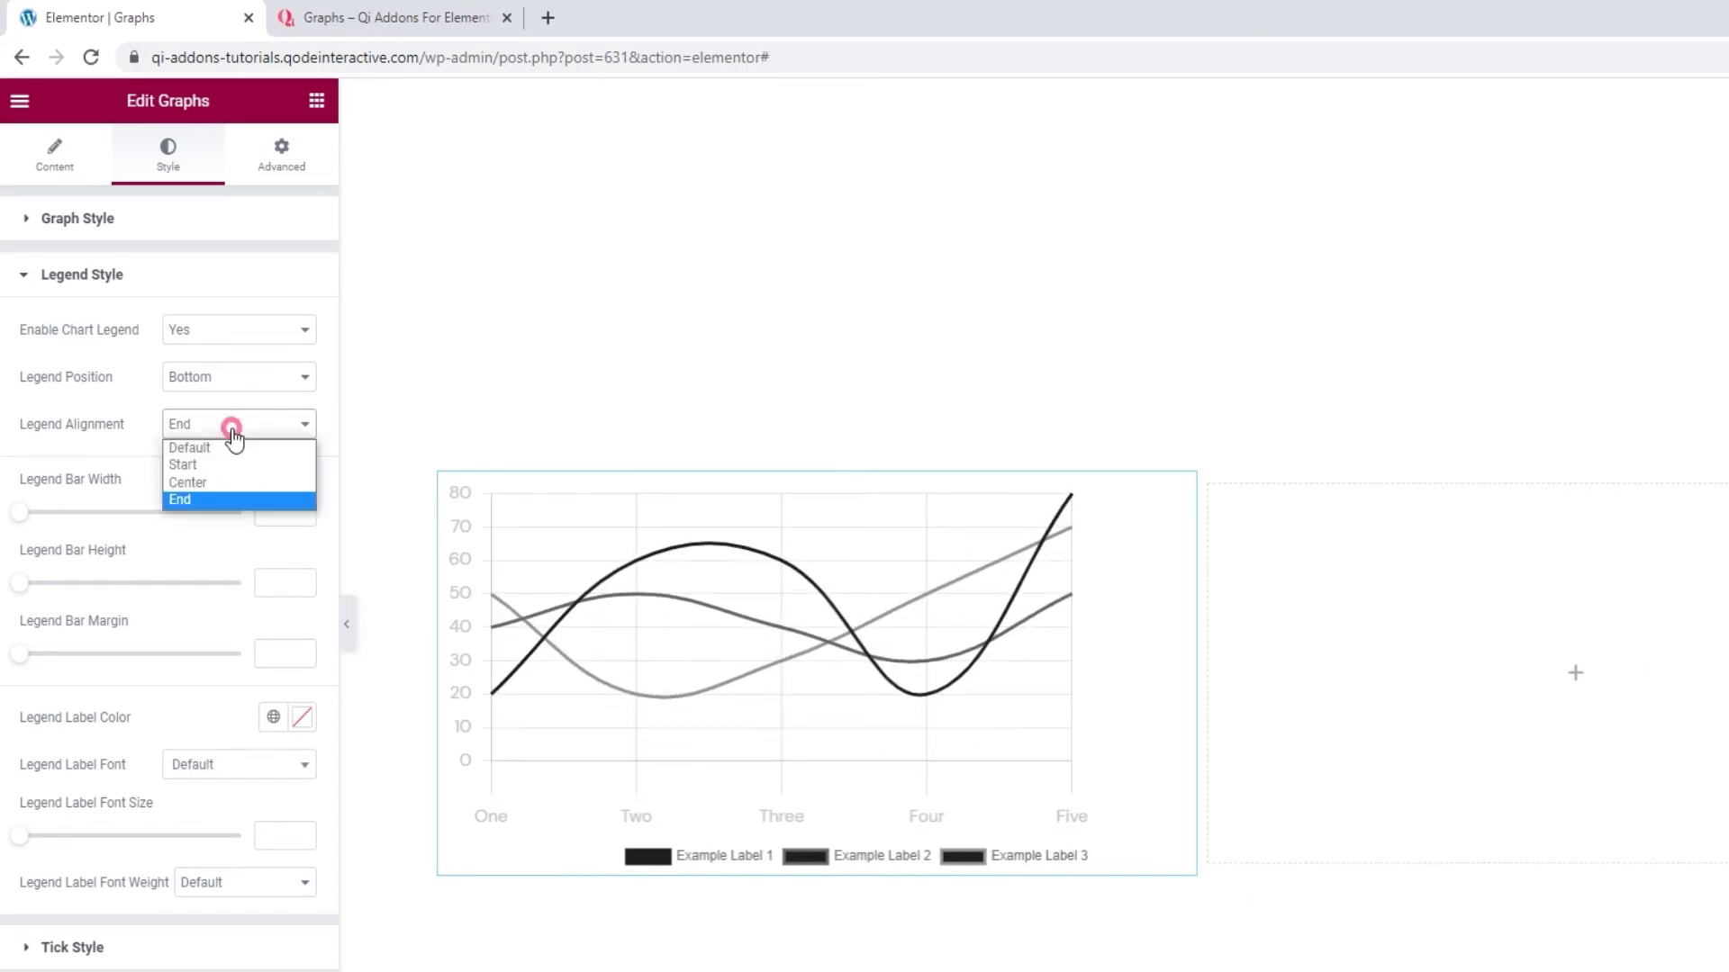
{"action": "left_click", "coordinate": [235, 444]}
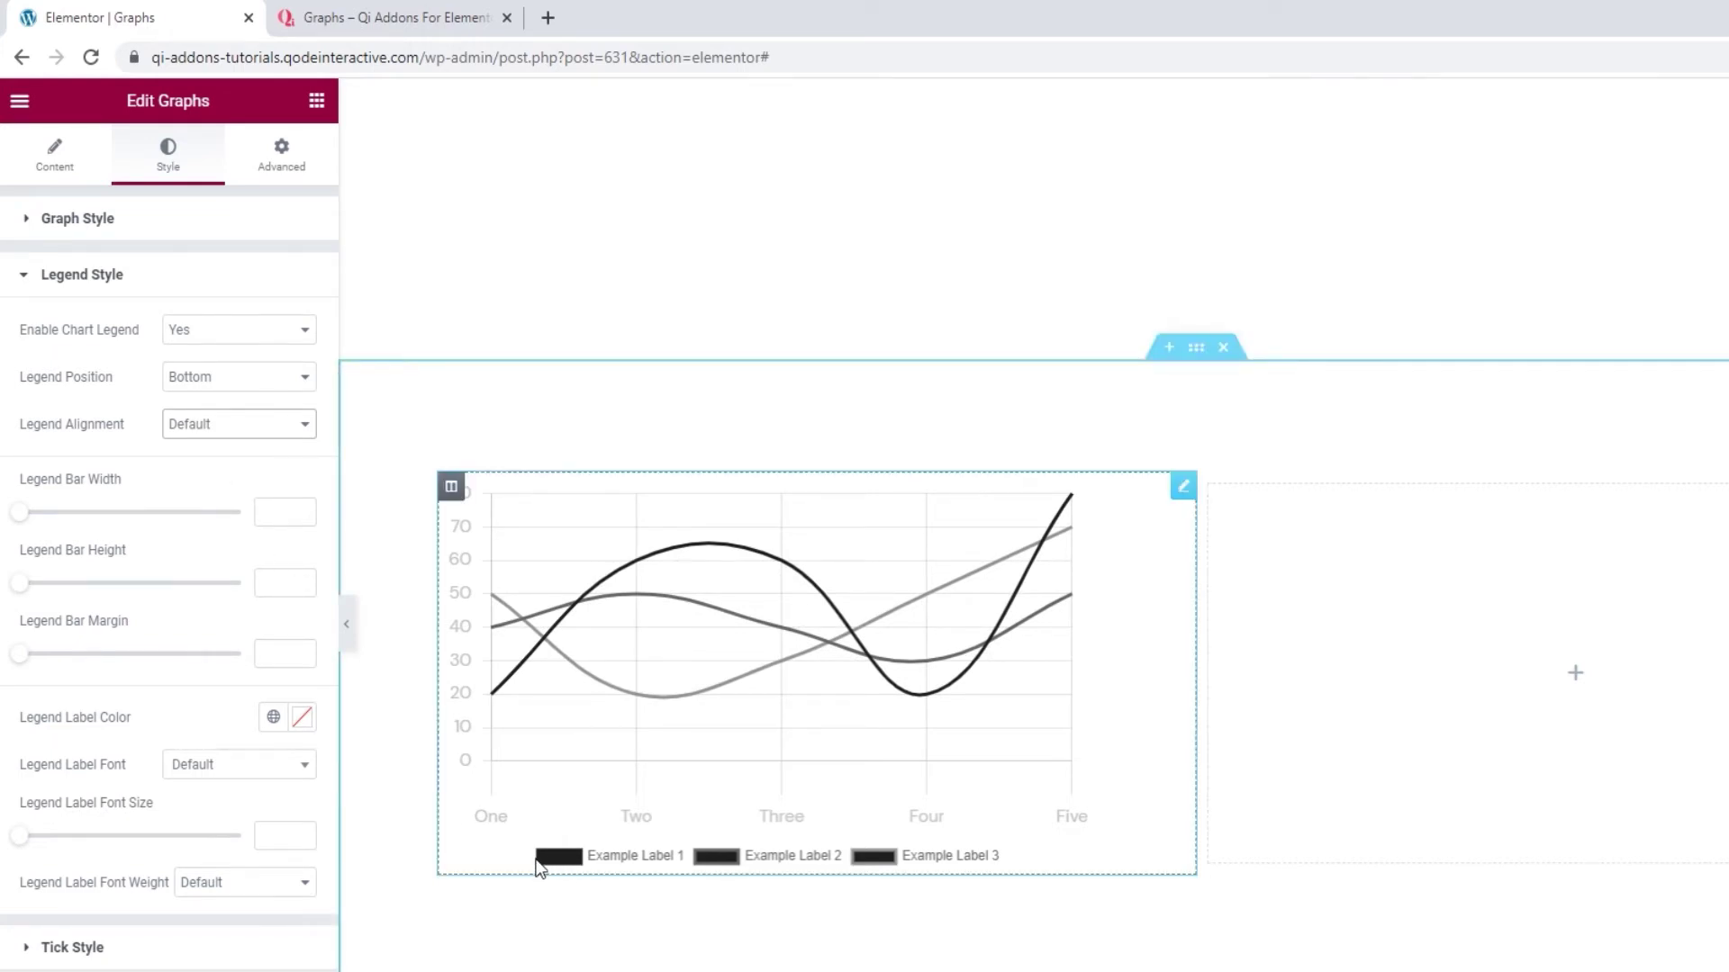
- Set the legend bar width and height to 8 each and the legend bar margin to 40
{"action": "left_click", "coordinate": [286, 517]}
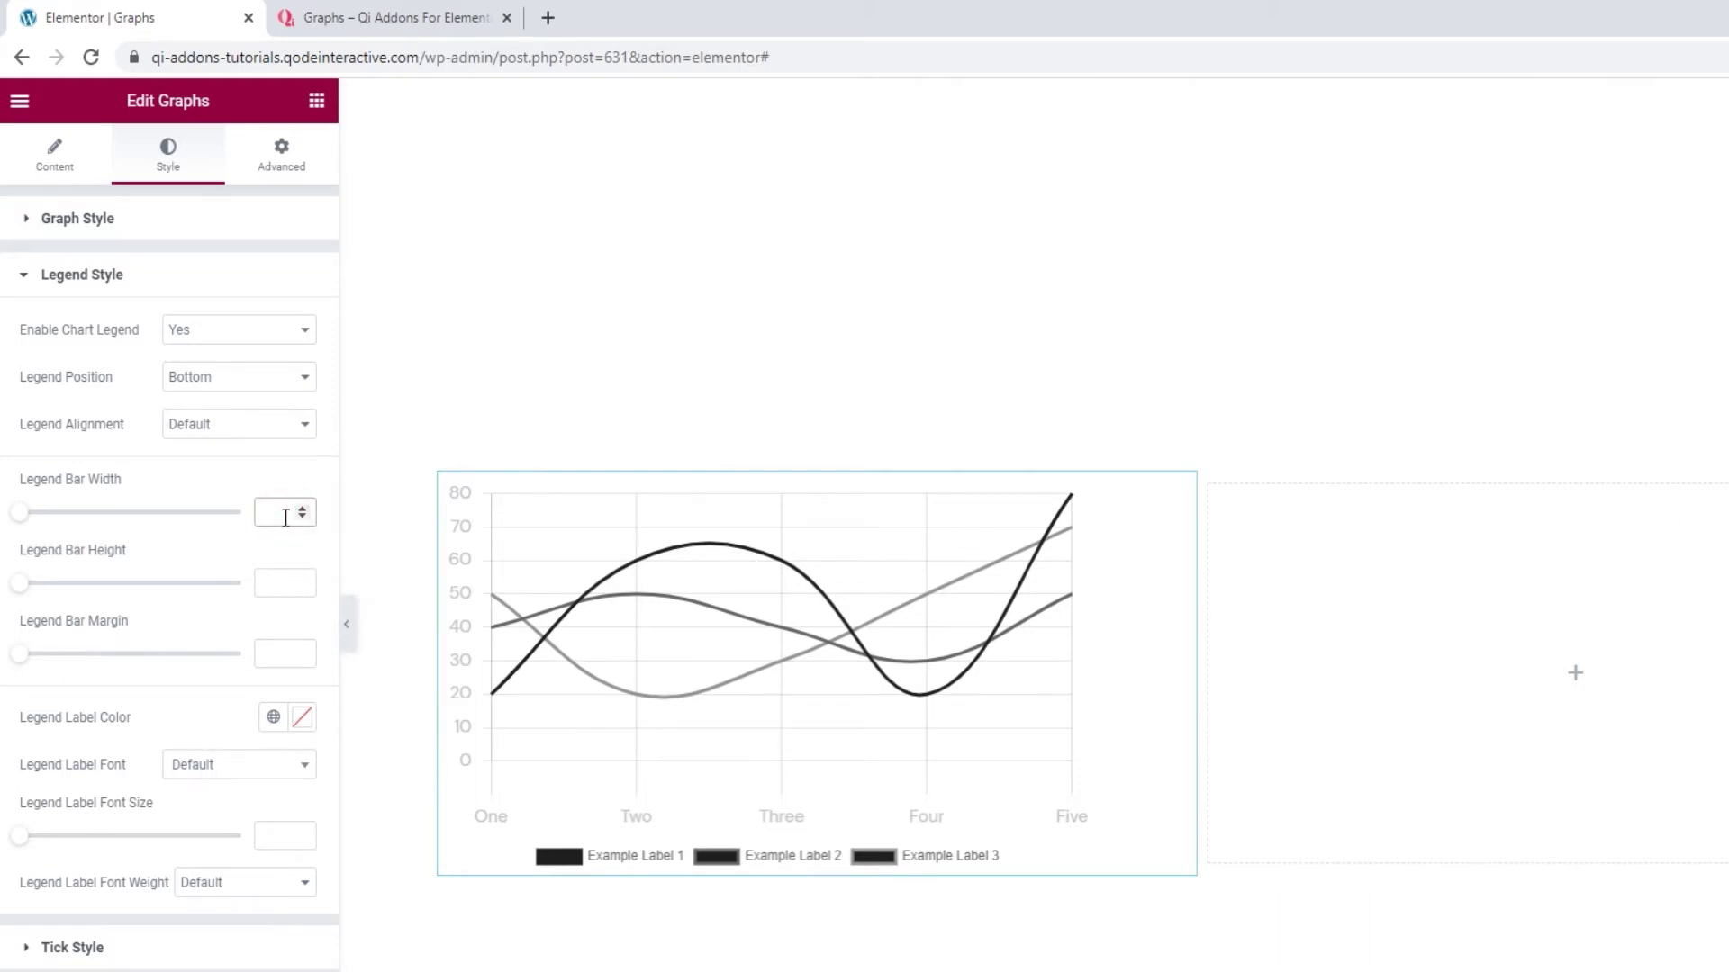
{"action": "type", "text": "8"}
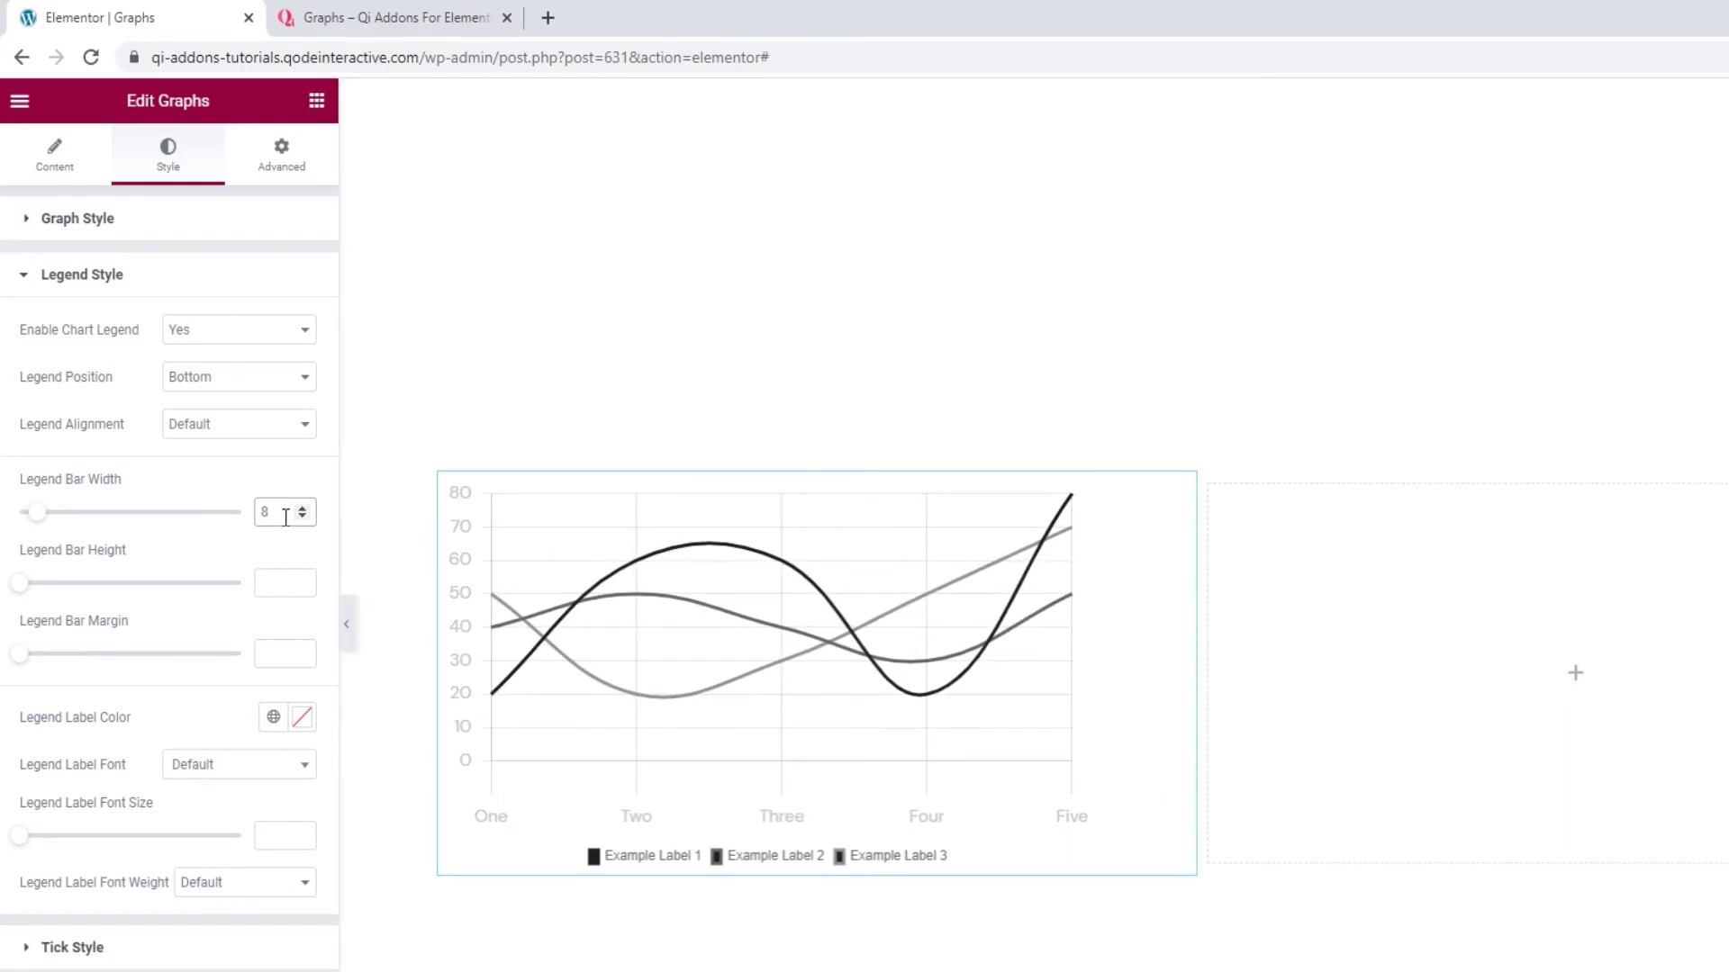
{"action": "left_click", "coordinate": [272, 580]}
{"action": "type", "text": "8"}
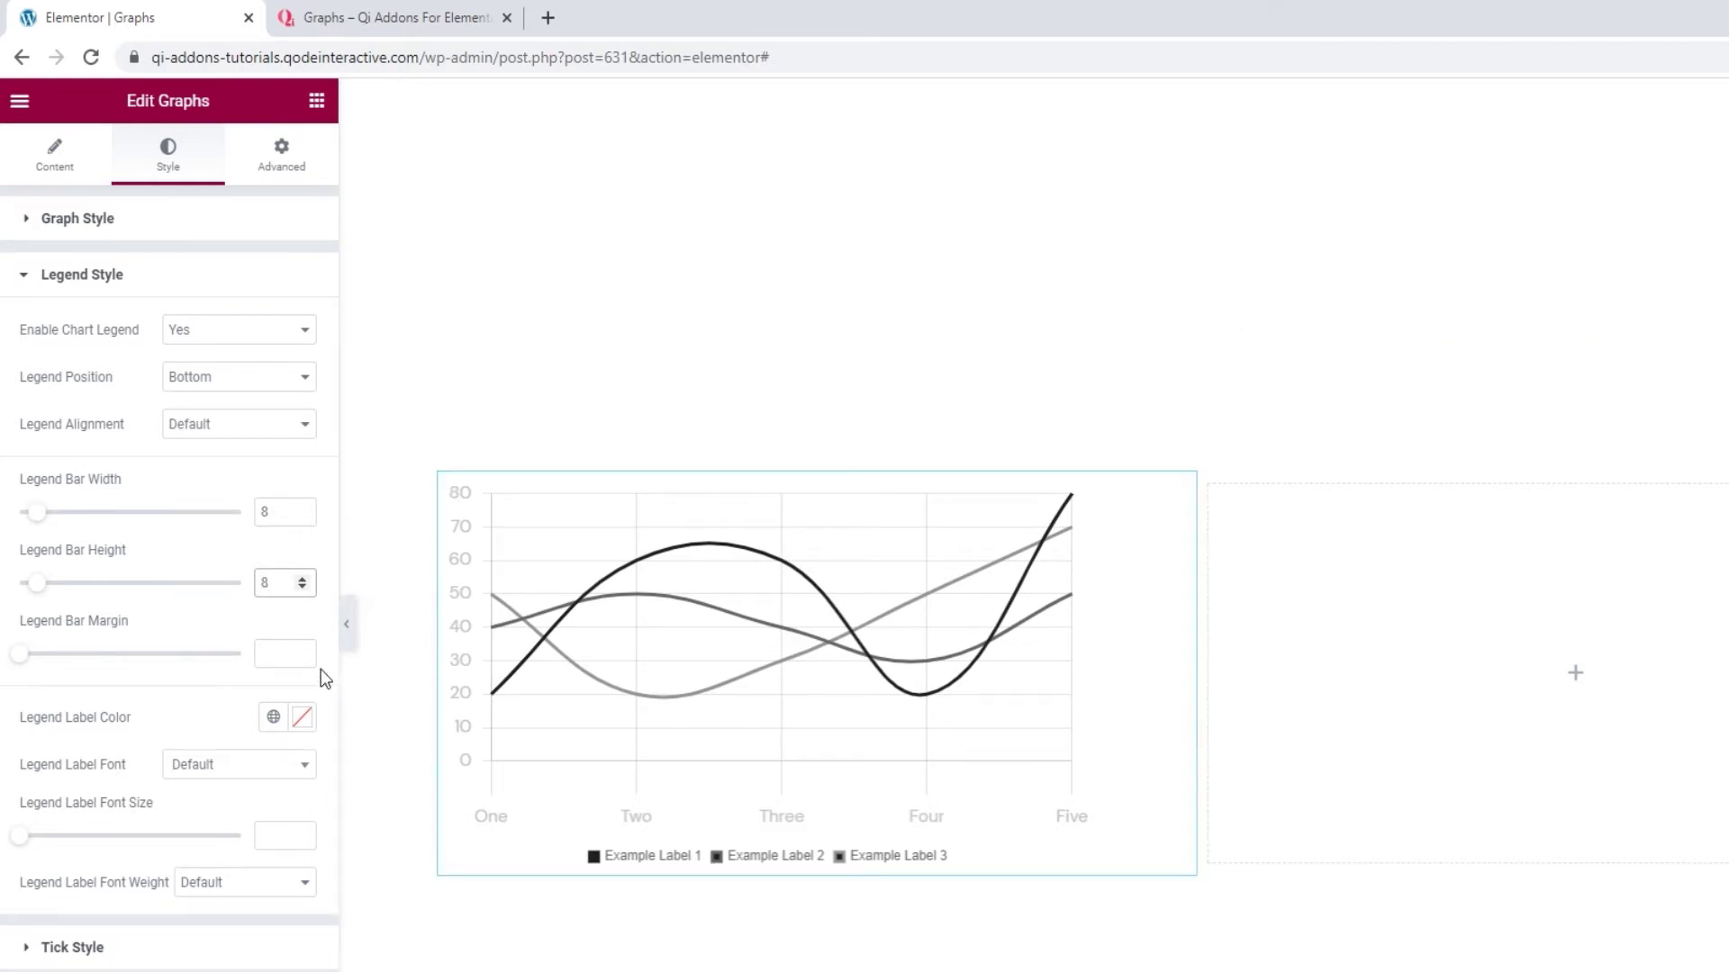
{"action": "left_click", "coordinate": [286, 656]}
{"action": "type", "text": "40"}
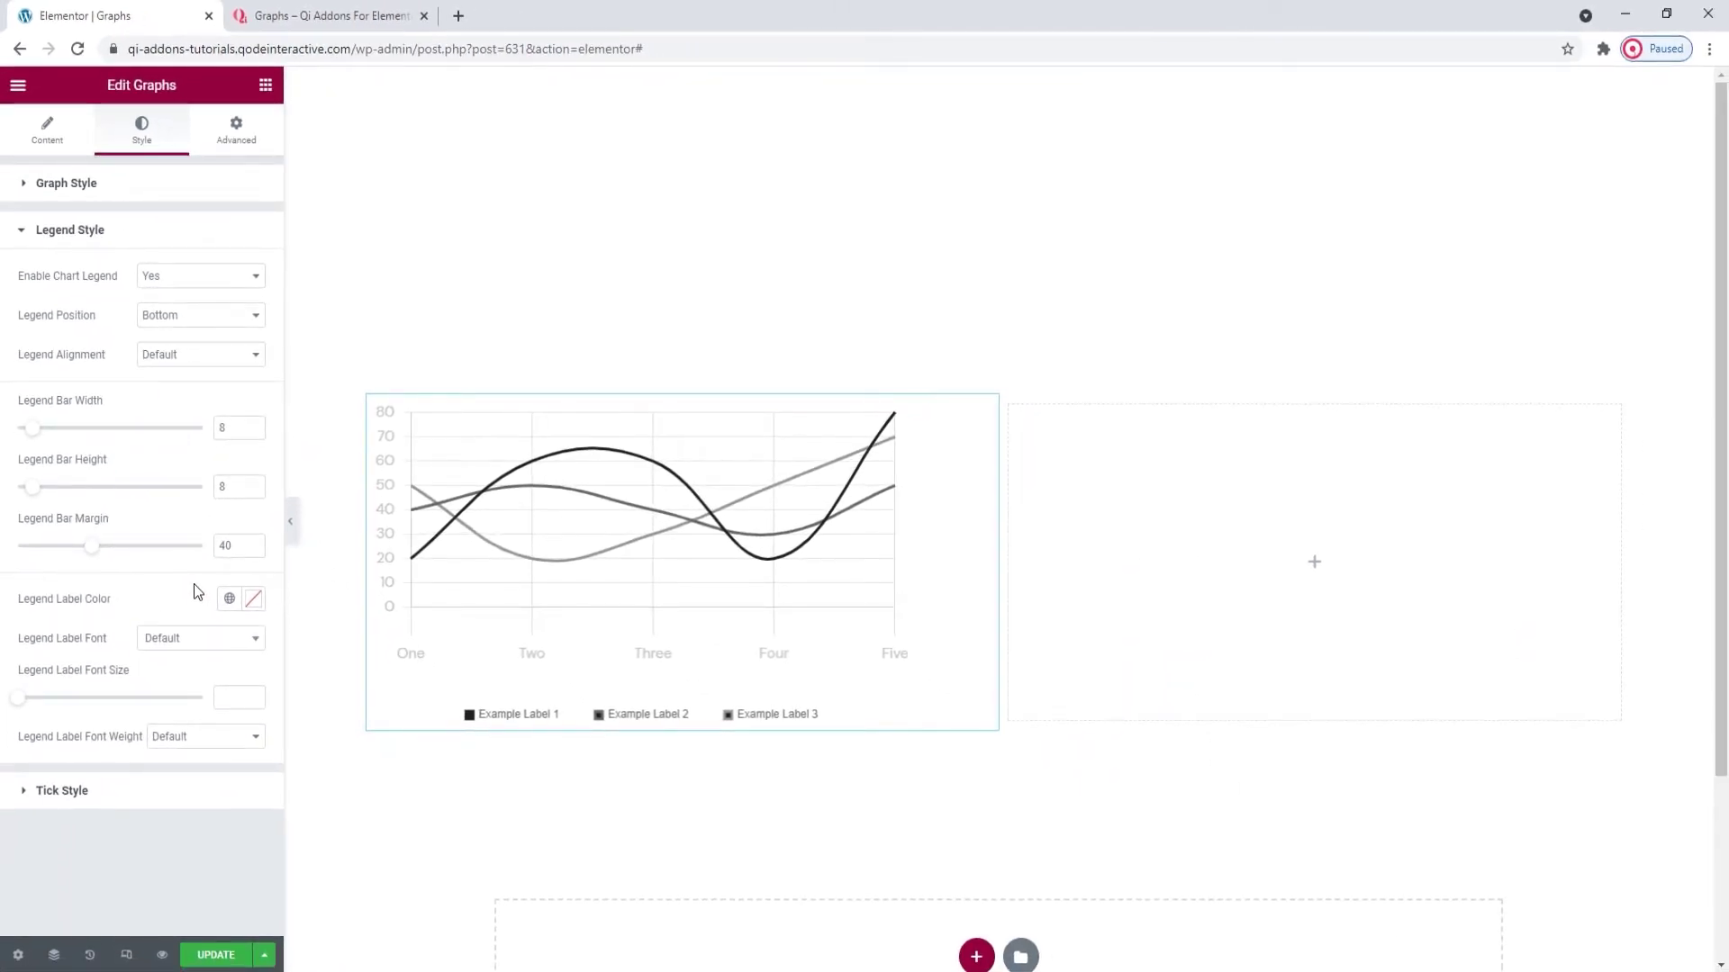
- Set the legend label color to #1e1e1e
{"action": "left_click", "coordinate": [253, 599]}
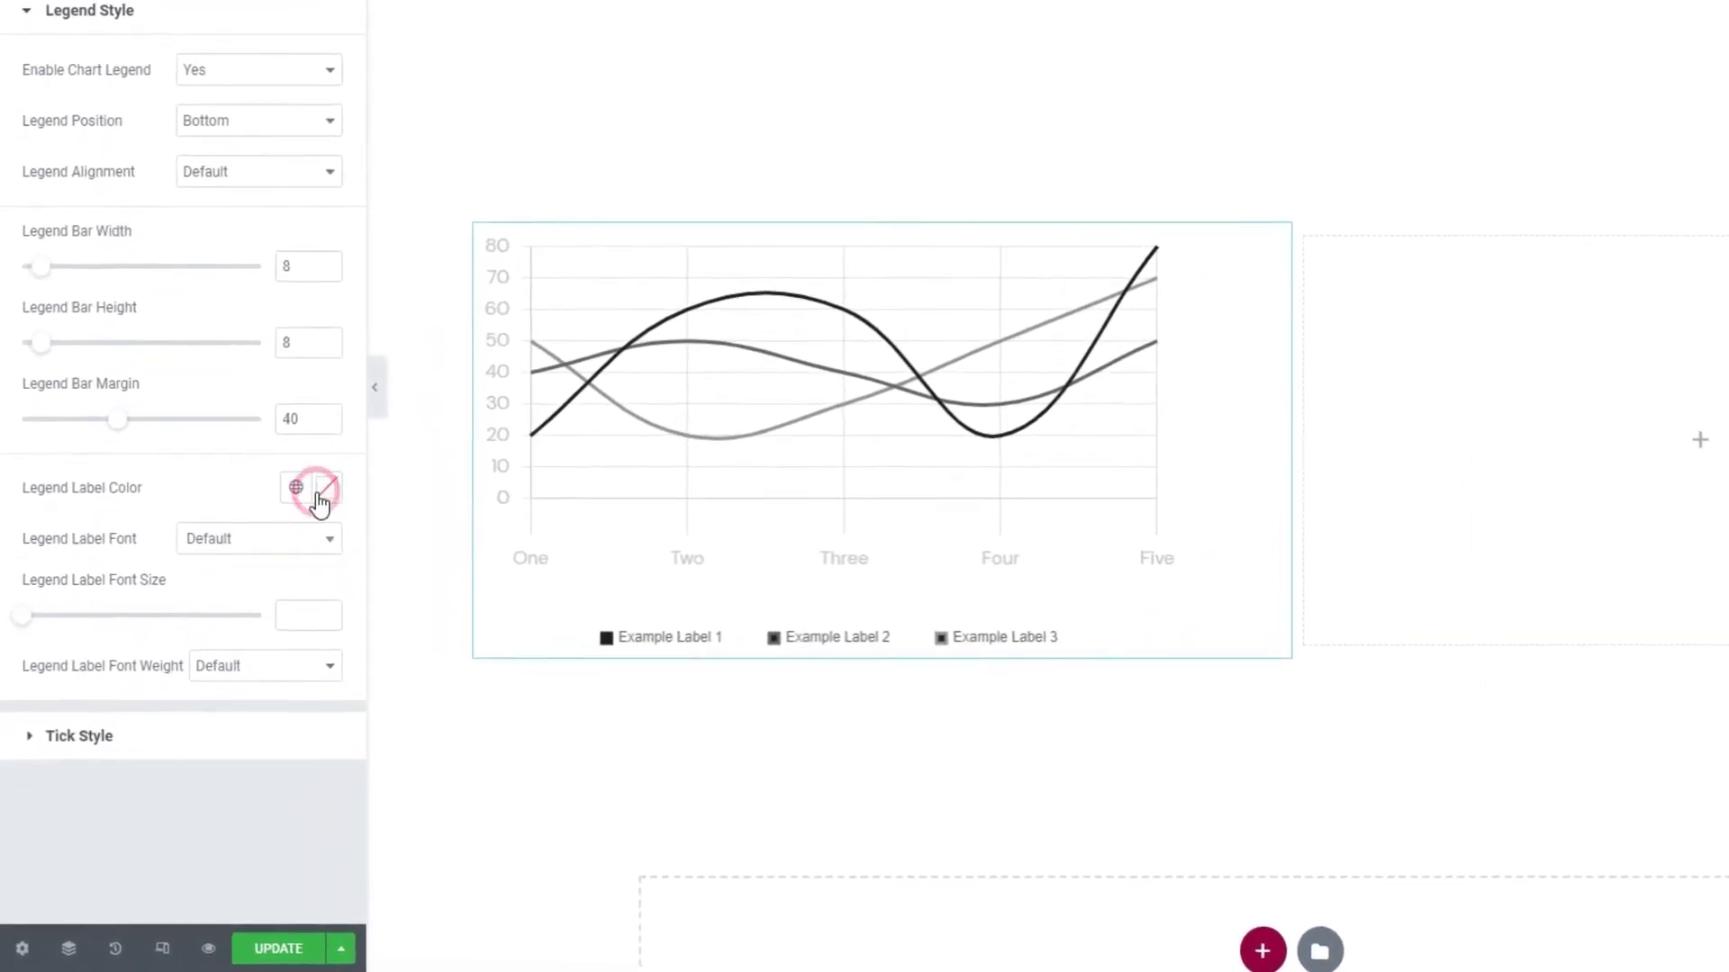
{"action": "mouse_move", "coordinate": [267, 611]}
{"action": "left_mouse_down"}
{"action": "mouse_move", "coordinate": [240, 636]}
{"action": "mouse_move", "coordinate": [208, 609]}
{"action": "left_mouse_up"}
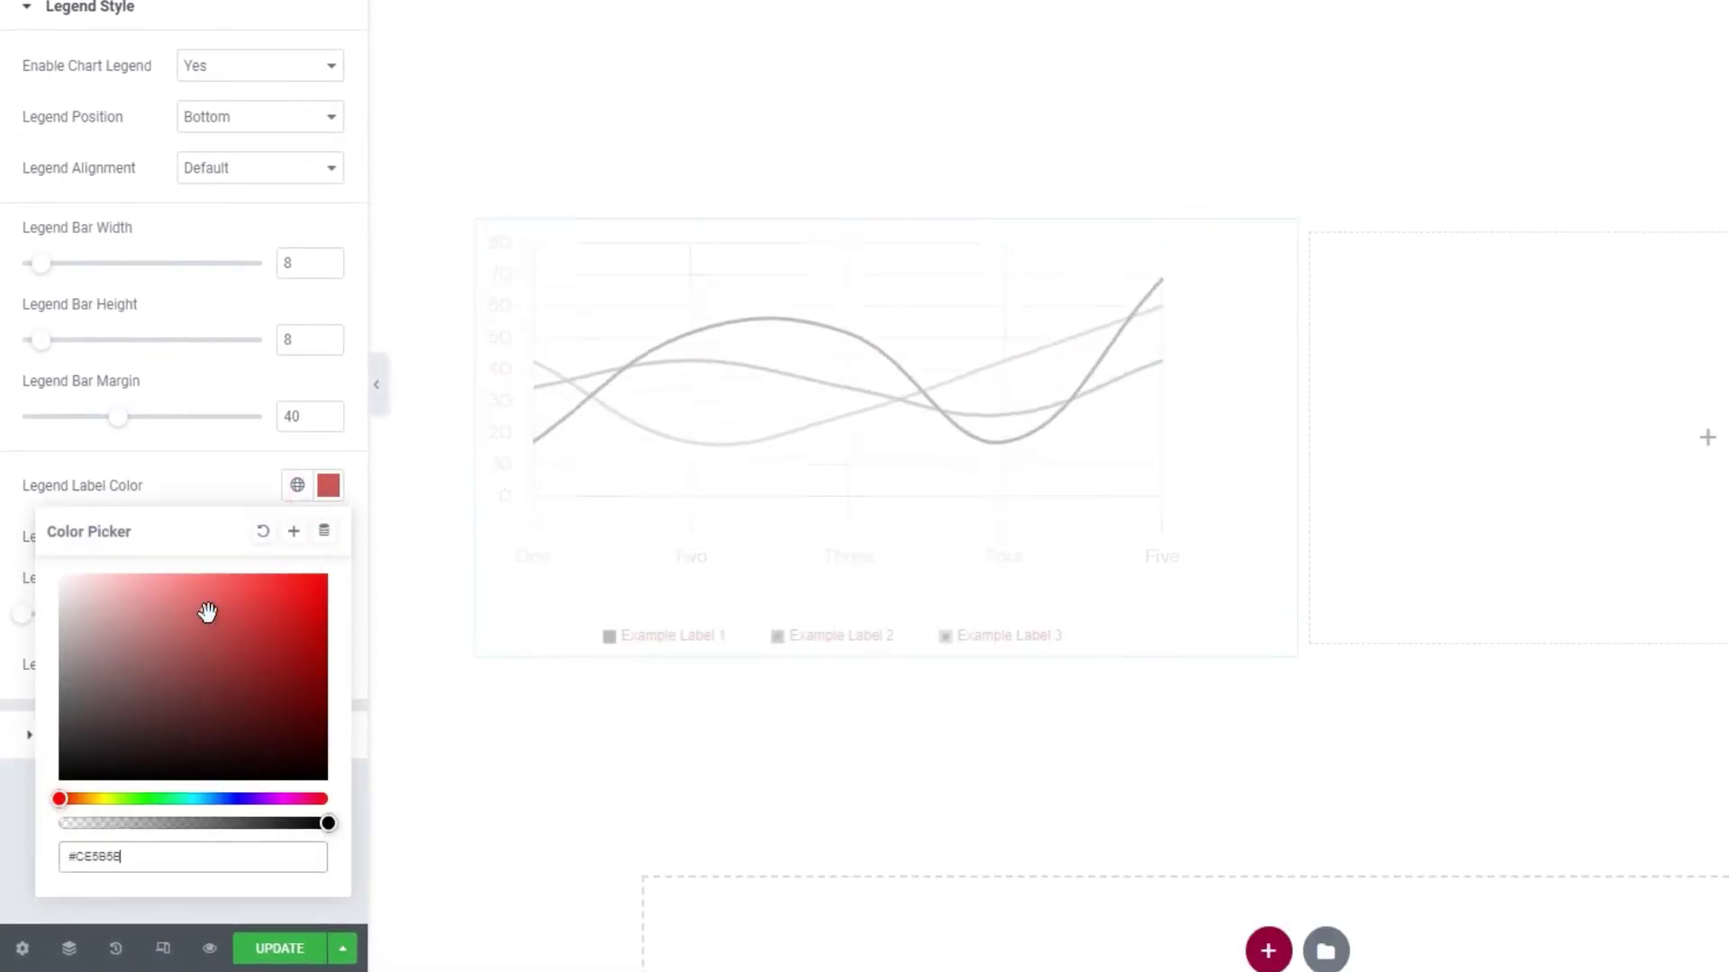
{"action": "double_click", "coordinate": [214, 859]}
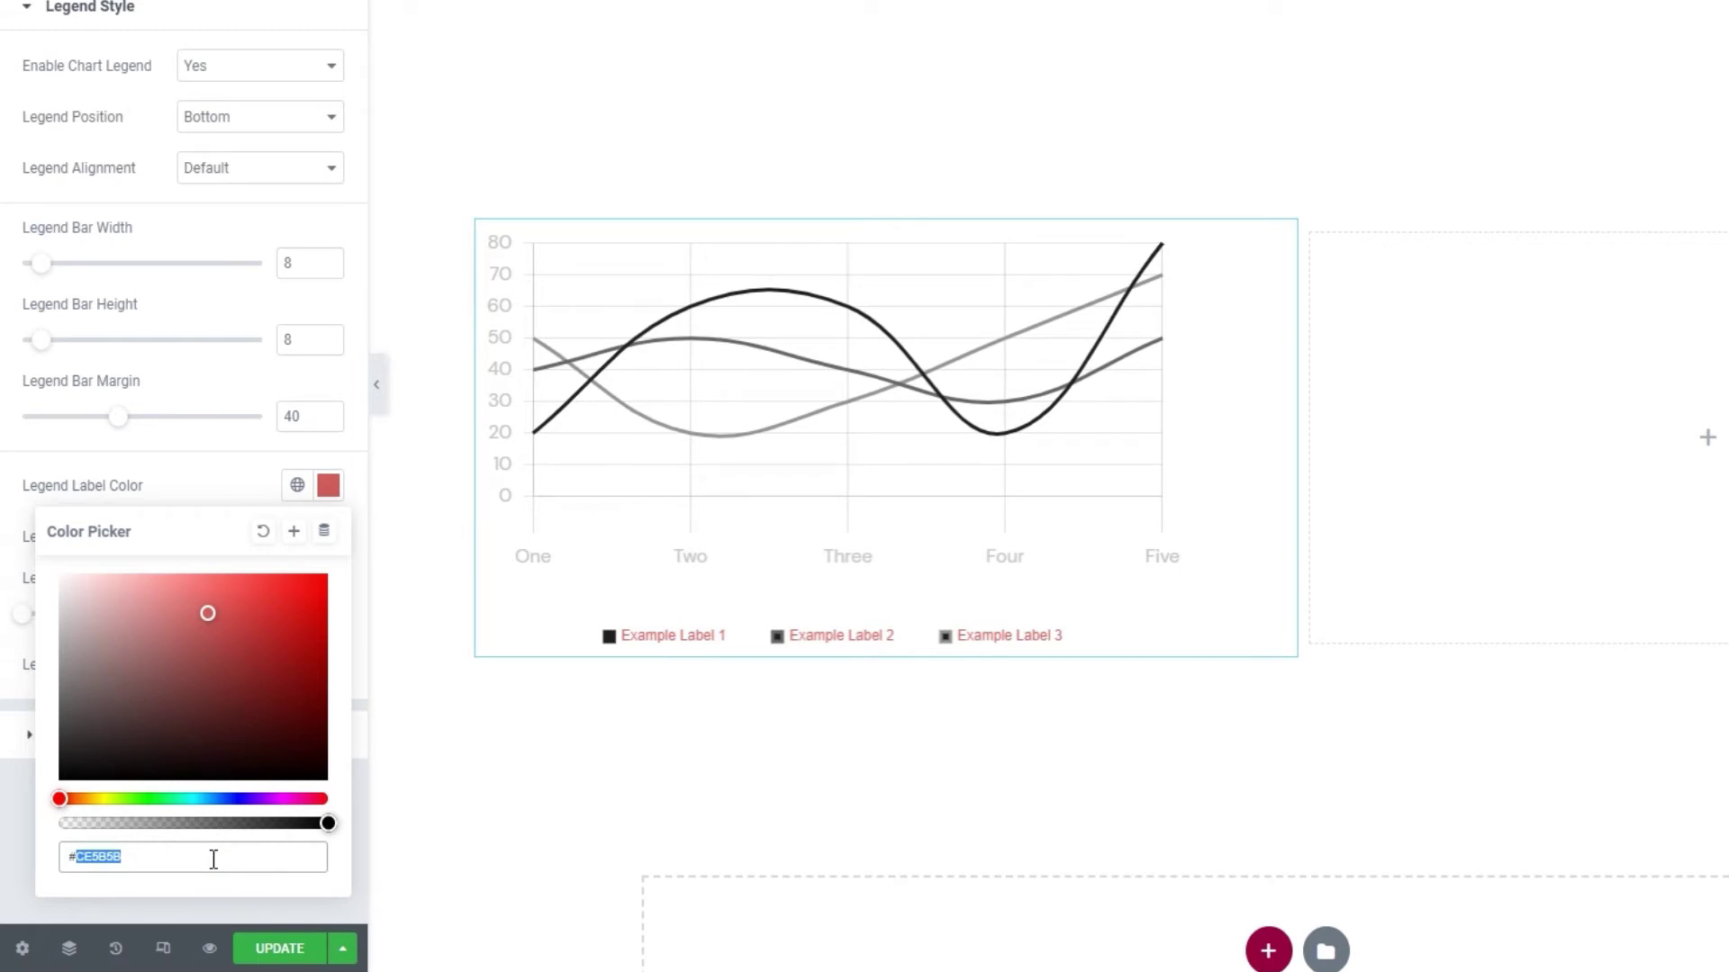
{"action": "type", "text": "1e1e1e"}
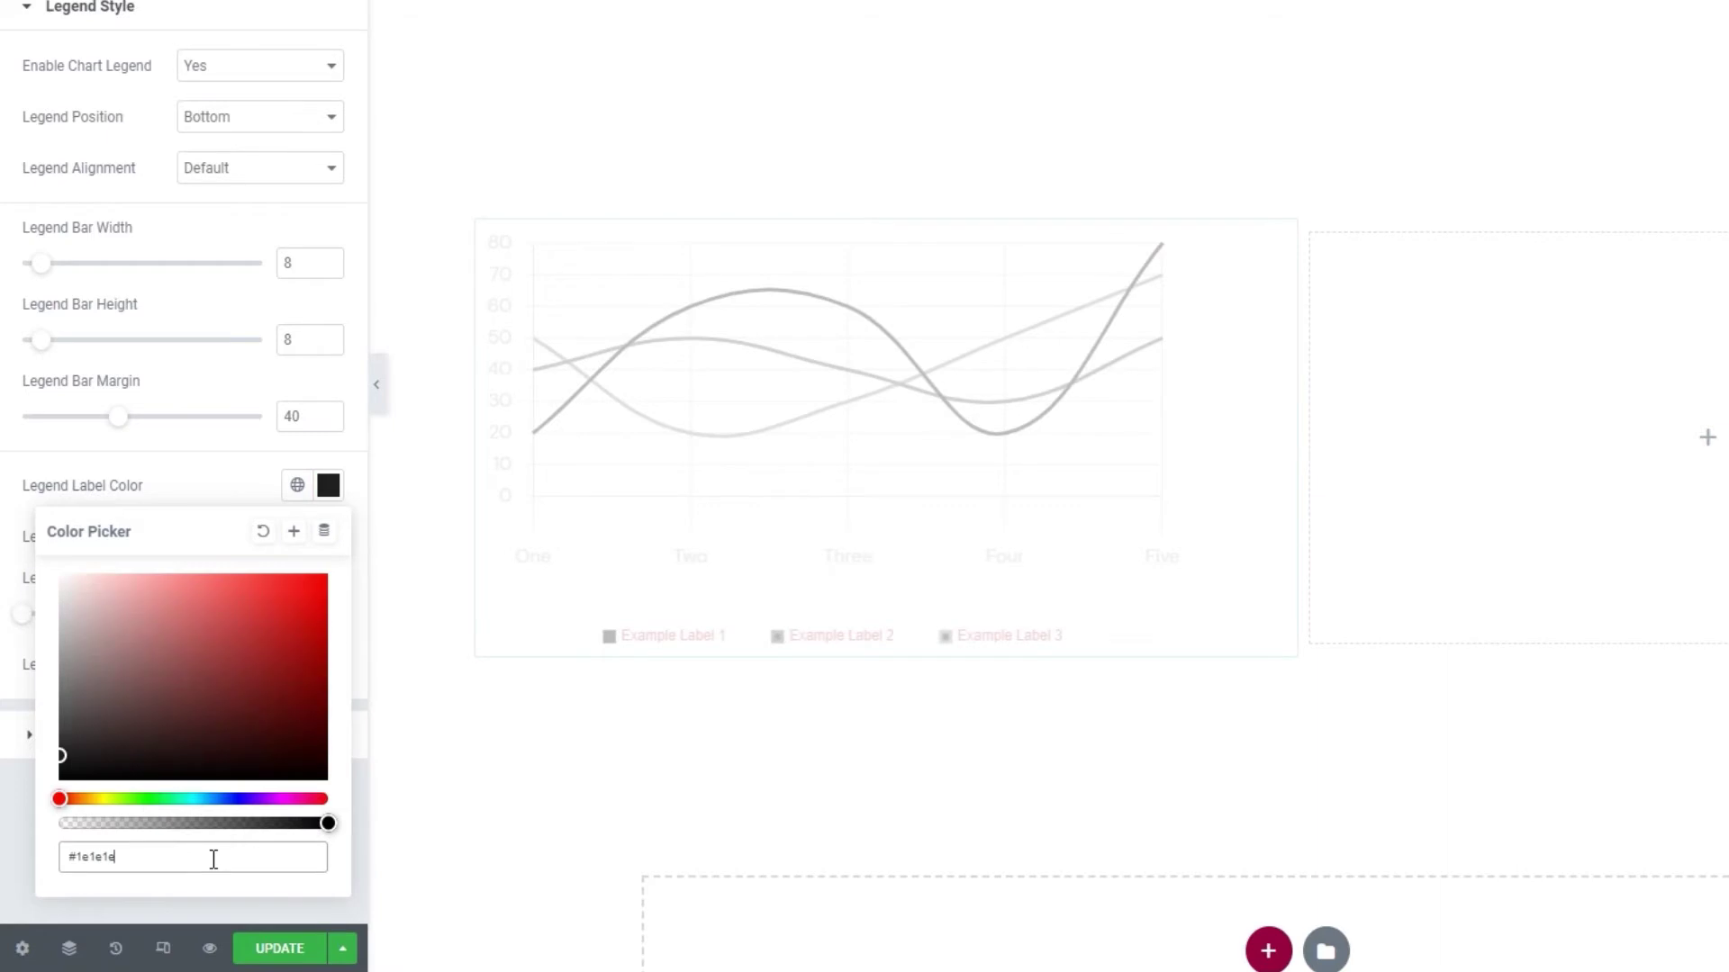
{"action": "left_click", "coordinate": [201, 497]}
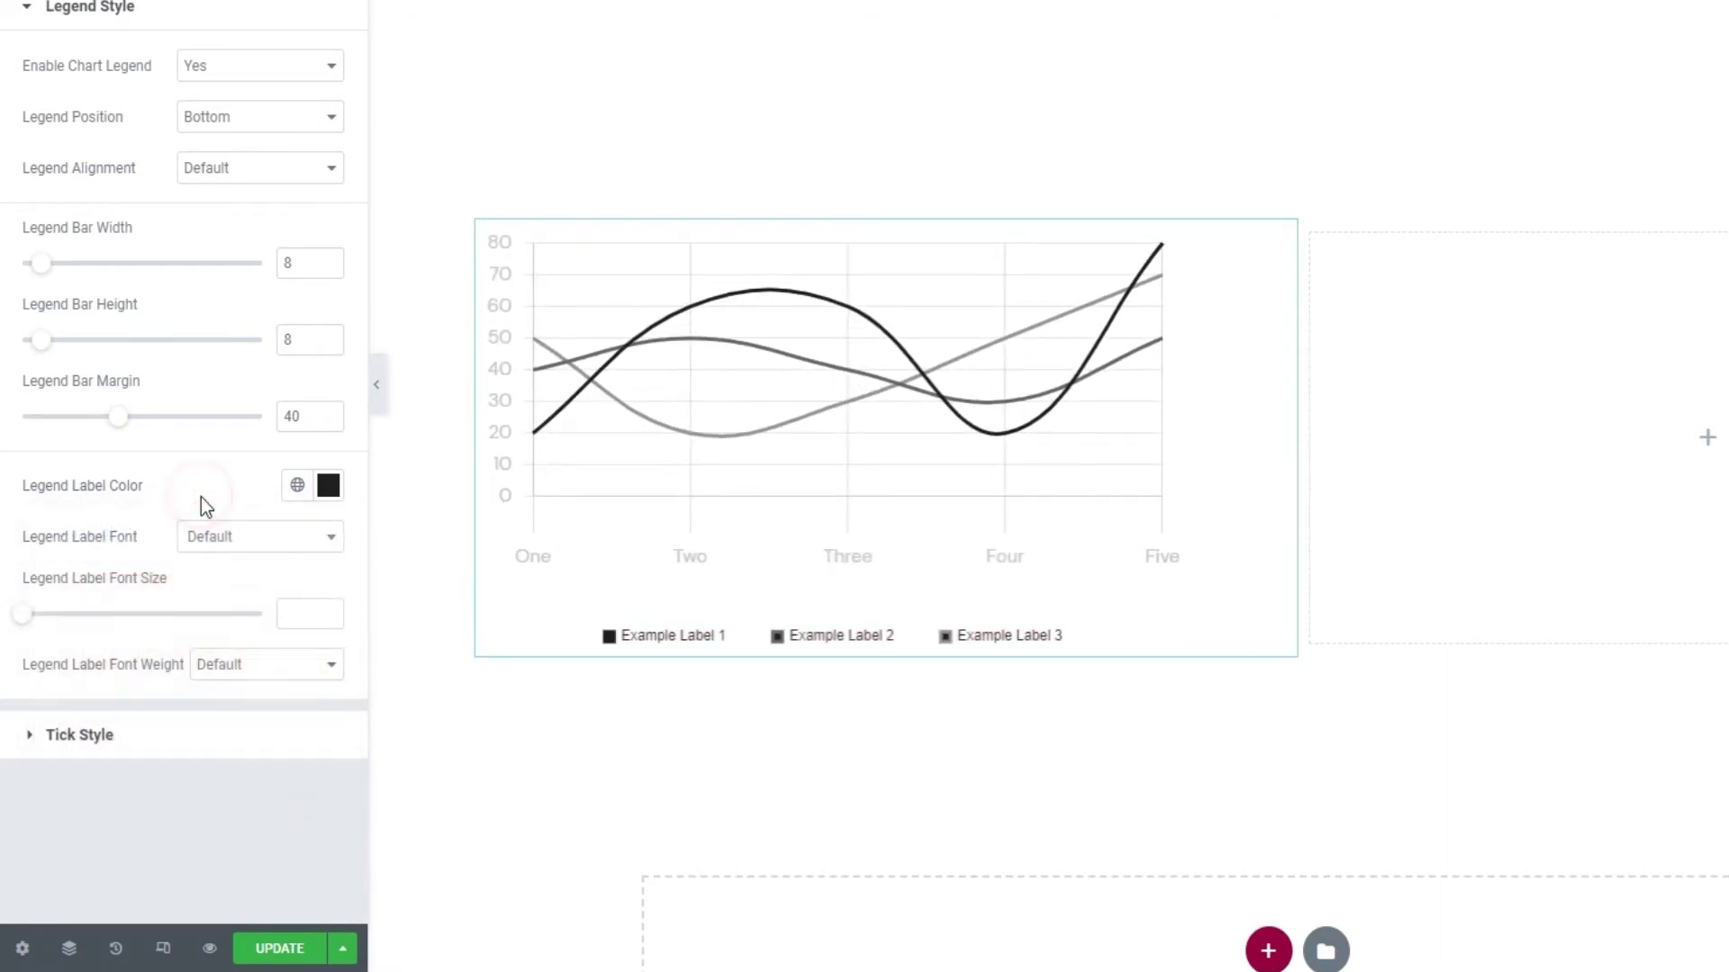
- Set the legend label font to DM Sans with a font size of 16
{"action": "left_click", "coordinate": [240, 541]}
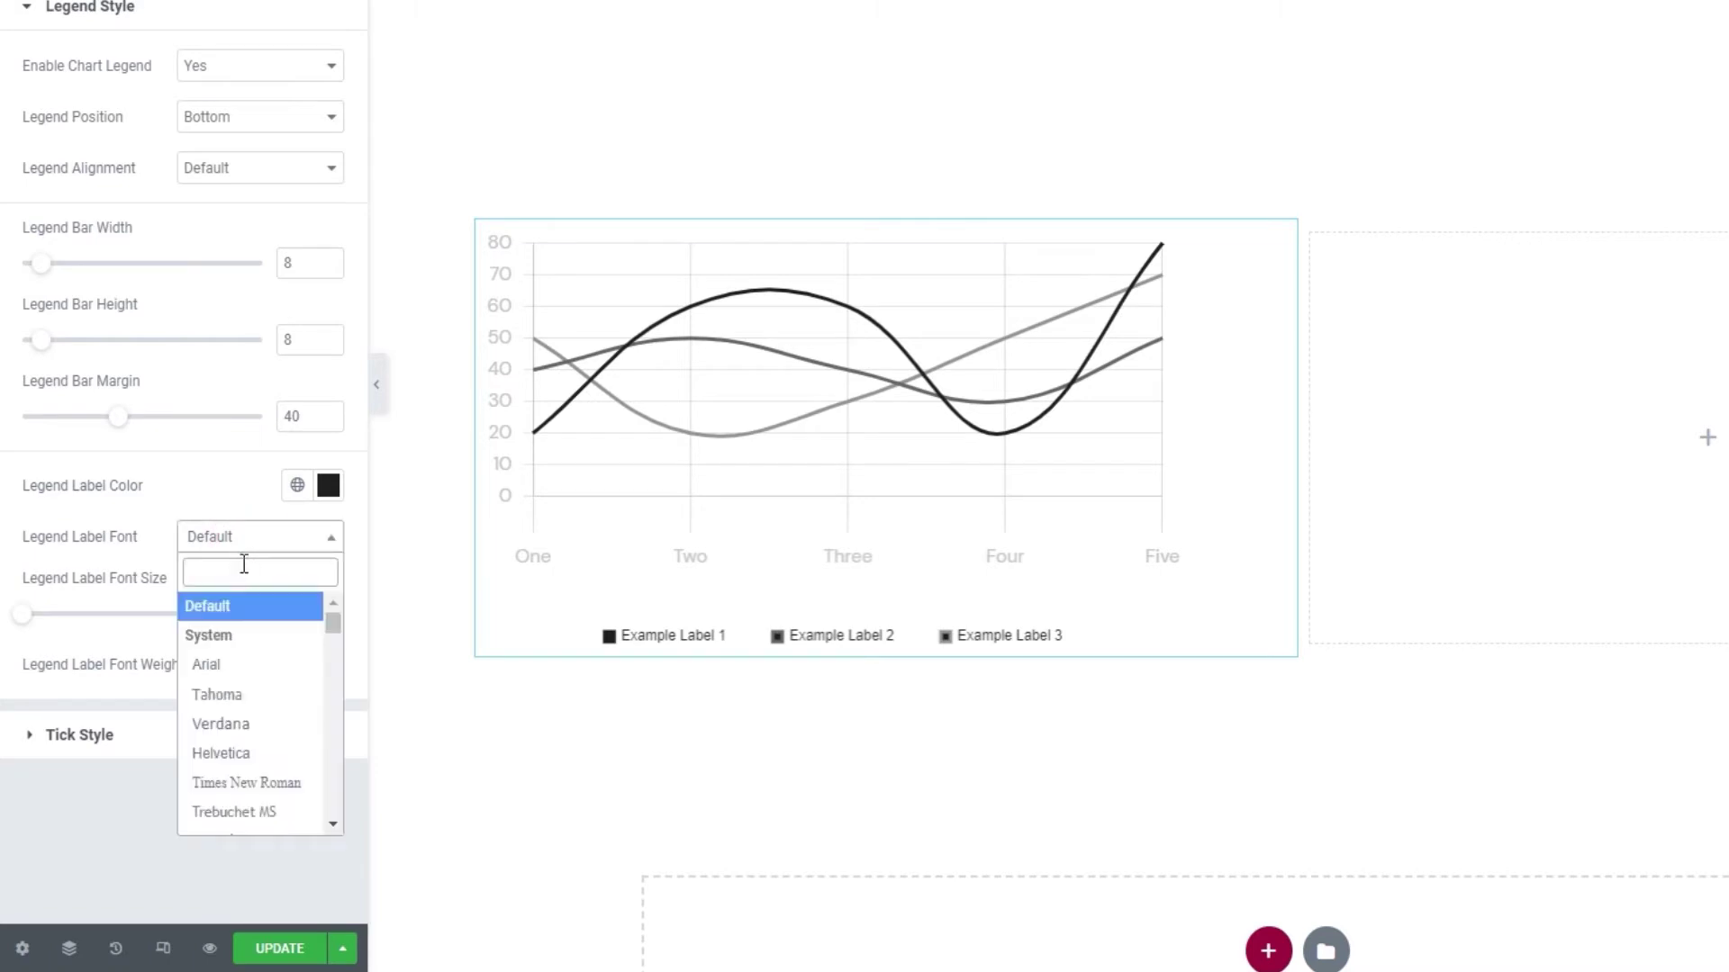
{"action": "type", "text": "dm"}
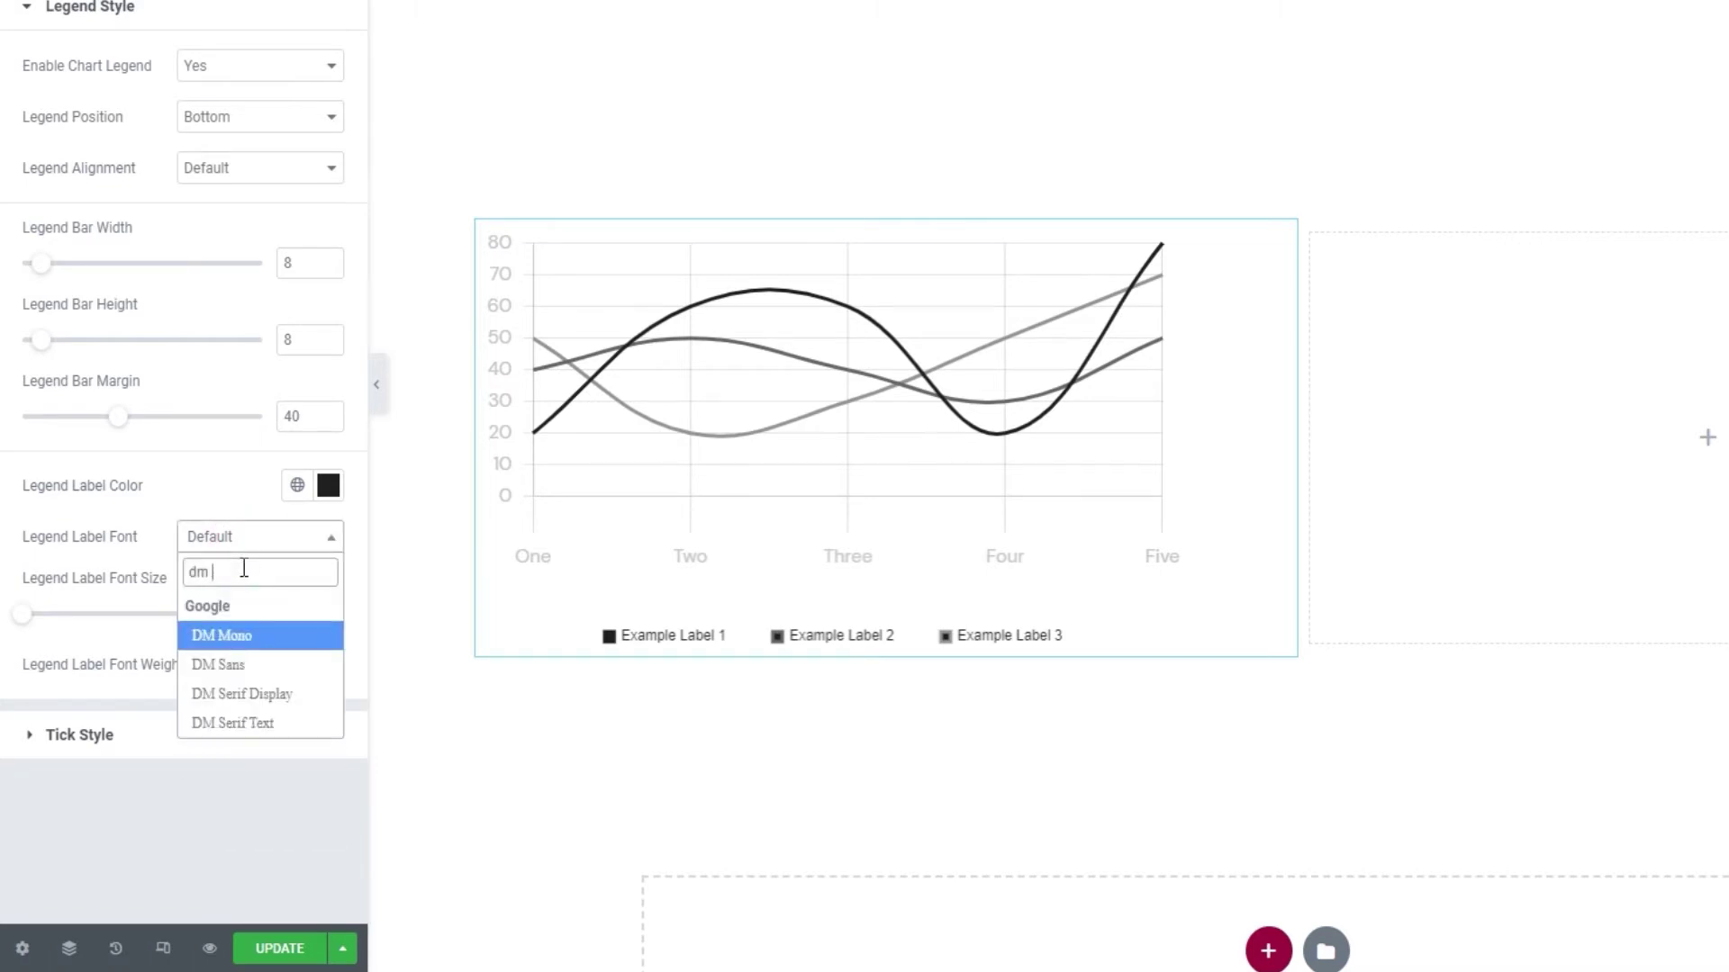
{"action": "left_click", "coordinate": [267, 664]}
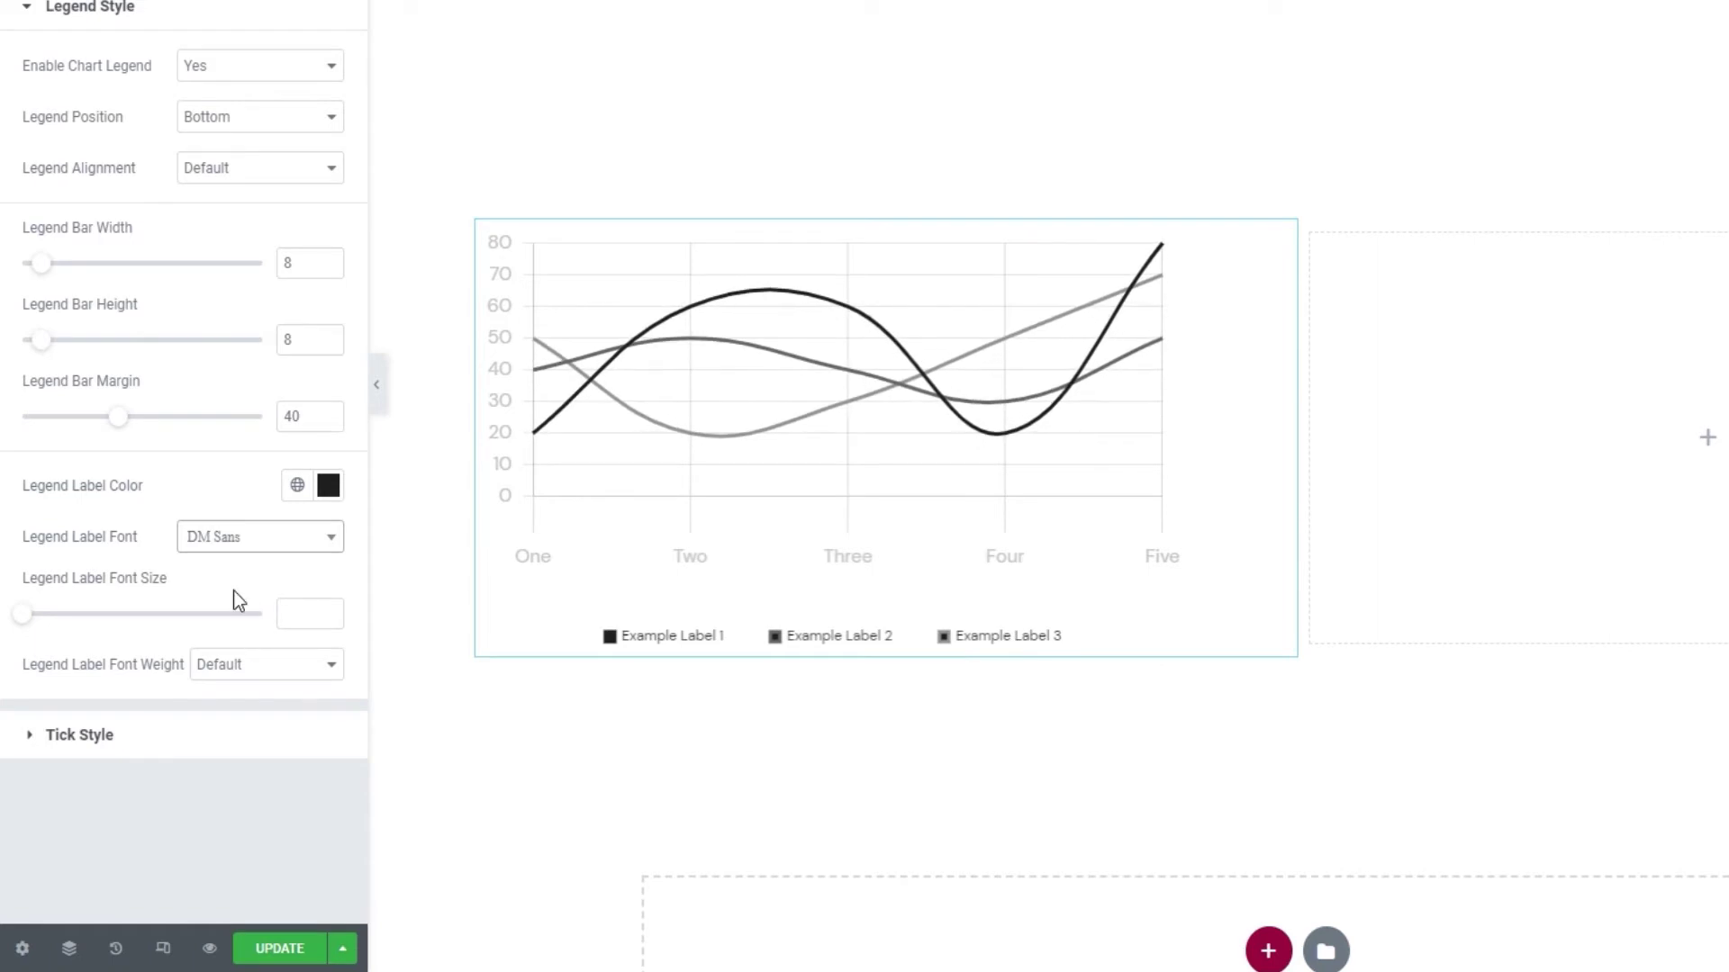
{"action": "left_click", "coordinate": [290, 615]}
{"action": "type", "text": "16"}
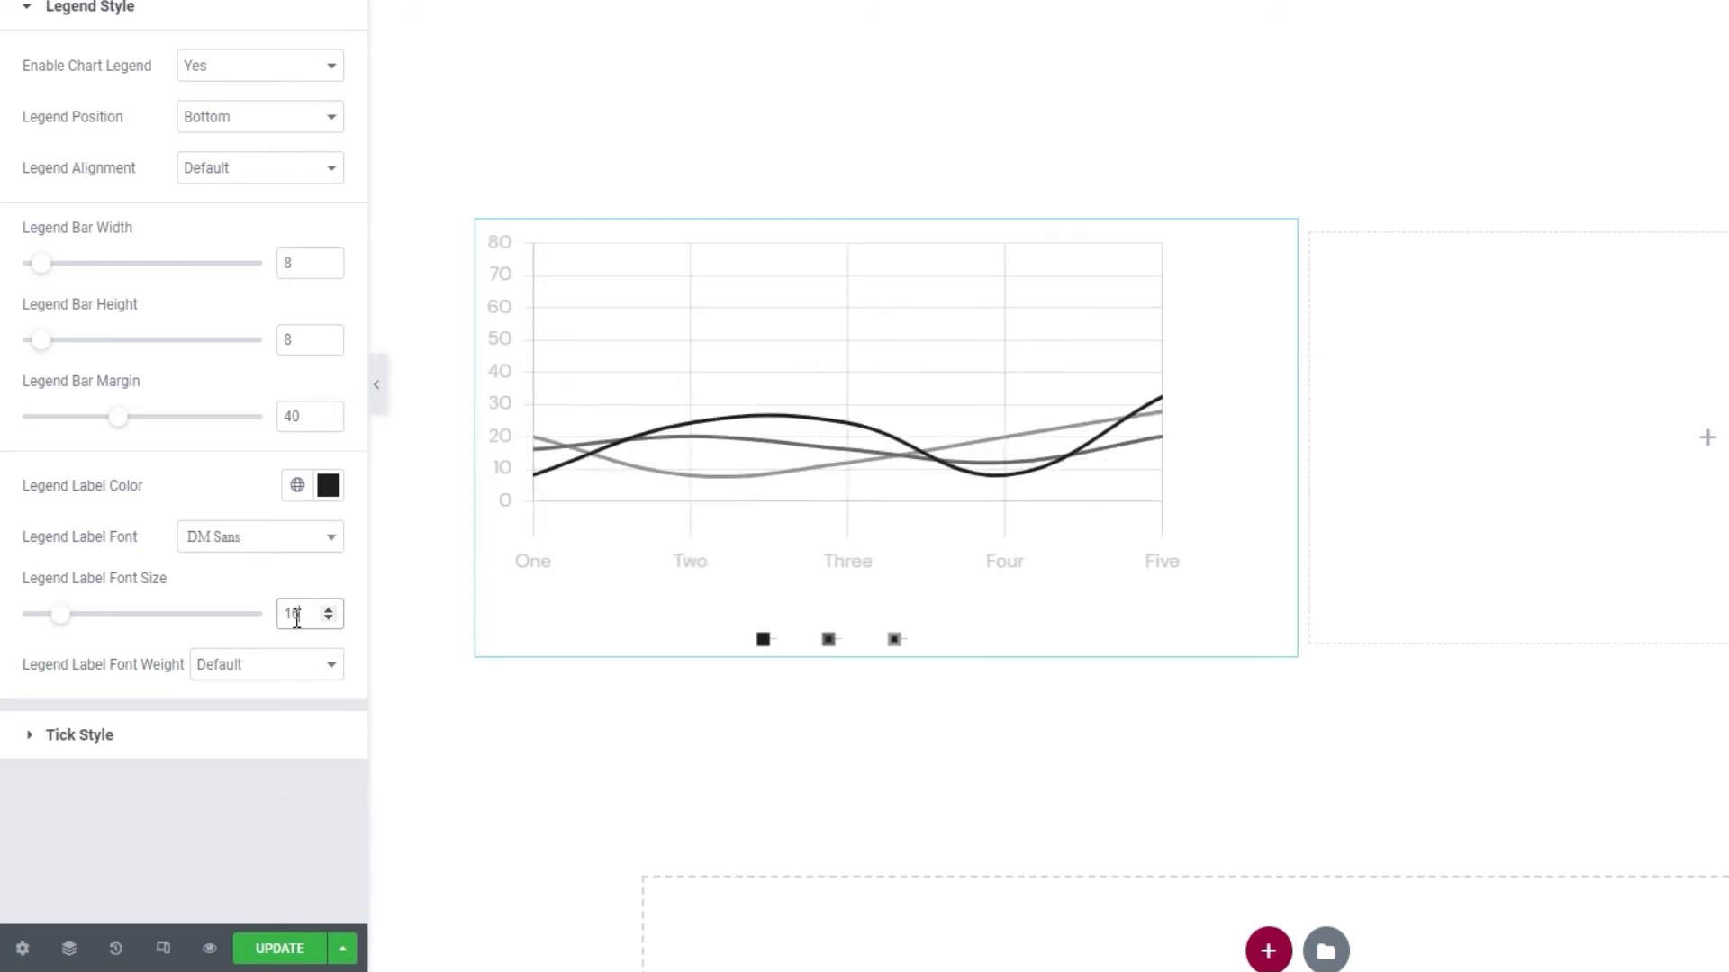
- Try the Black (900) legend label font weight and settle on Medium (500)
{"action": "left_click", "coordinate": [270, 679]}
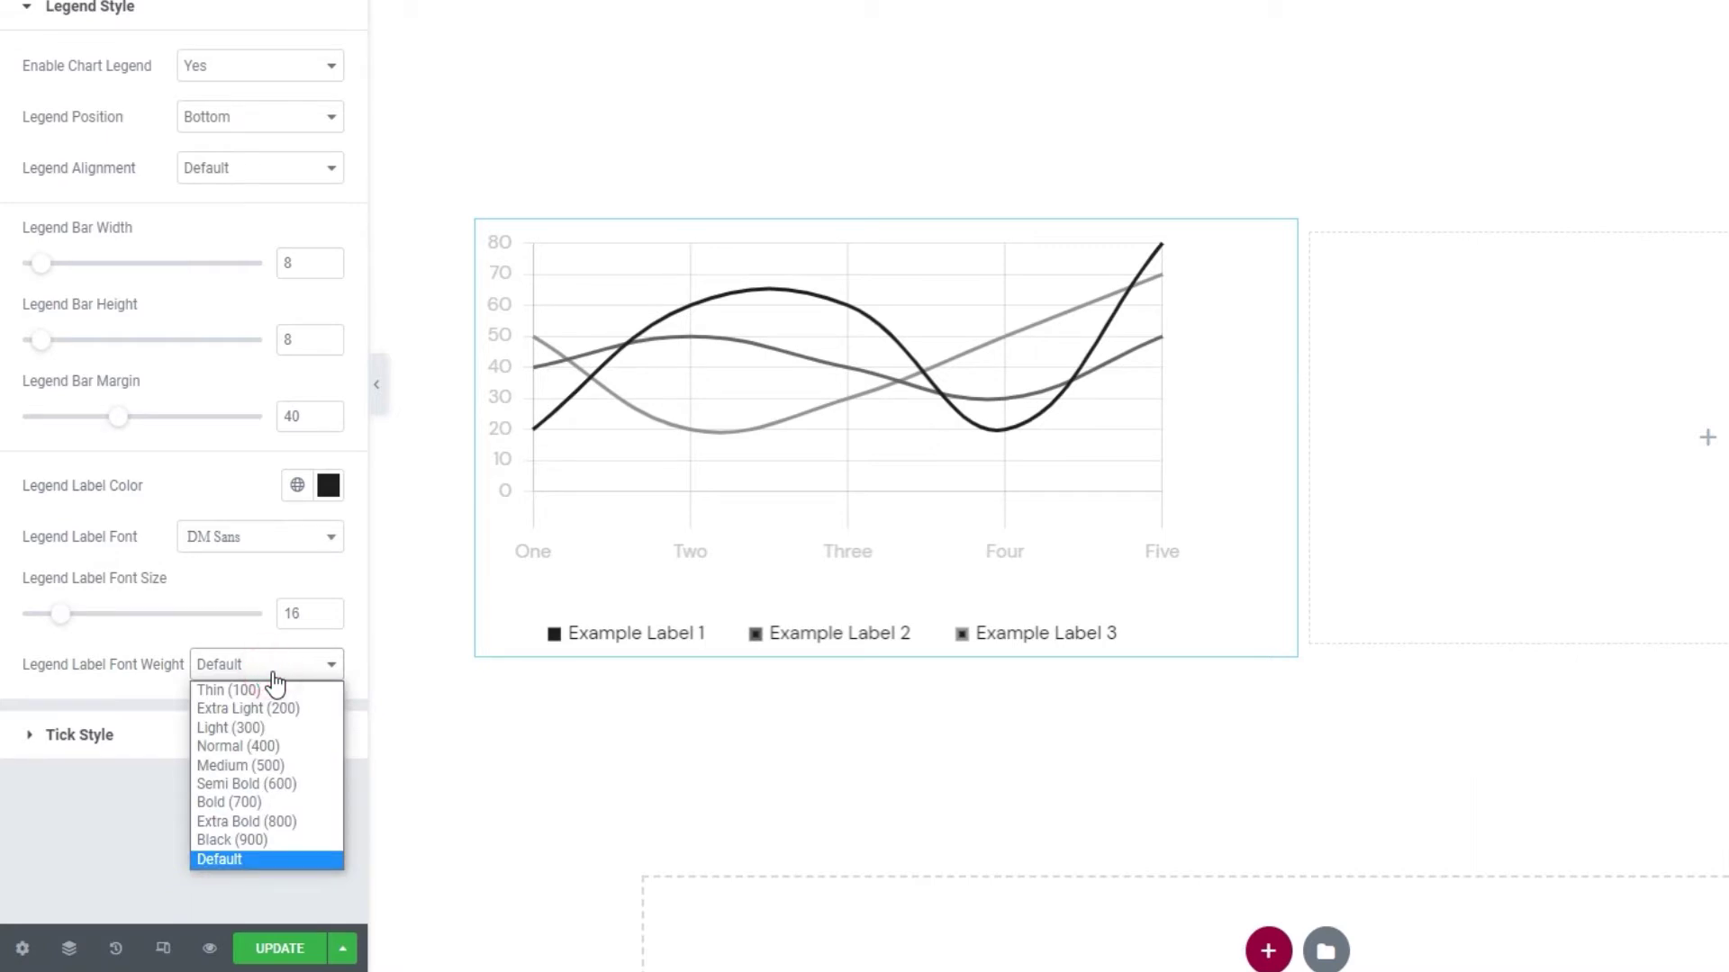
{"action": "left_click", "coordinate": [310, 838]}
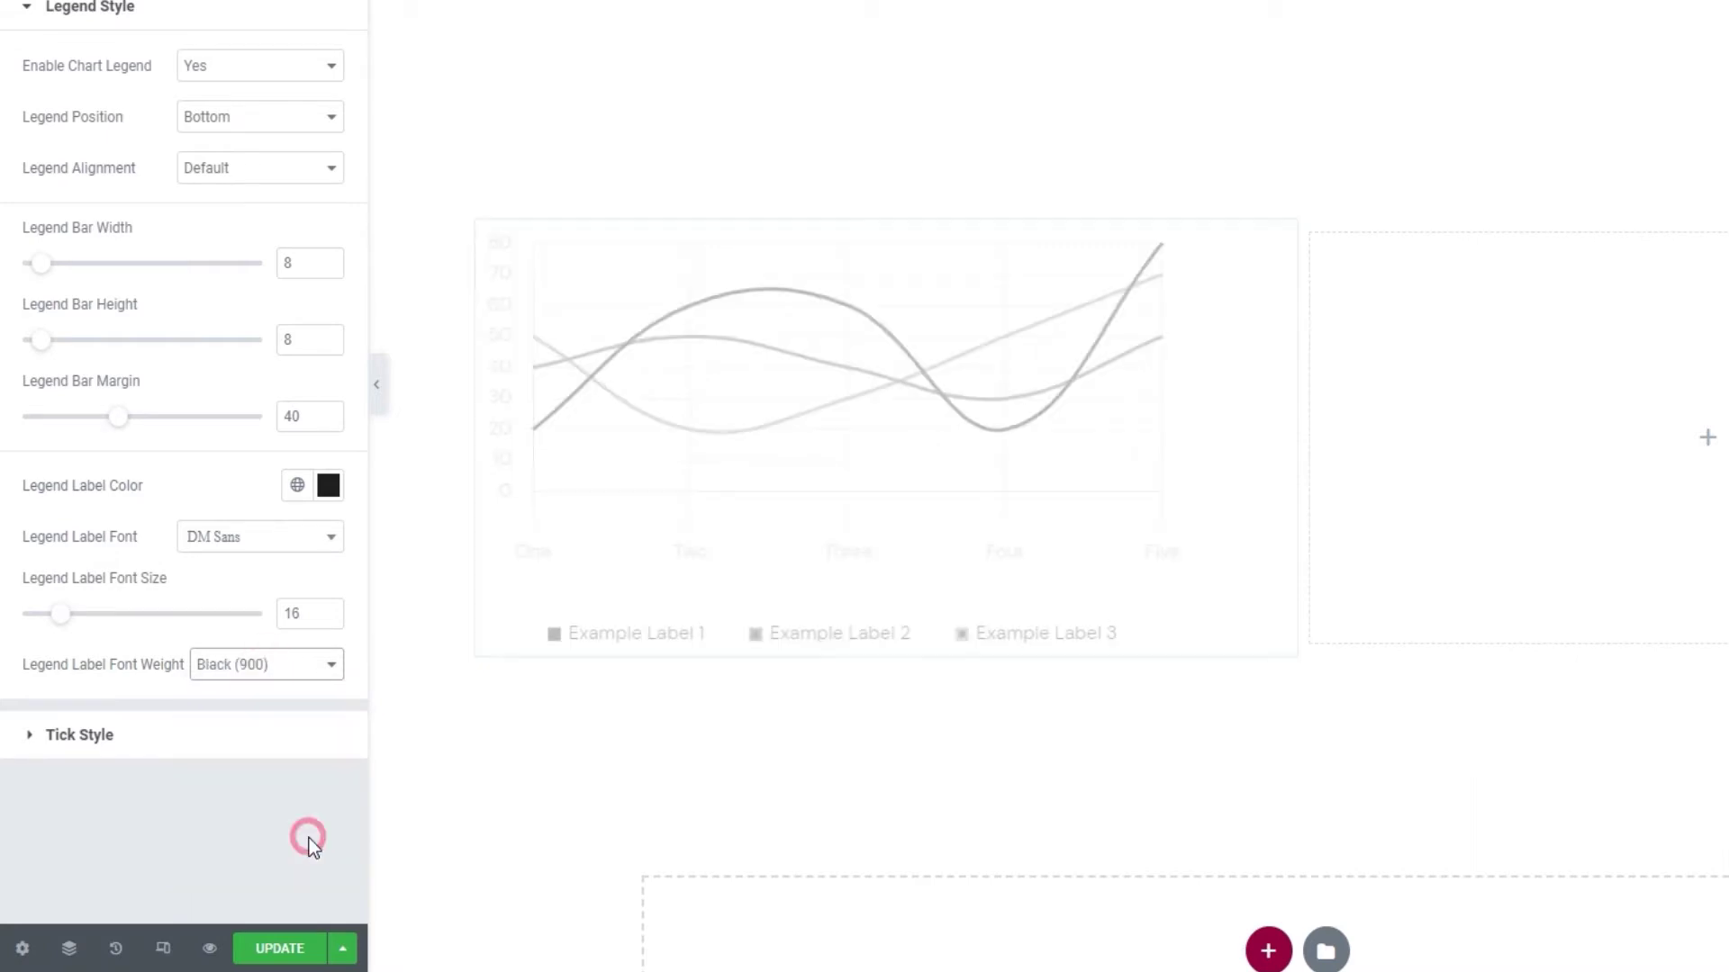
{"action": "left_click", "coordinate": [259, 670]}
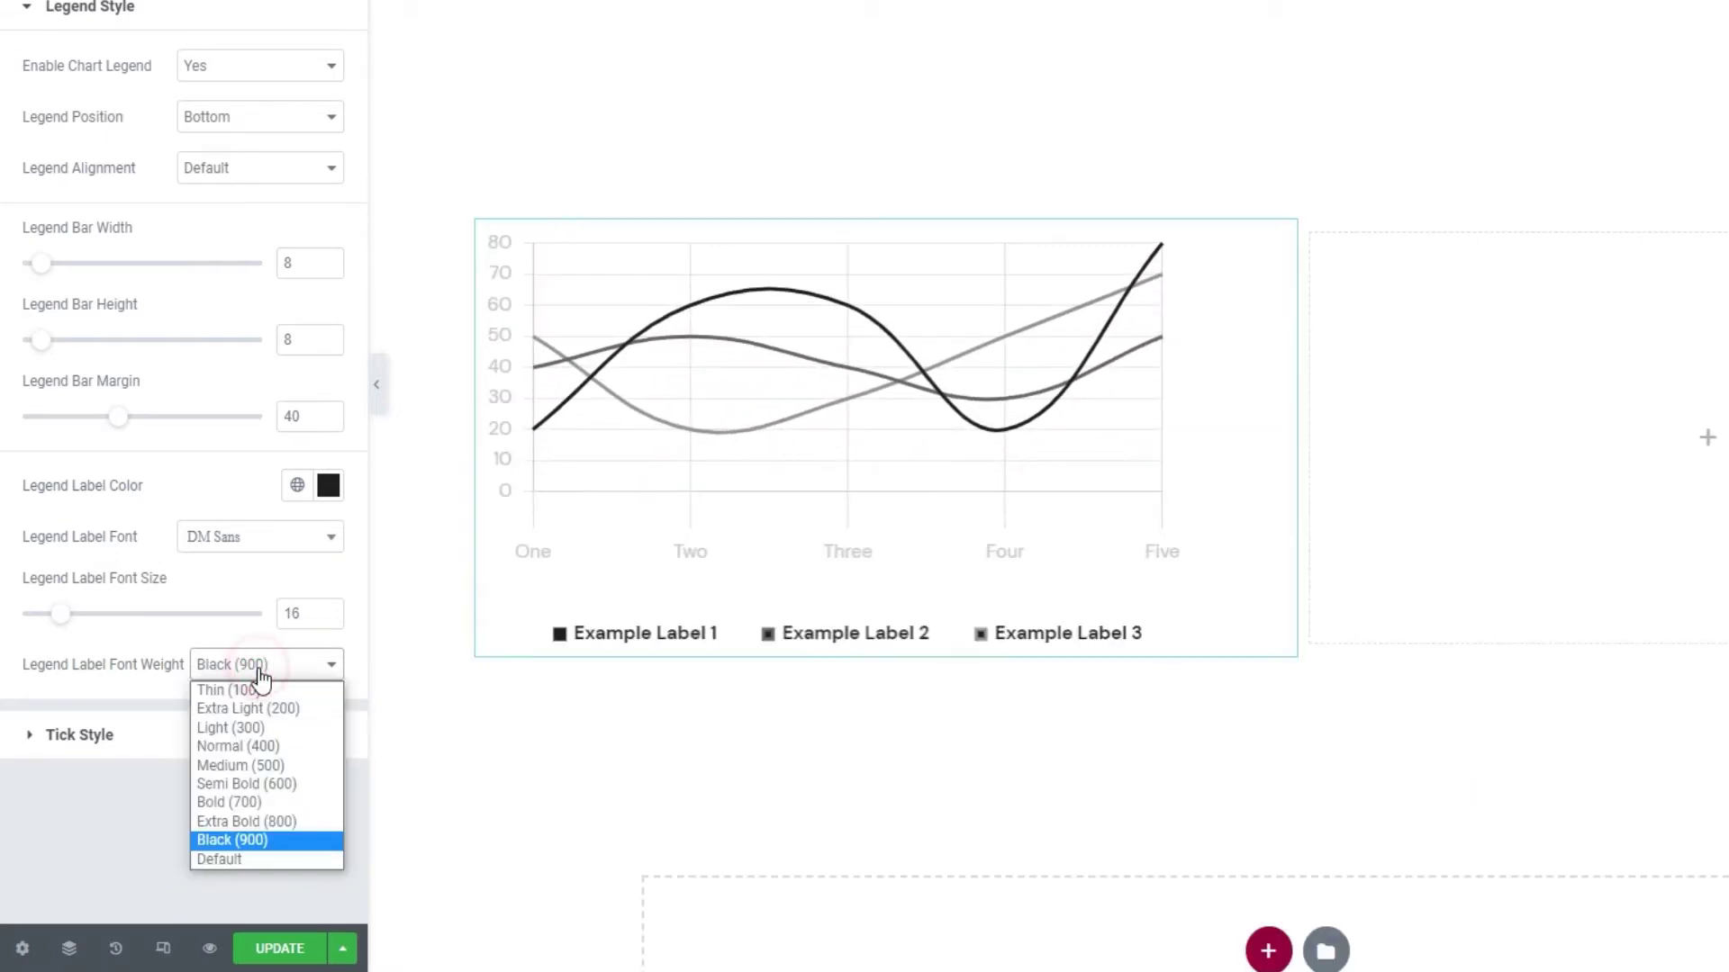
{"action": "left_click", "coordinate": [310, 766]}
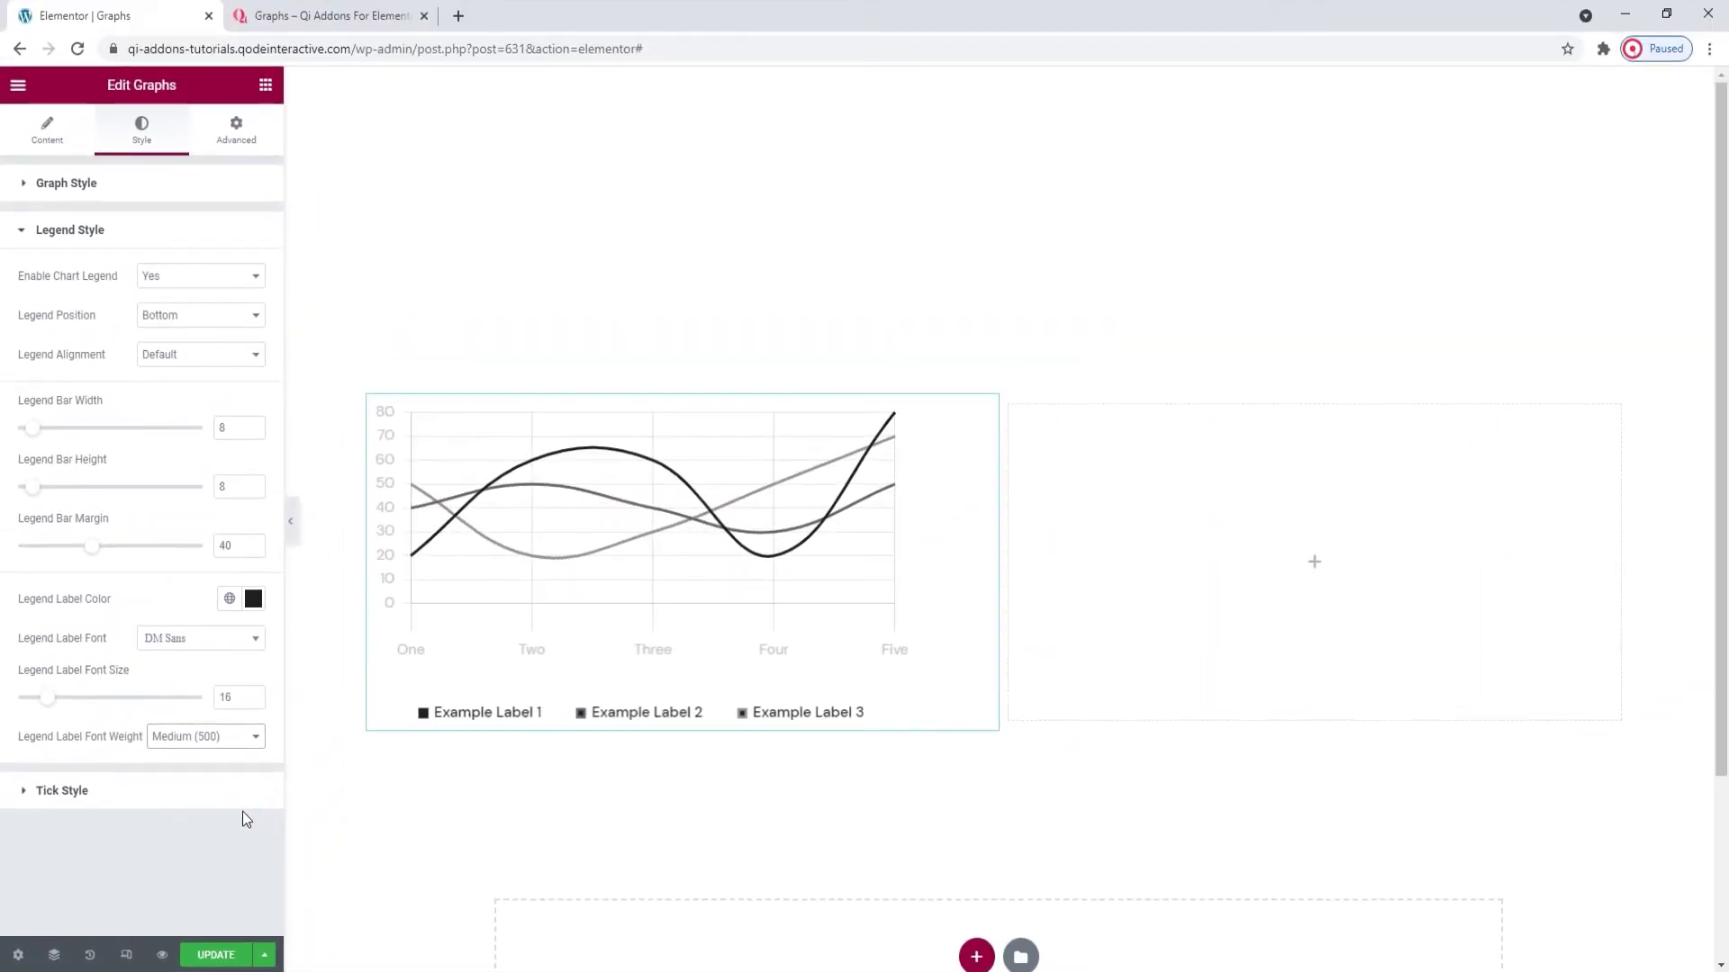
- In the tick style settings, set the minimum data value to 0, the maximum to 80 and the step size to 20
{"action": "left_click", "coordinate": [225, 796]}
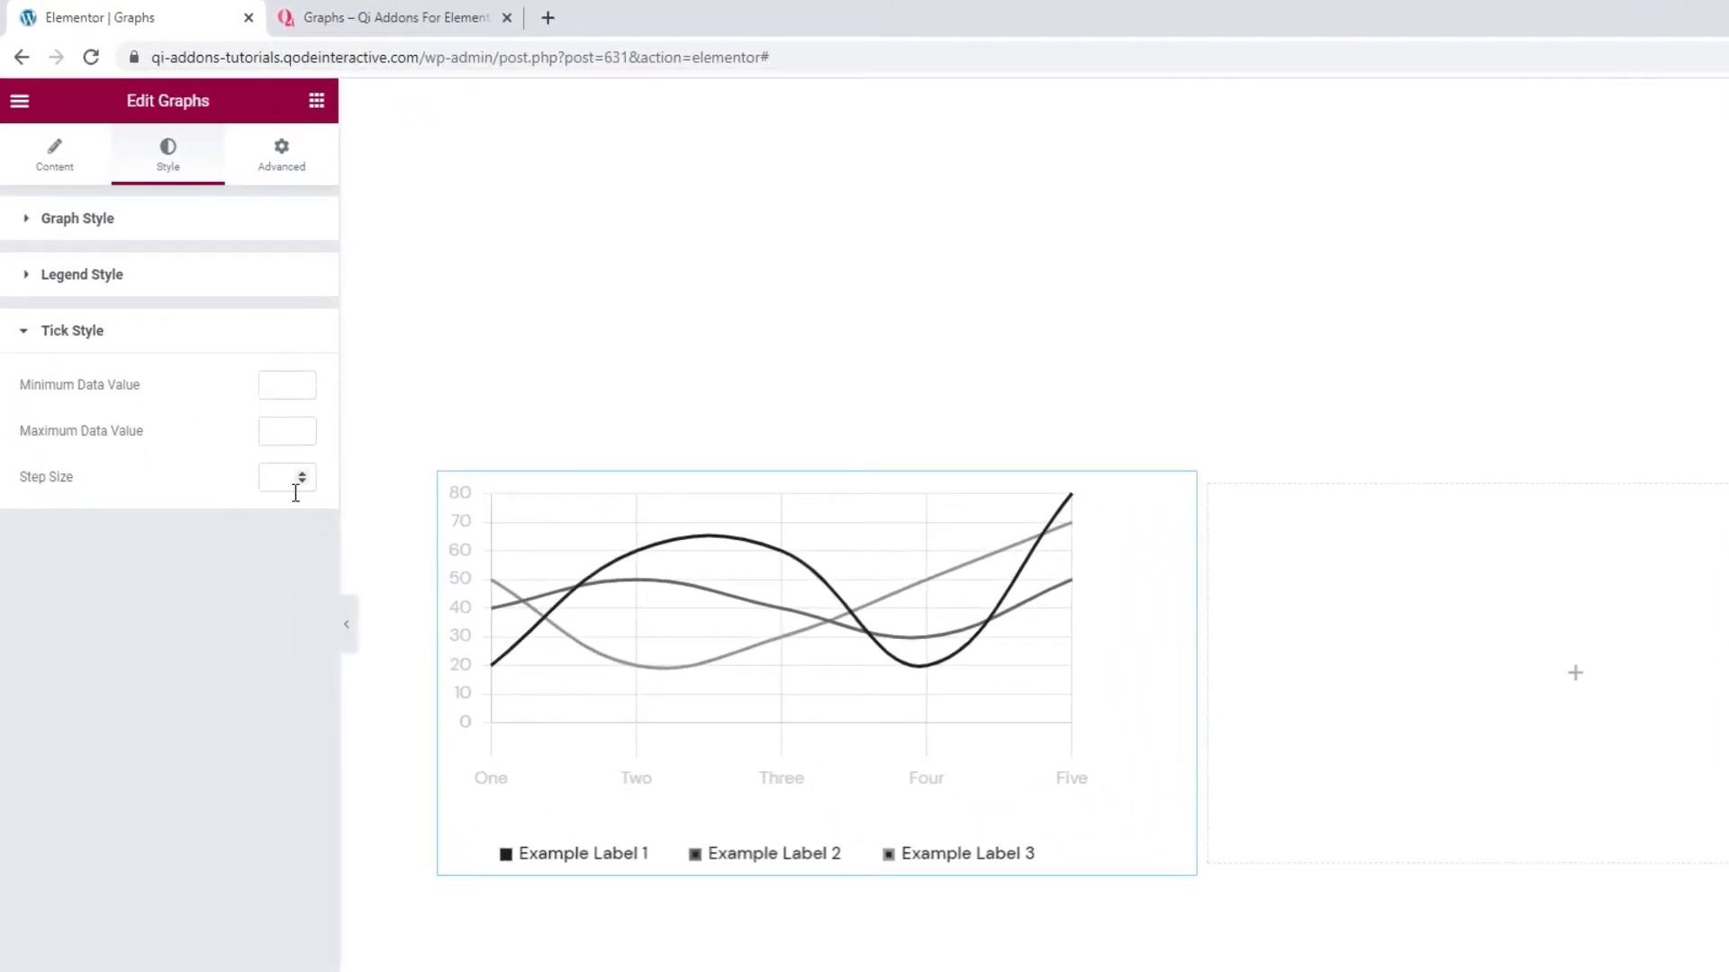
{"action": "left_click", "coordinate": [264, 384]}
{"action": "type", "text": "0"}
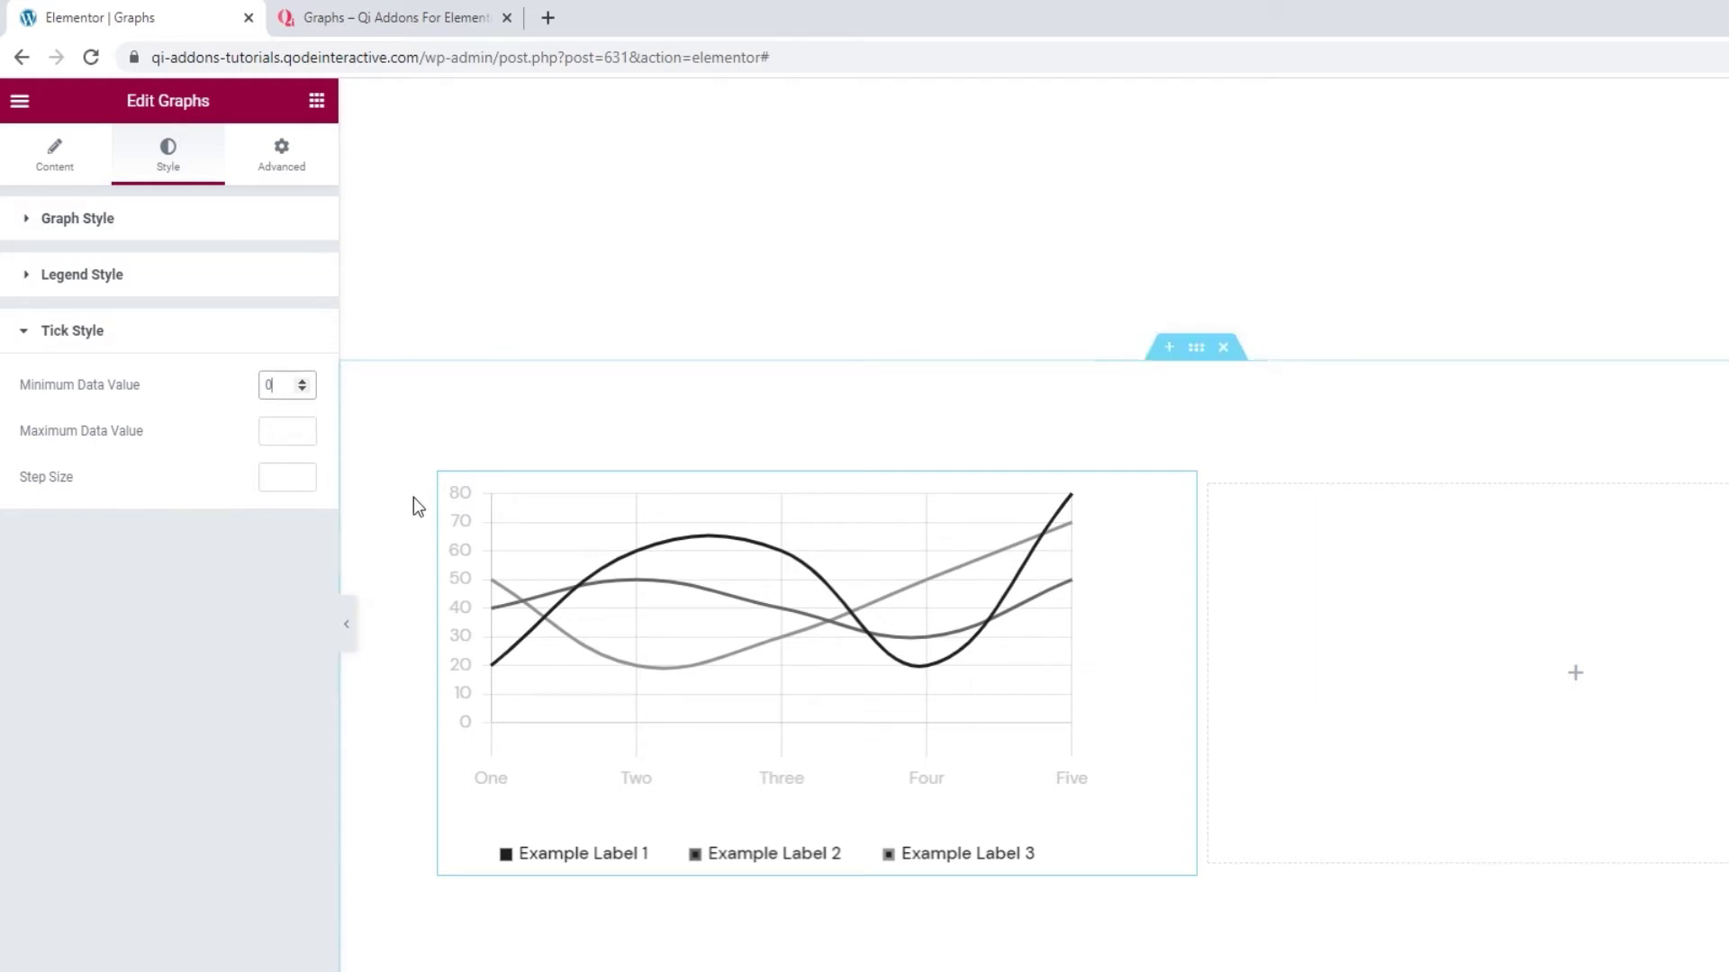
{"action": "left_click", "coordinate": [287, 430]}
{"action": "type", "text": "80"}
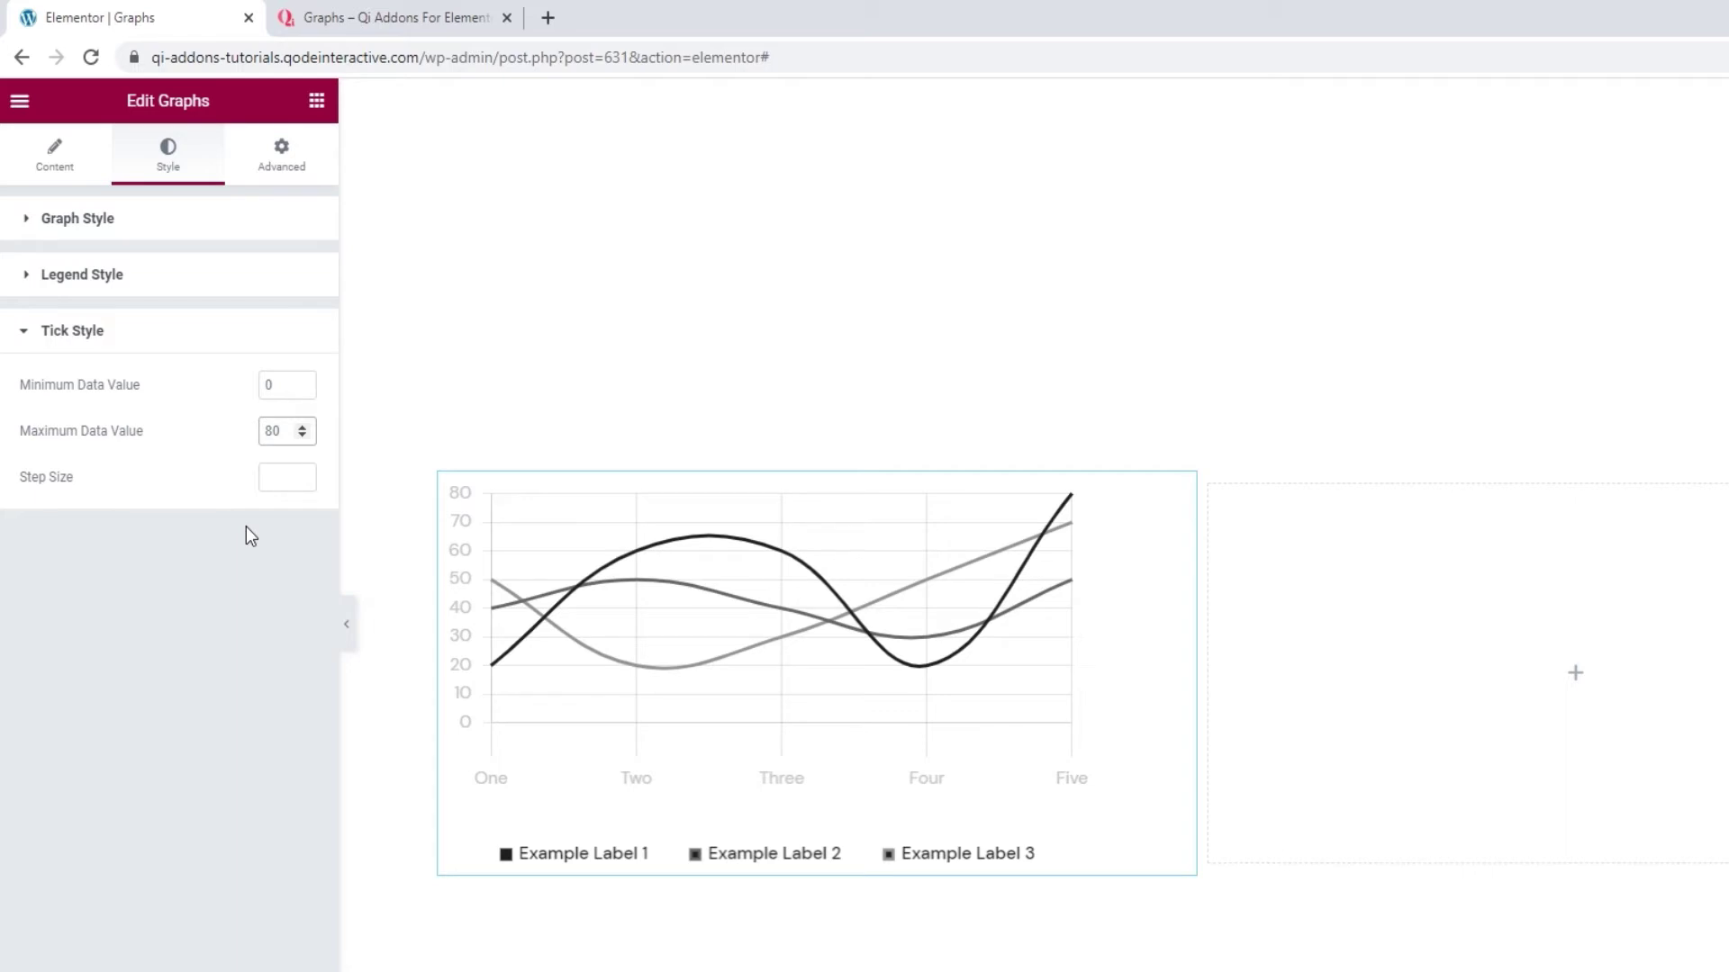
{"action": "left_click", "coordinate": [269, 478]}
{"action": "type", "text": "2"}
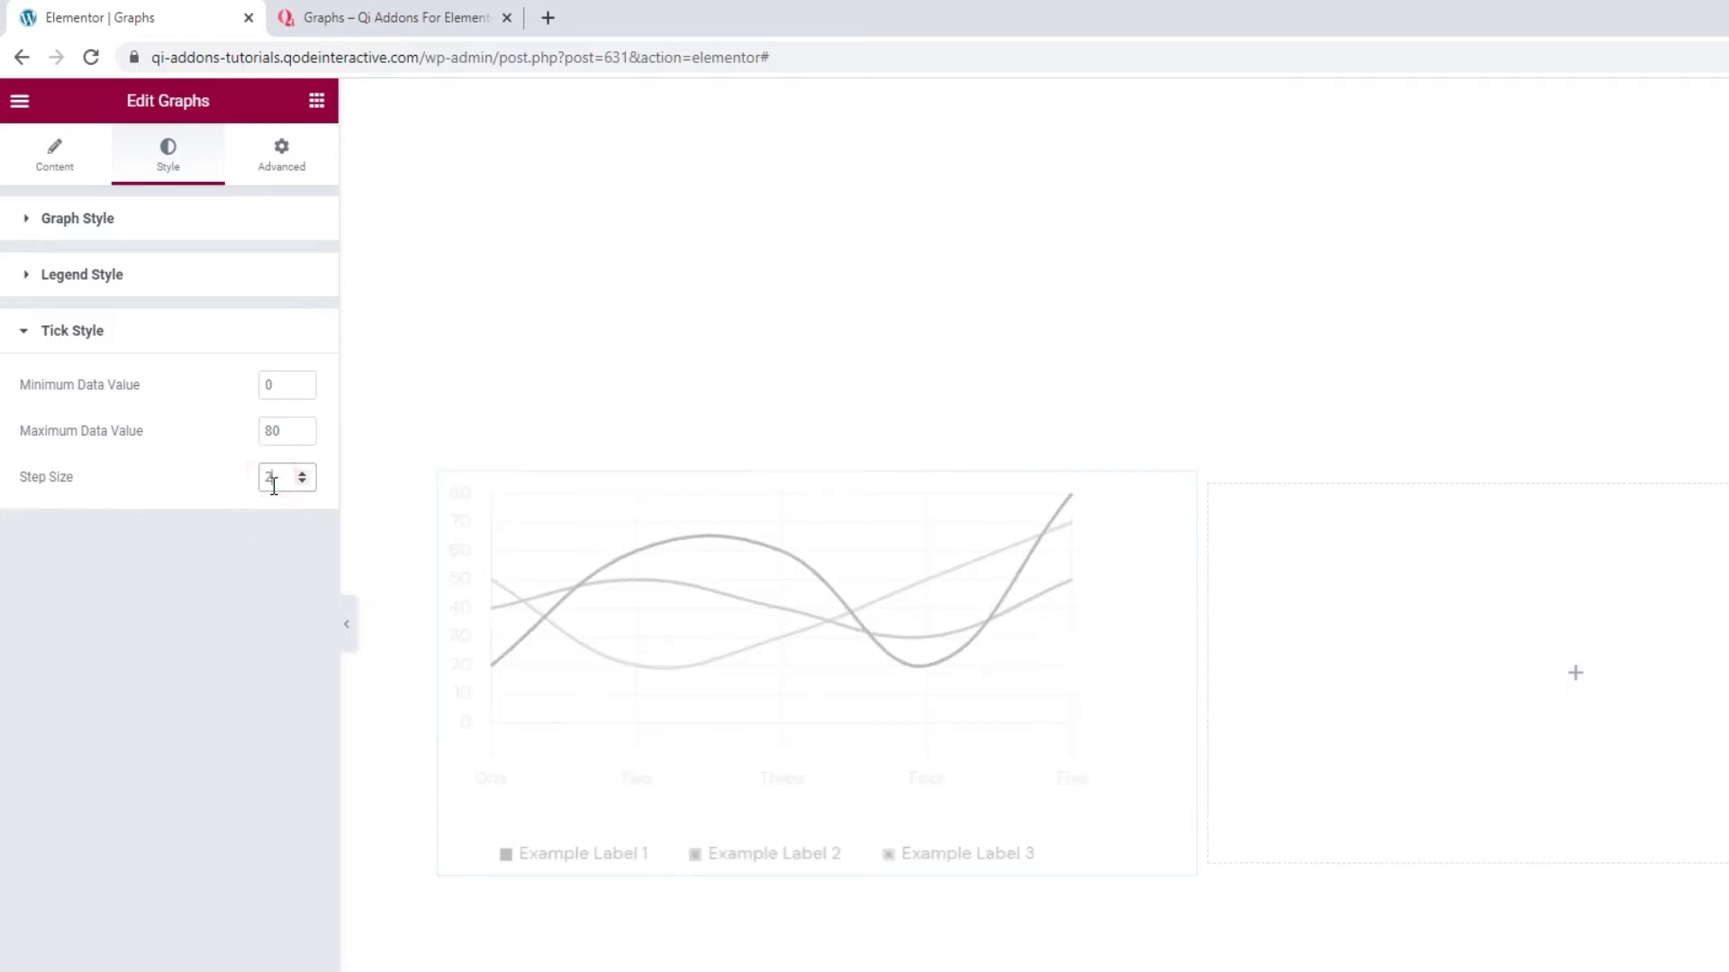
{"action": "type", "text": "0"}
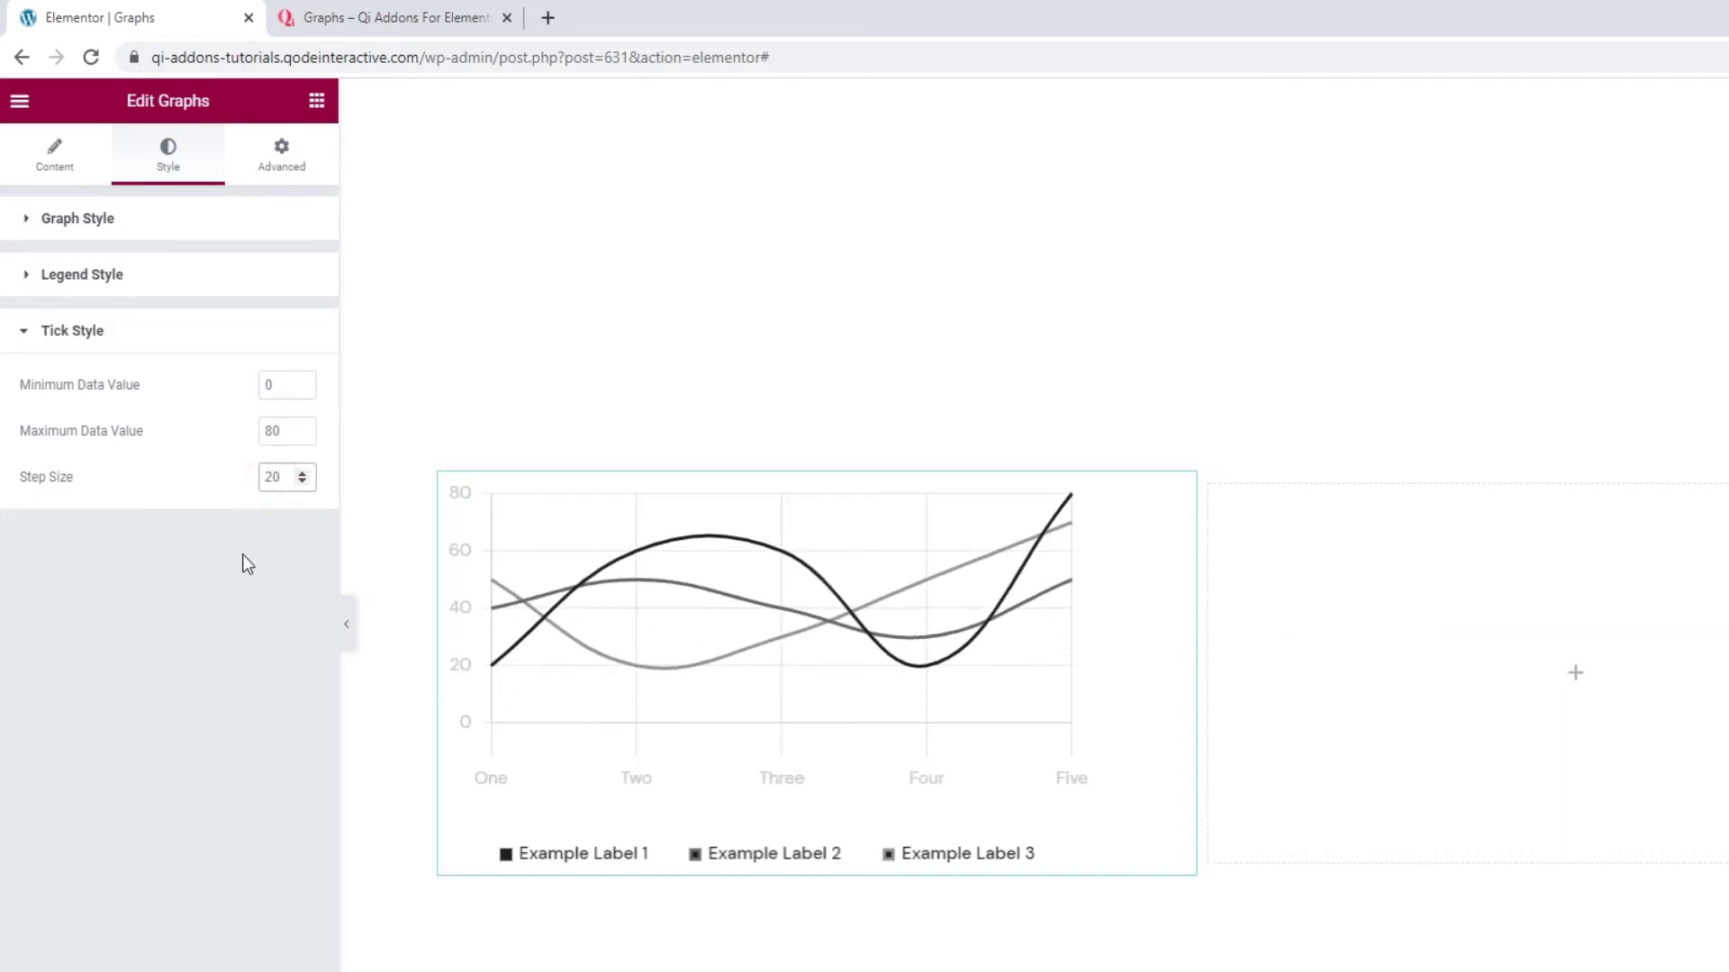
{"action": "left_click", "coordinate": [242, 556]}
- Add a fourth dataset item in the graph's content settings and delete it again
{"action": "left_click", "coordinate": [52, 169]}
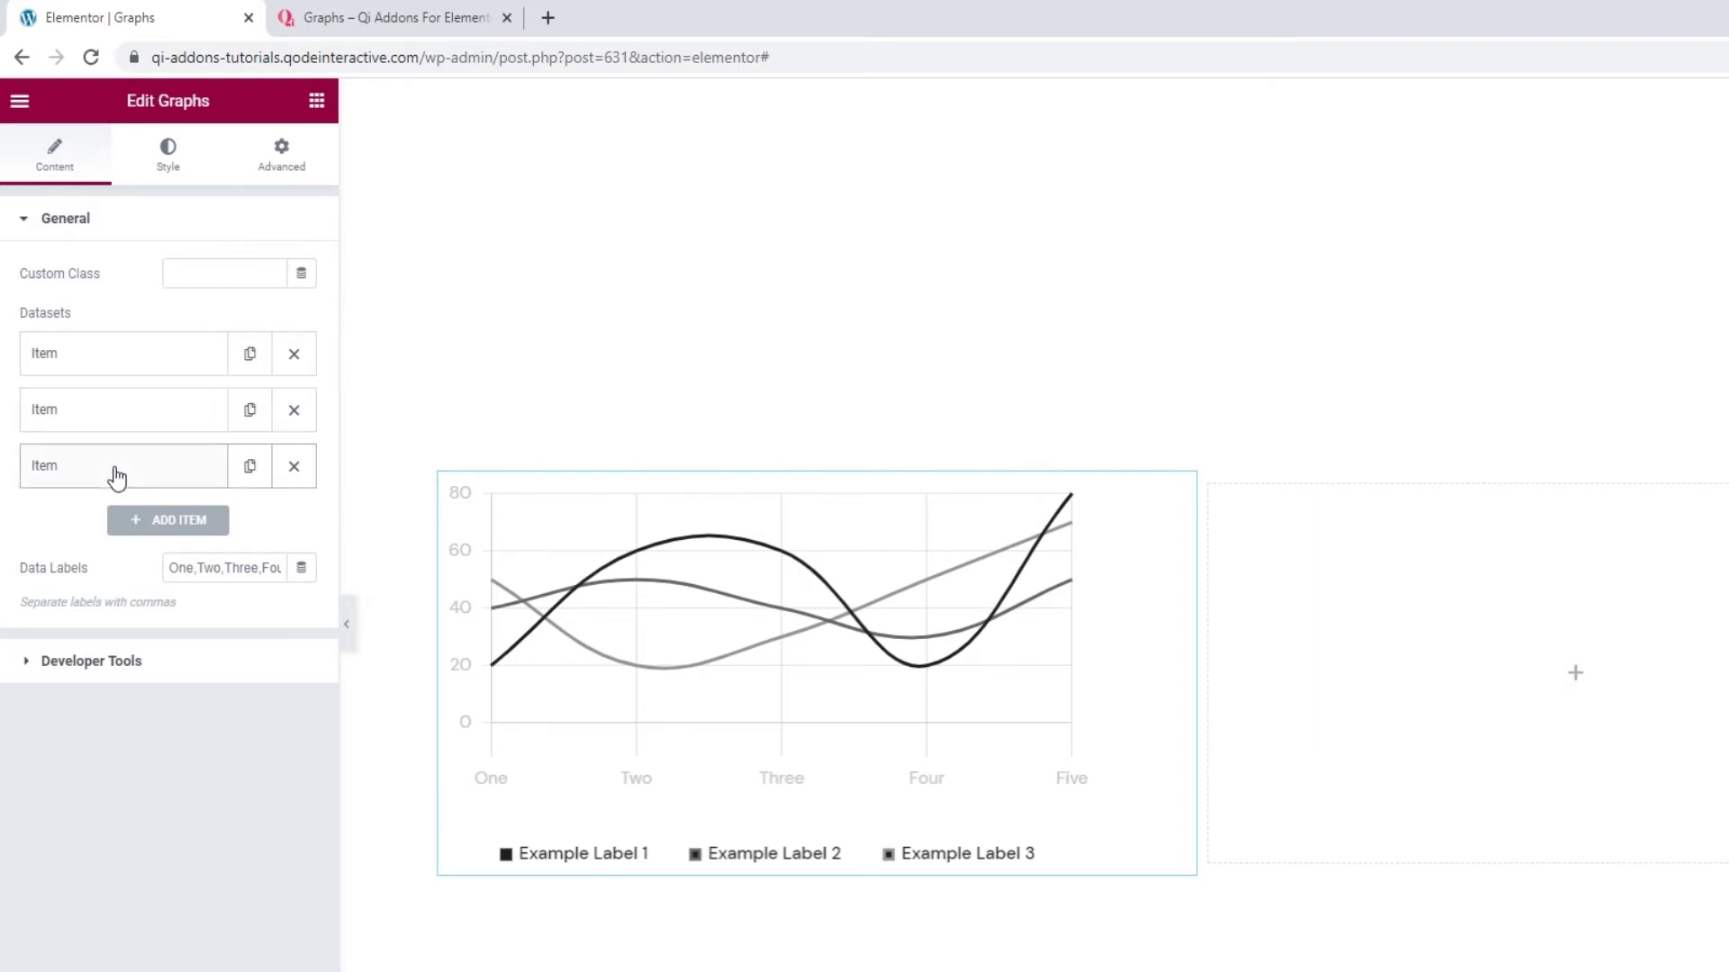
{"action": "left_click", "coordinate": [167, 520]}
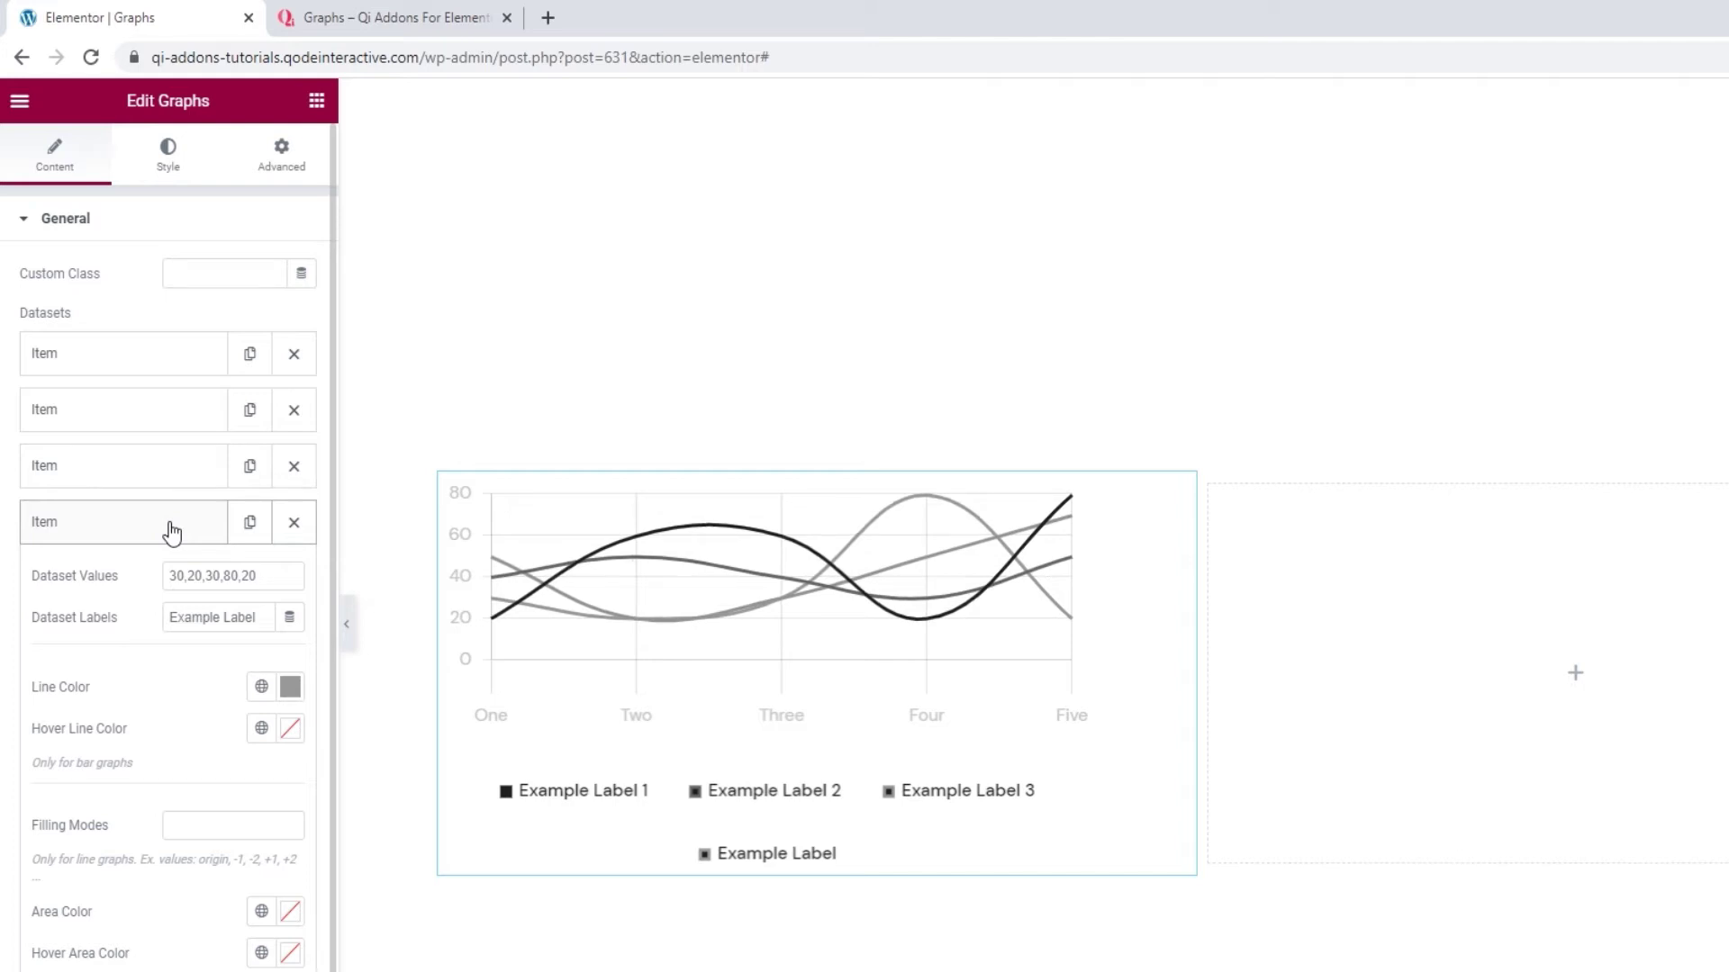
{"action": "left_click", "coordinate": [294, 522]}
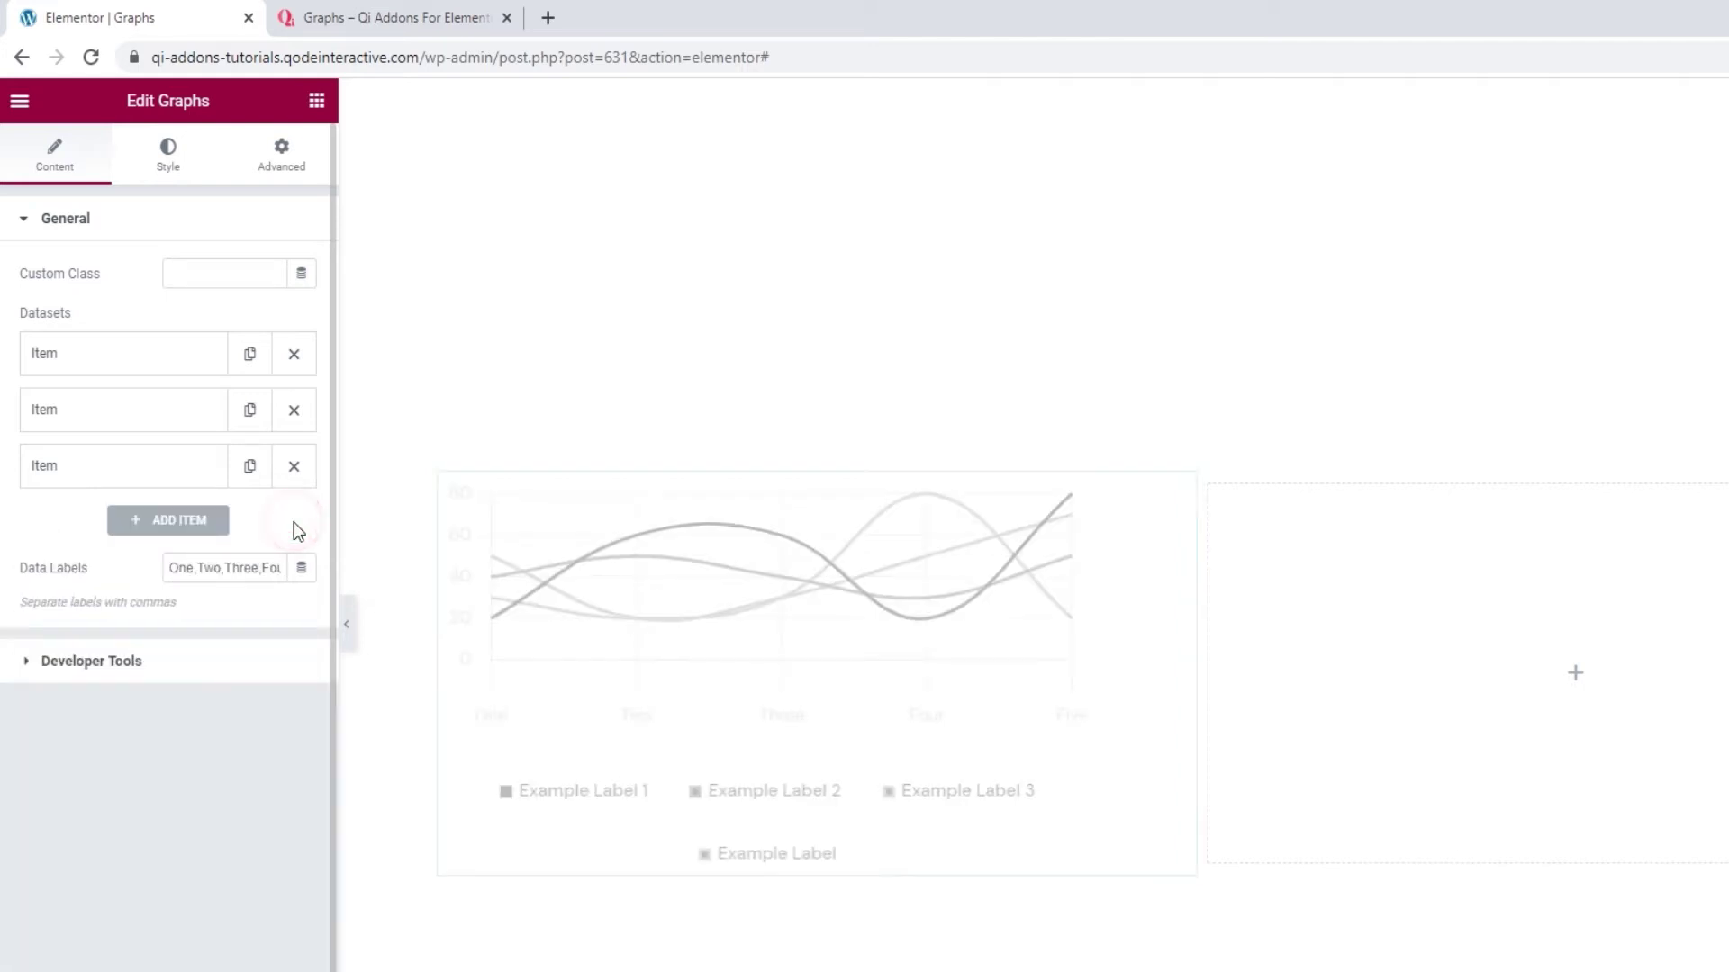
- Set the first dataset's values to 39,62,64,51,58 and its label to Photography
{"action": "left_click", "coordinate": [176, 356]}
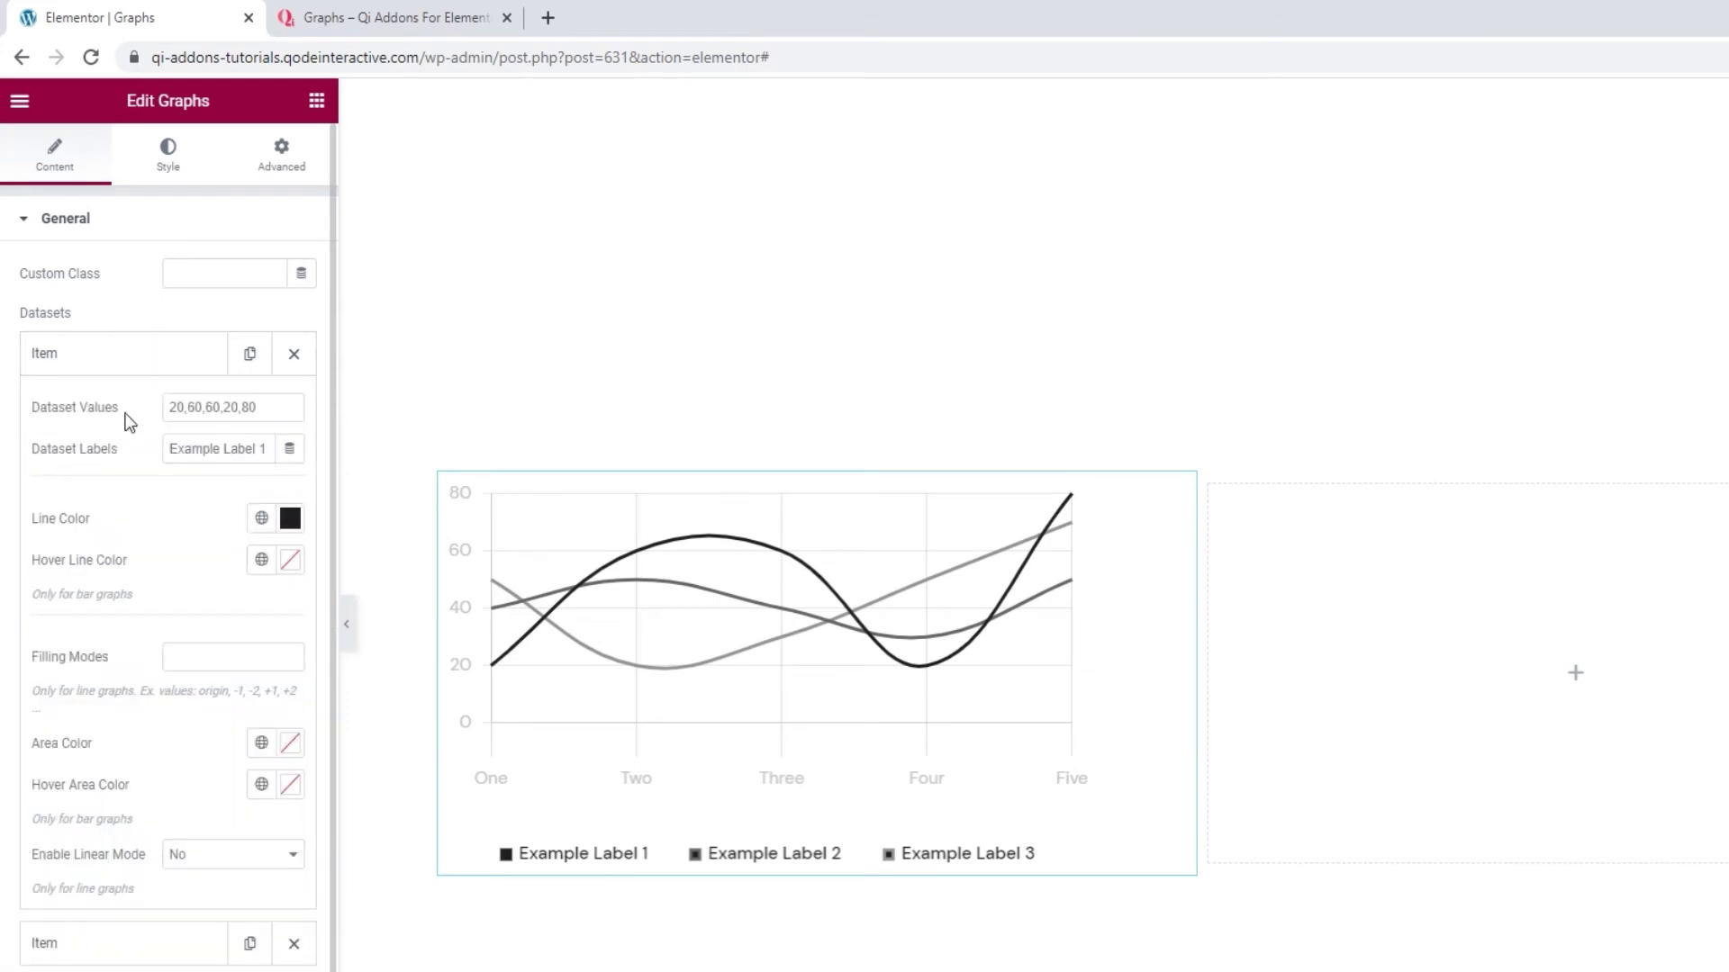
{"action": "double_click", "coordinate": [218, 410]}
{"action": "type", "text": "39,62"}
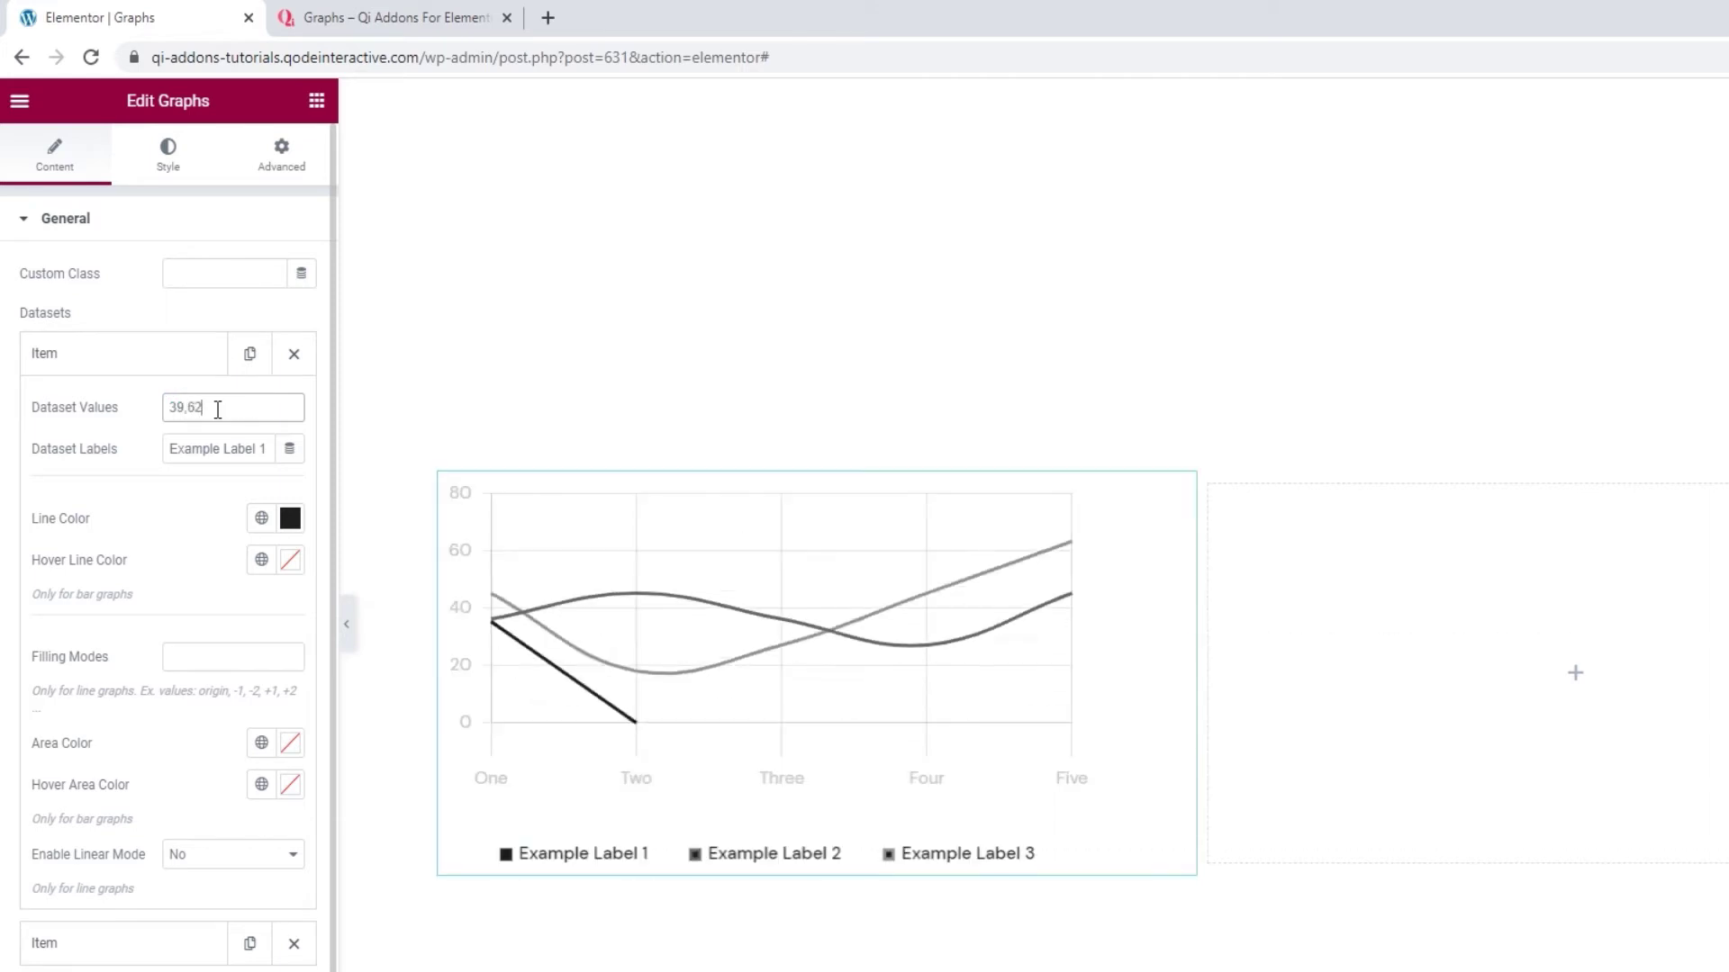
{"action": "type", "text": ",62,51,58"}
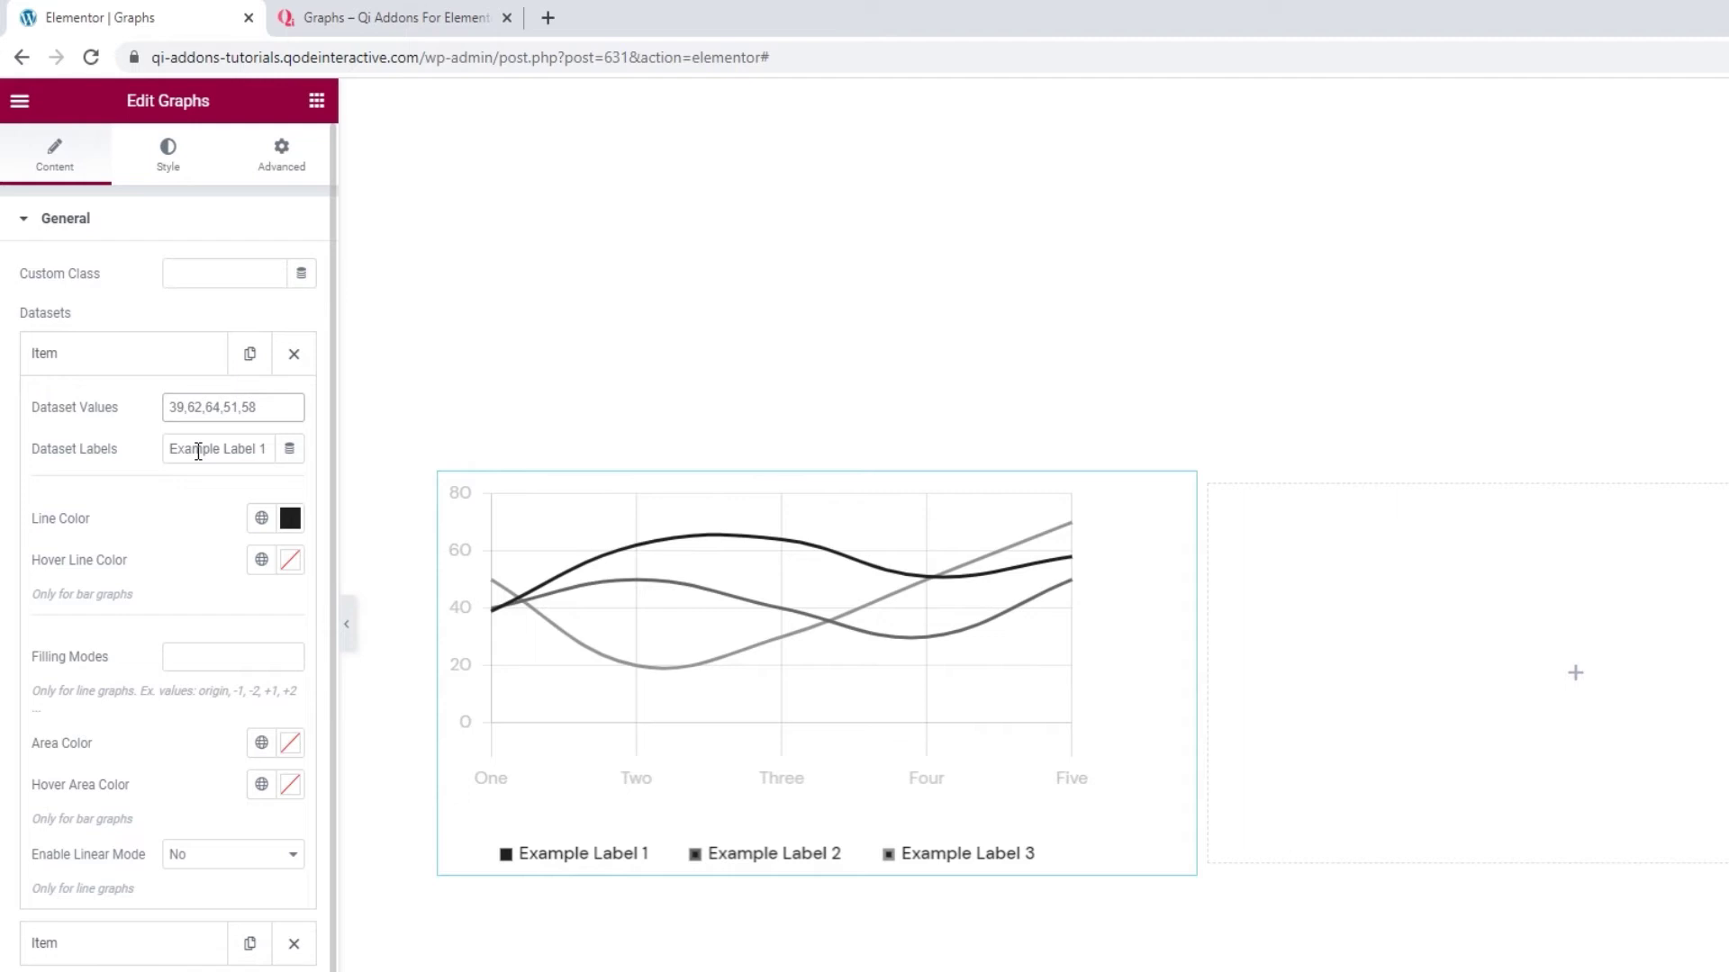
{"action": "triple_click", "coordinate": [198, 451]}
{"action": "key", "text": "BackSpace"}
{"action": "type", "text": "Photography"}
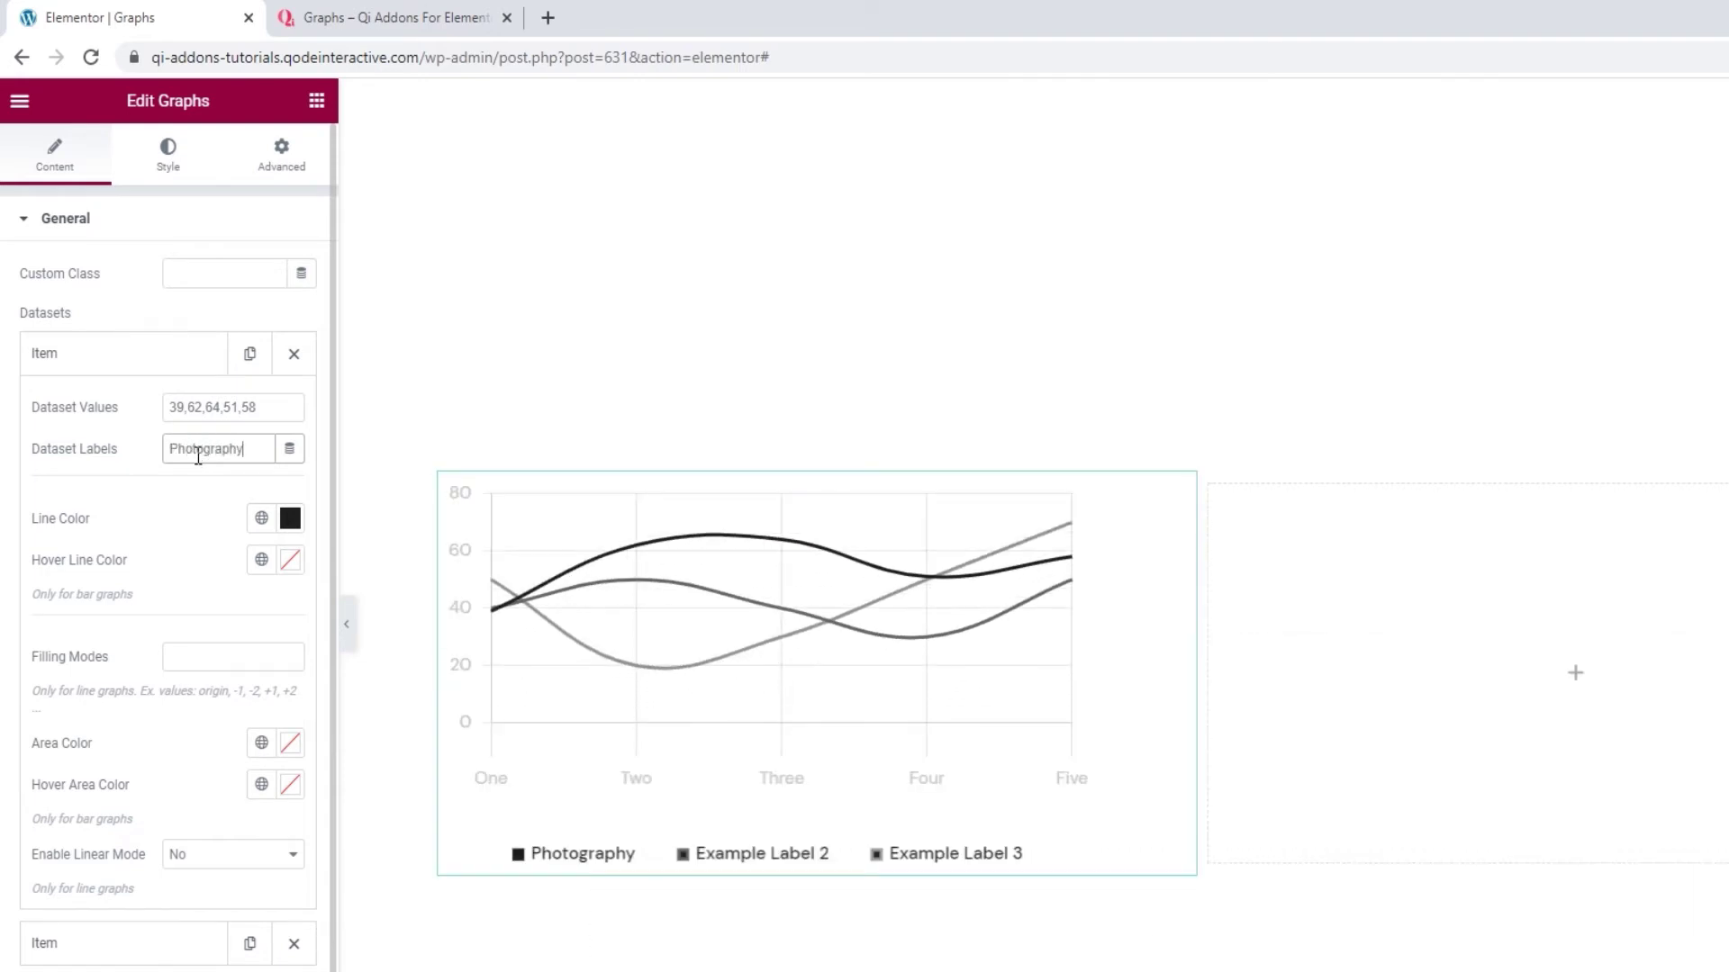
- Set the Photography dataset's line color to #888db3 and copy the color code
{"action": "left_click", "coordinate": [290, 518]}
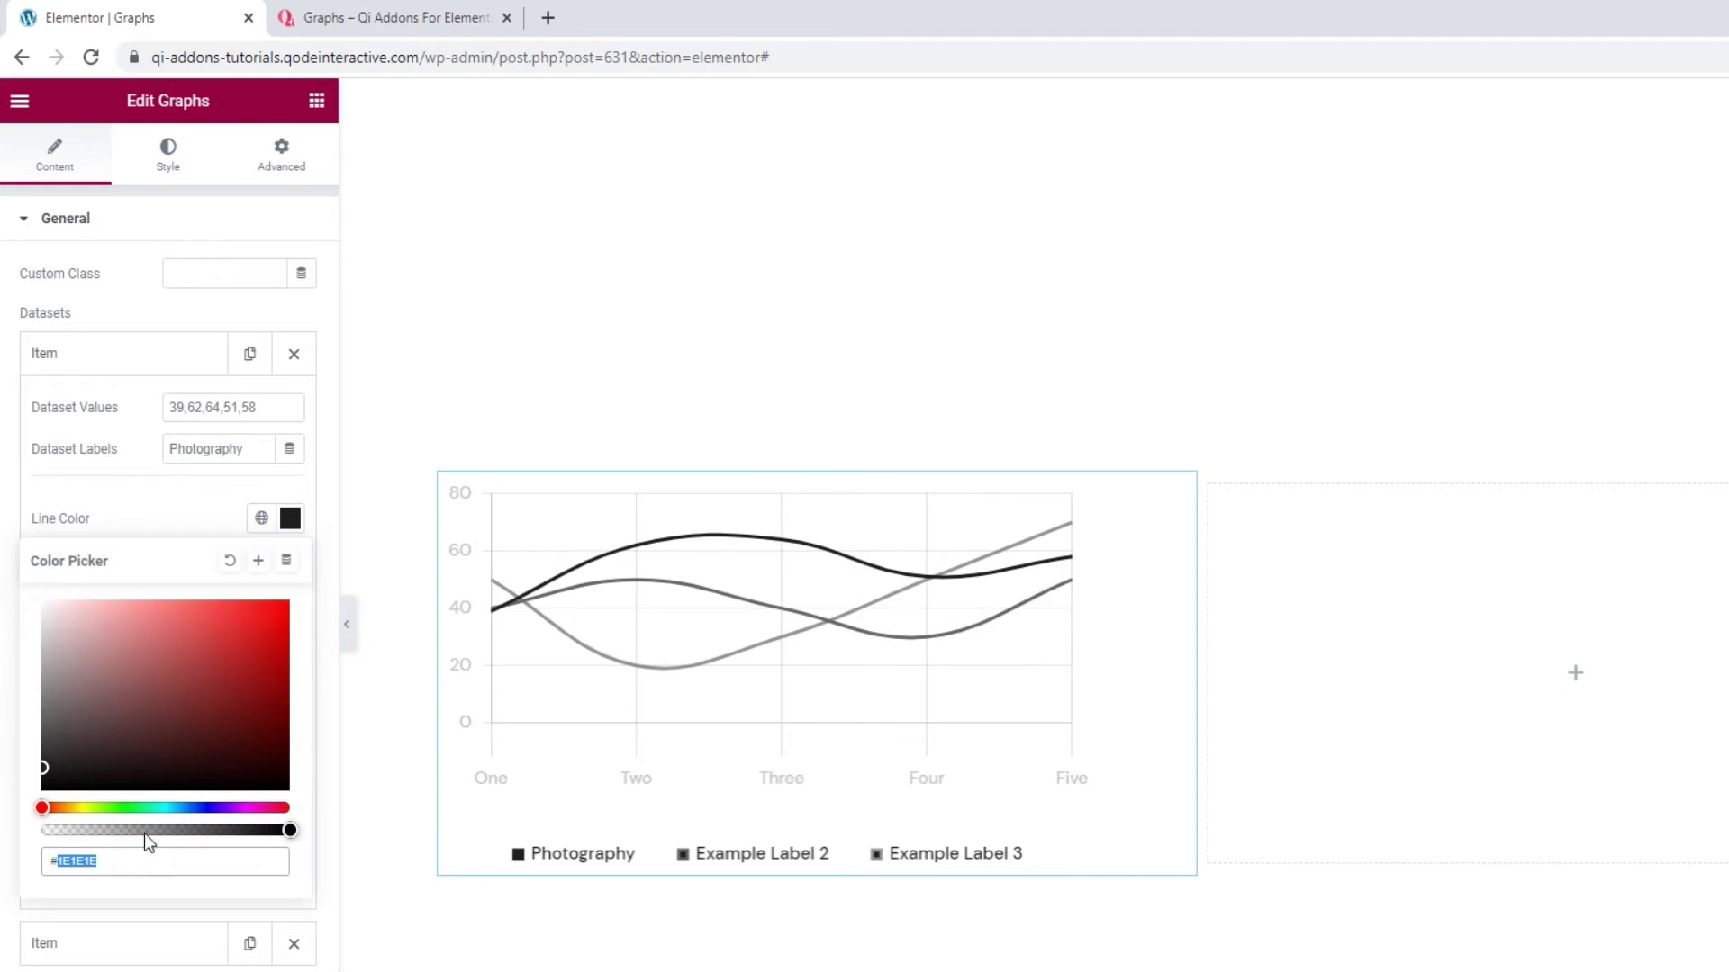
{"action": "left_click", "coordinate": [138, 667]}
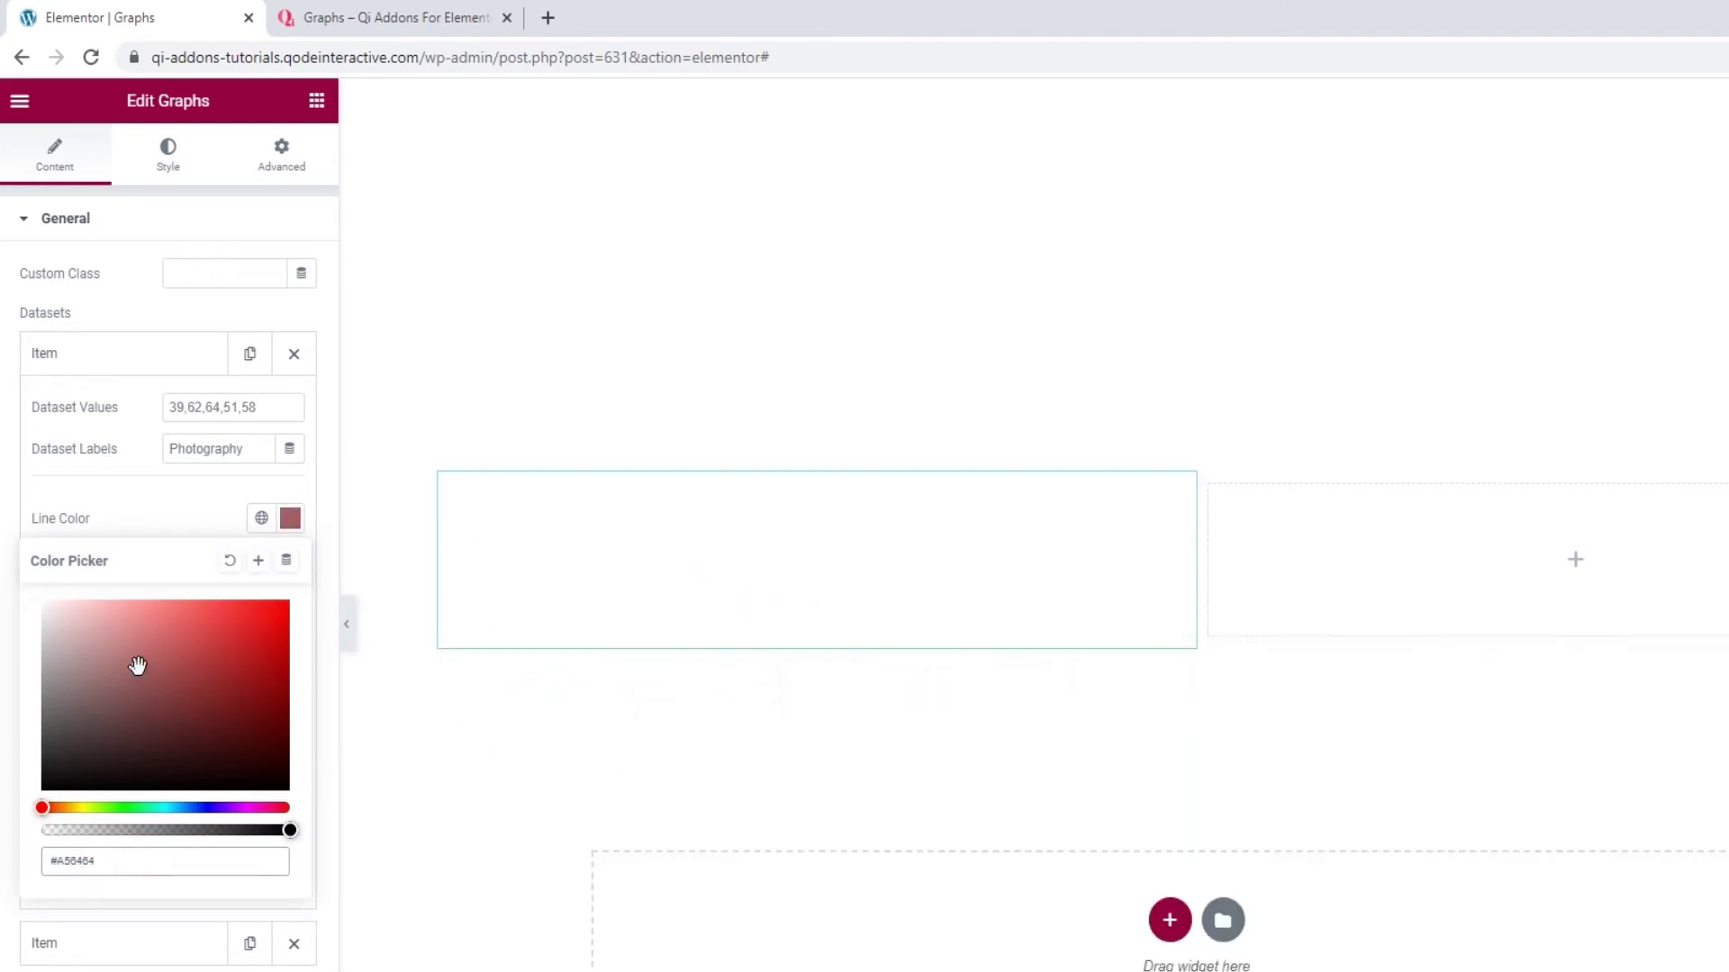
{"action": "double_click", "coordinate": [136, 856]}
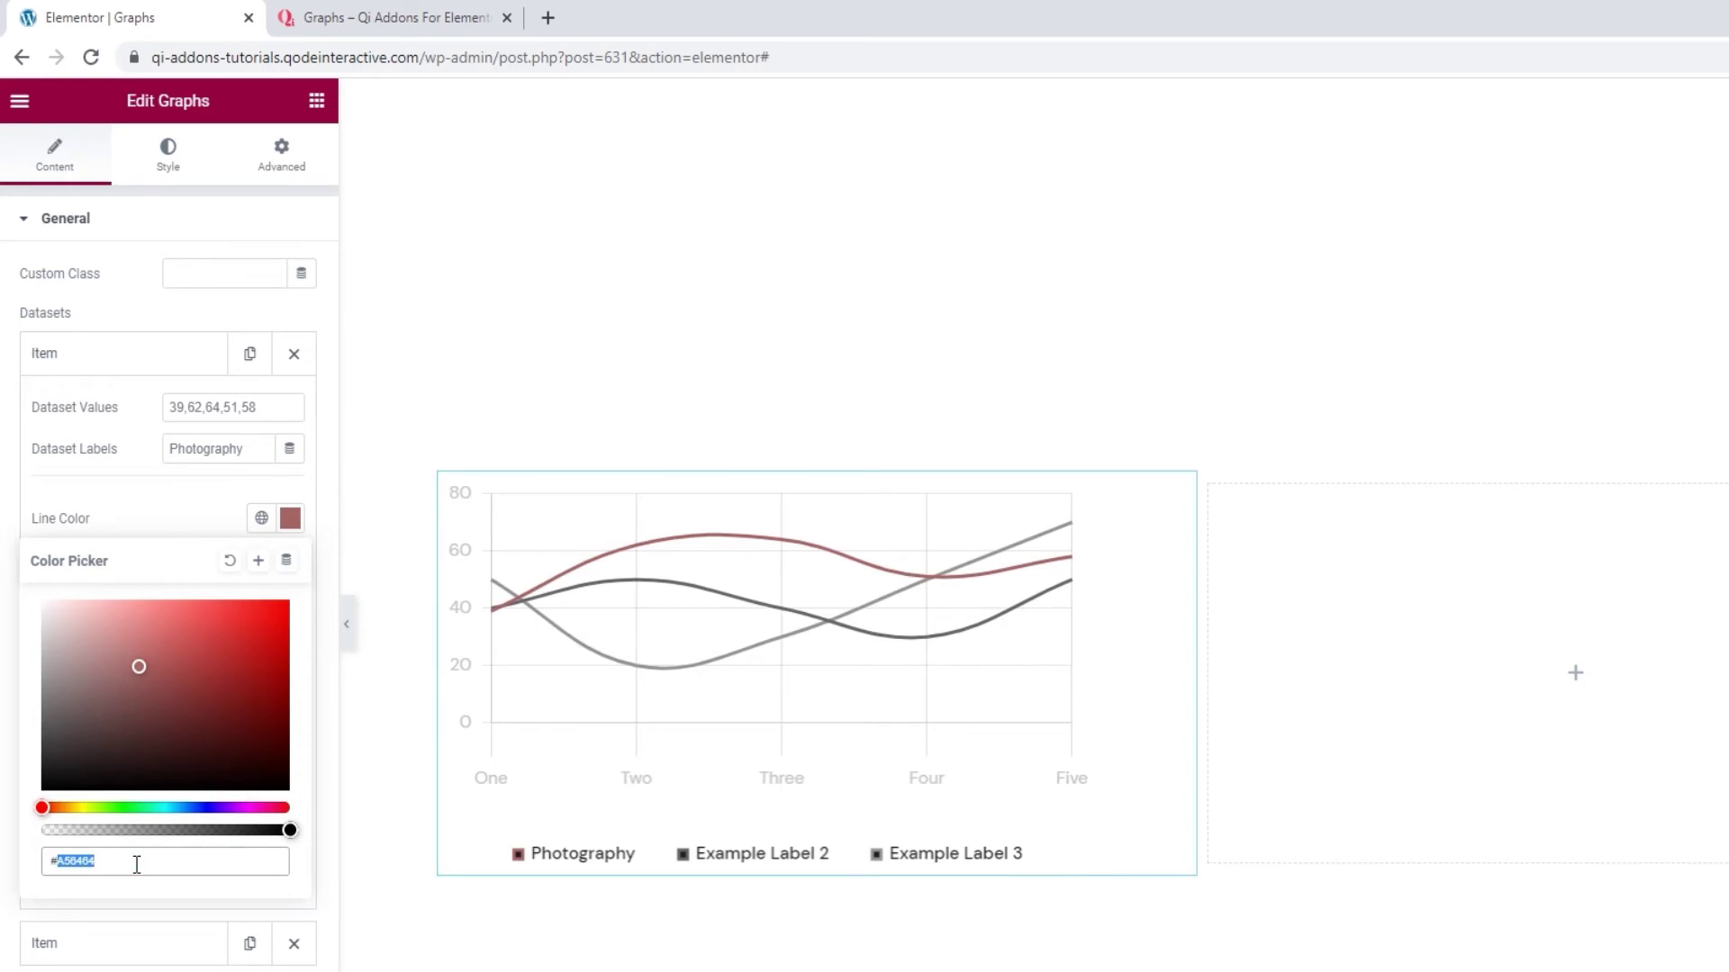
{"action": "type", "text": "888db3"}
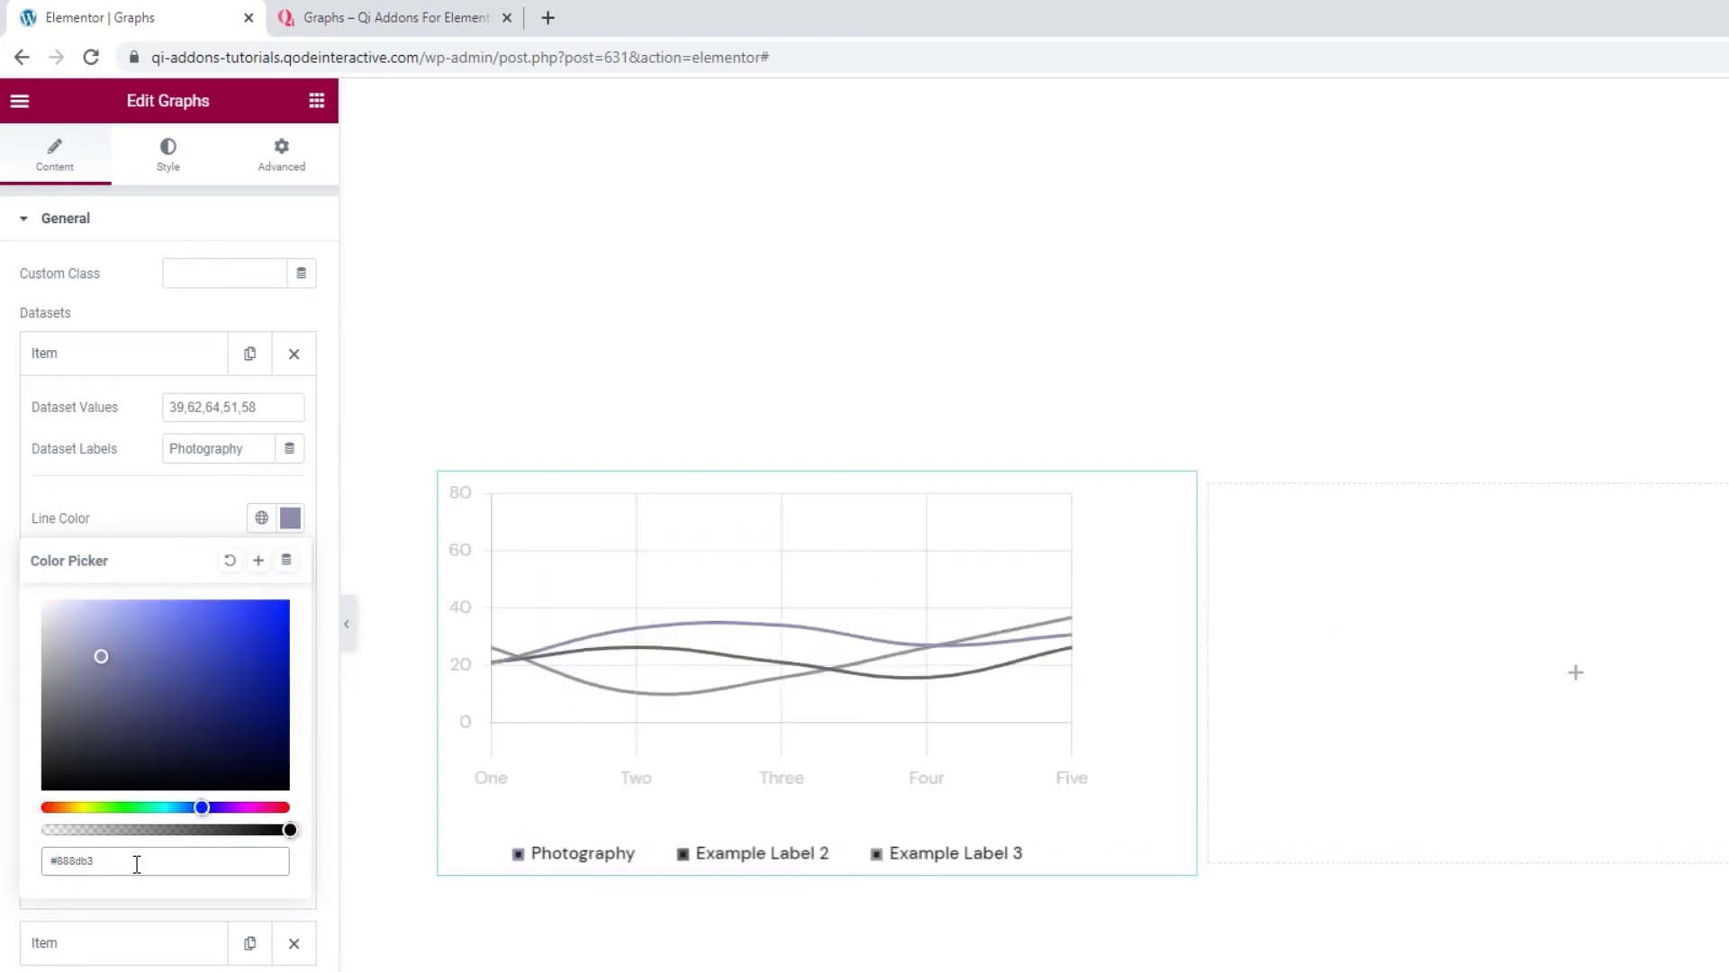
{"action": "double_click", "coordinate": [137, 862]}
{"action": "right_click", "coordinate": [136, 864]}
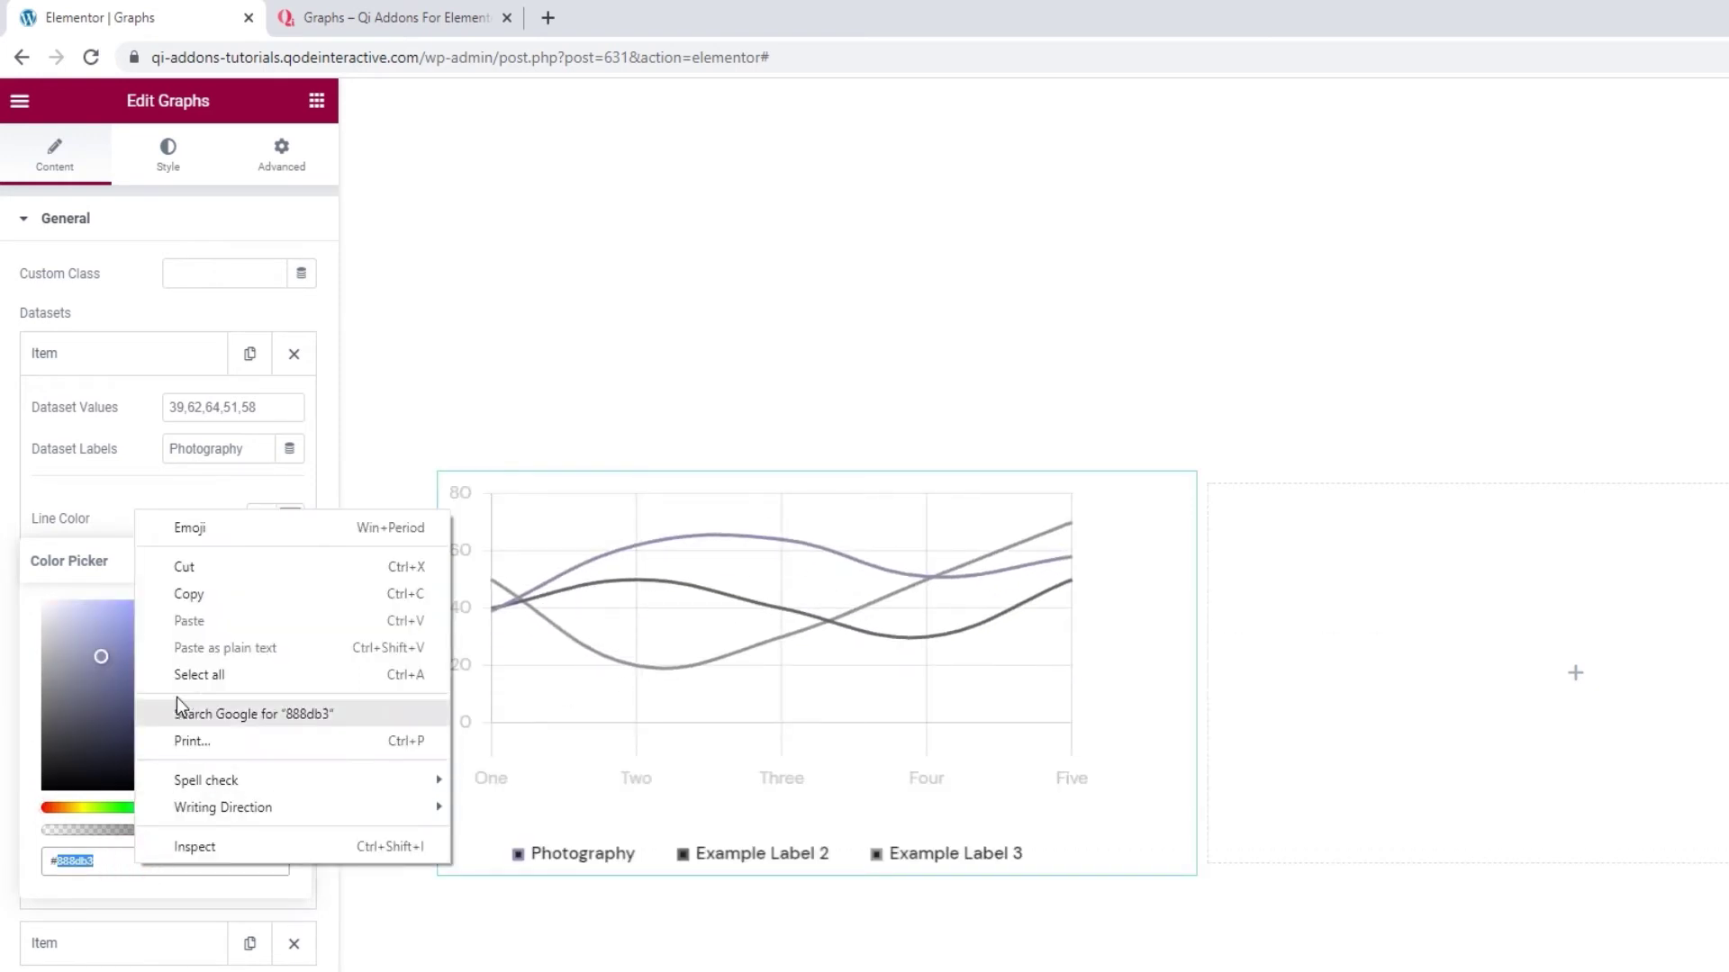
{"action": "left_click", "coordinate": [207, 599]}
{"action": "left_click", "coordinate": [145, 510]}
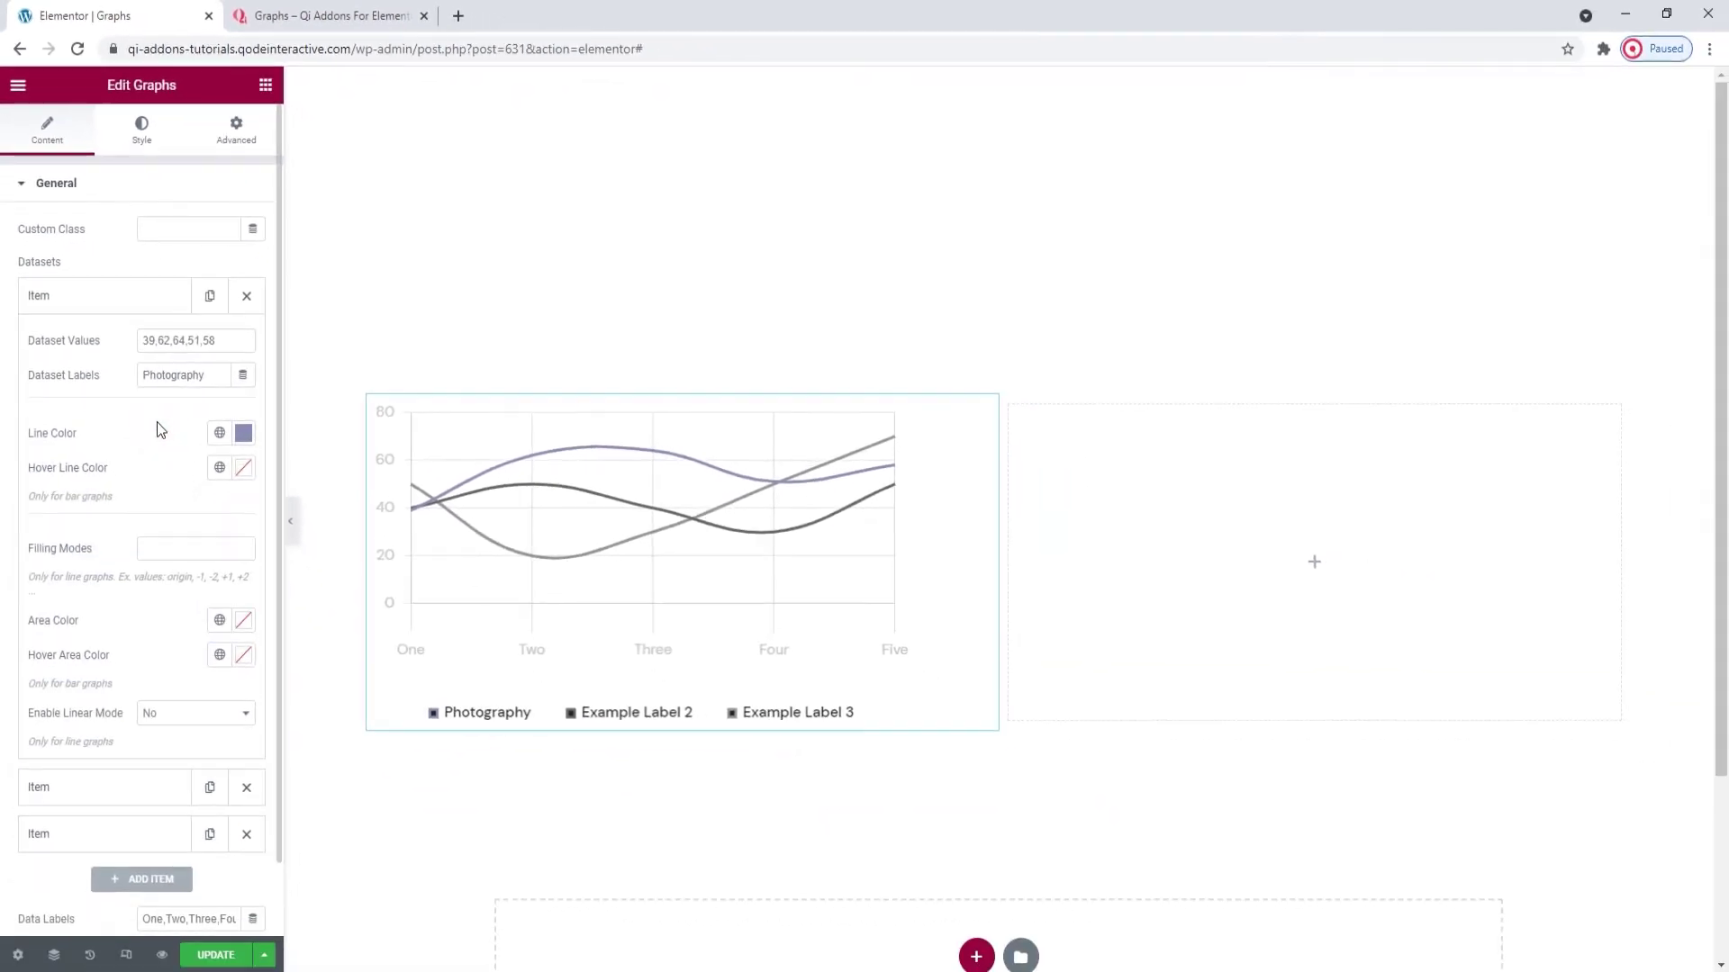
- Paste the copied color code #888db3 as the Photography dataset's area color
{"action": "left_click", "coordinate": [243, 620]}
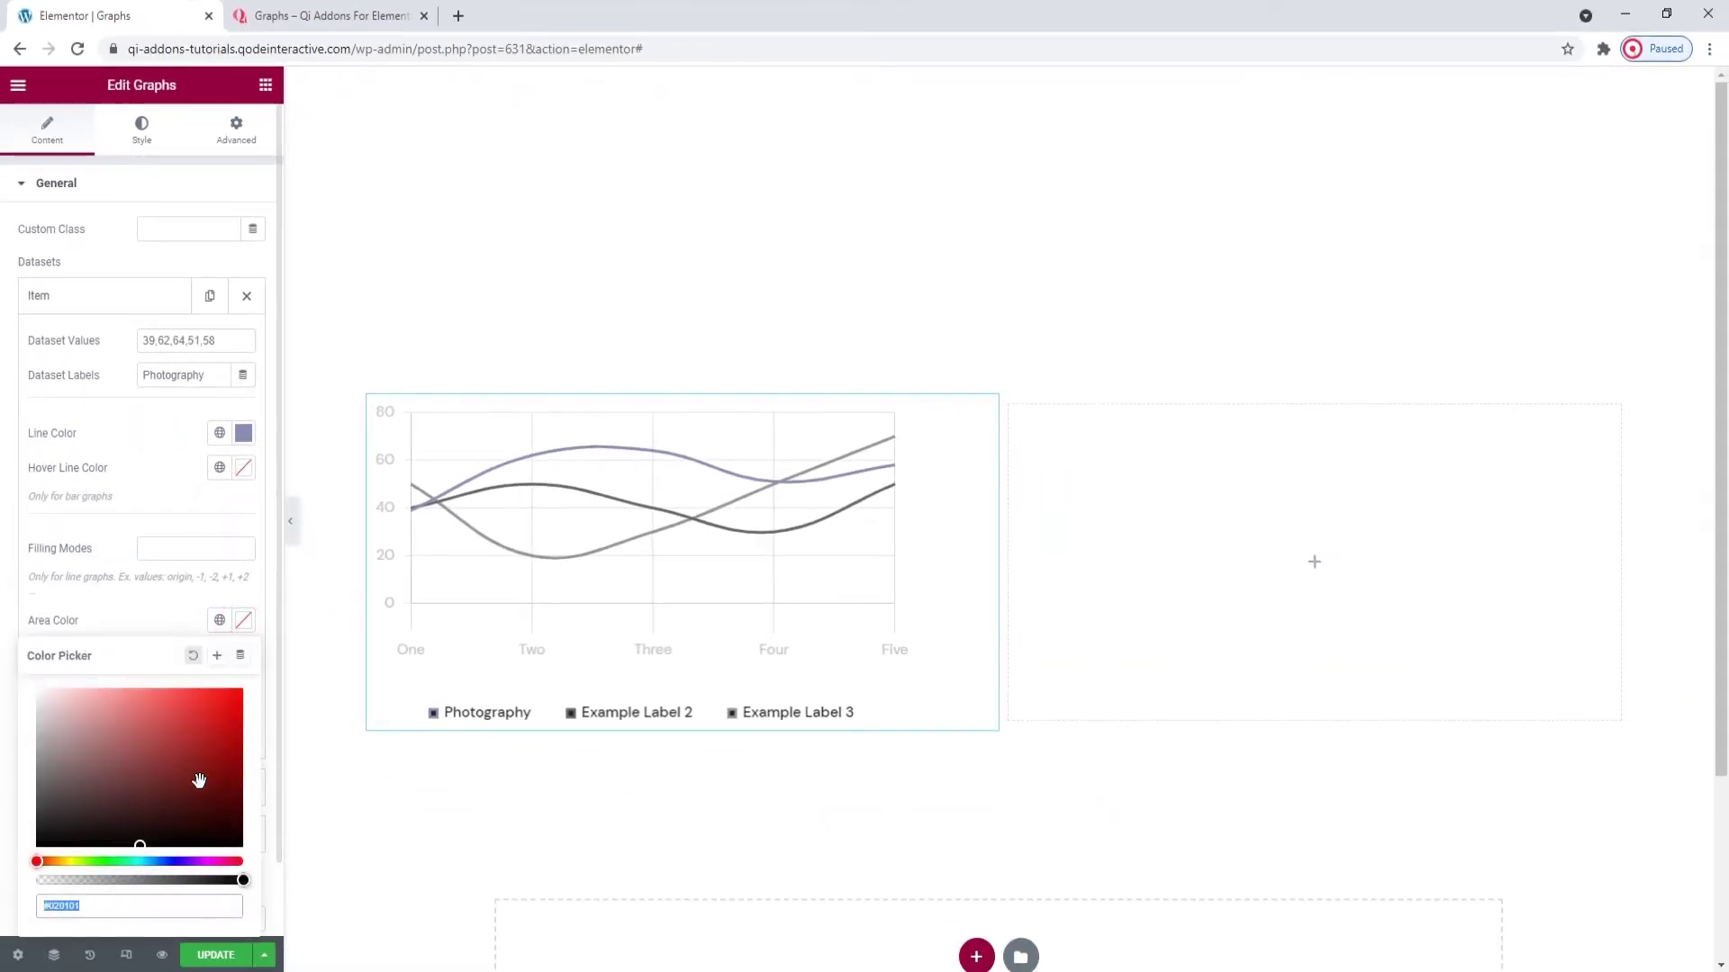
{"action": "double_click", "coordinate": [162, 905]}
{"action": "right_click", "coordinate": [162, 905]}
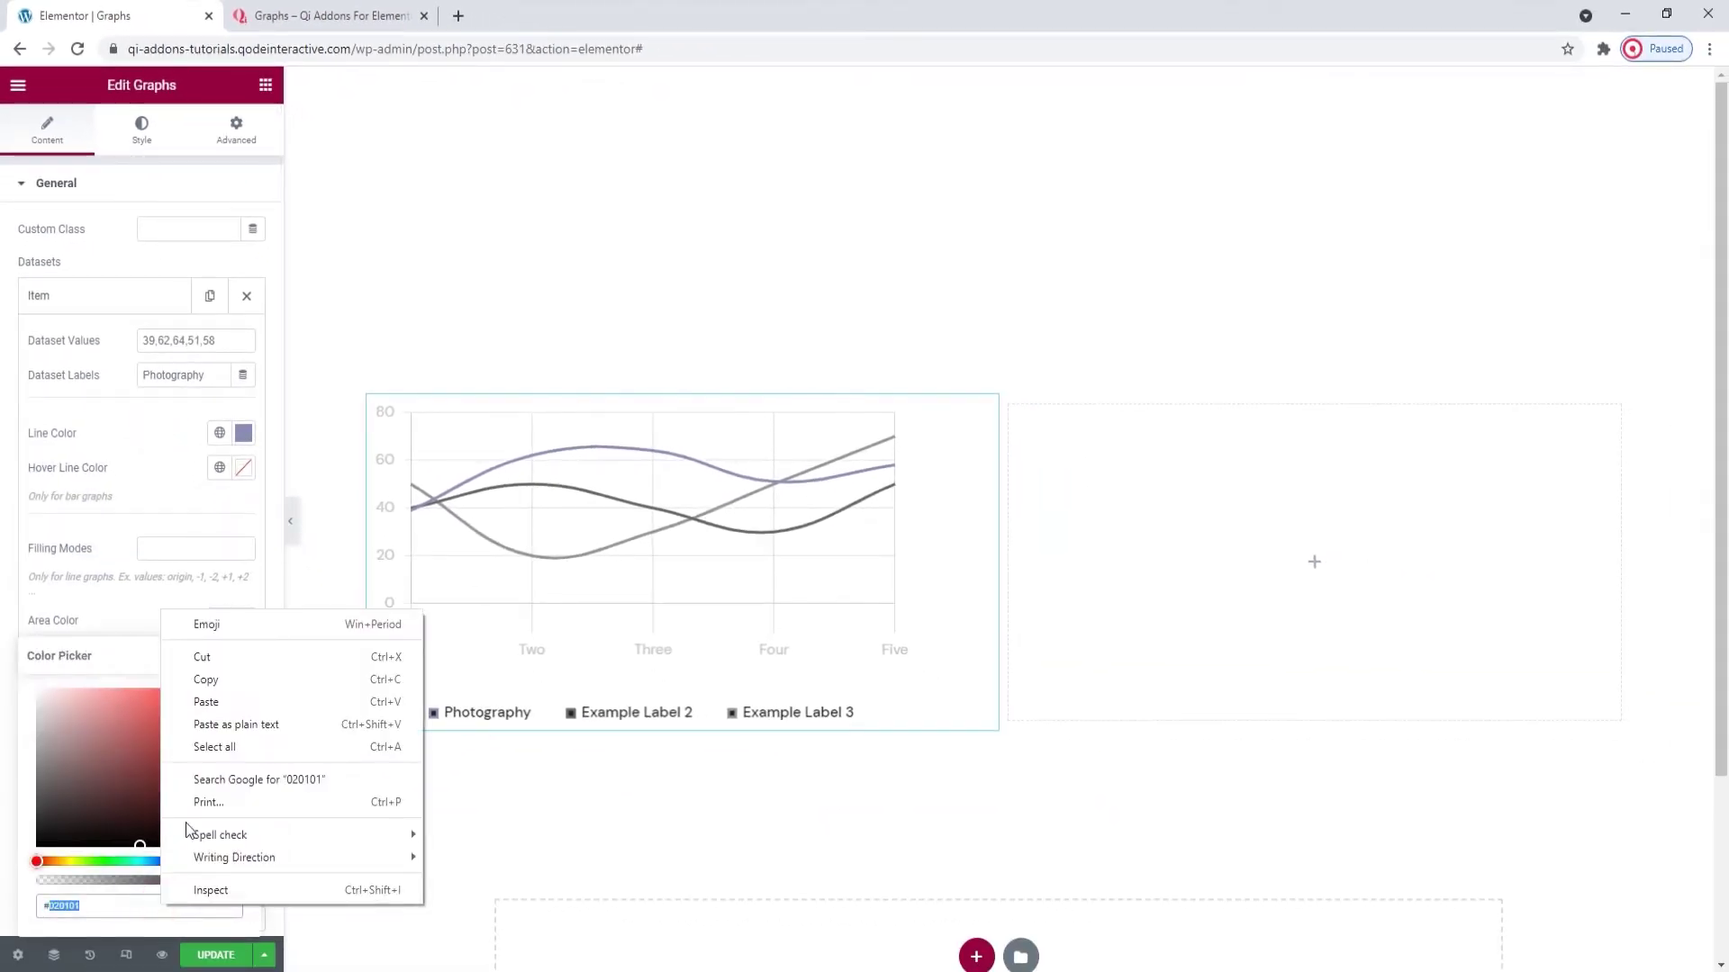
{"action": "left_click", "coordinate": [216, 704]}
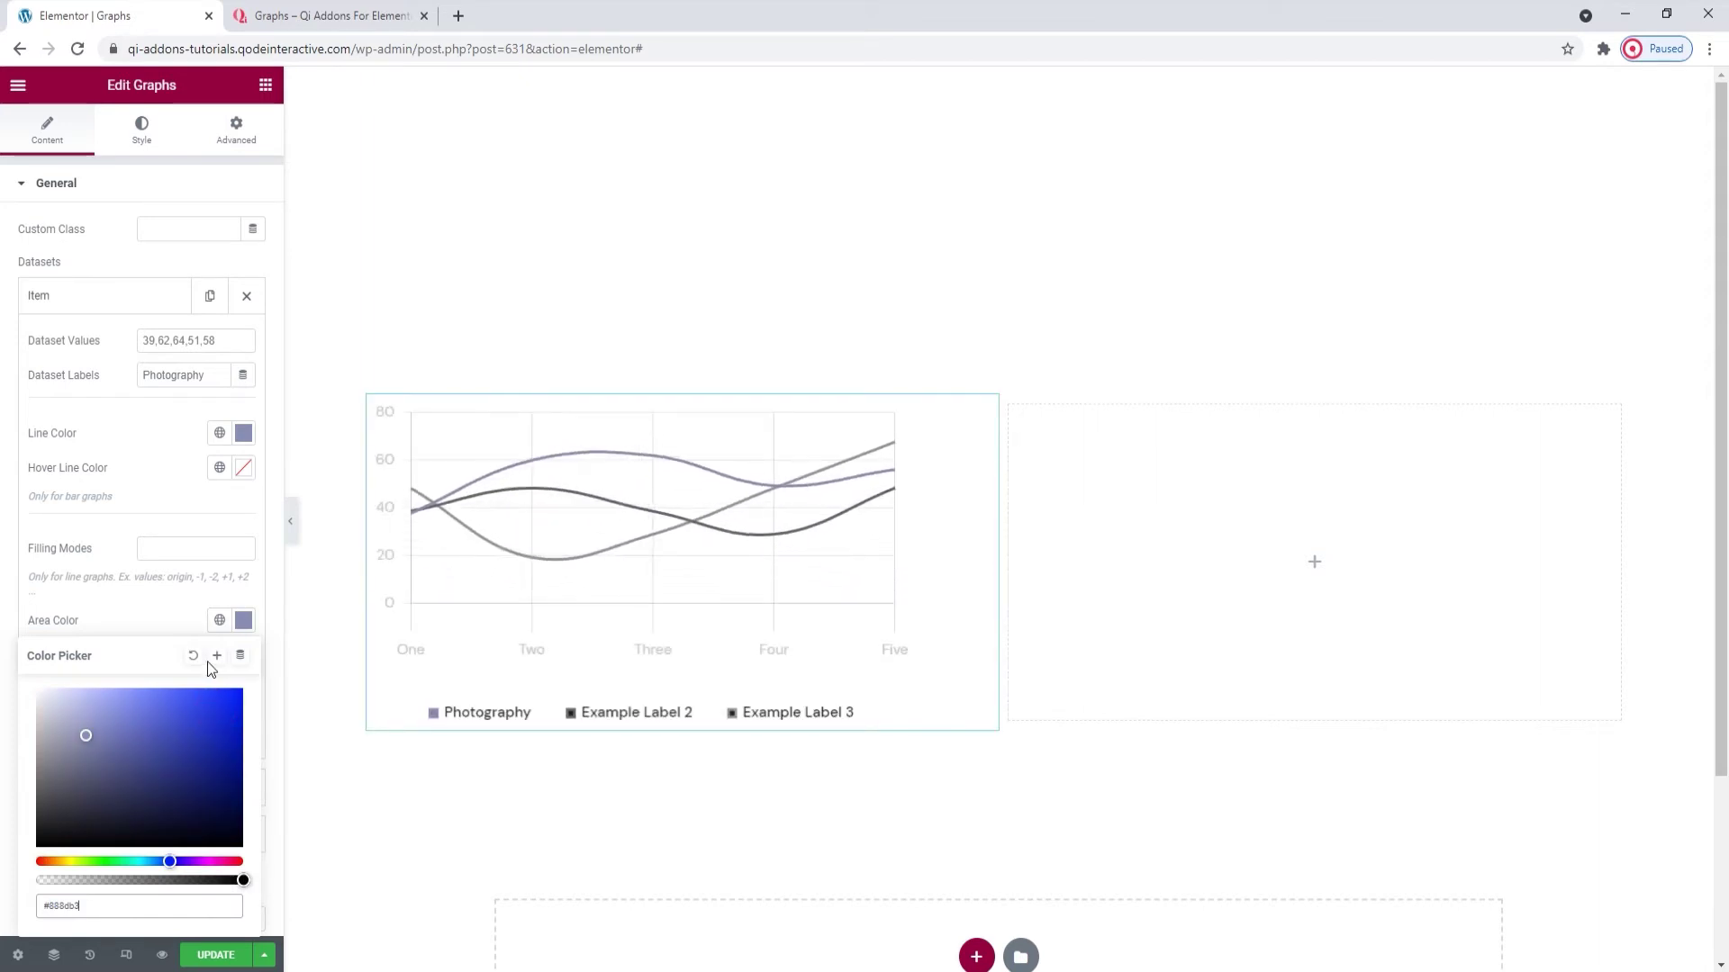
{"action": "left_click", "coordinate": [172, 482]}
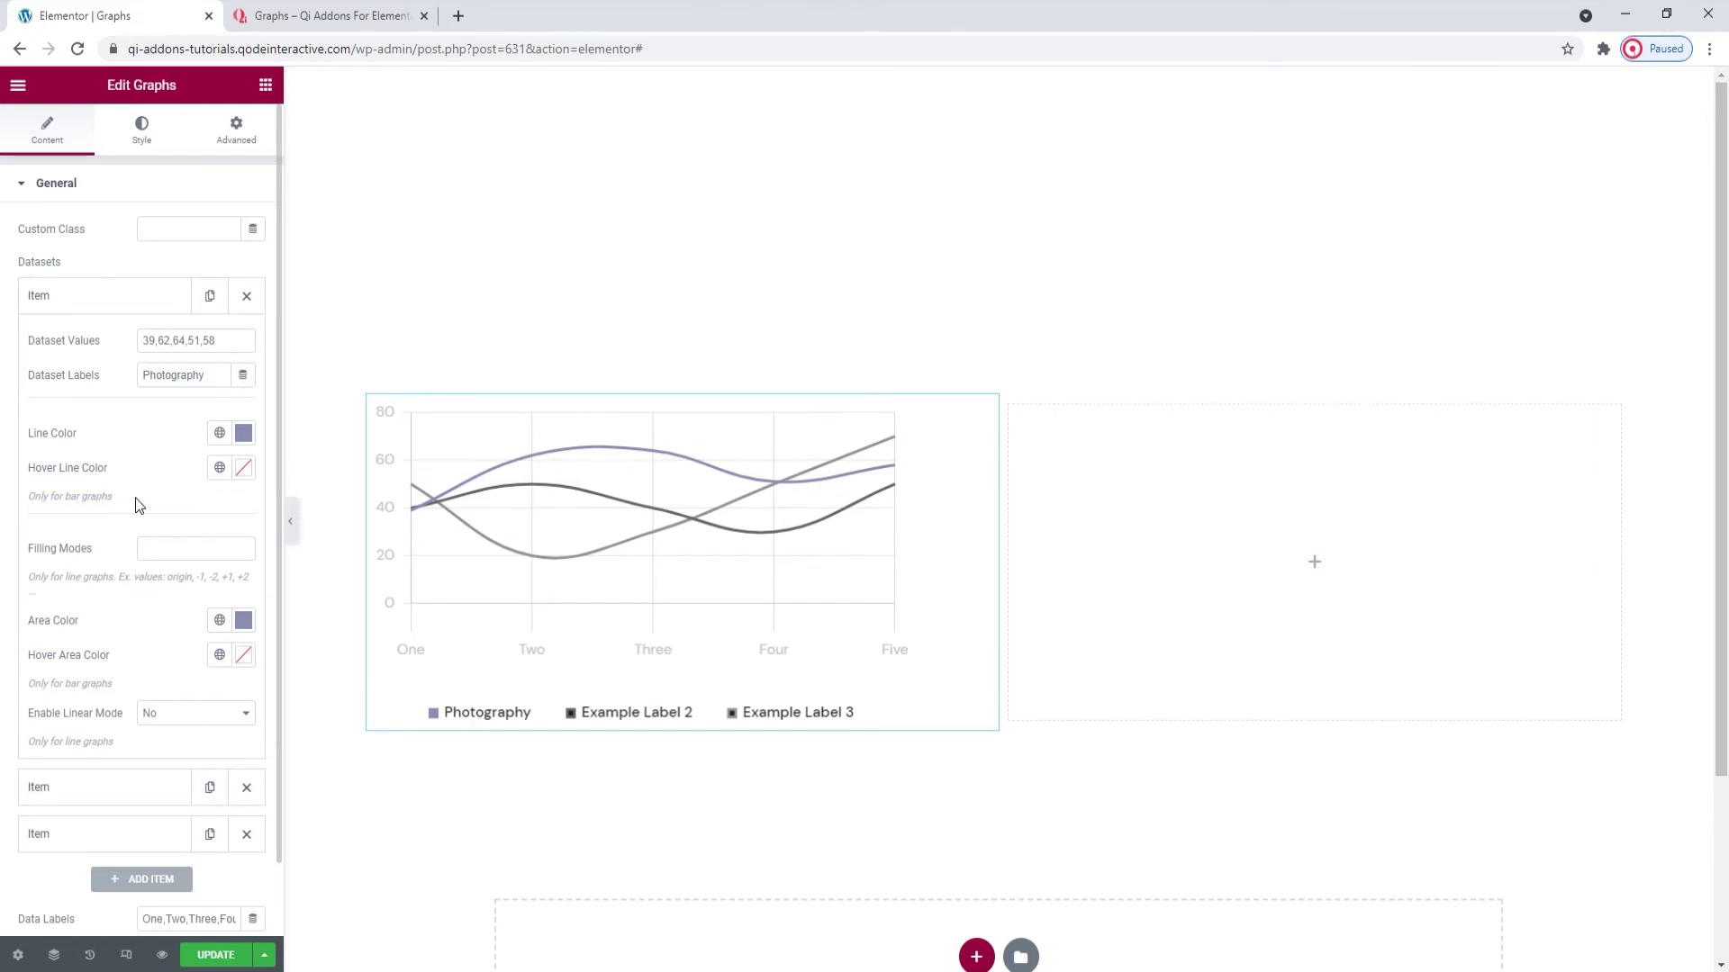
- Set the Photography dataset's filling mode to +1
{"action": "left_click", "coordinate": [181, 550]}
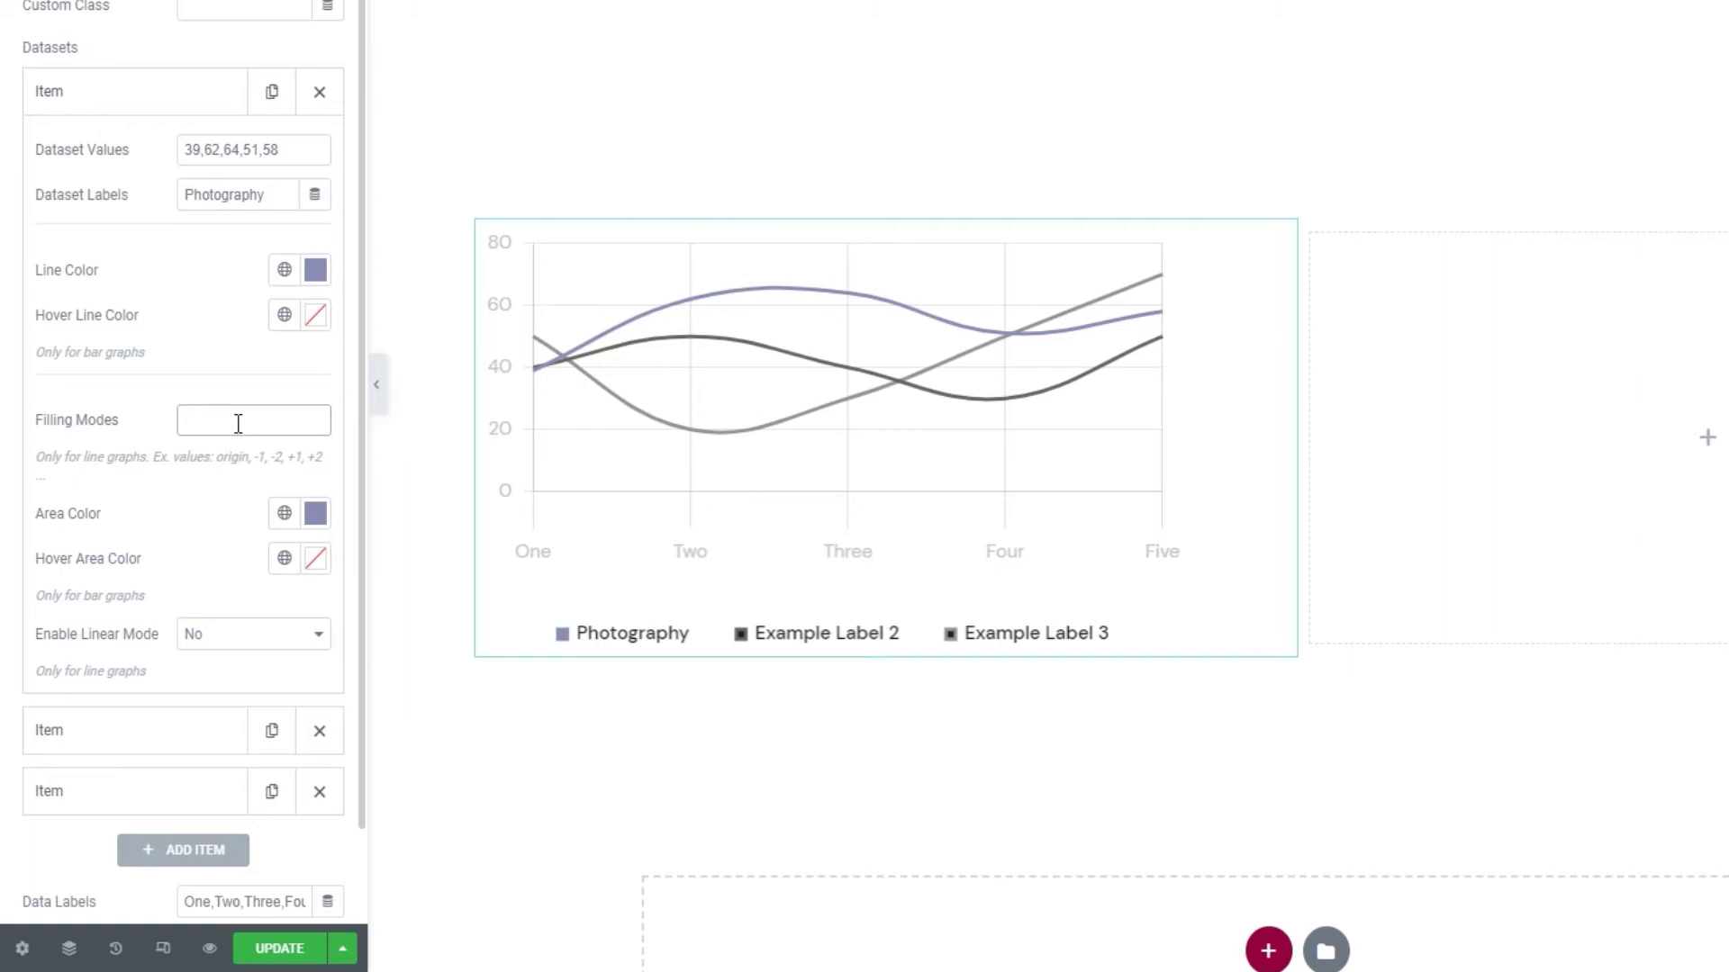
{"action": "type", "text": "+1"}
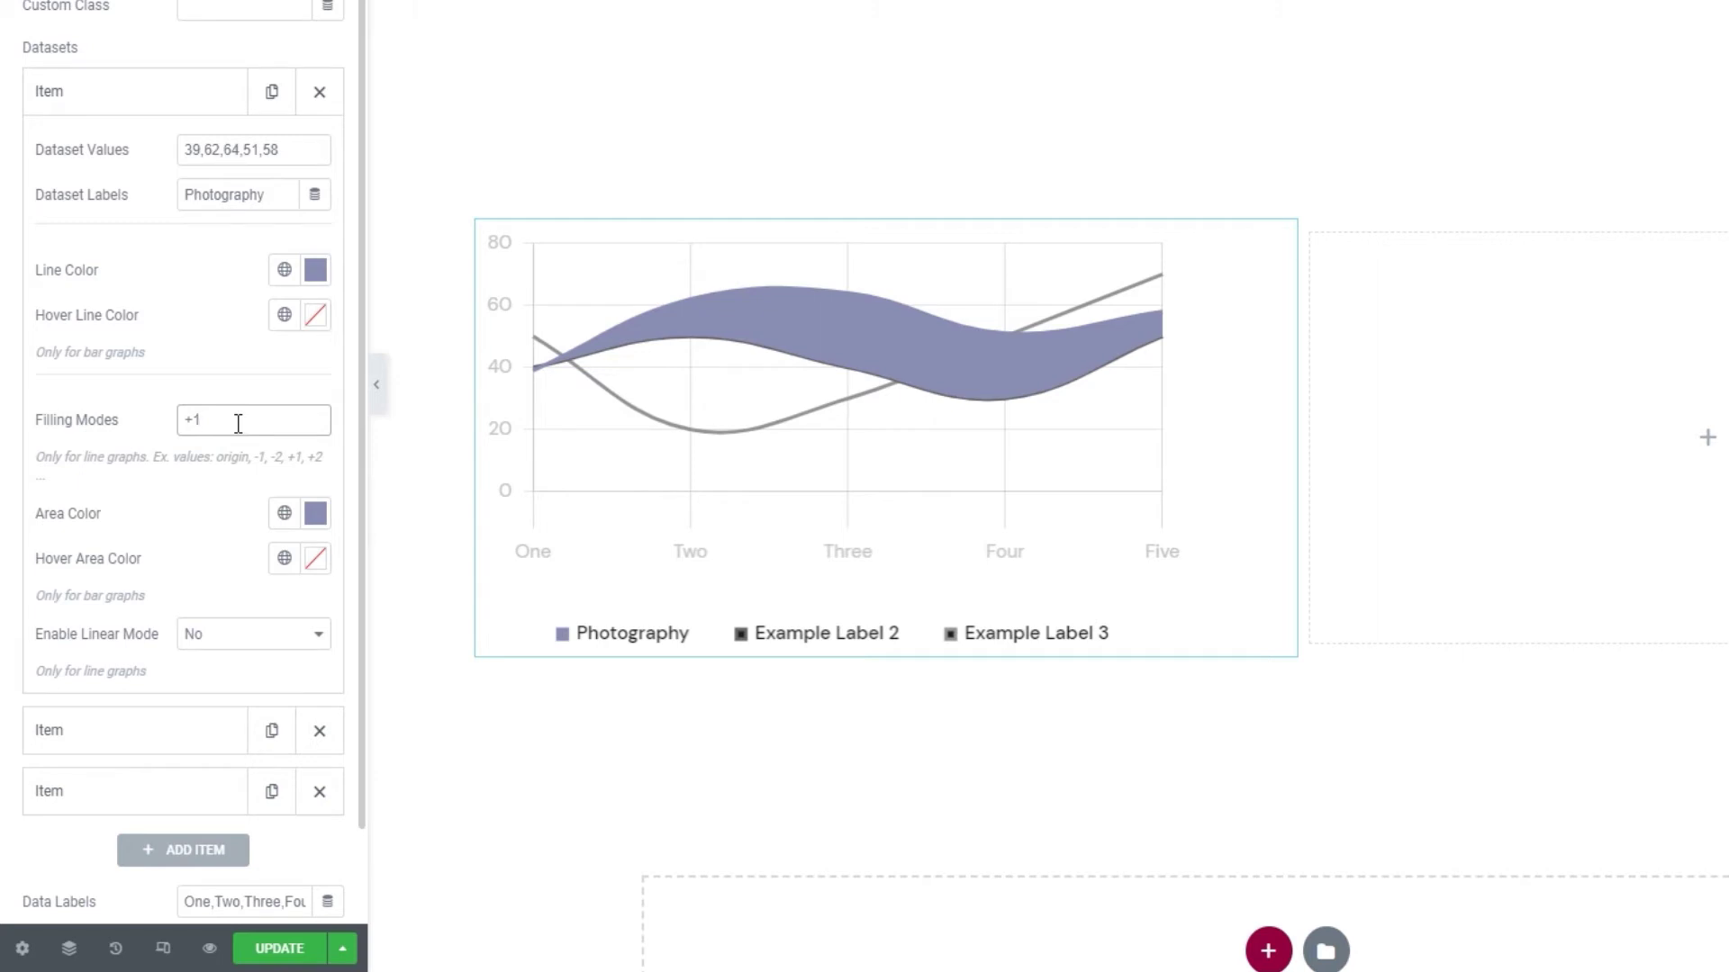
{"action": "left_click", "coordinate": [218, 360]}
- Enable linear mode for the Photography dataset and set it back to No
{"action": "left_click", "coordinate": [222, 641]}
{"action": "left_click", "coordinate": [247, 677]}
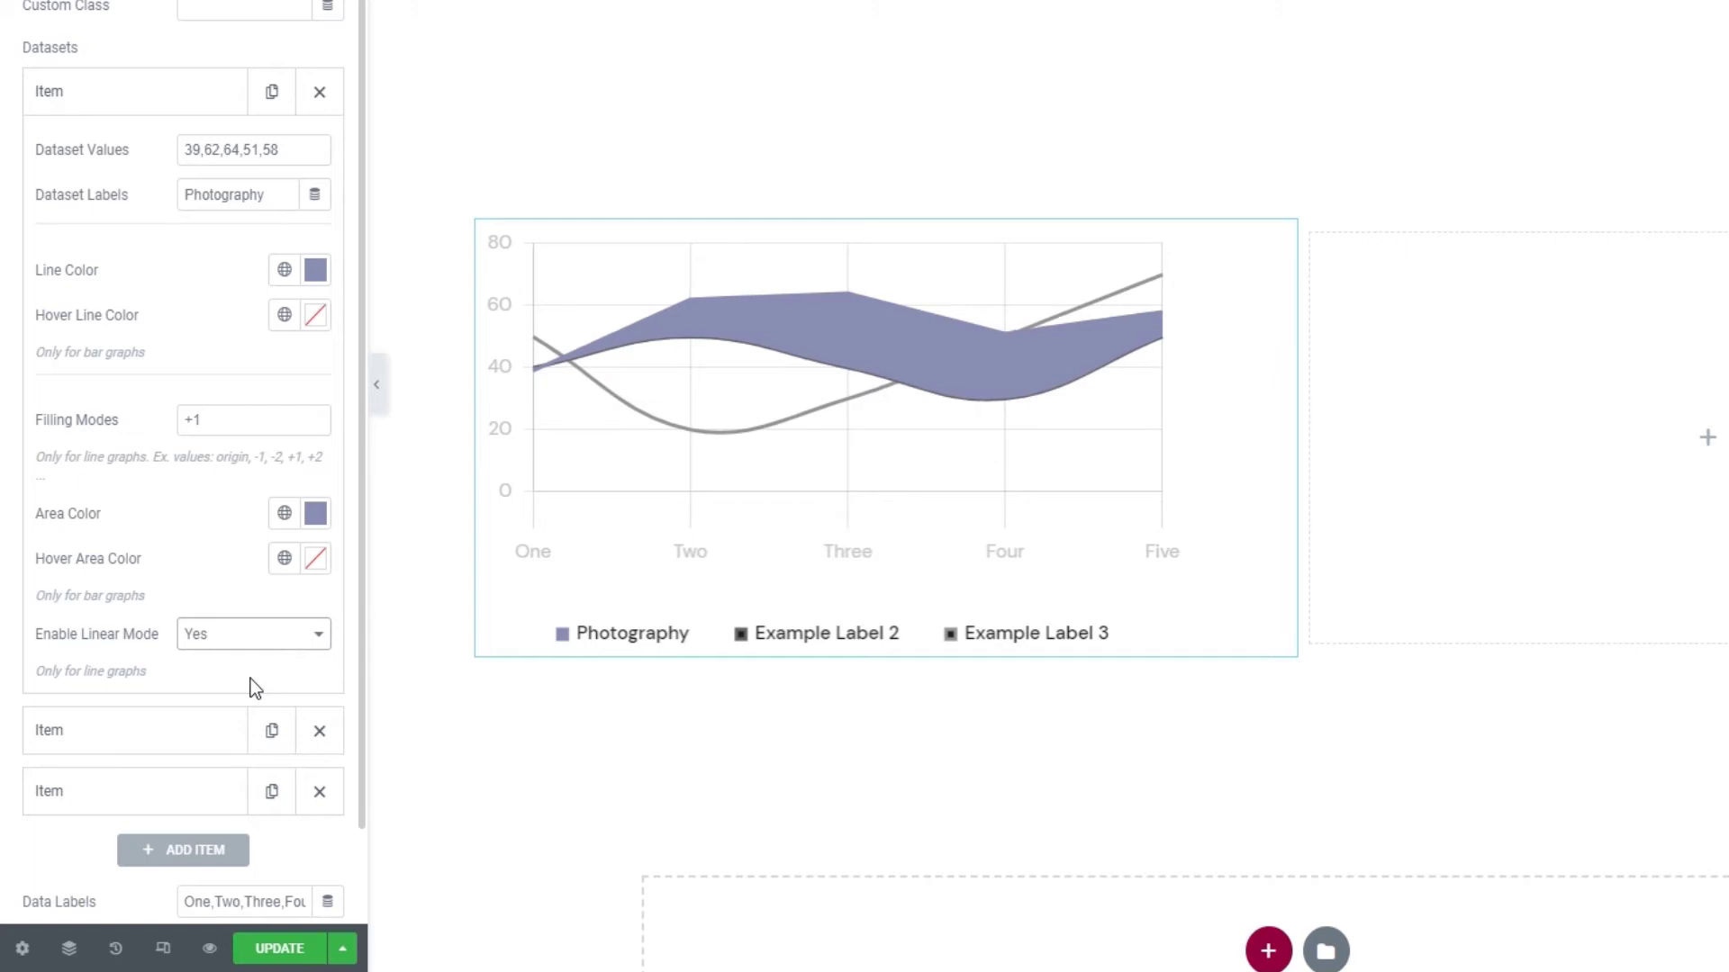
{"action": "left_click", "coordinate": [251, 644]}
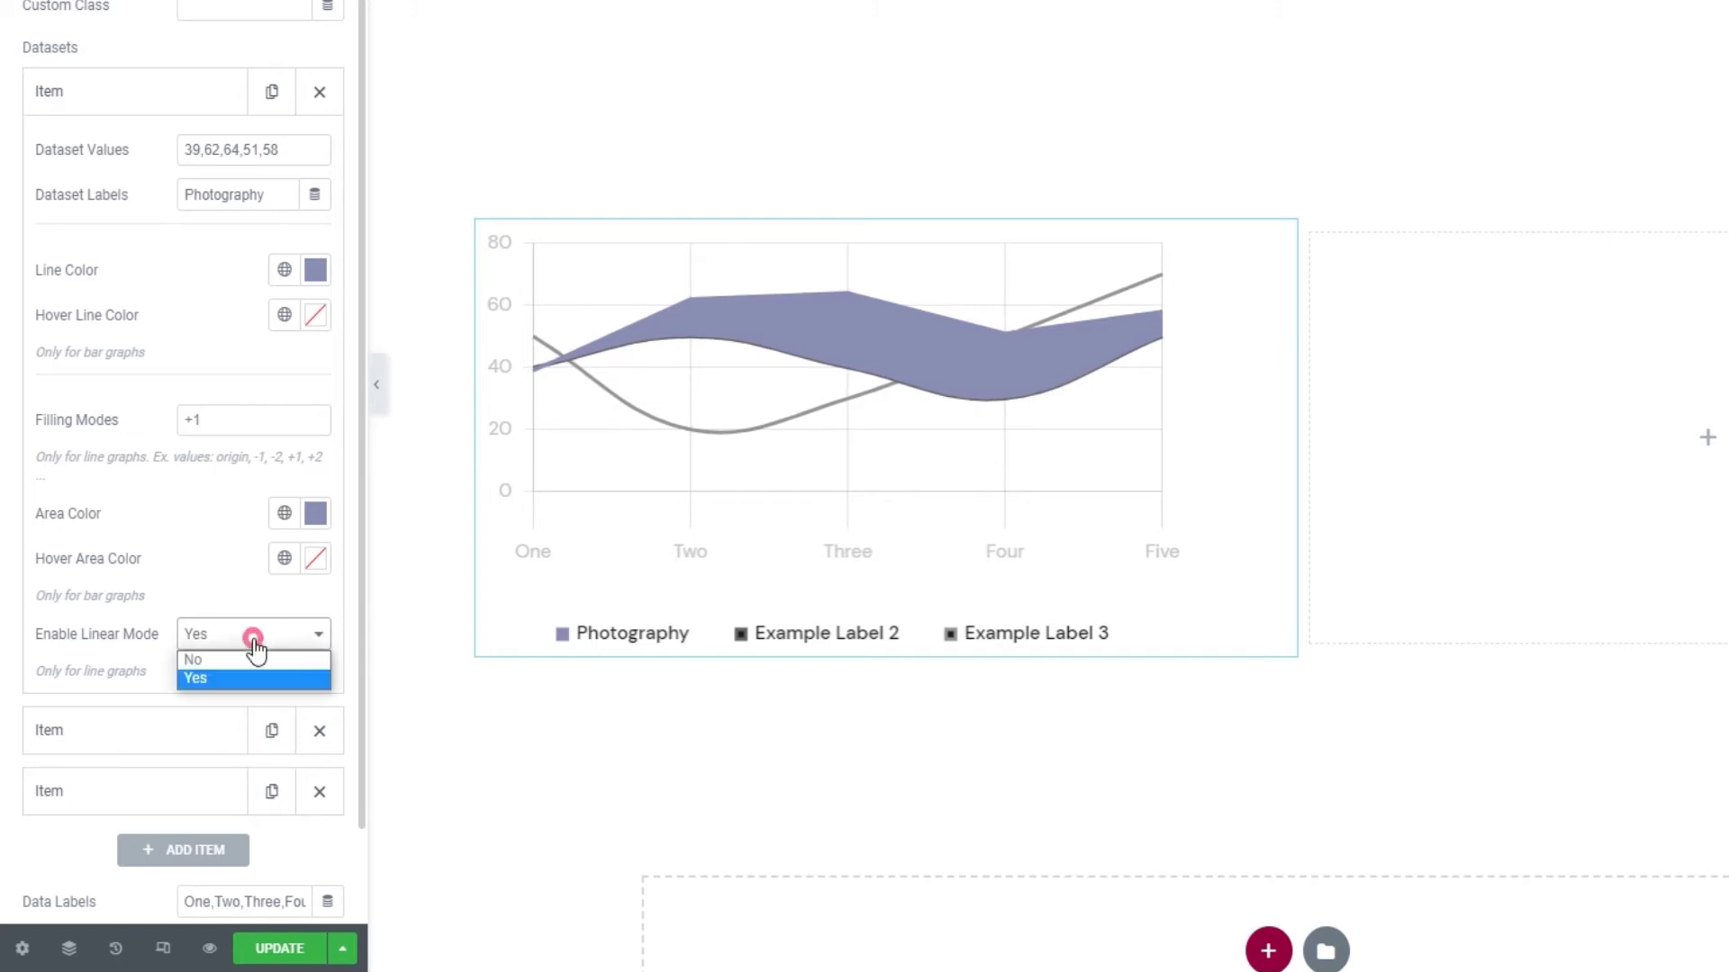
{"action": "left_click", "coordinate": [257, 659]}
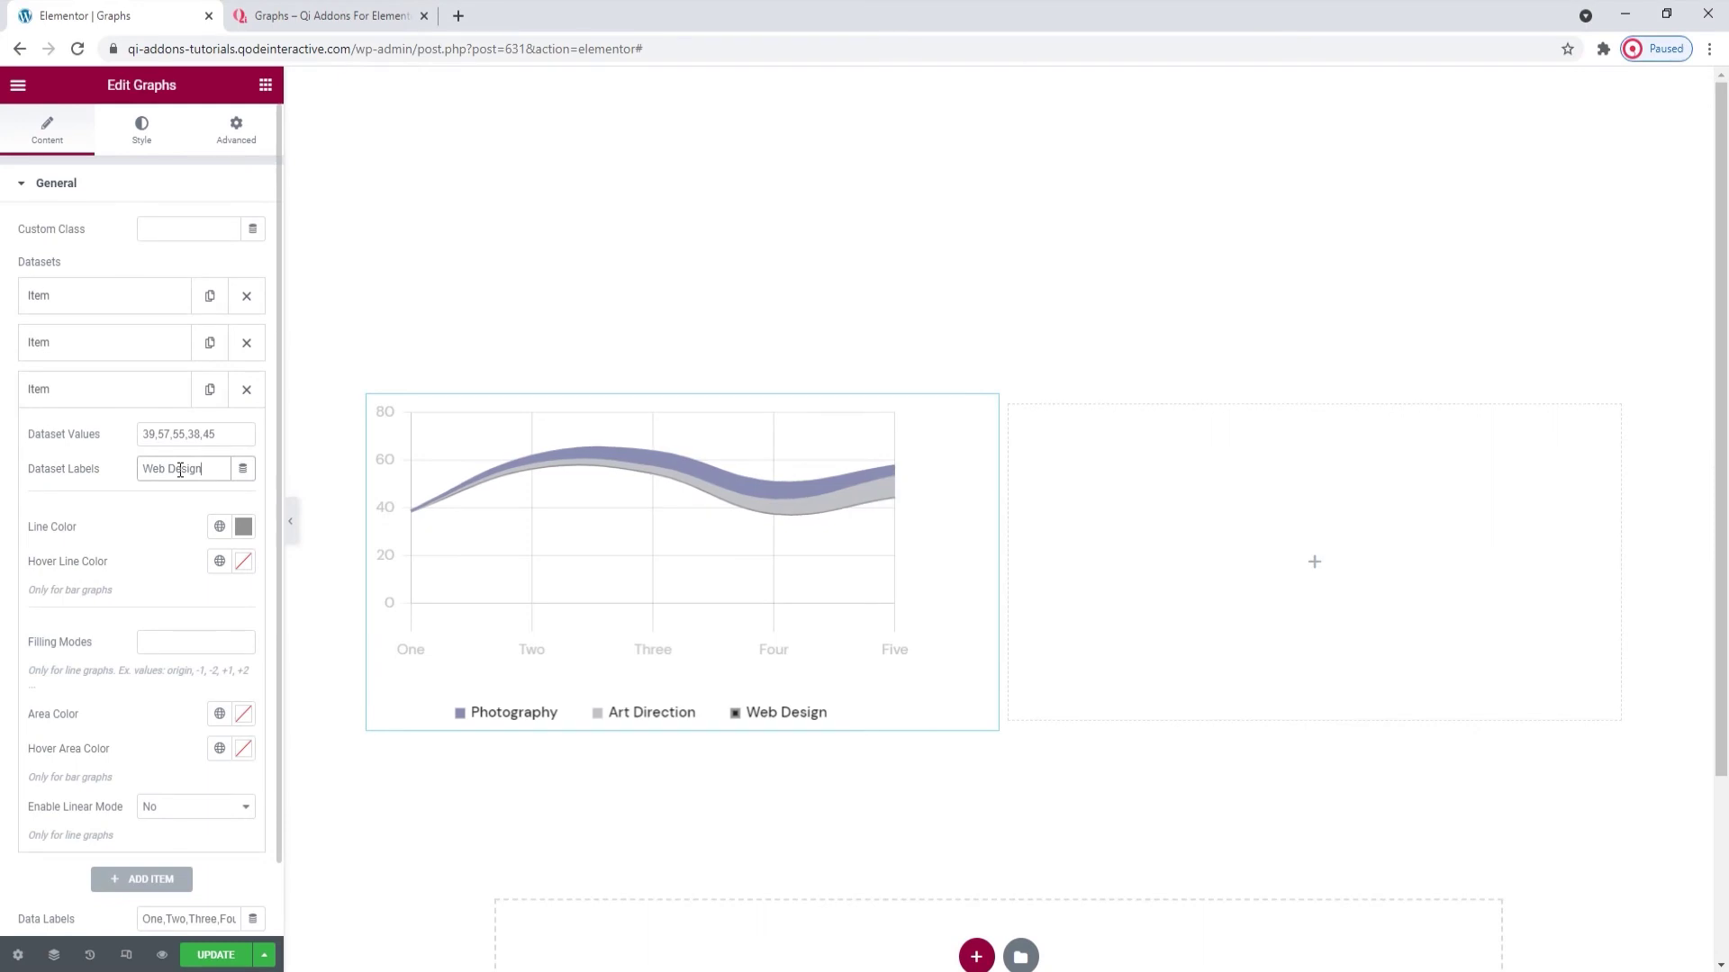
- Set the Web Design dataset's line color to #ededed99 and copy the color code
{"action": "left_click", "coordinate": [243, 527]}
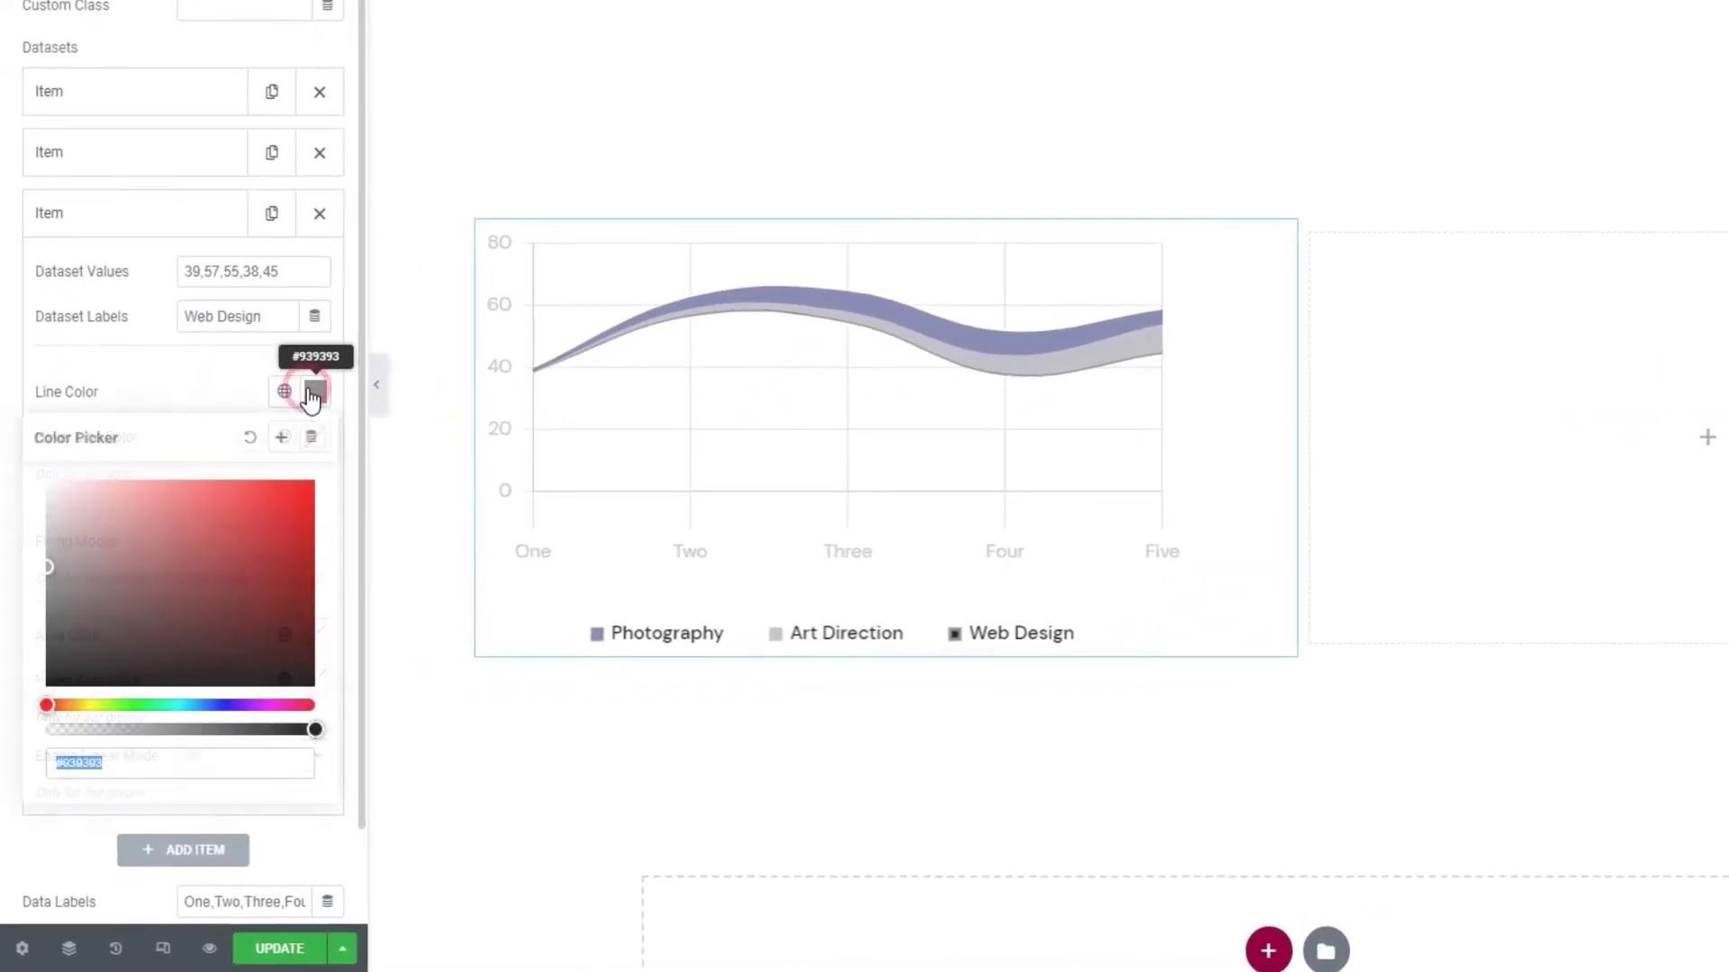
{"action": "double_click", "coordinate": [180, 759]}
{"action": "type", "text": "ededed"}
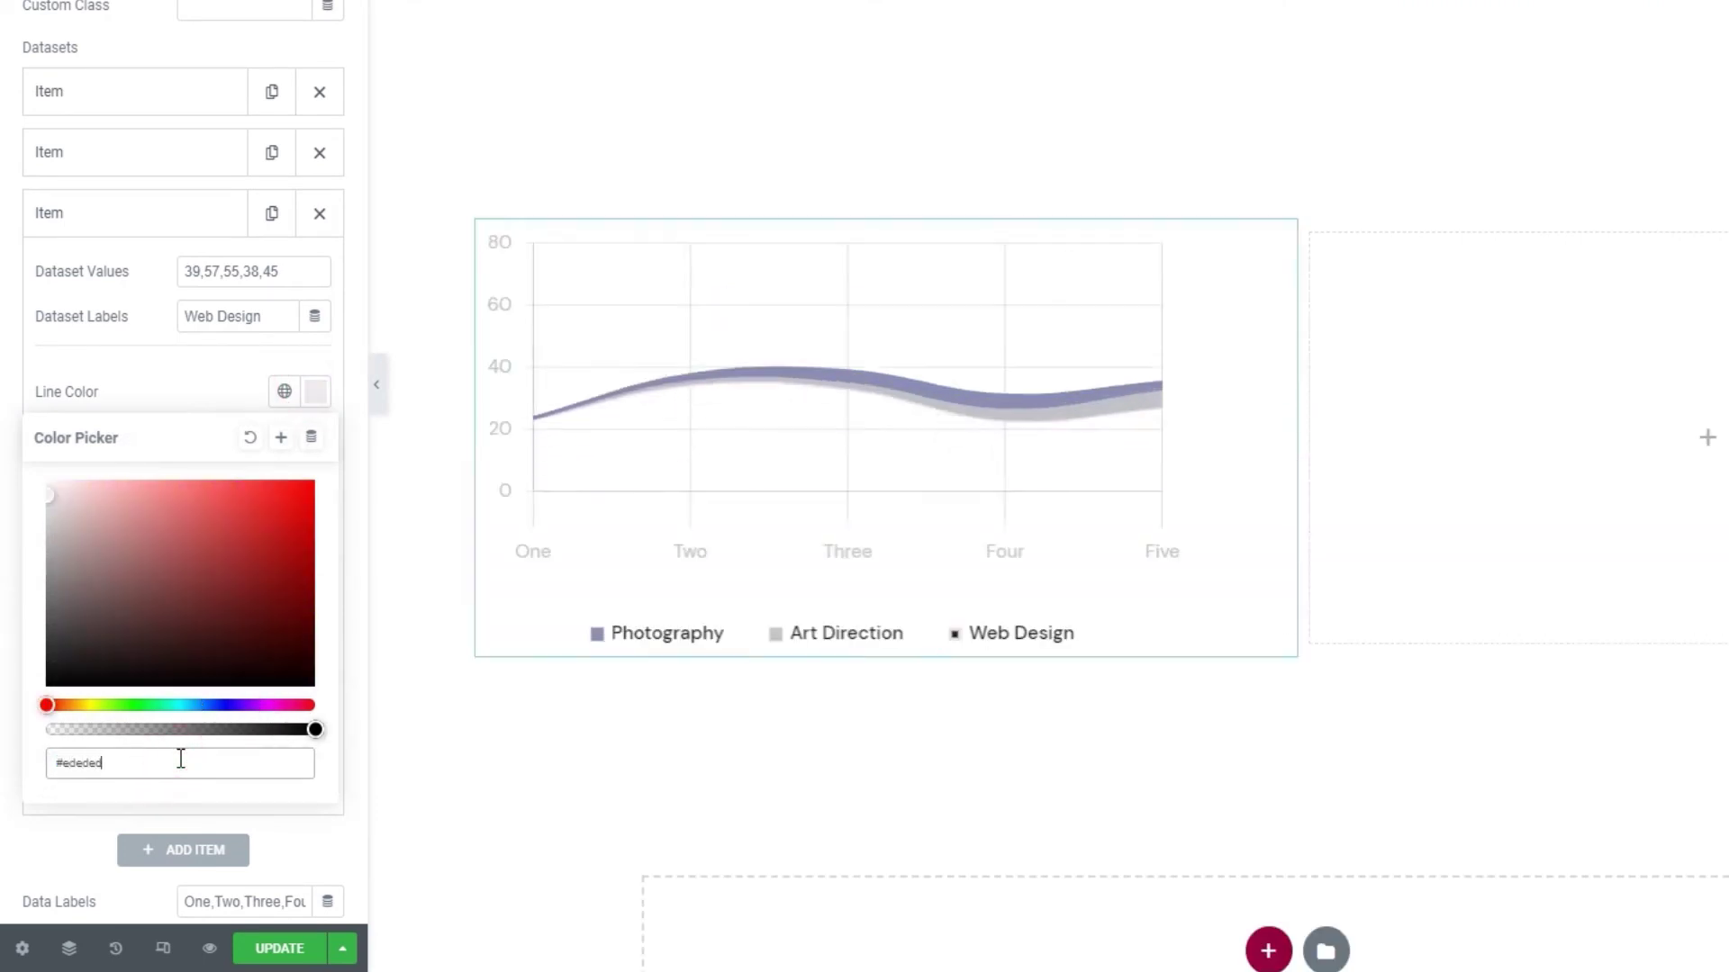
{"action": "type", "text": "99"}
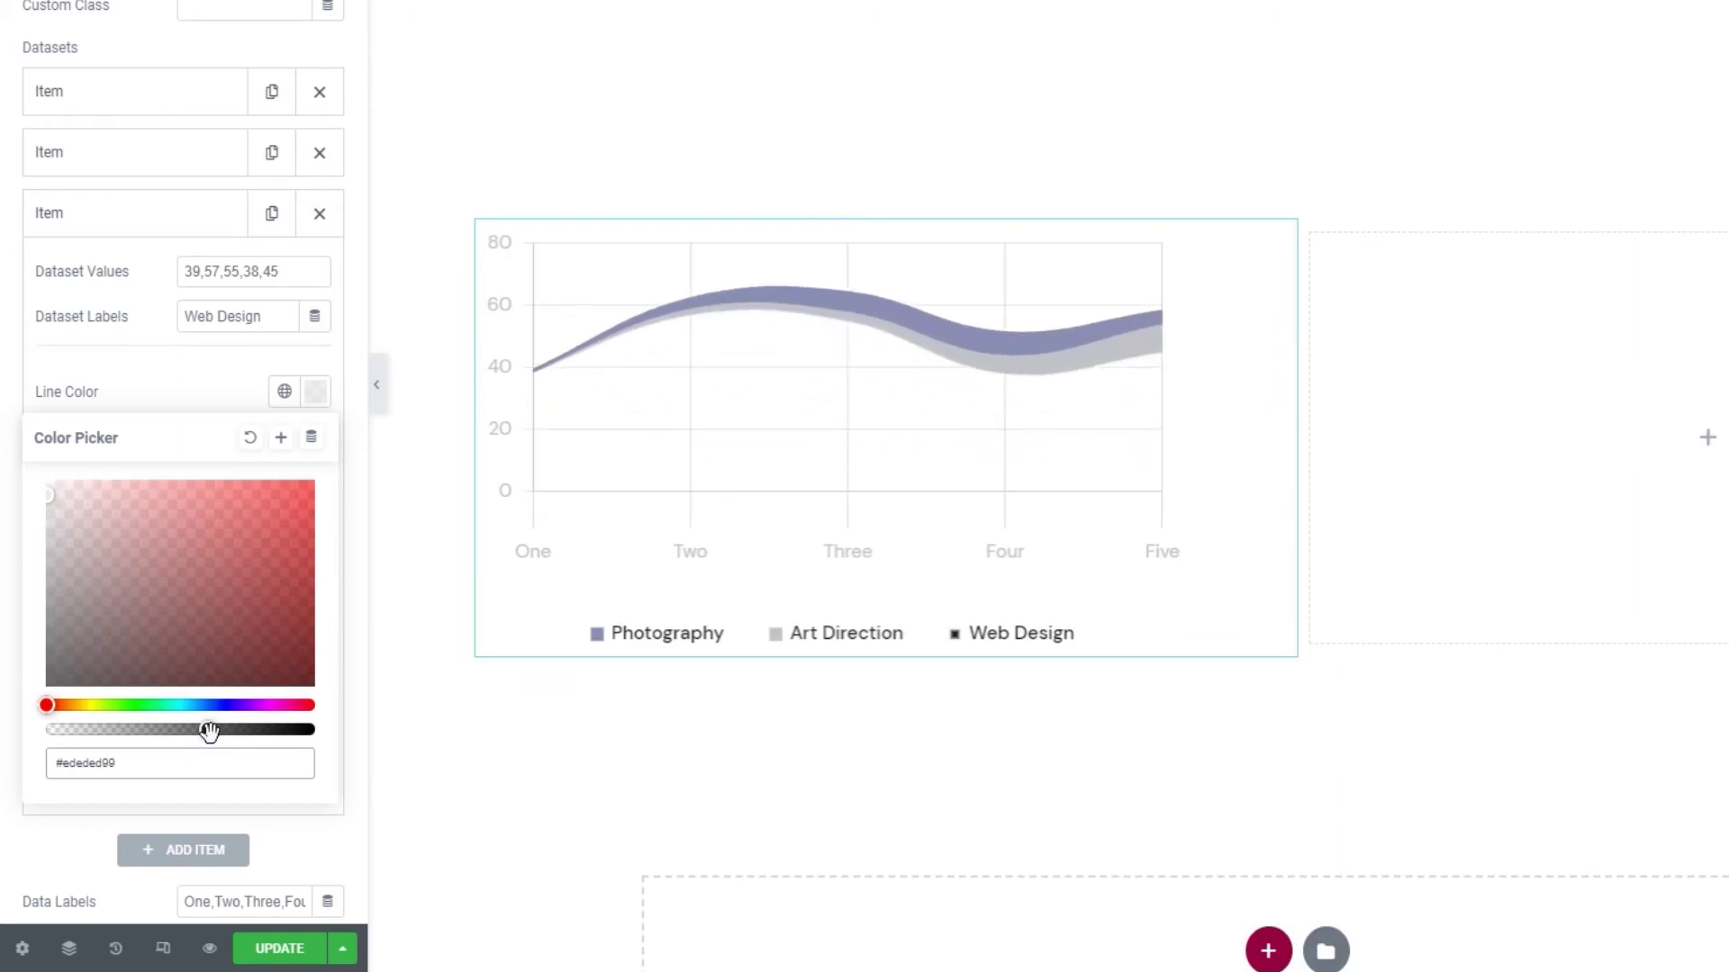
{"action": "triple_click", "coordinate": [193, 763]}
{"action": "right_click", "coordinate": [192, 763]}
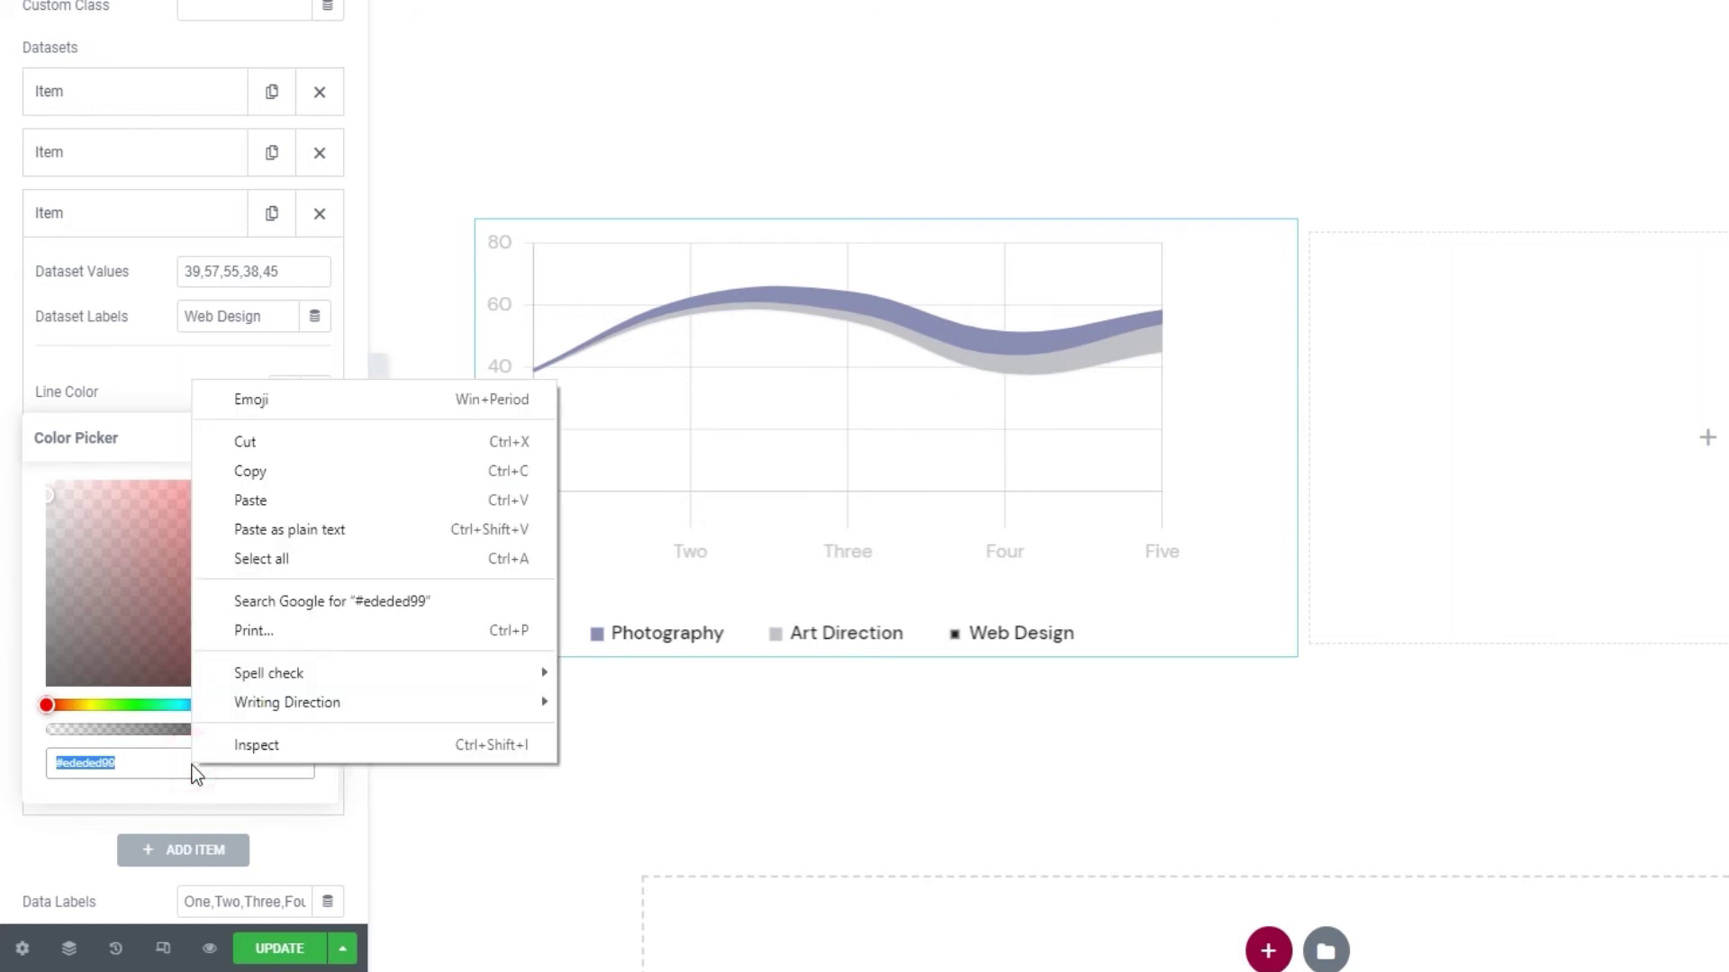
{"action": "left_click", "coordinate": [261, 480]}
{"action": "left_click", "coordinate": [240, 389]}
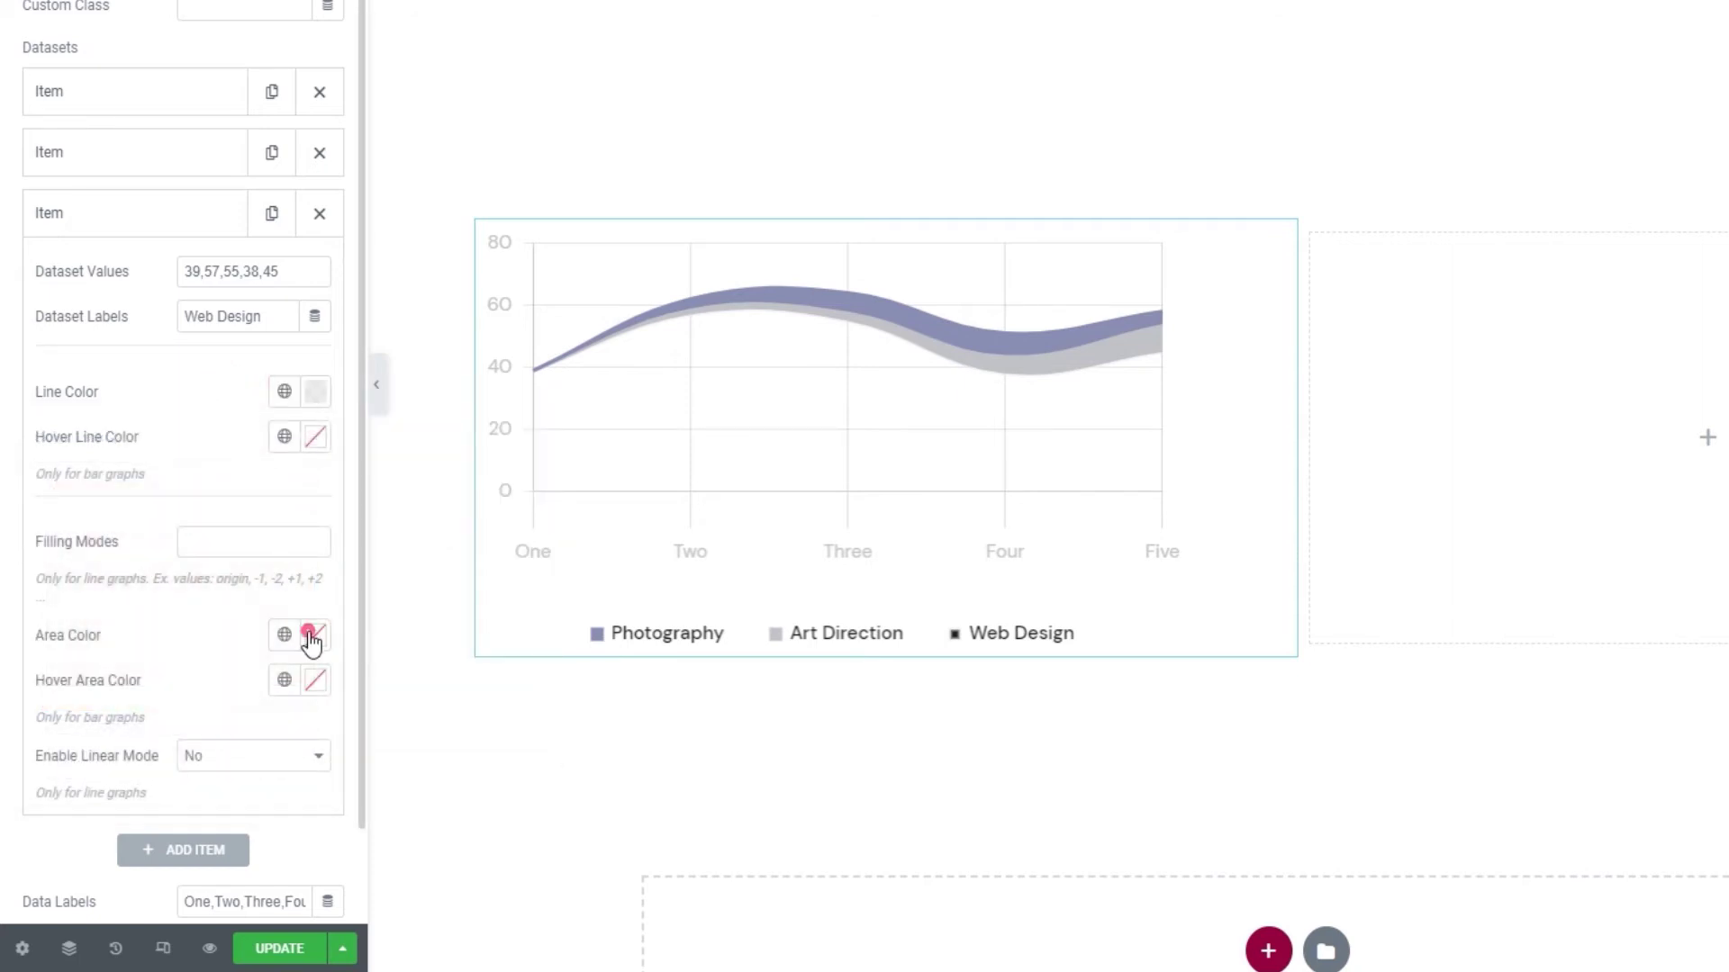
- Paste the copied color code #ededed99 as the Web Design dataset's area color
{"action": "left_click", "coordinate": [312, 639]}
{"action": "double_click", "coordinate": [258, 573]}
{"action": "right_click", "coordinate": [259, 578]}
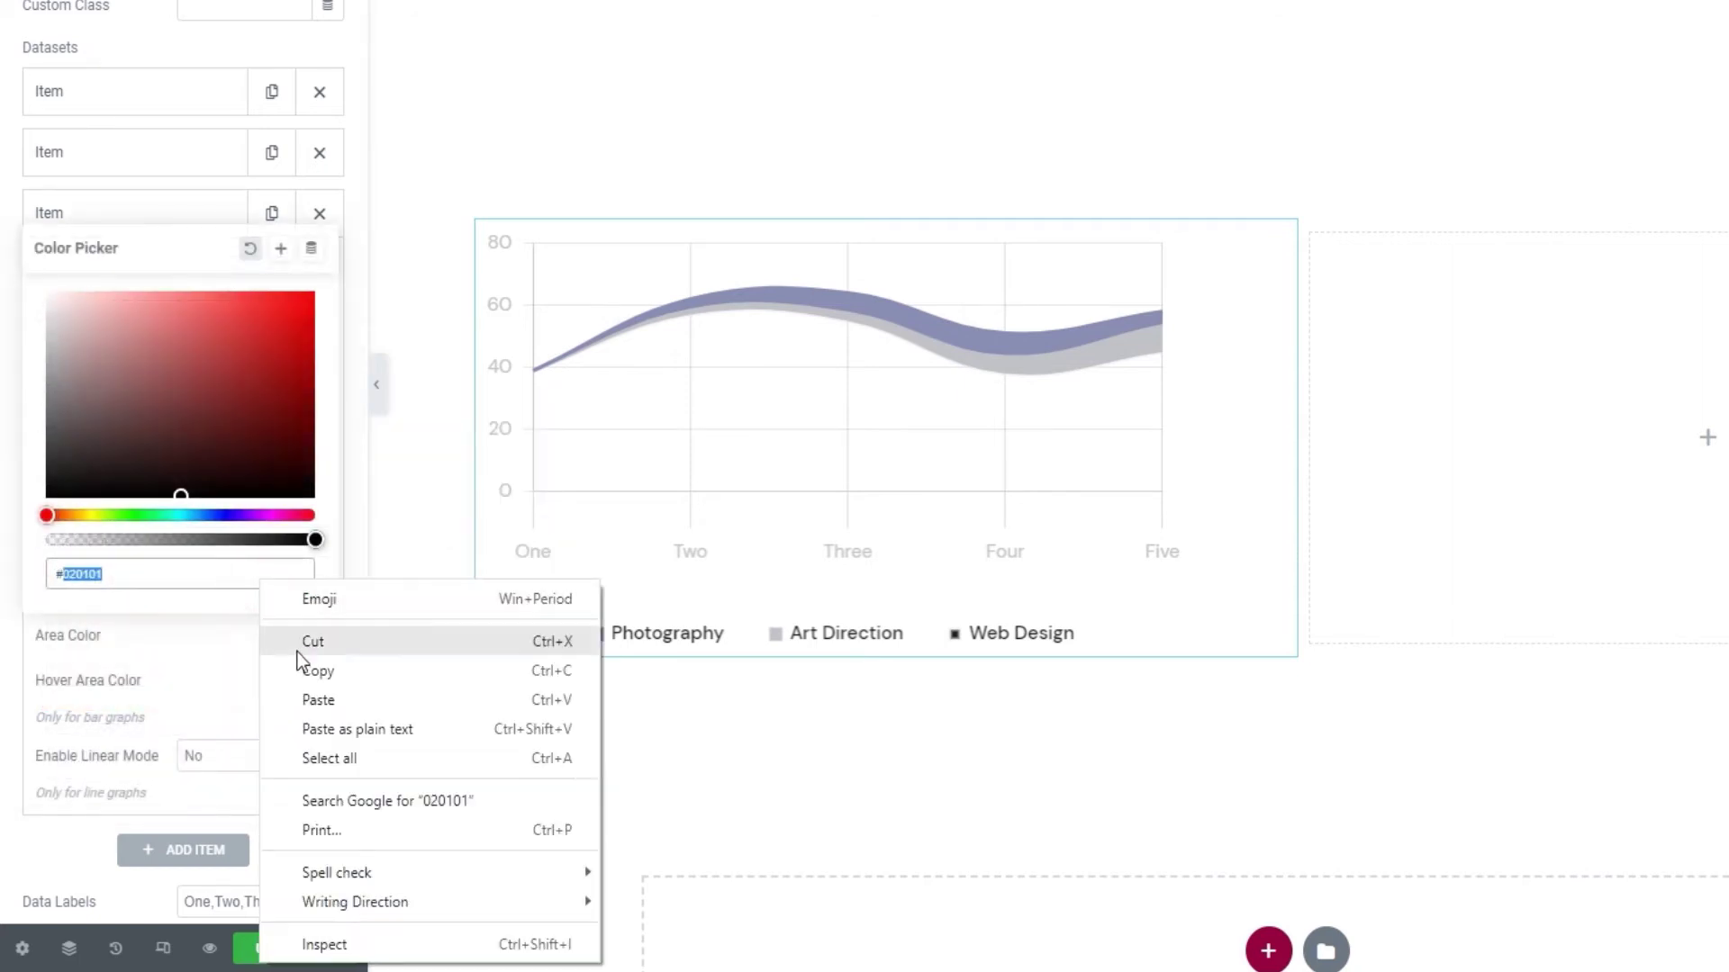
{"action": "left_click", "coordinate": [315, 700]}
{"action": "left_click", "coordinate": [67, 577]}
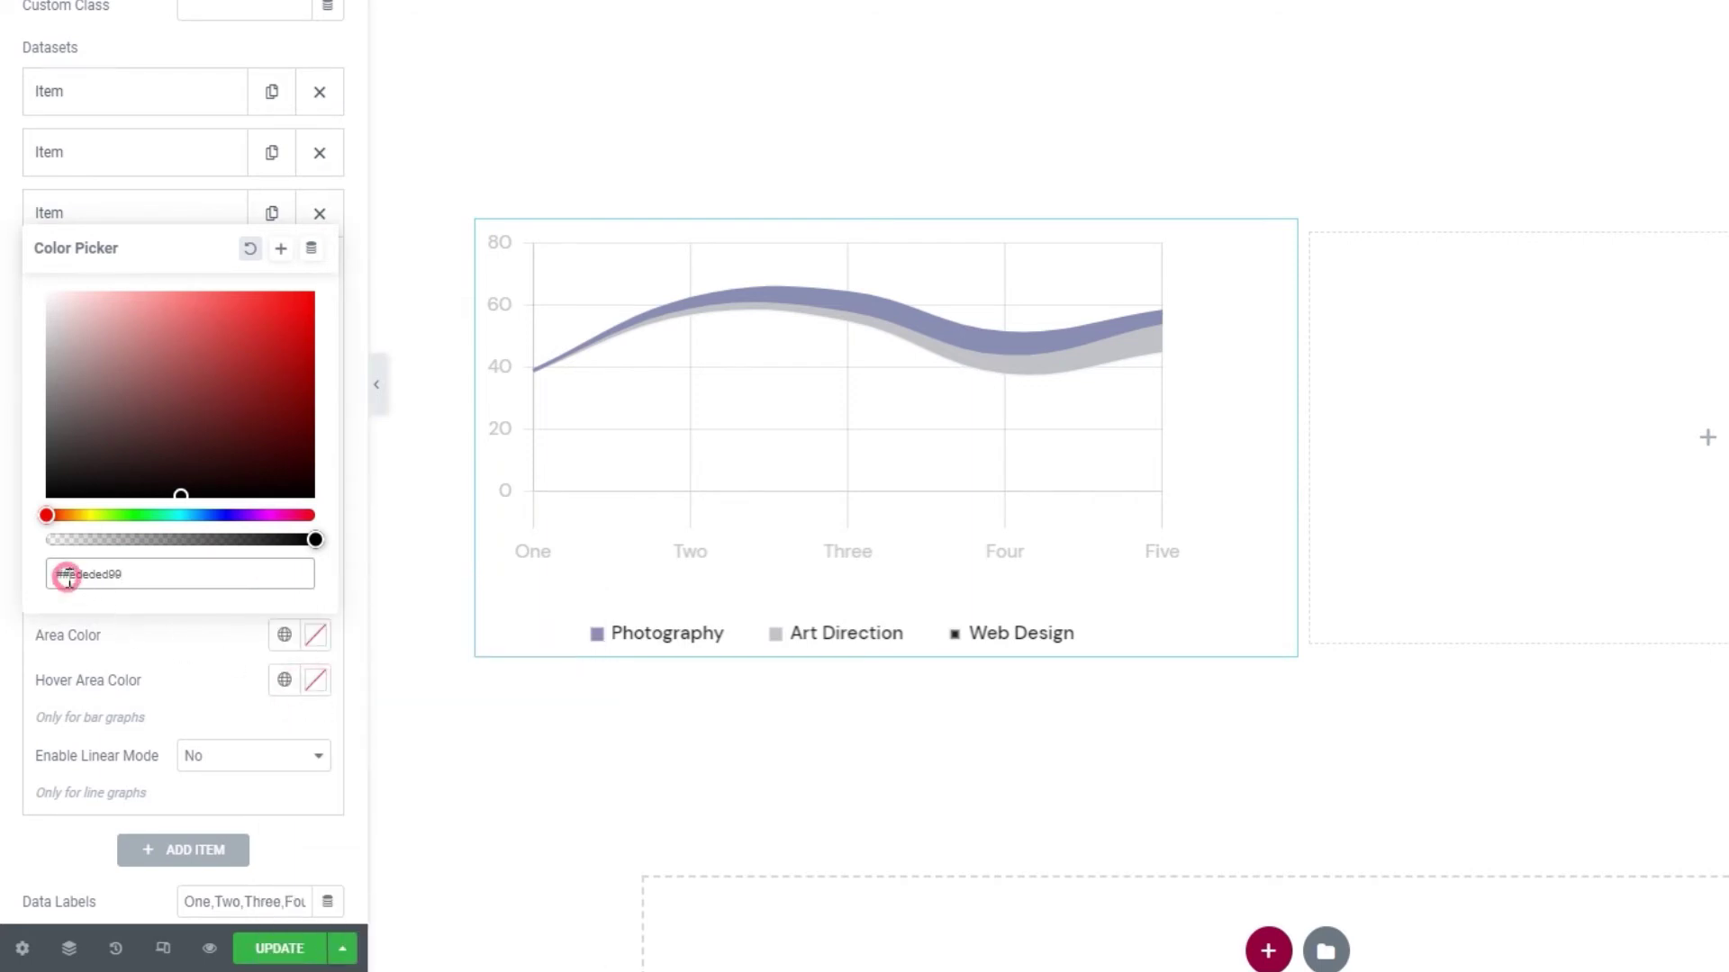
{"action": "key", "text": "BackSpace"}
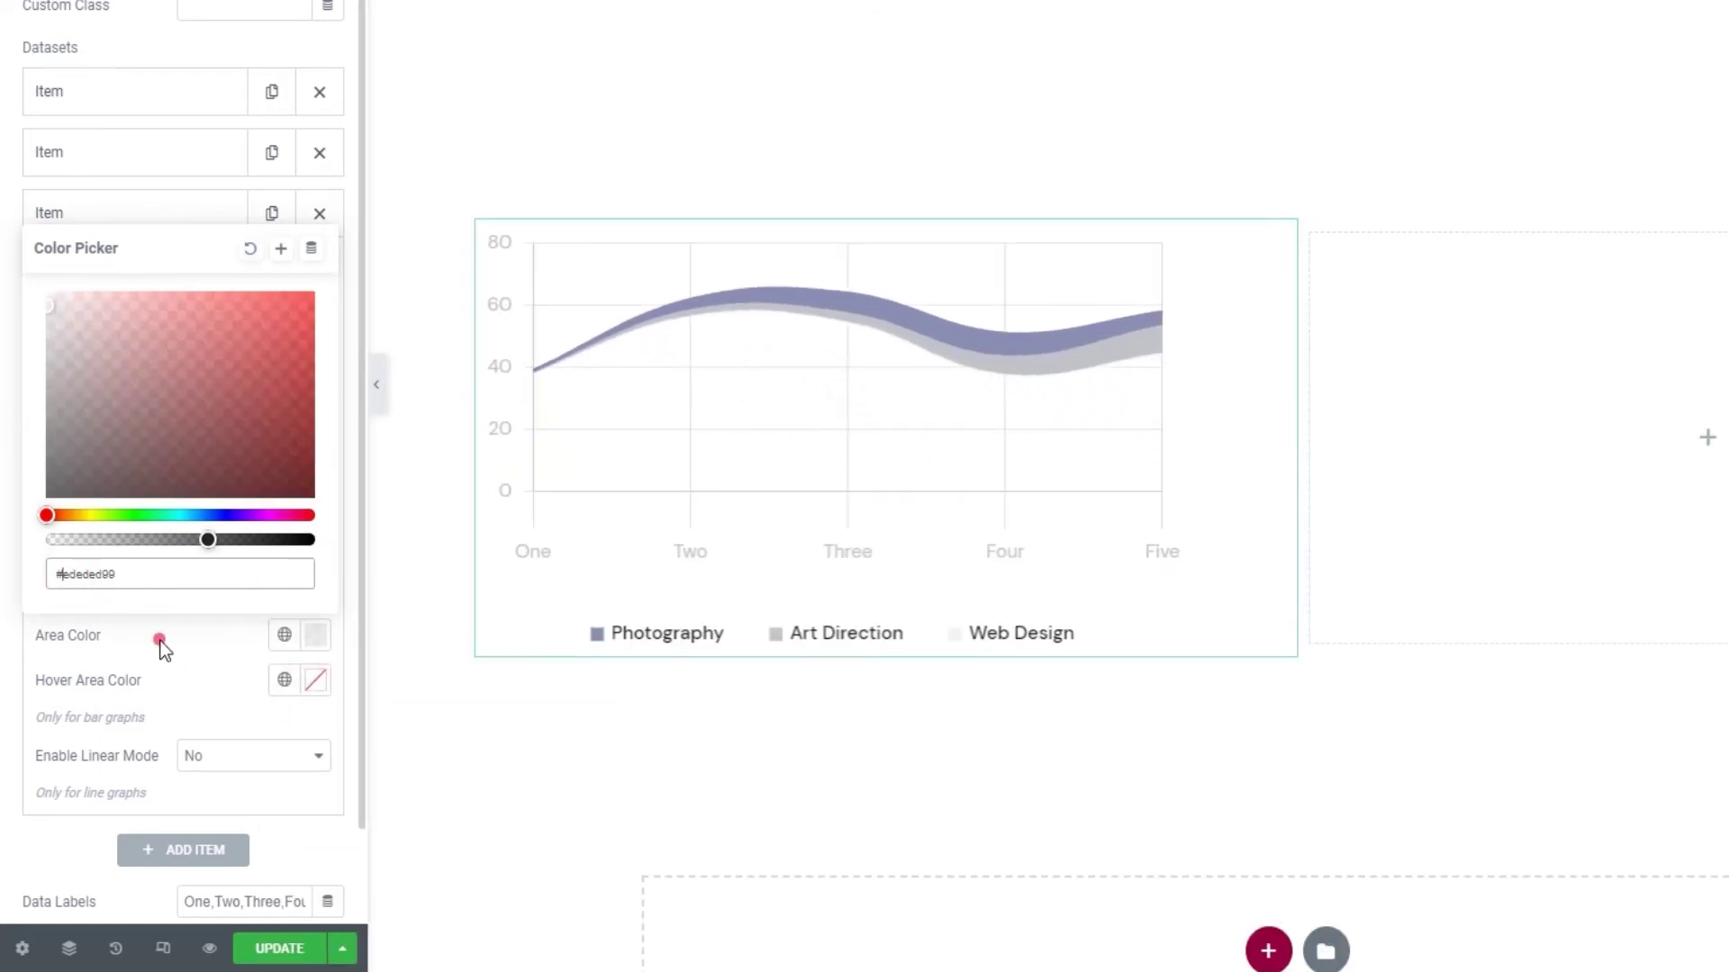
{"action": "left_click", "coordinate": [165, 650]}
- Set the Web Design dataset's filling mode to origin and collapse the dataset item
{"action": "left_click", "coordinate": [202, 552]}
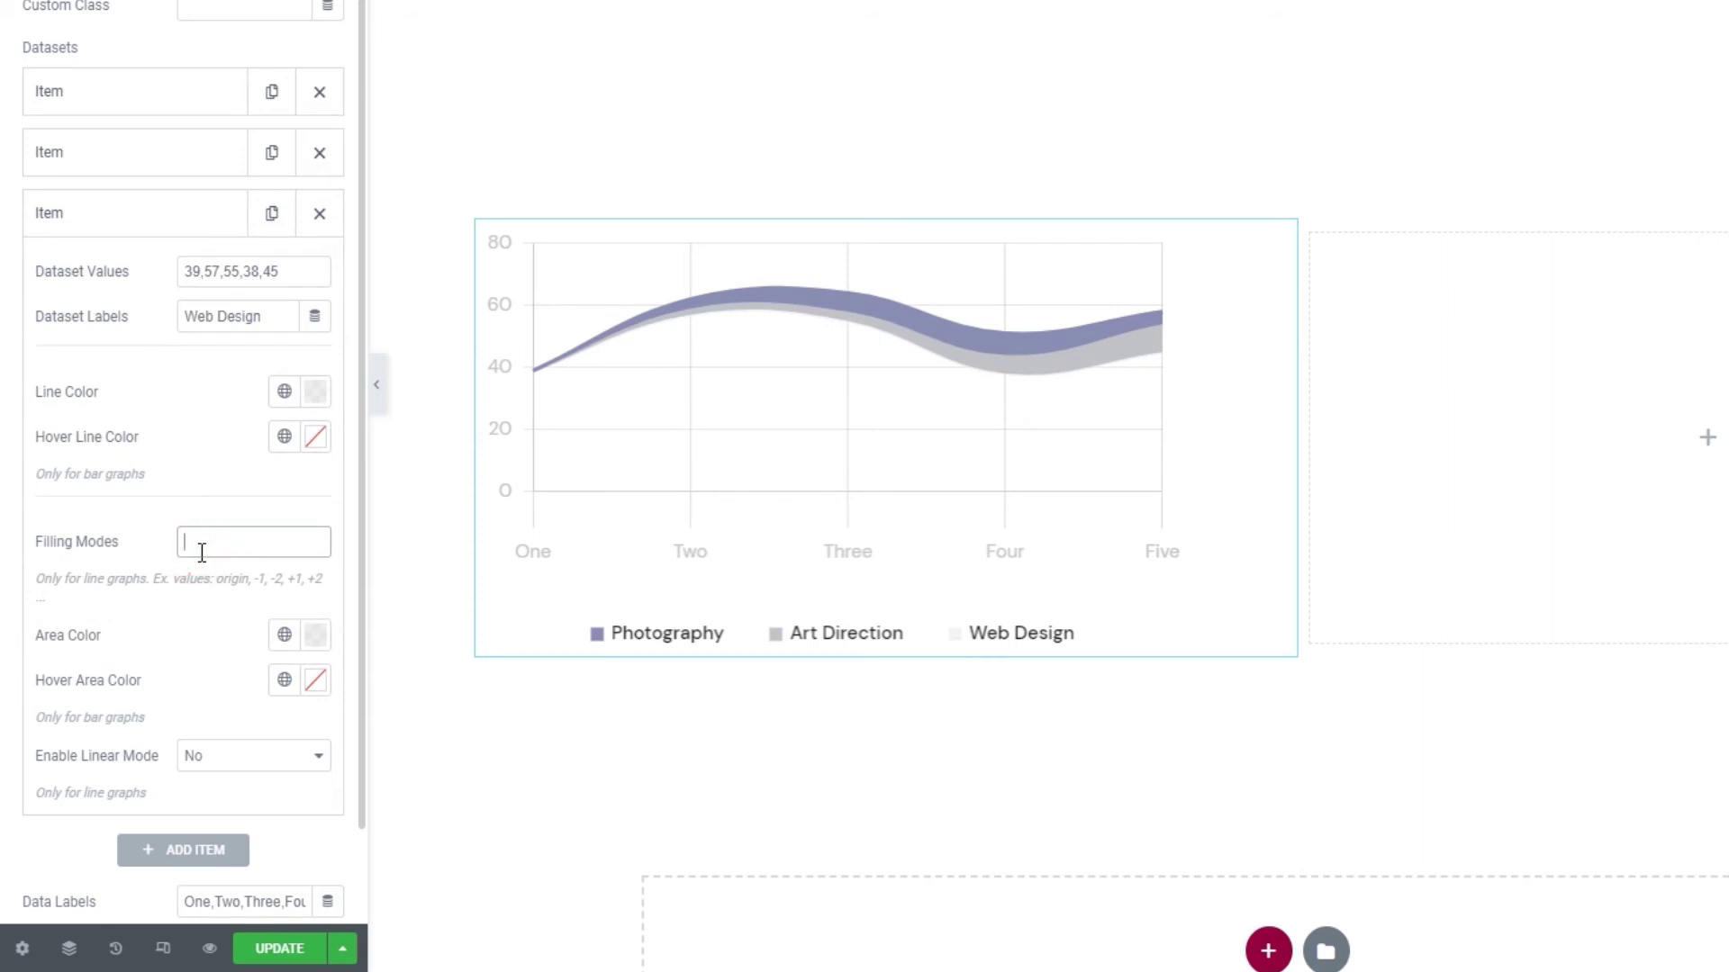
{"action": "type", "text": "origin"}
{"action": "left_click", "coordinate": [208, 485]}
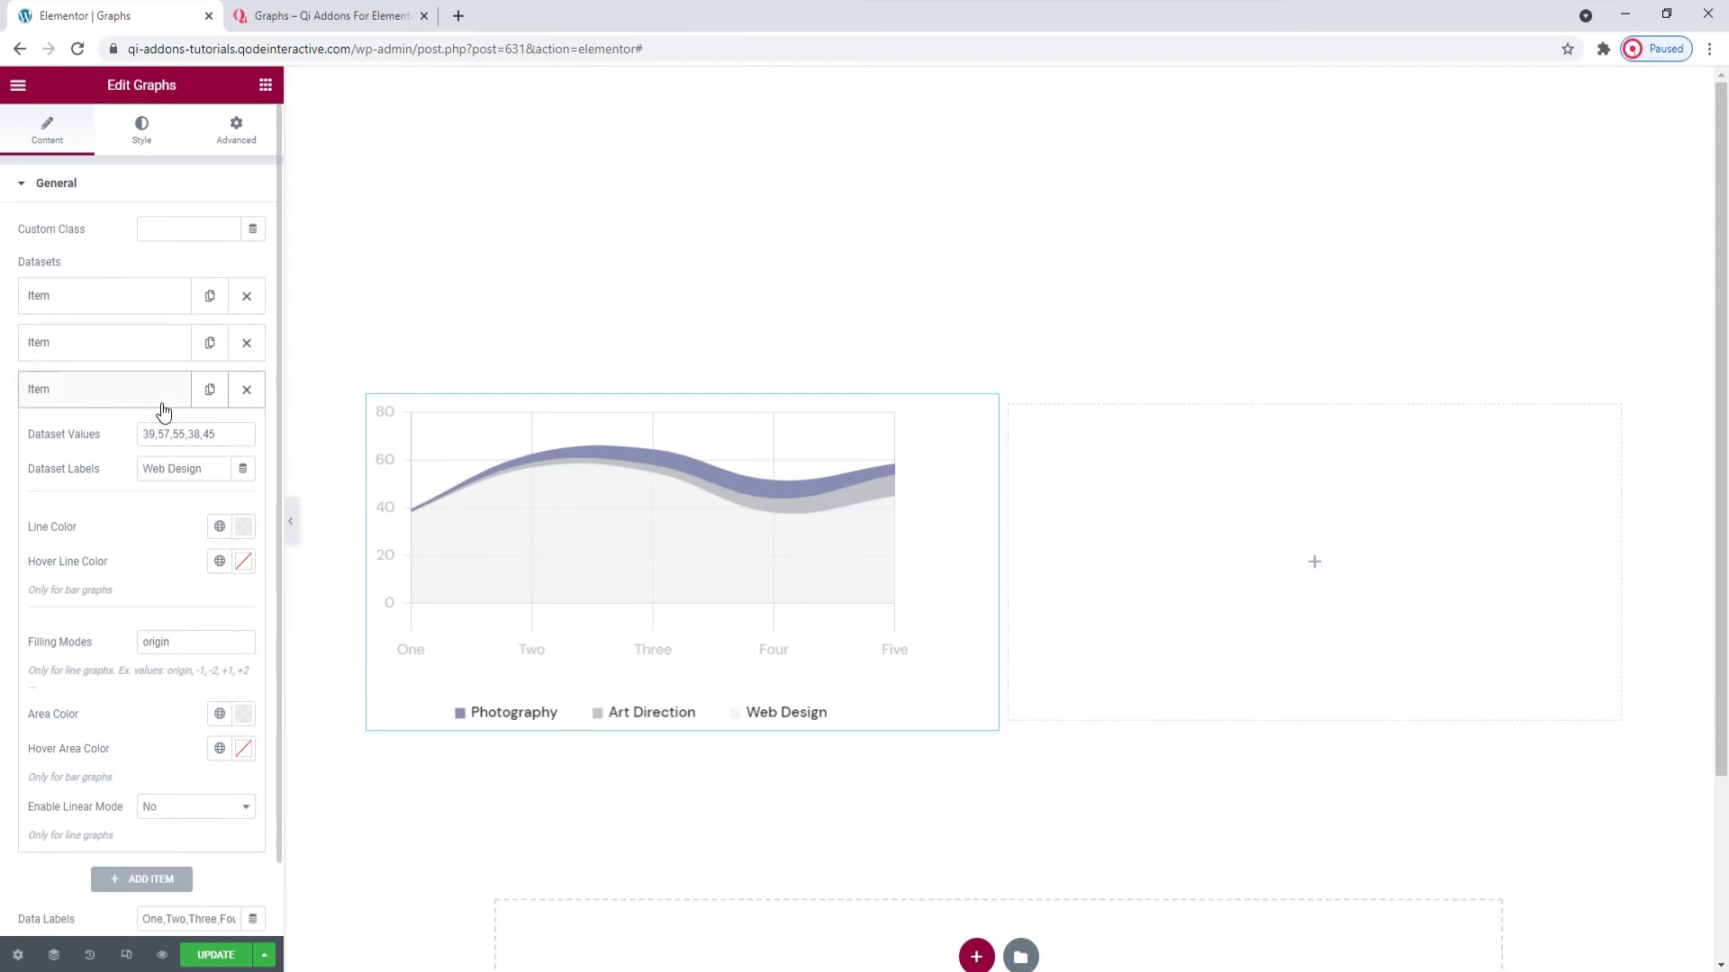
{"action": "left_click", "coordinate": [154, 394]}
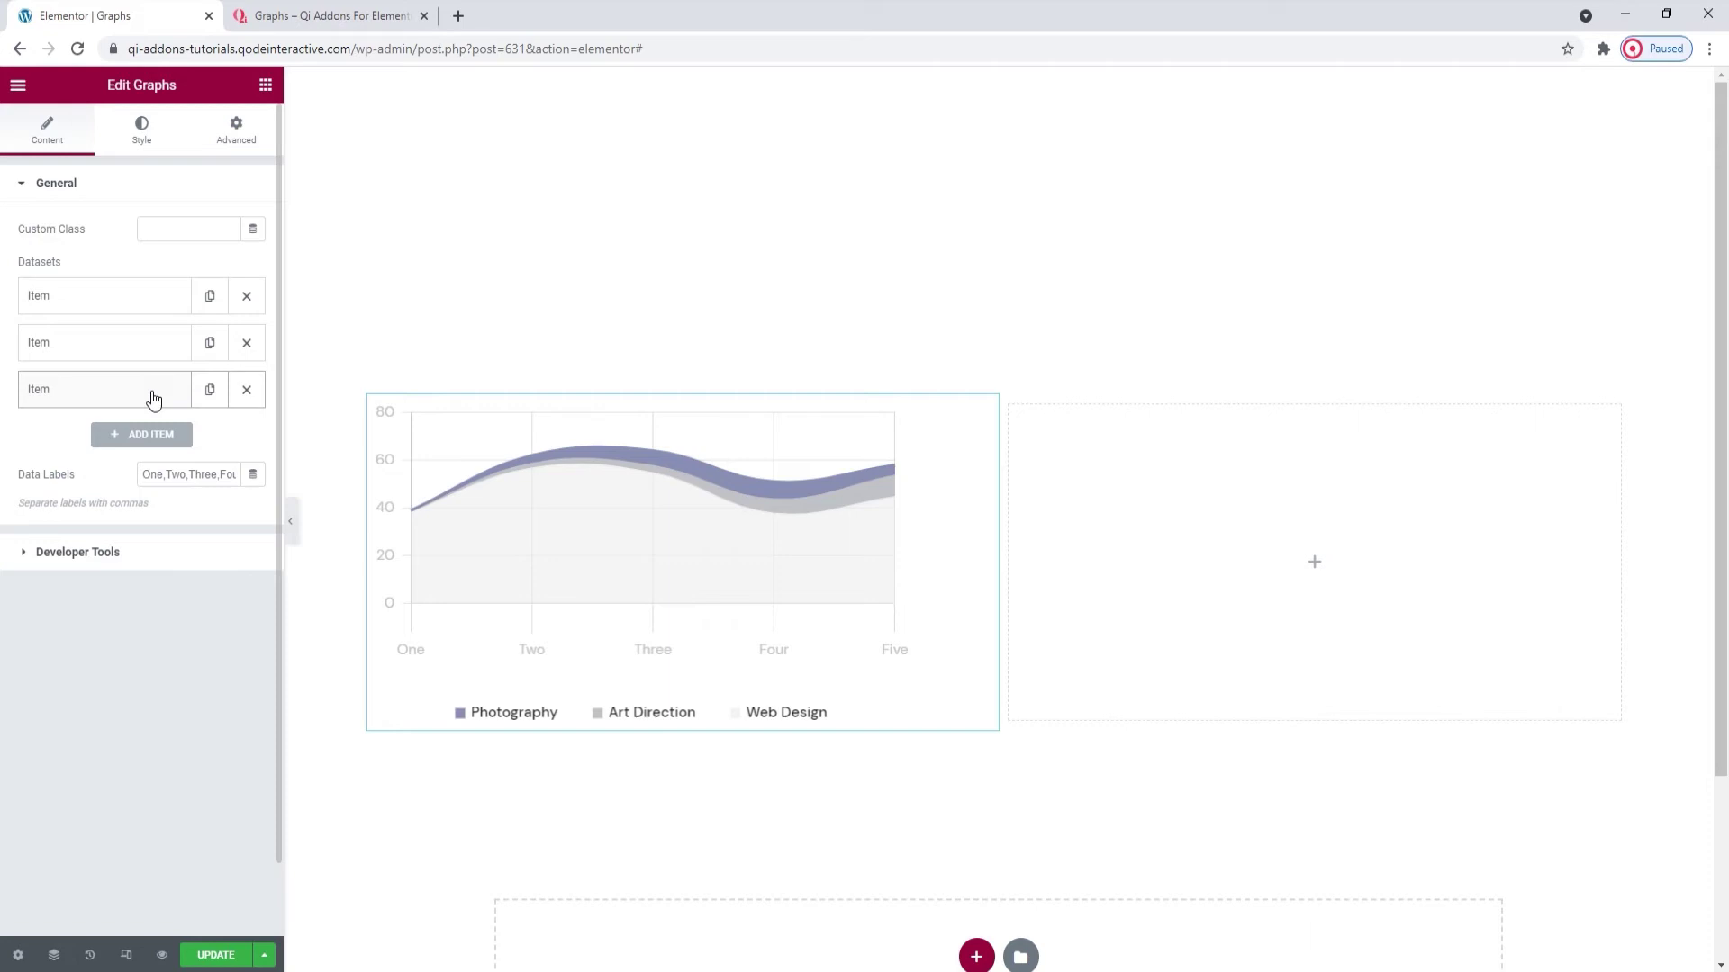
- Show the graph's shortcode snippet from the developer tools, look through it and hide it again
{"action": "left_click", "coordinate": [138, 549]}
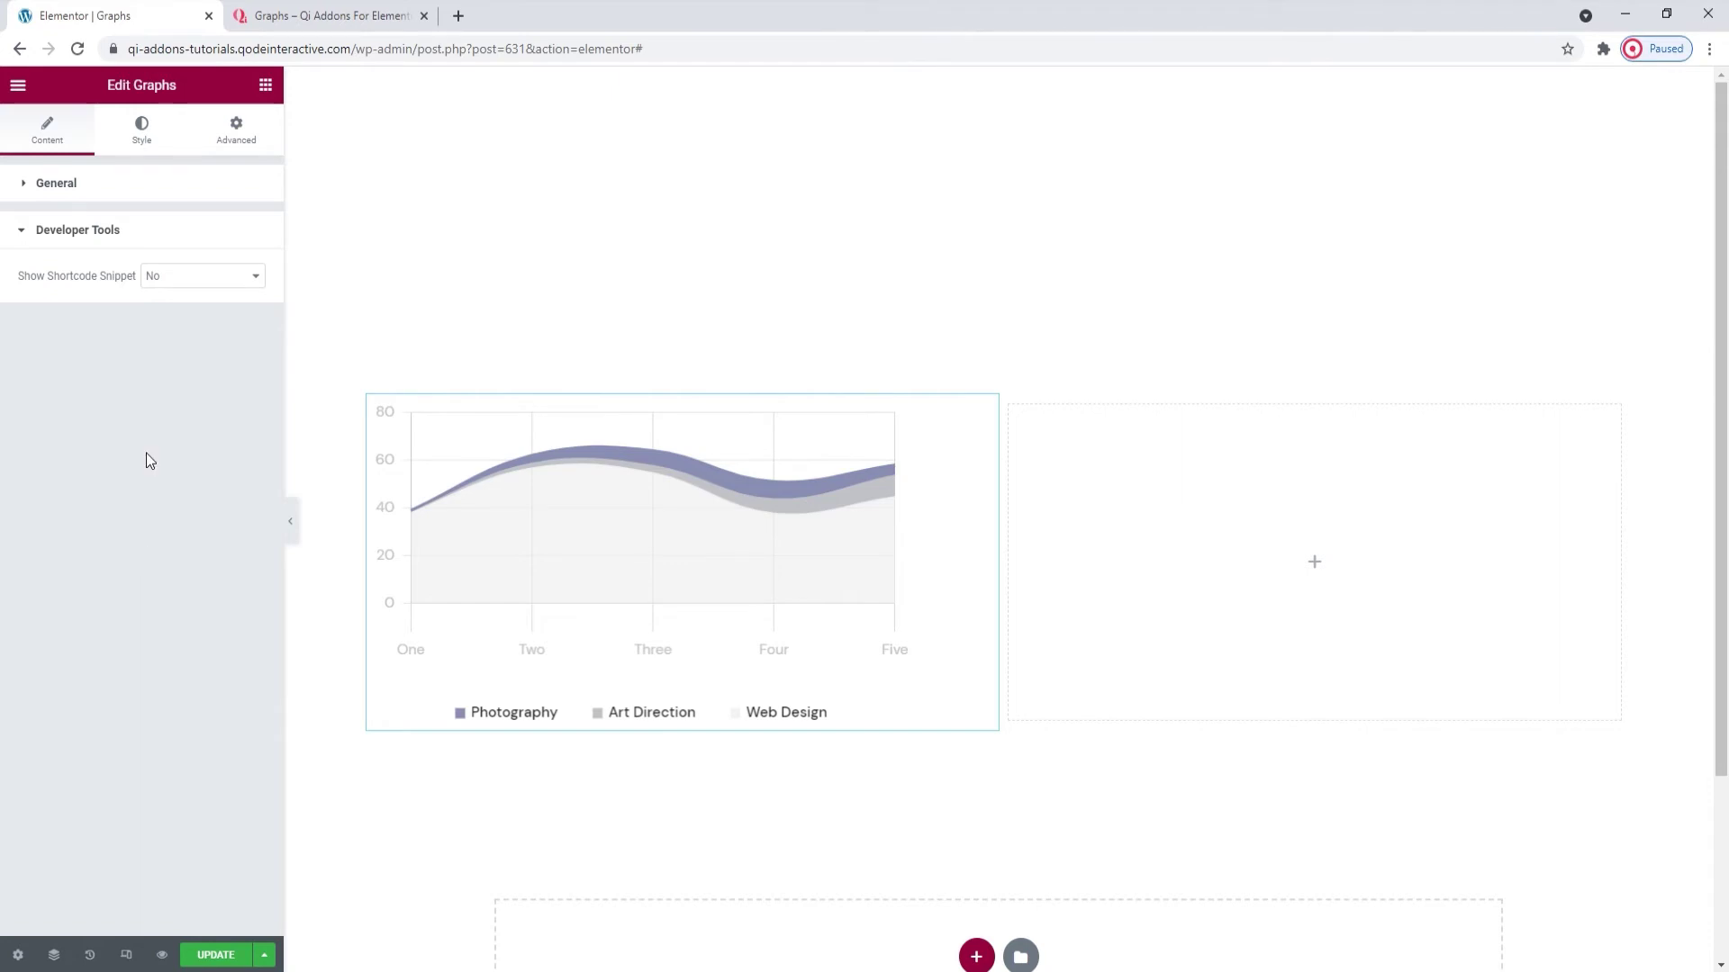
{"action": "left_click", "coordinate": [195, 277]}
{"action": "left_click", "coordinate": [209, 307]}
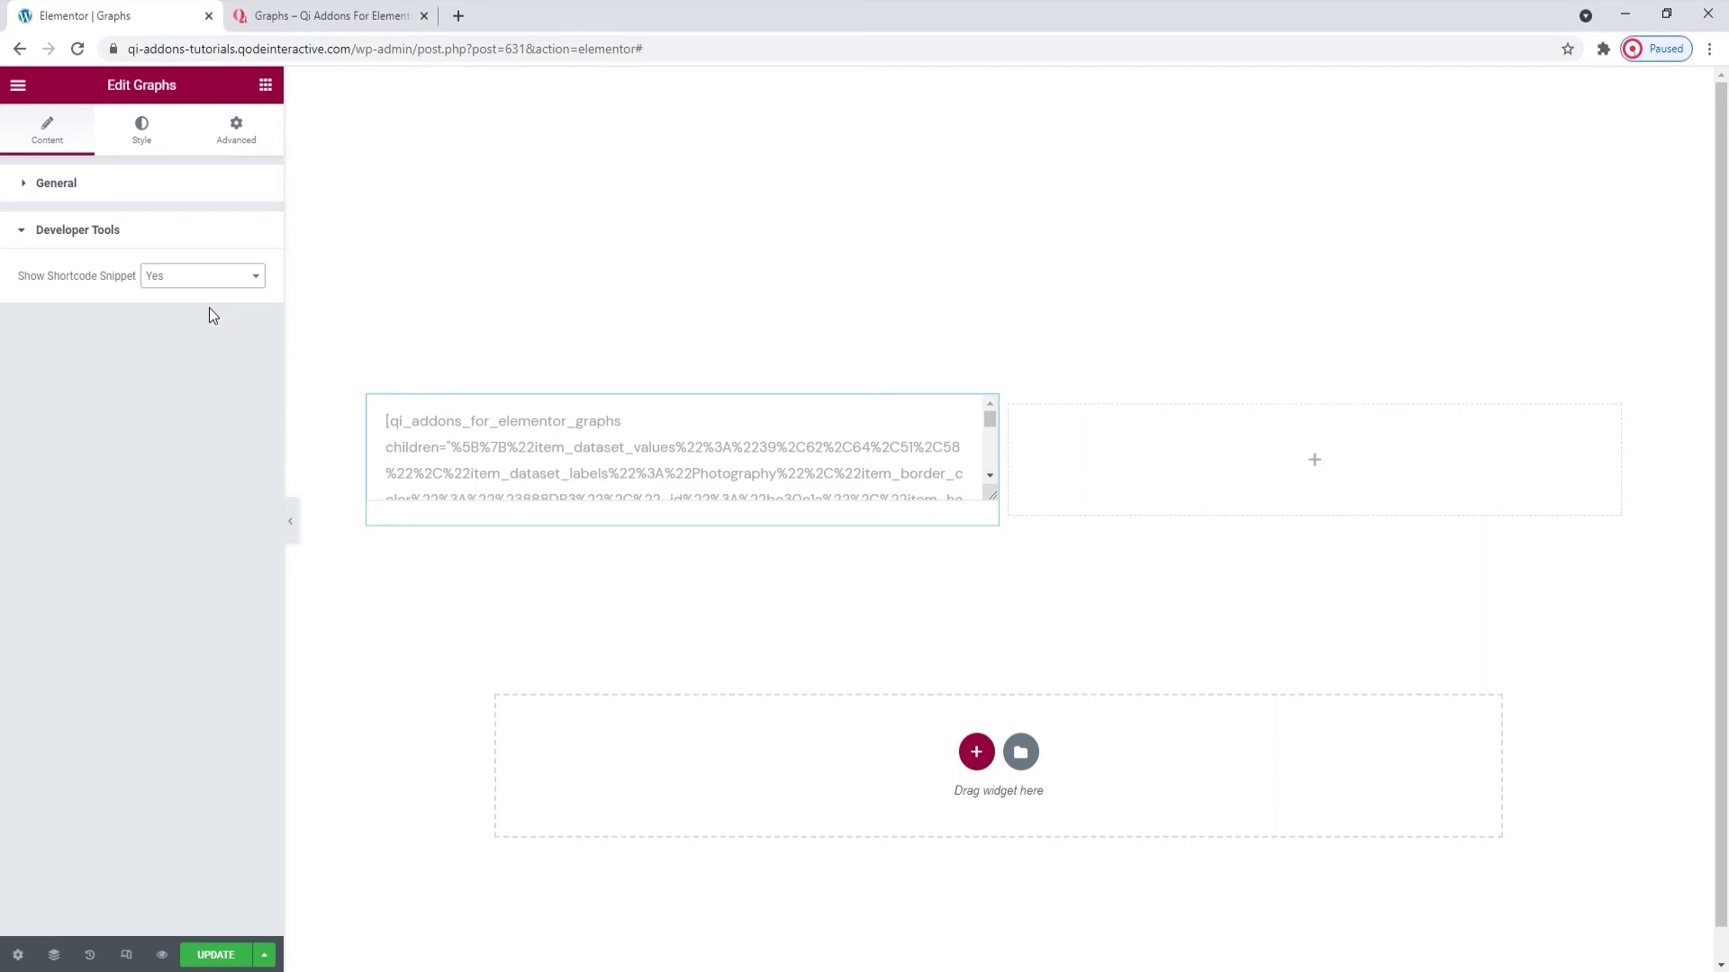
{"action": "scroll", "coordinate": [432, 447], "scroll_direction": "down", "scroll_amount": 5}
{"action": "scroll", "coordinate": [438, 450], "scroll_direction": "up", "scroll_amount": 5}
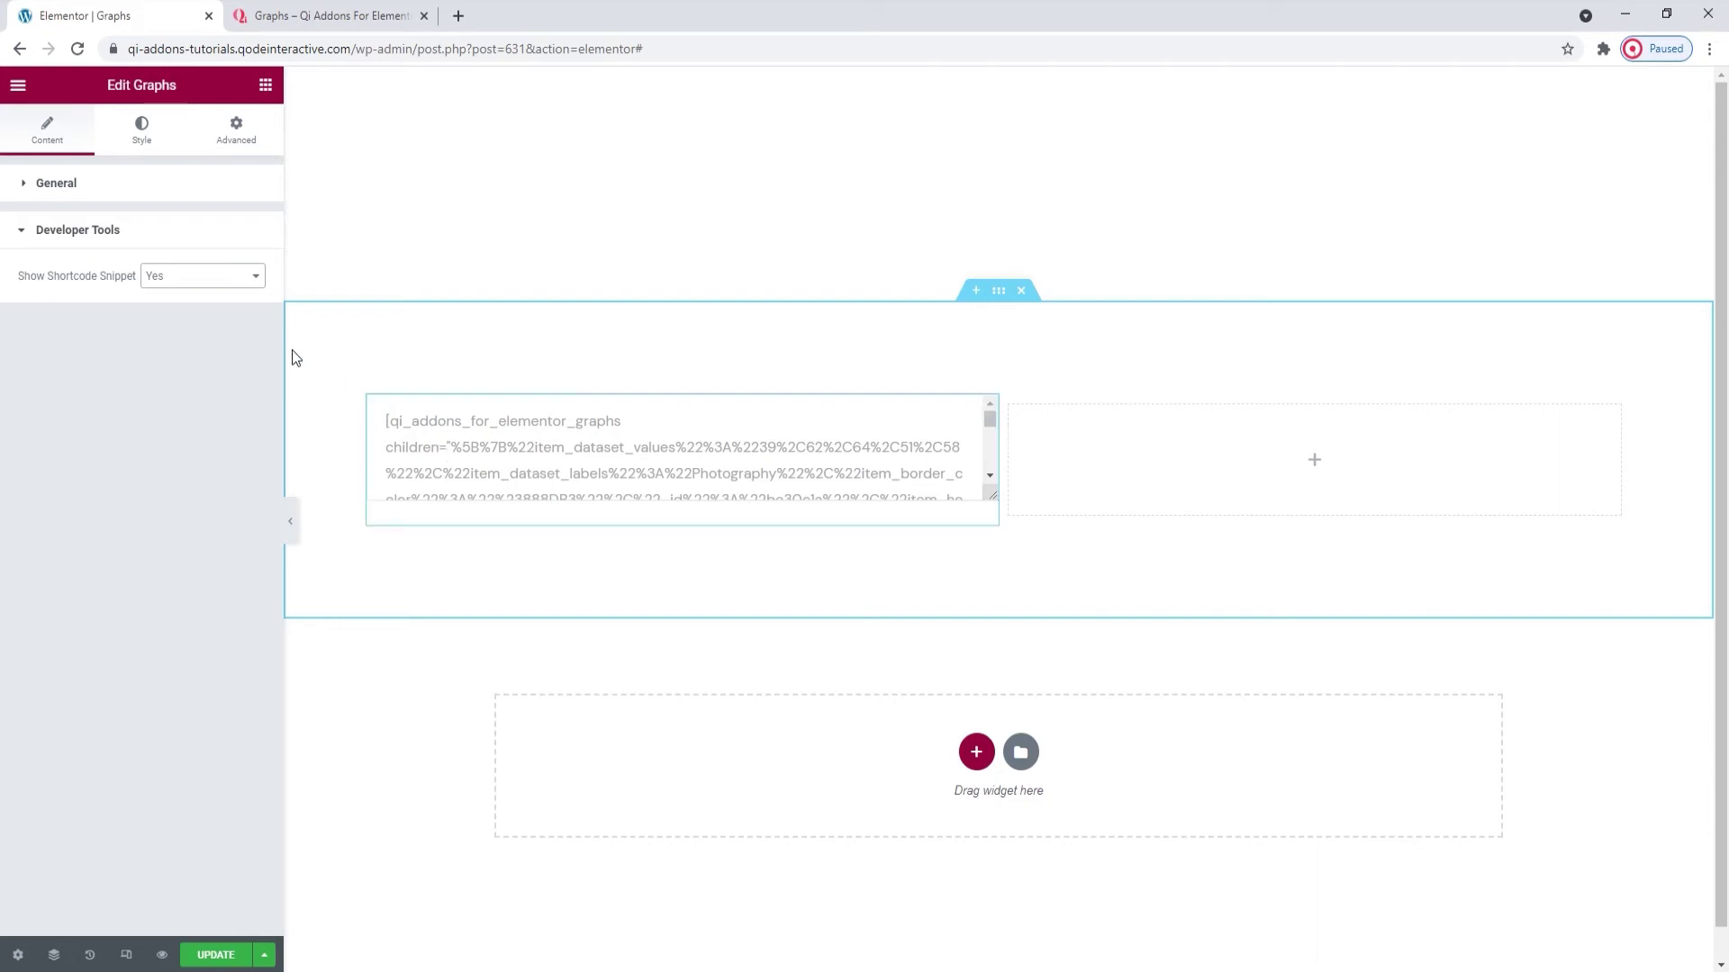
{"action": "left_click", "coordinate": [228, 277]}
{"action": "left_click", "coordinate": [230, 307]}
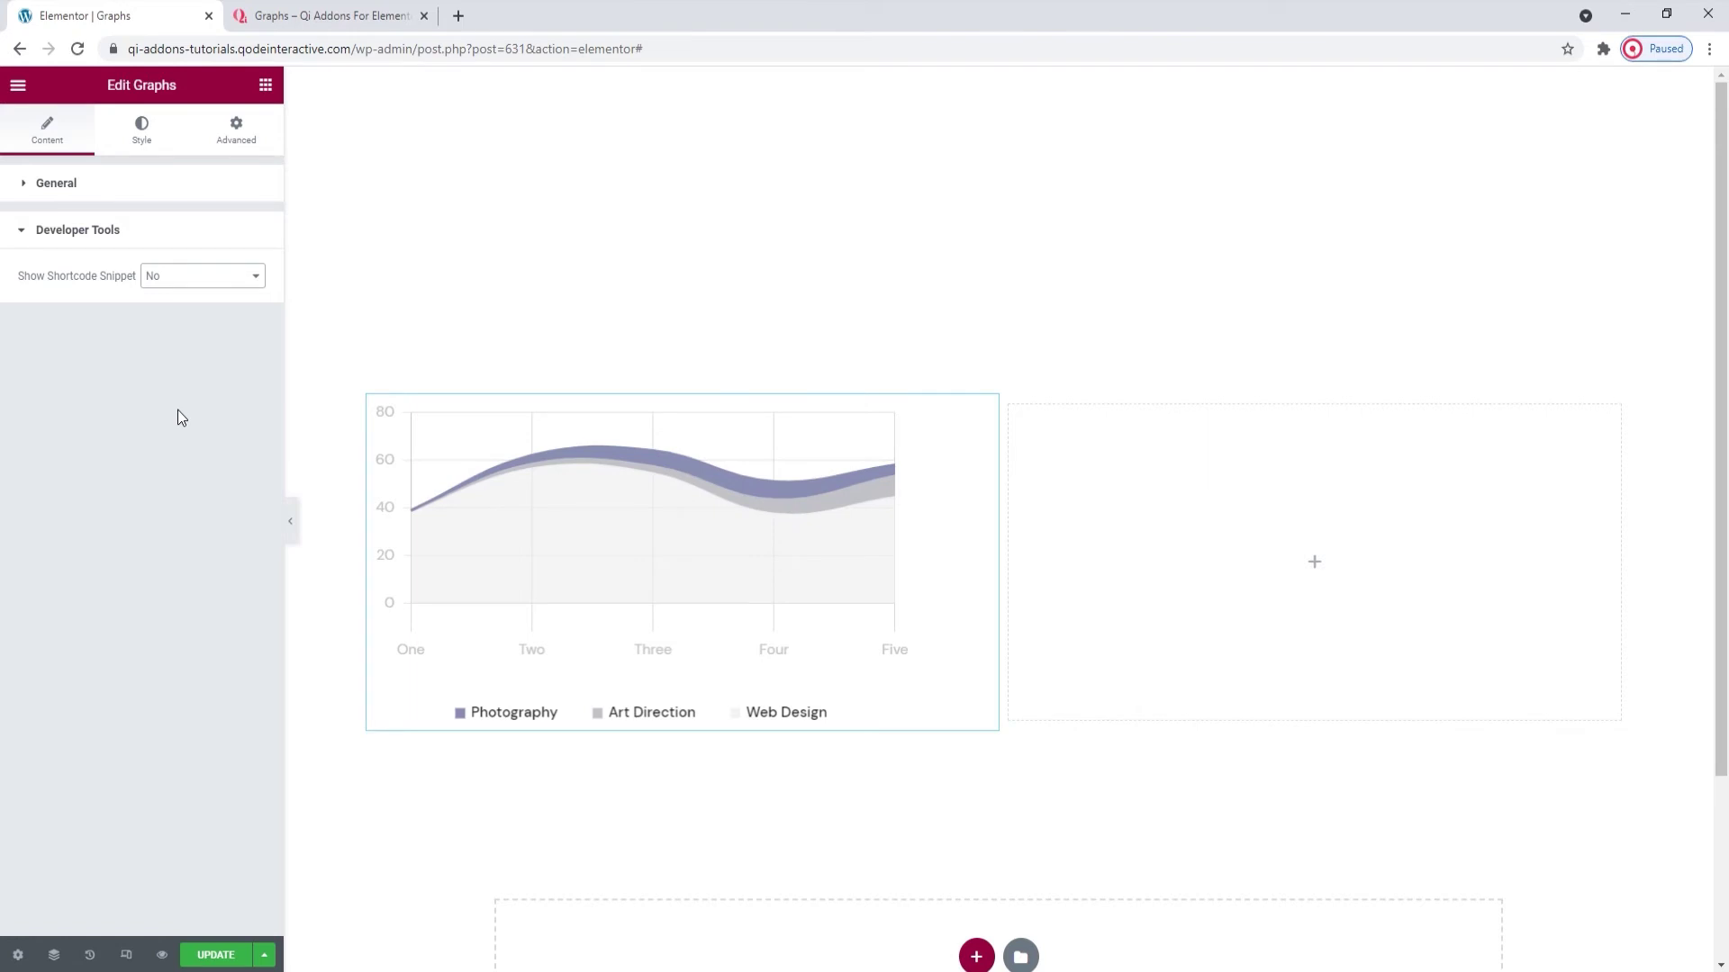
- Find the Graphs widget and add it to the empty column beside the first graph
{"action": "left_click", "coordinate": [265, 85]}
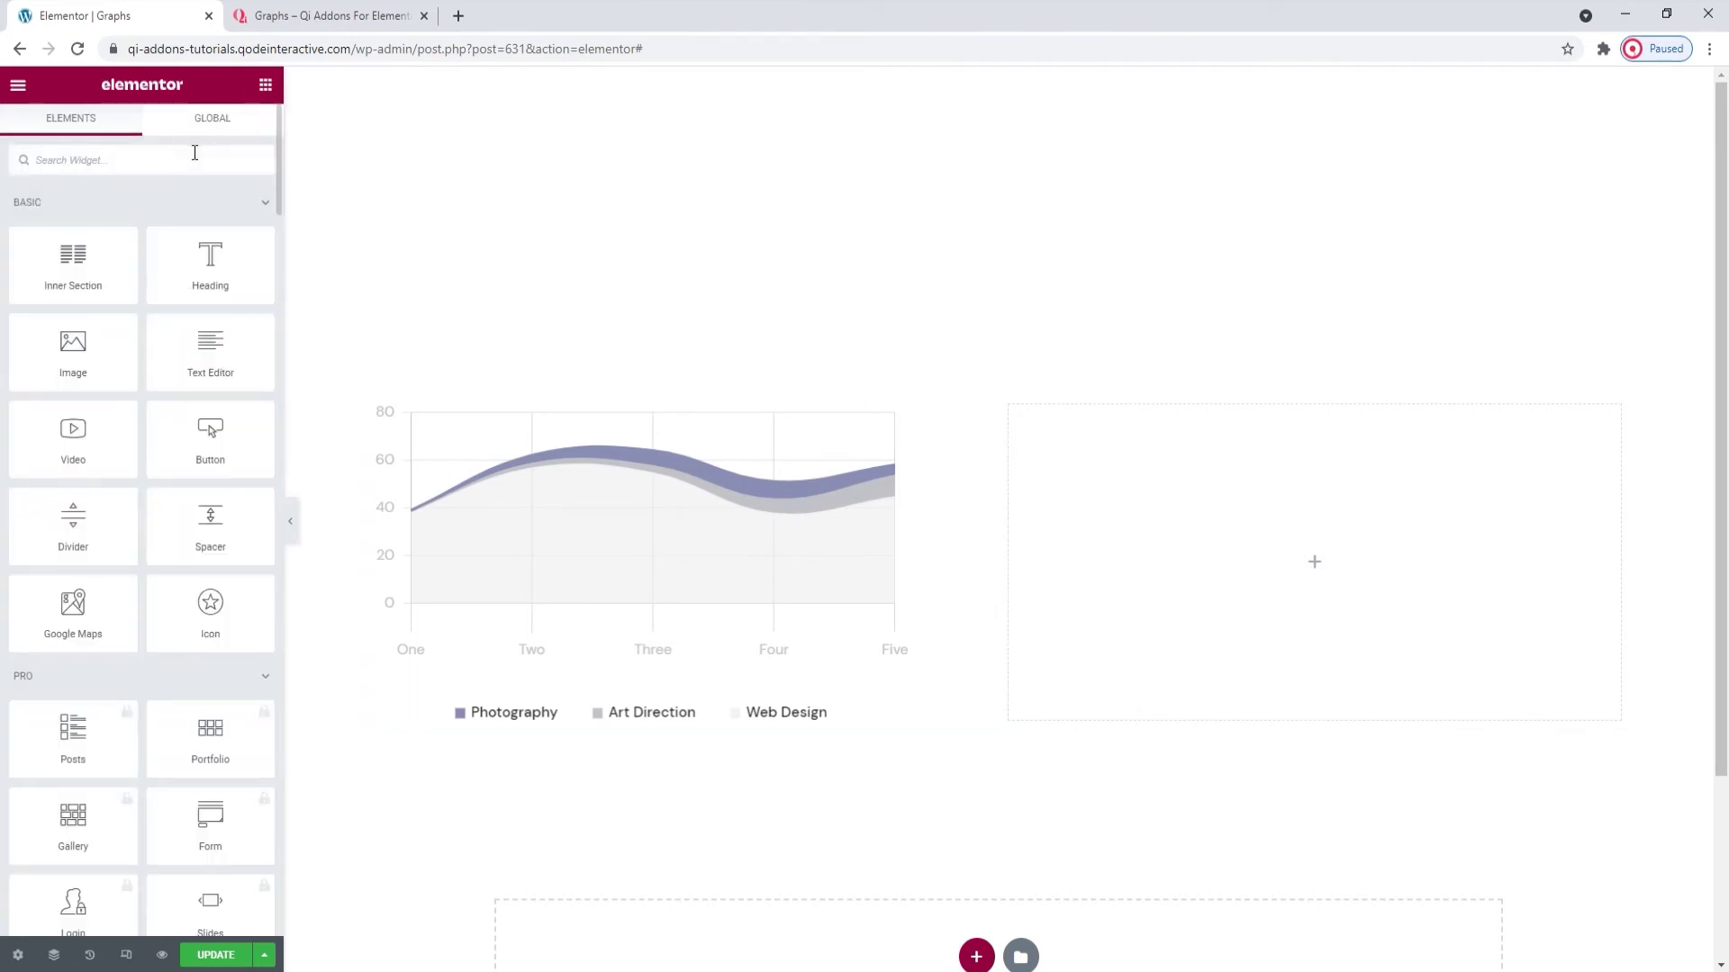
{"action": "type", "text": "grap"}
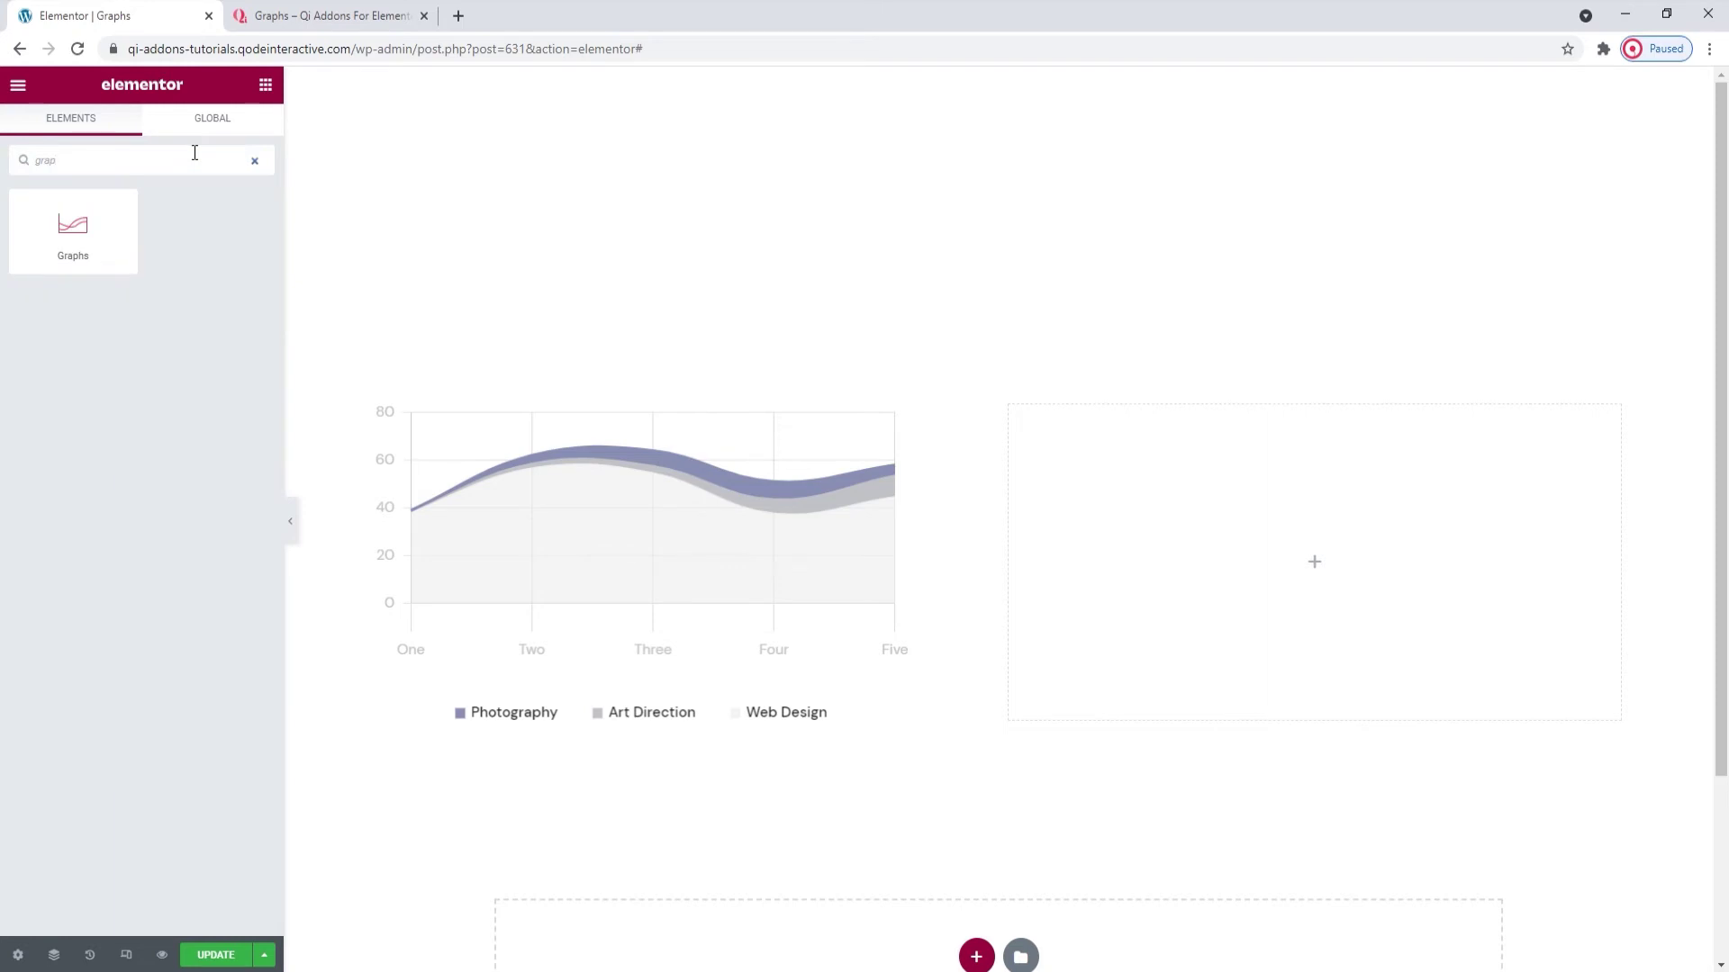
{"action": "left_click_drag", "start_coordinate": [73, 225], "coordinate": [1130, 516]}
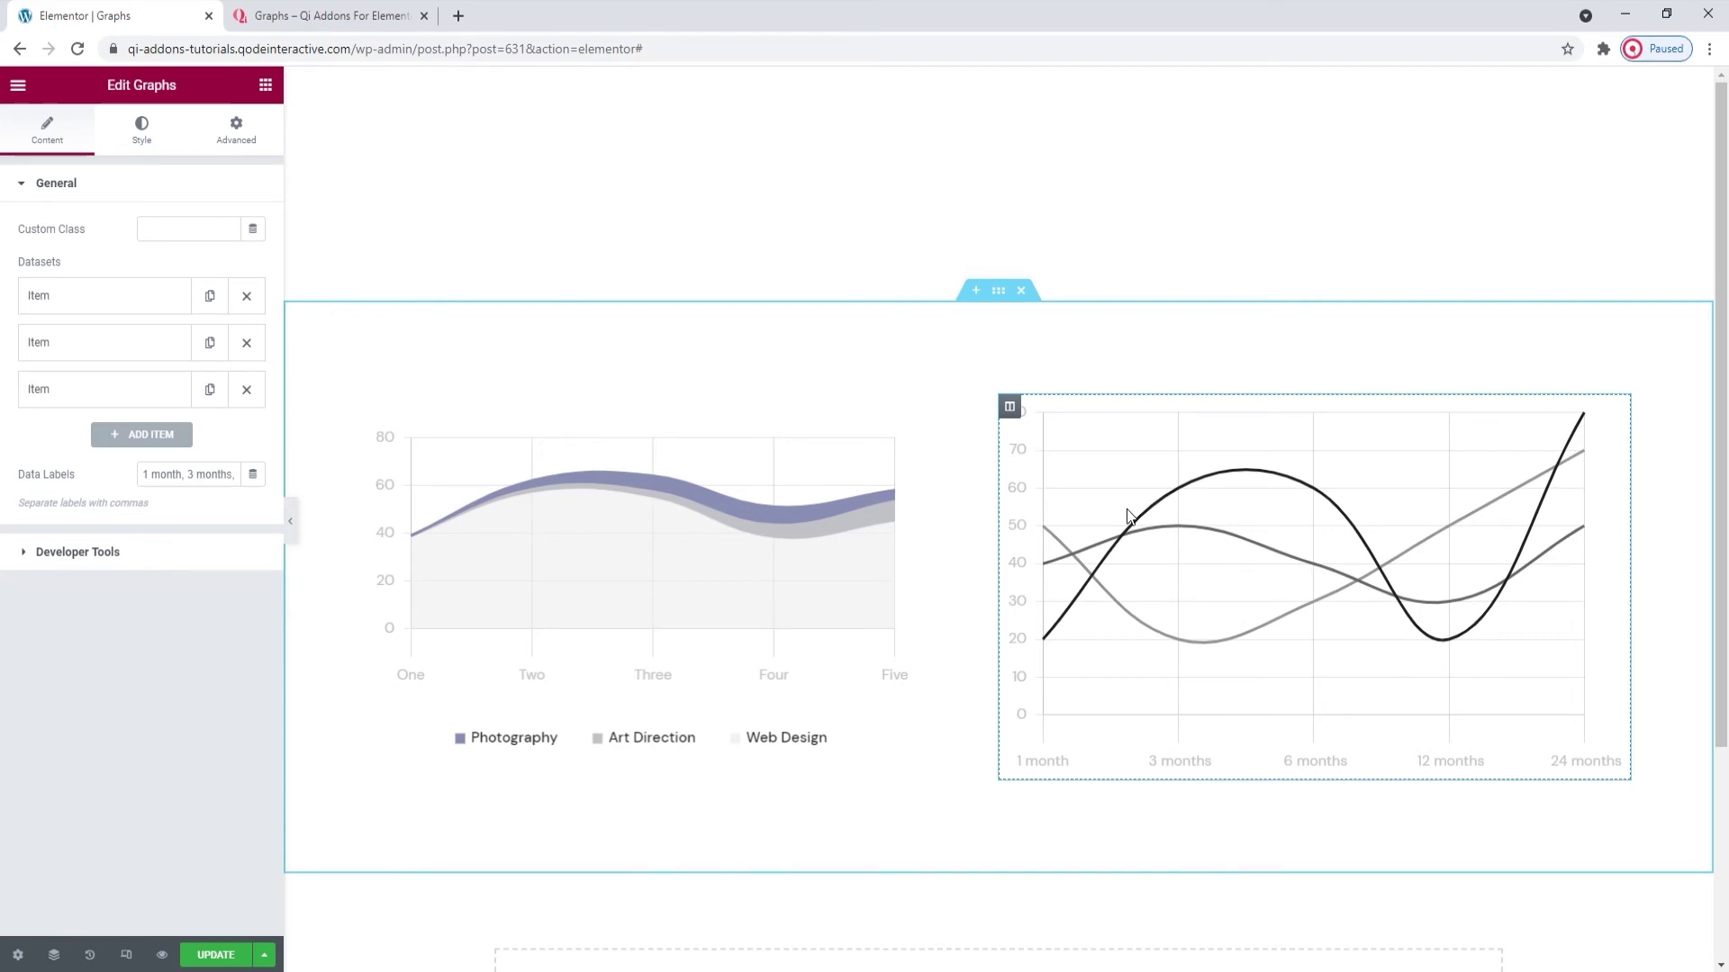
- Set the new graph's data labels to One,Two,Three,Four and delete its third dataset item
{"action": "triple_click", "coordinate": [218, 474]}
{"action": "key", "text": "BackSpace"}
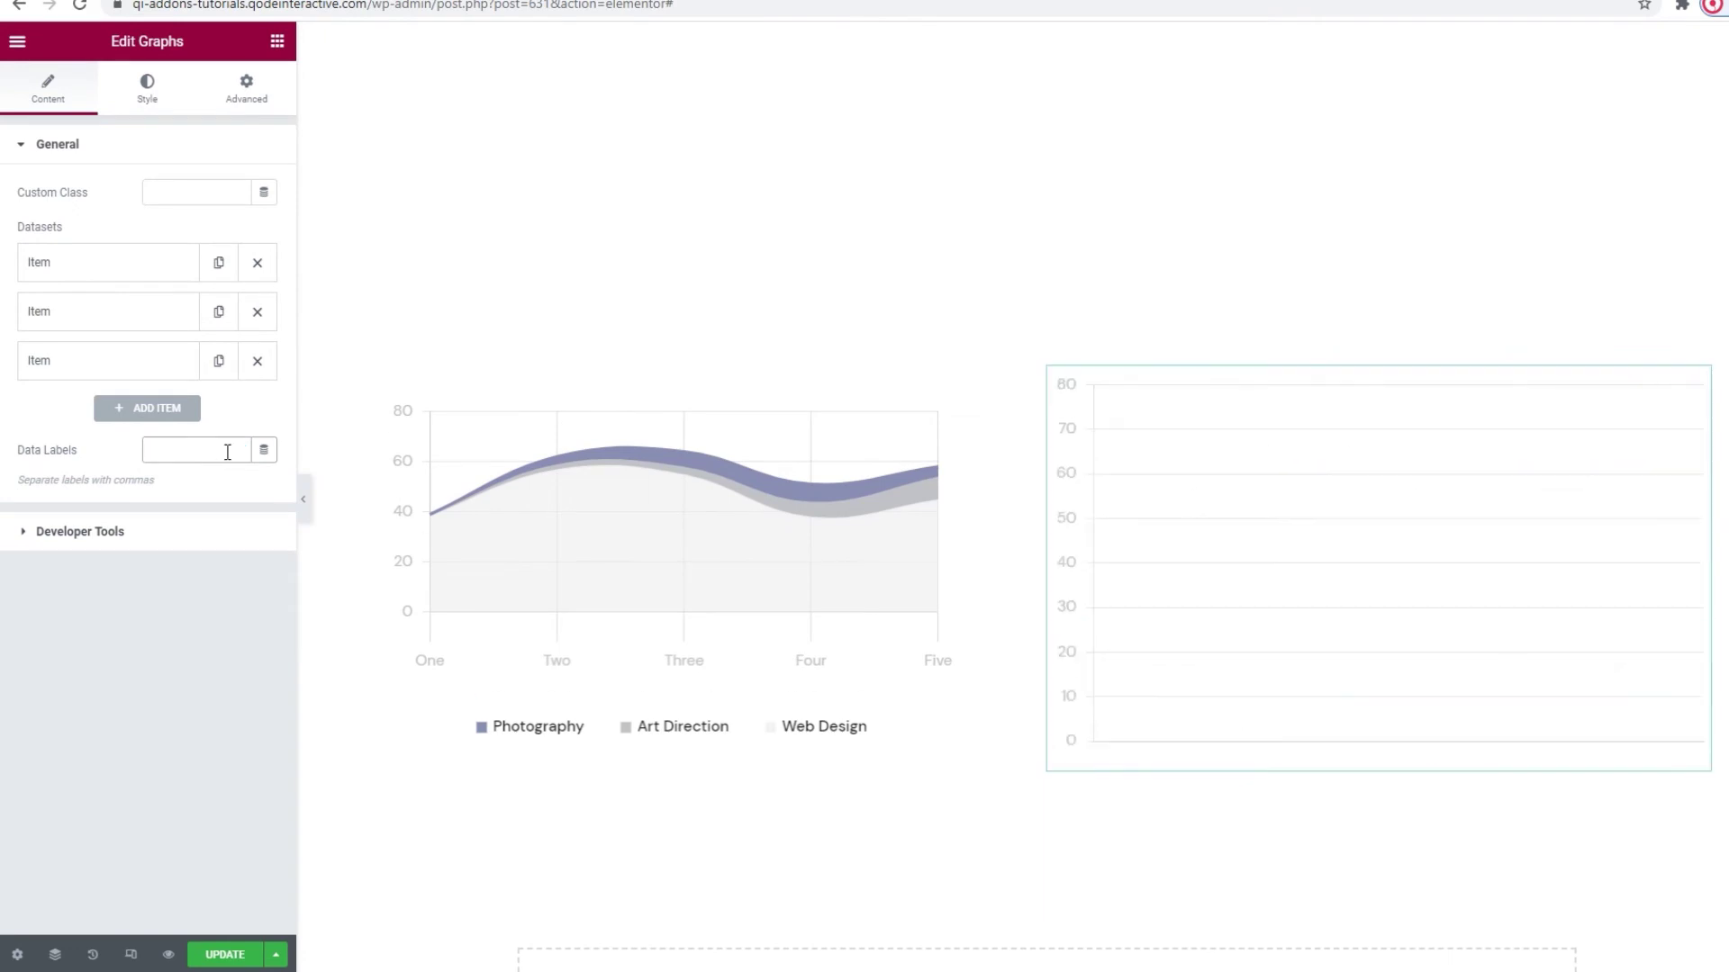
{"action": "type", "text": "One,"}
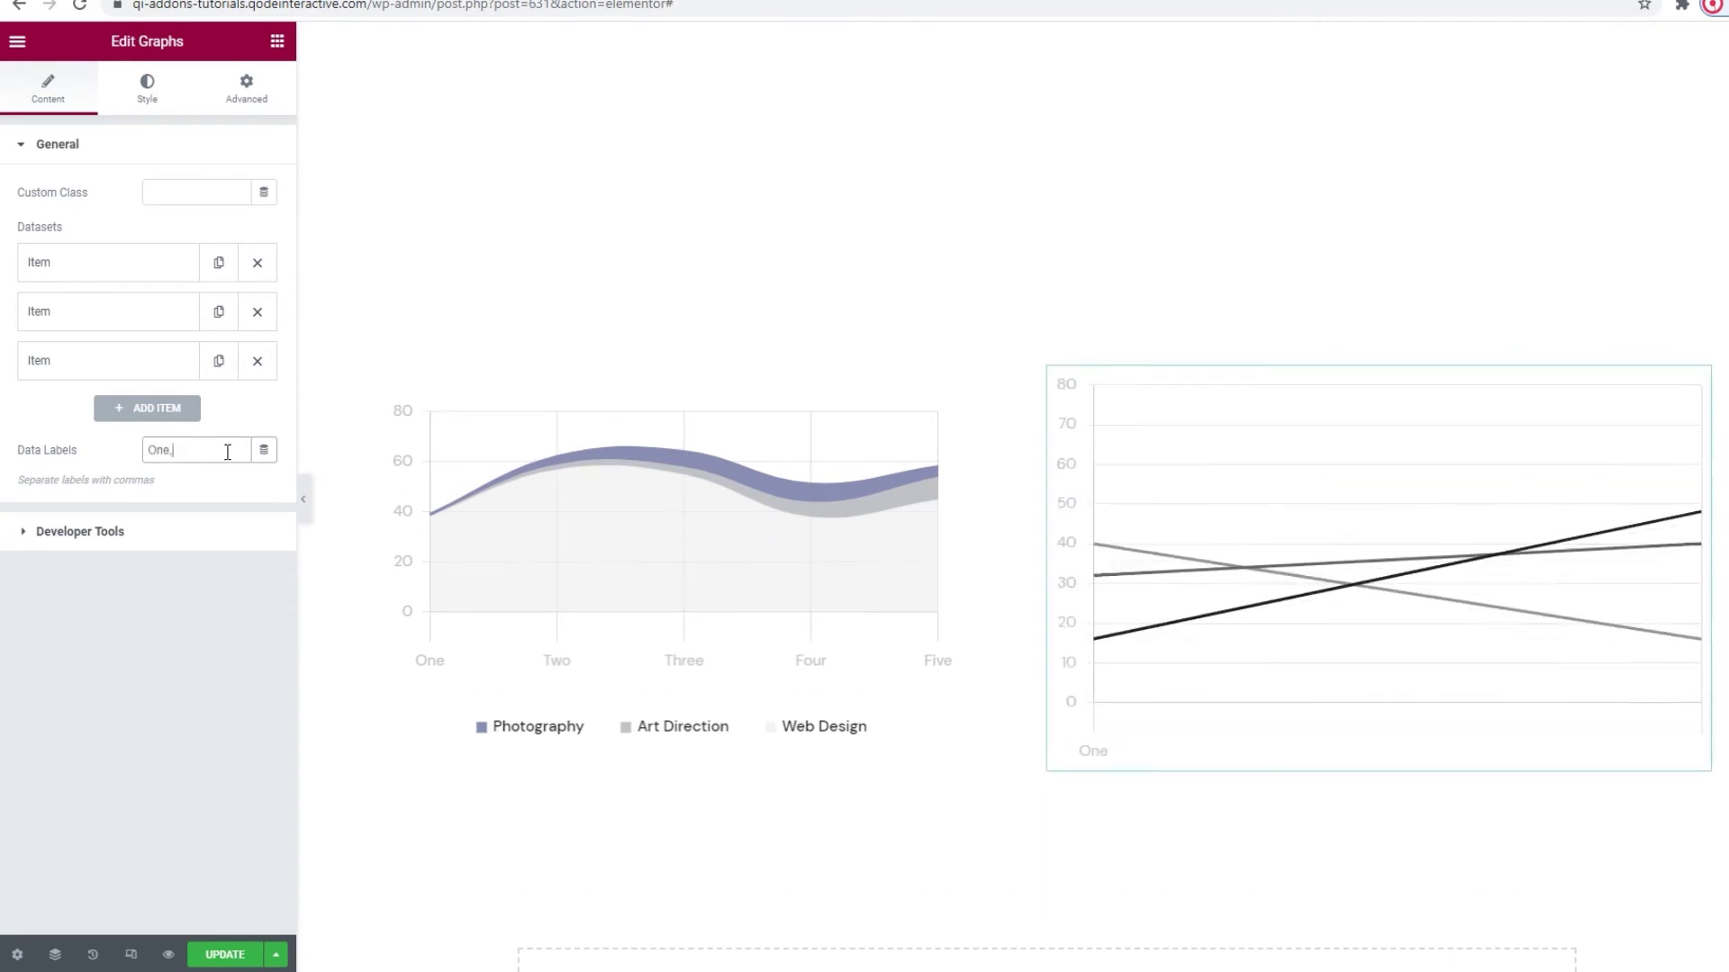
{"action": "type", "text": "Two,"}
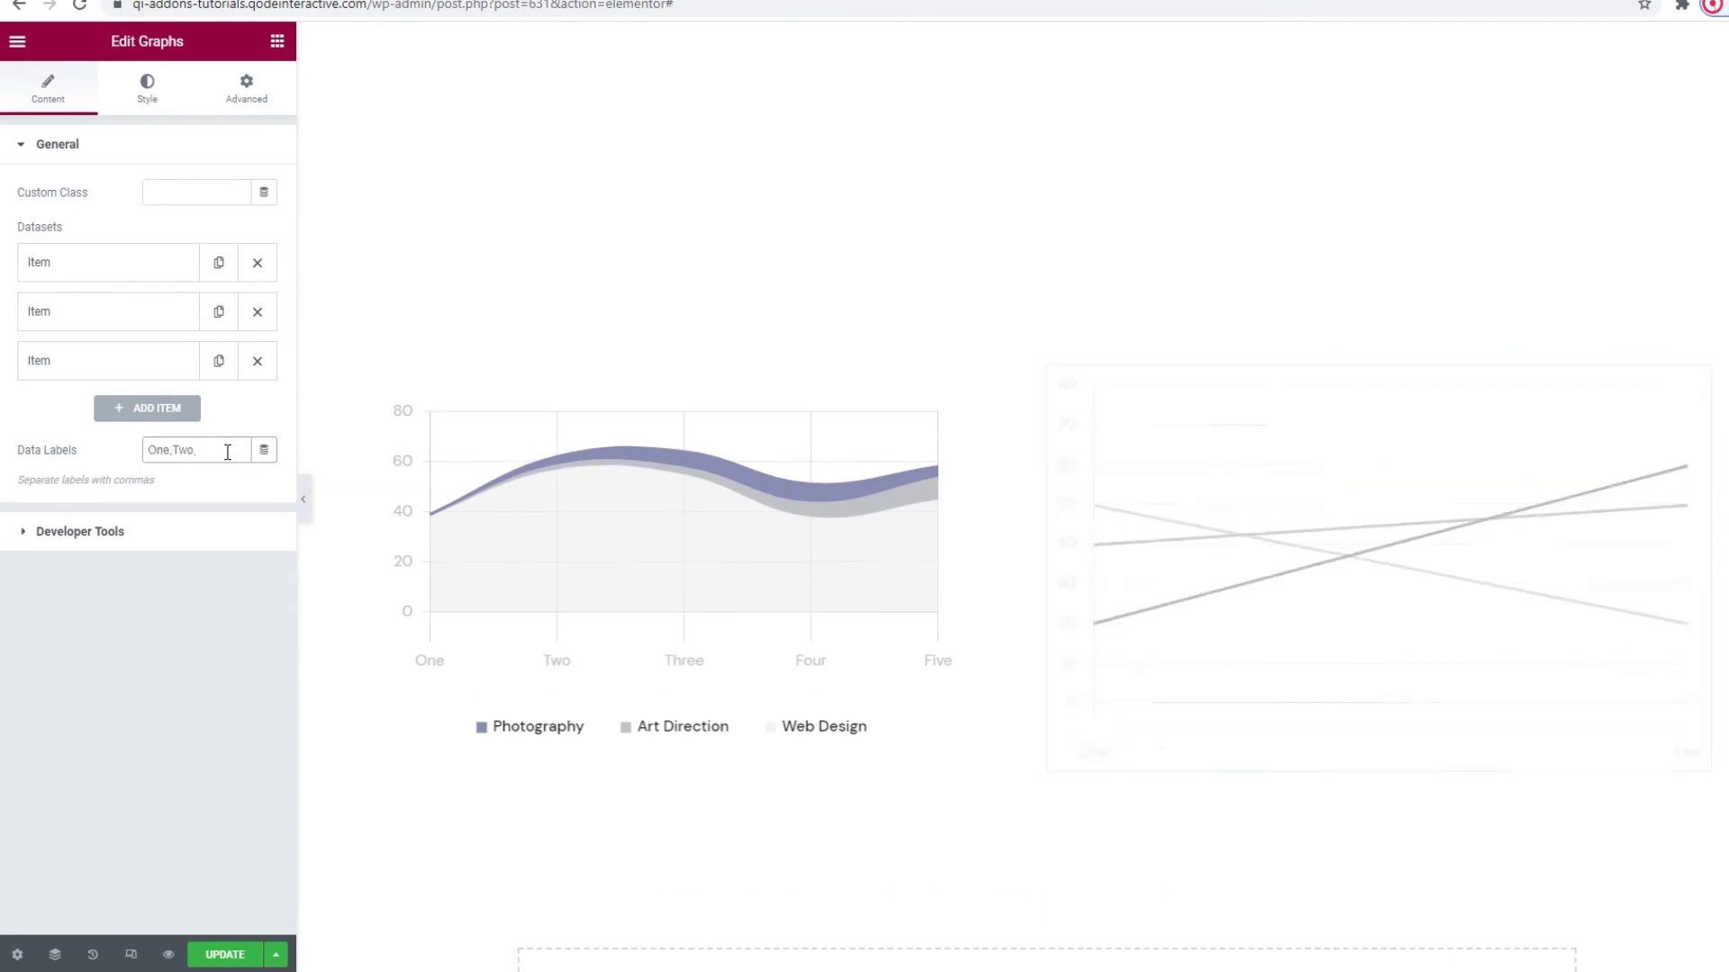
{"action": "type", "text": "Three"}
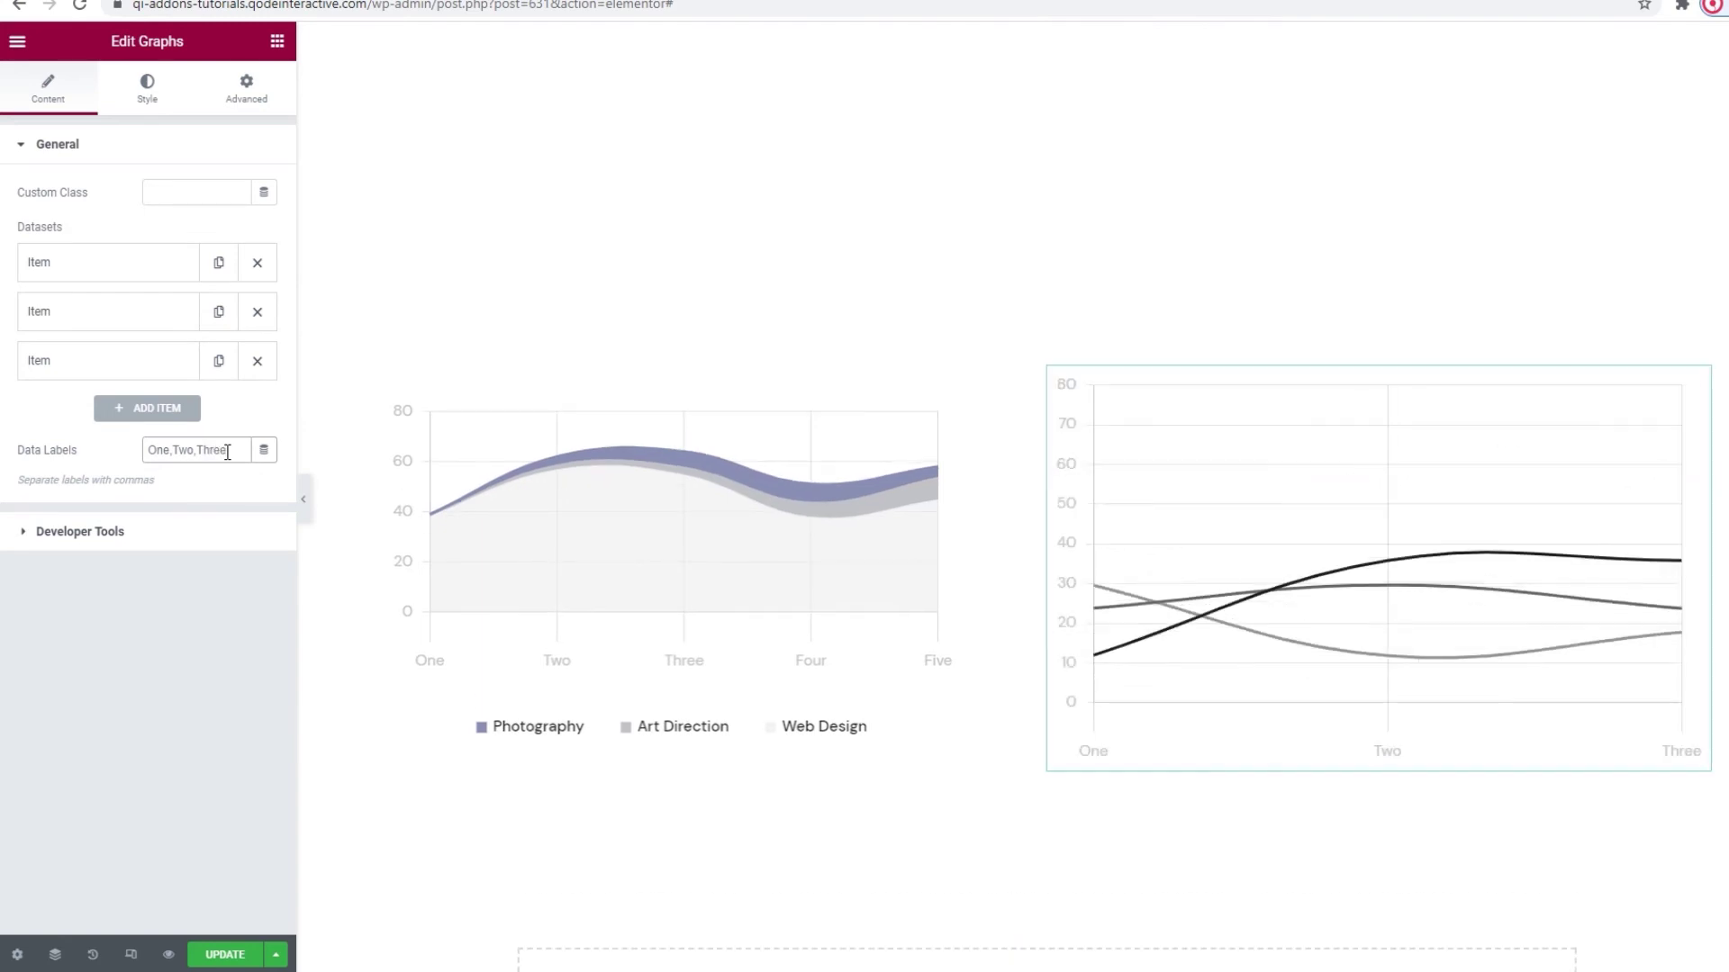
{"action": "type", "text": ",Four"}
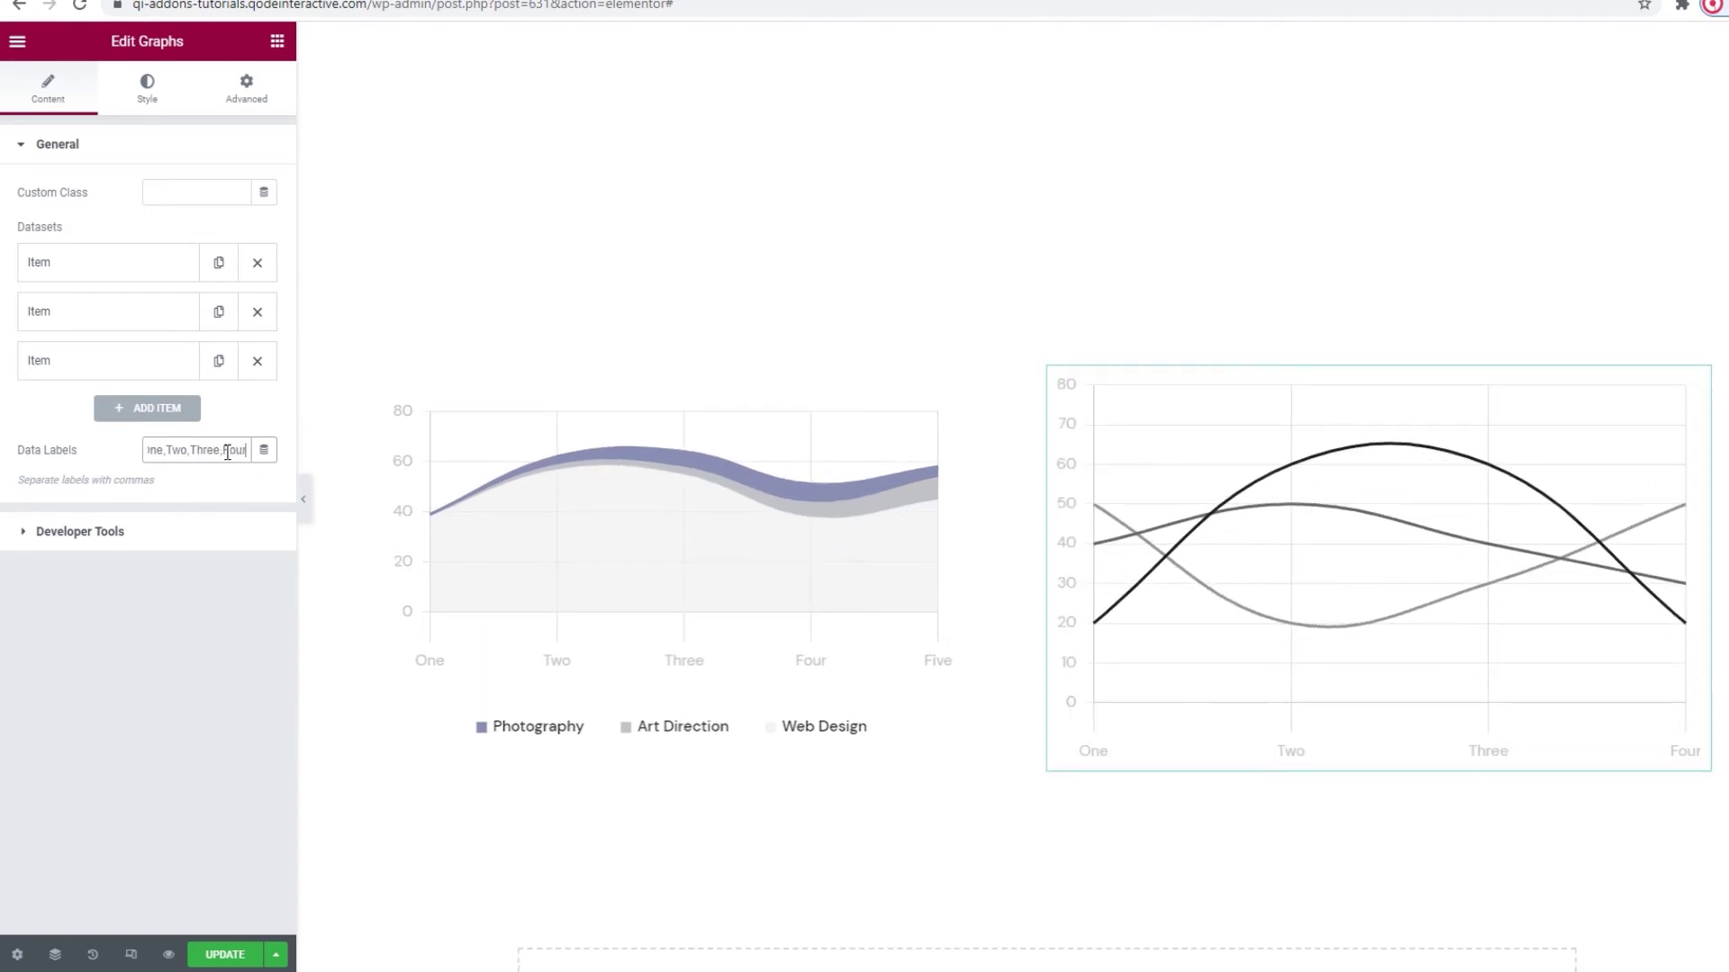
{"action": "left_click", "coordinate": [264, 369]}
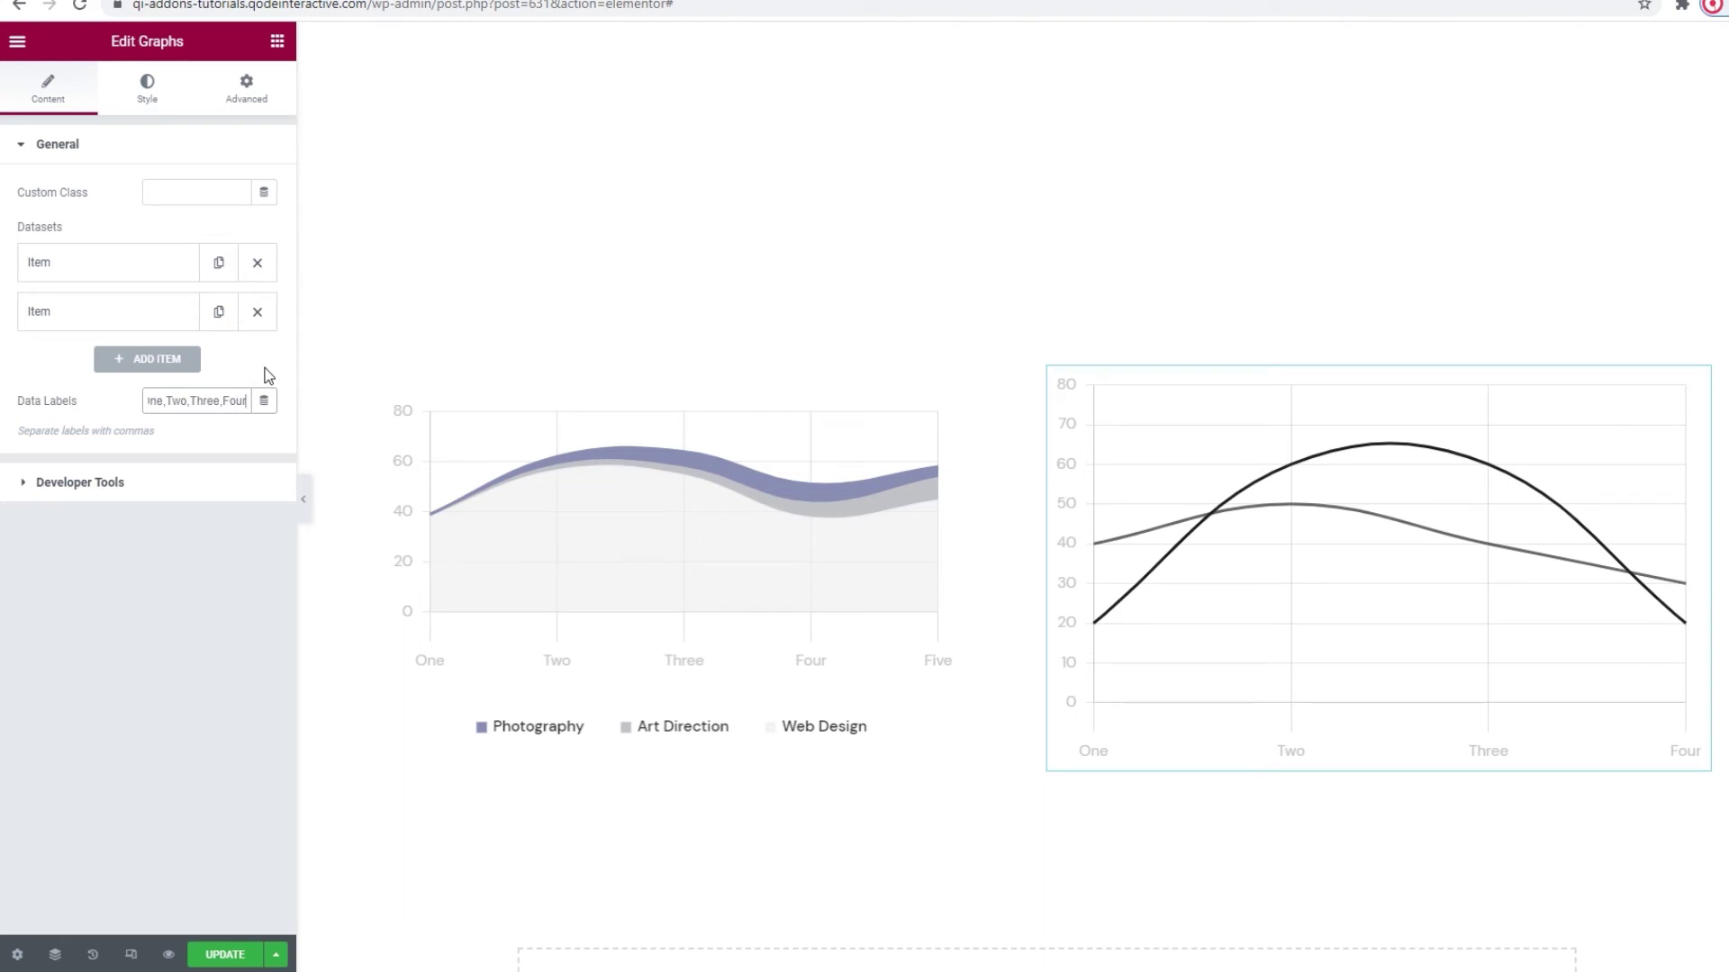
- Change the new graph's type to Bar and set its graph size to 85%
{"action": "left_click", "coordinate": [156, 110]}
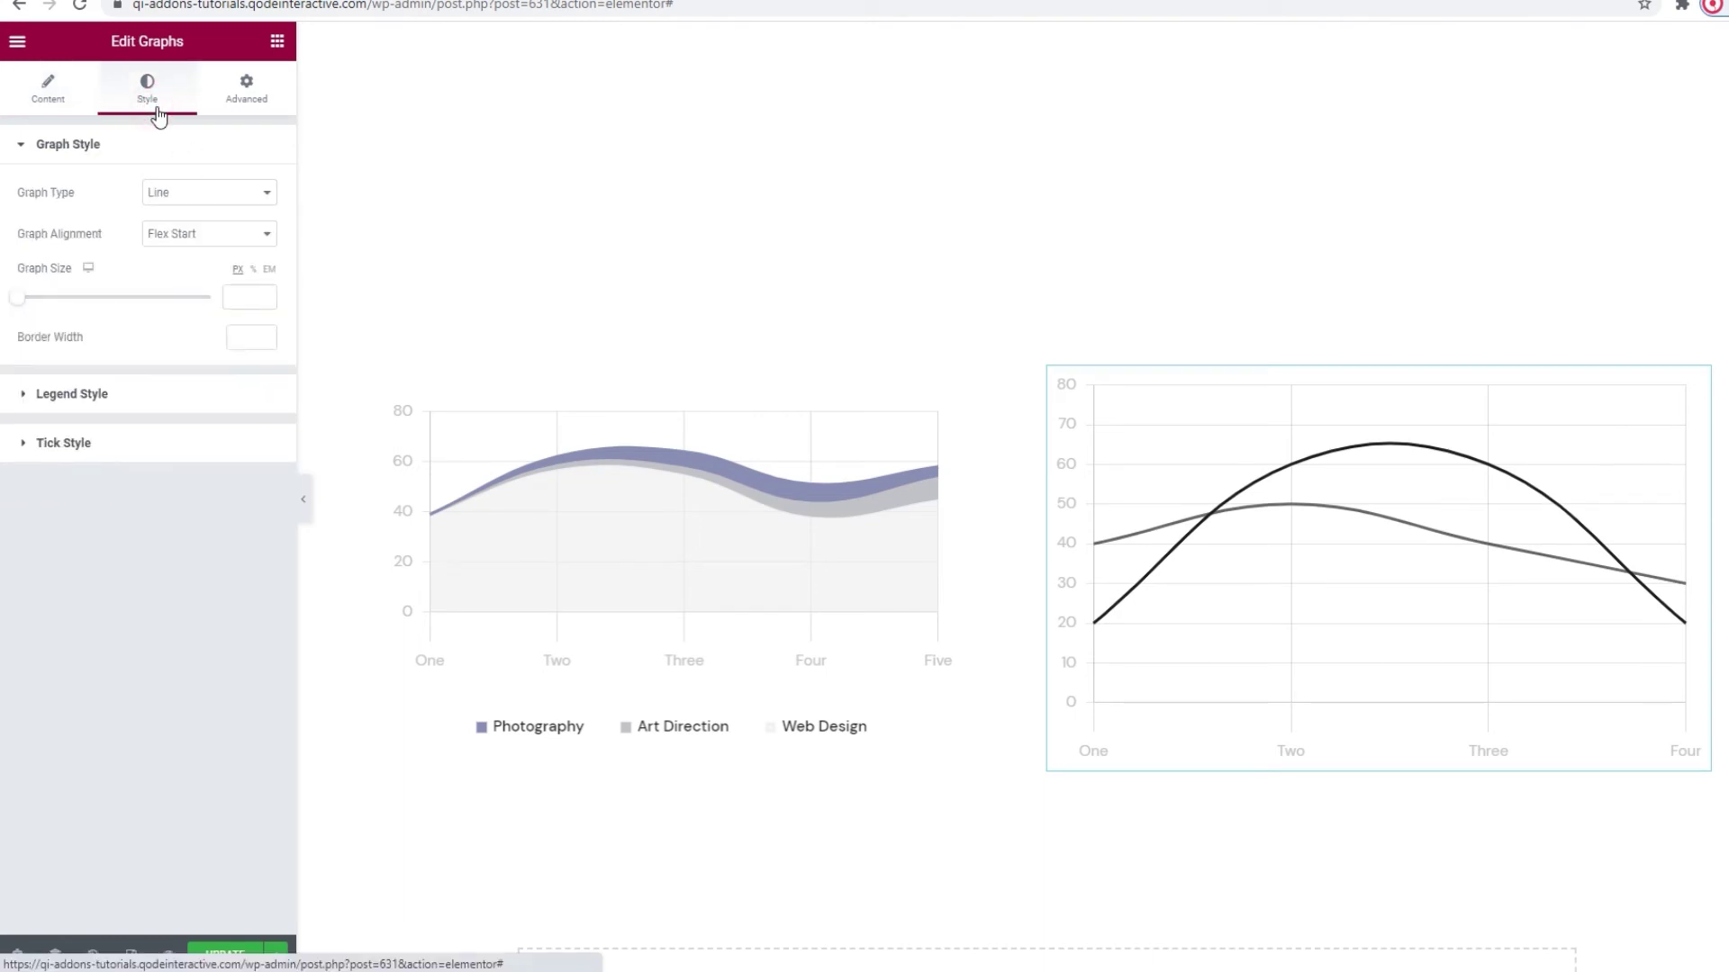
{"action": "left_click", "coordinate": [185, 190]}
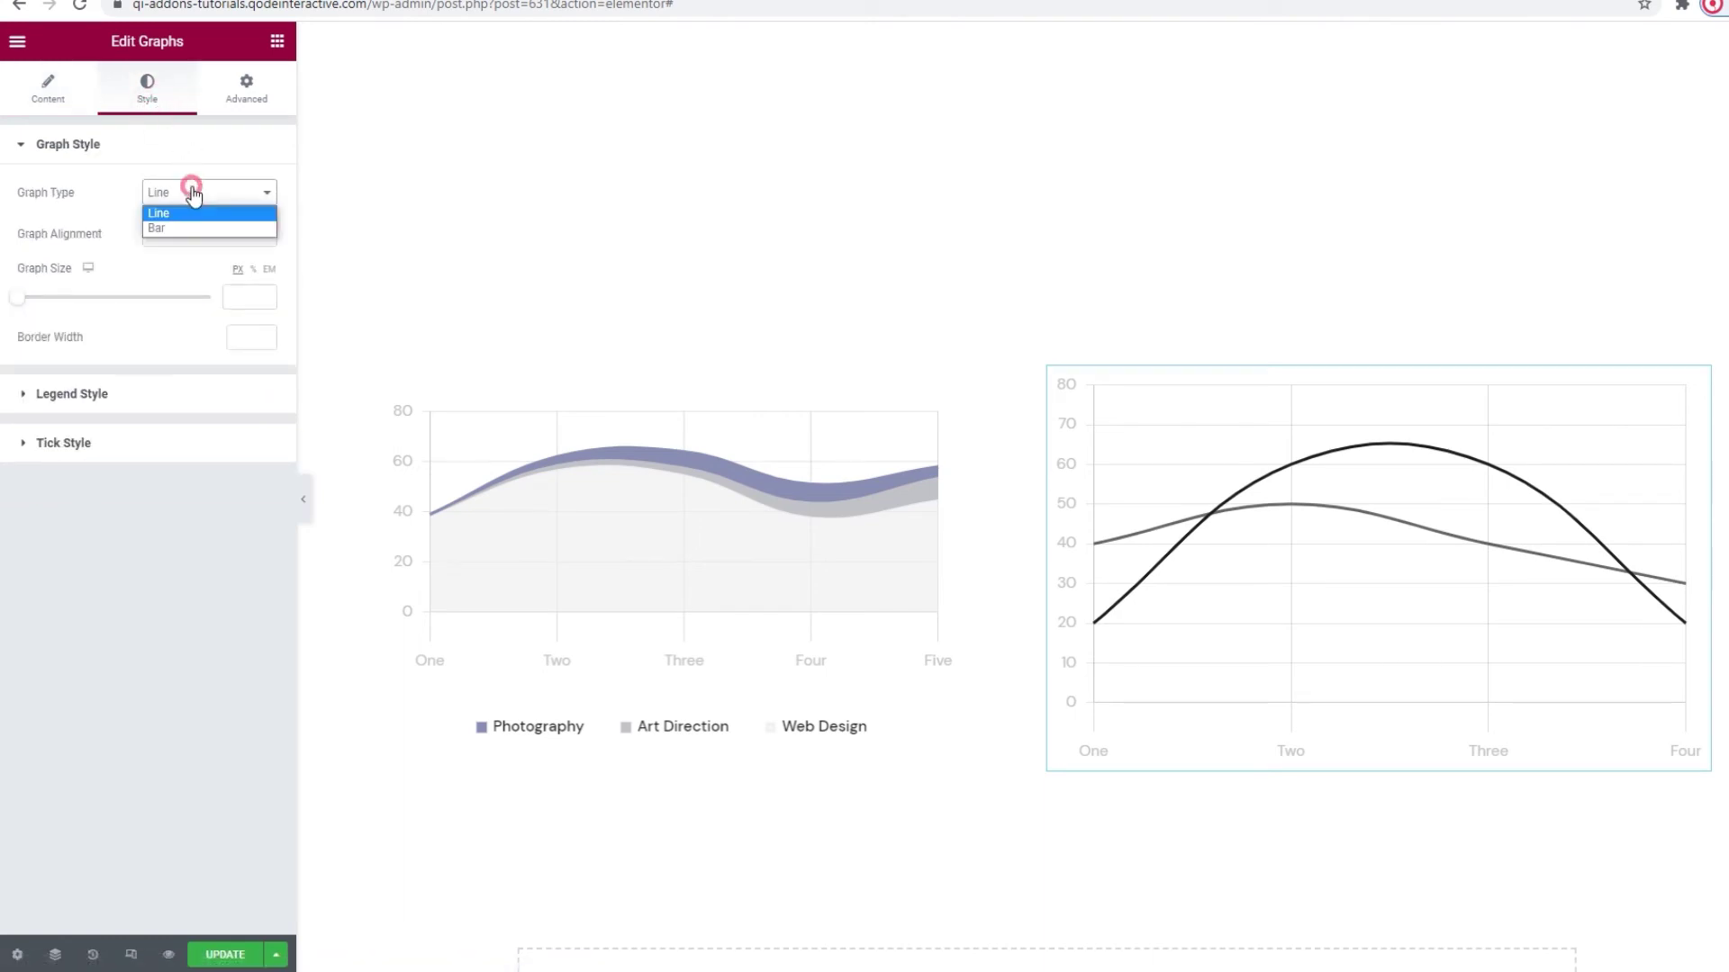
{"action": "left_click", "coordinate": [198, 227]}
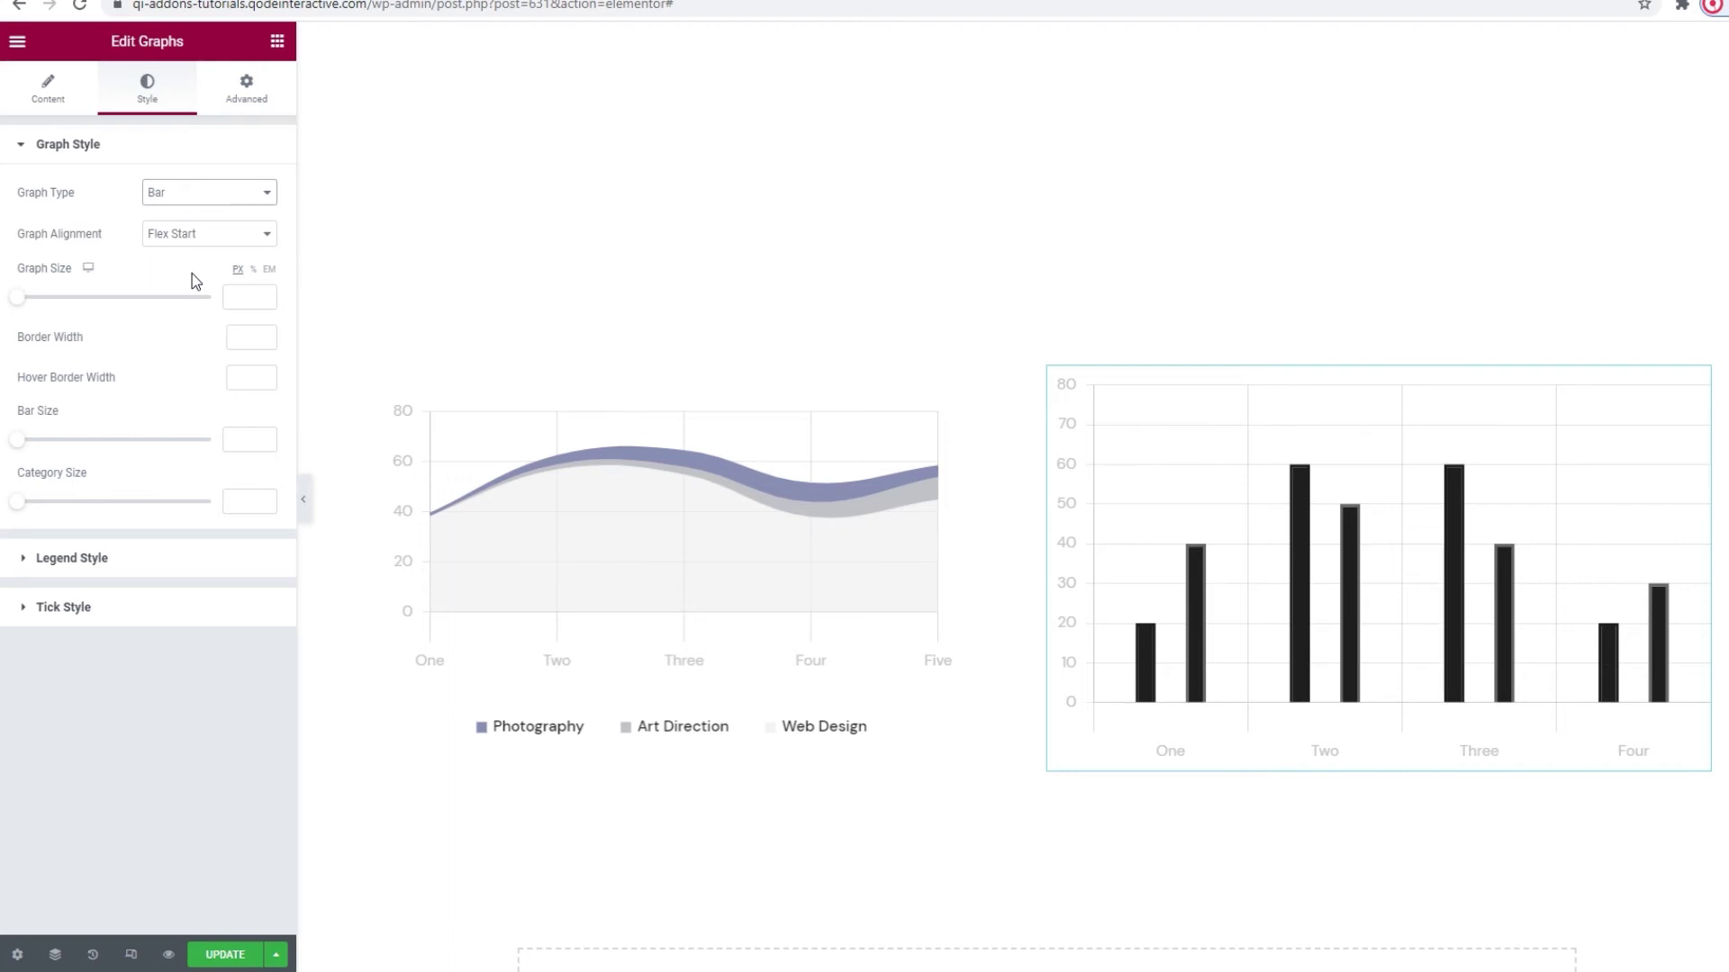
{"action": "left_click", "coordinate": [253, 270]}
{"action": "left_click", "coordinate": [242, 303]}
{"action": "type", "text": "85"}
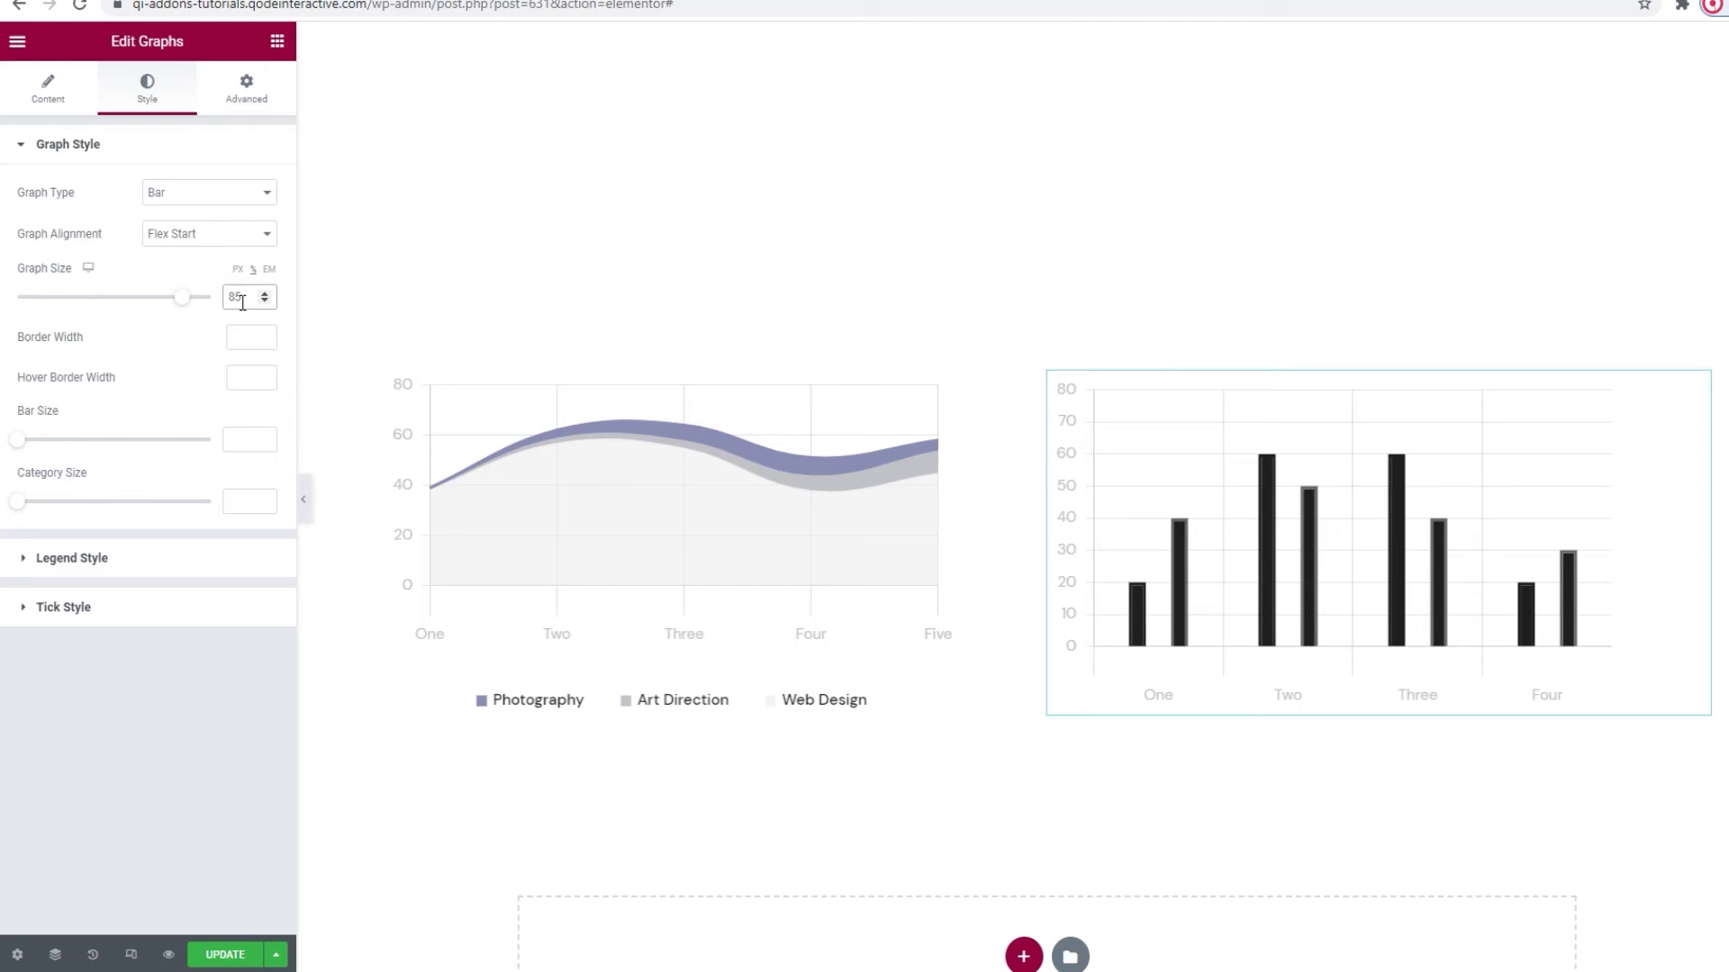
- Set both the border width and the hover border width of the bar graph to 0
{"action": "left_click", "coordinate": [187, 342]}
{"action": "mouse_move", "coordinate": [1142, 641]}
{"action": "left_click", "coordinate": [235, 343]}
{"action": "type", "text": "0"}
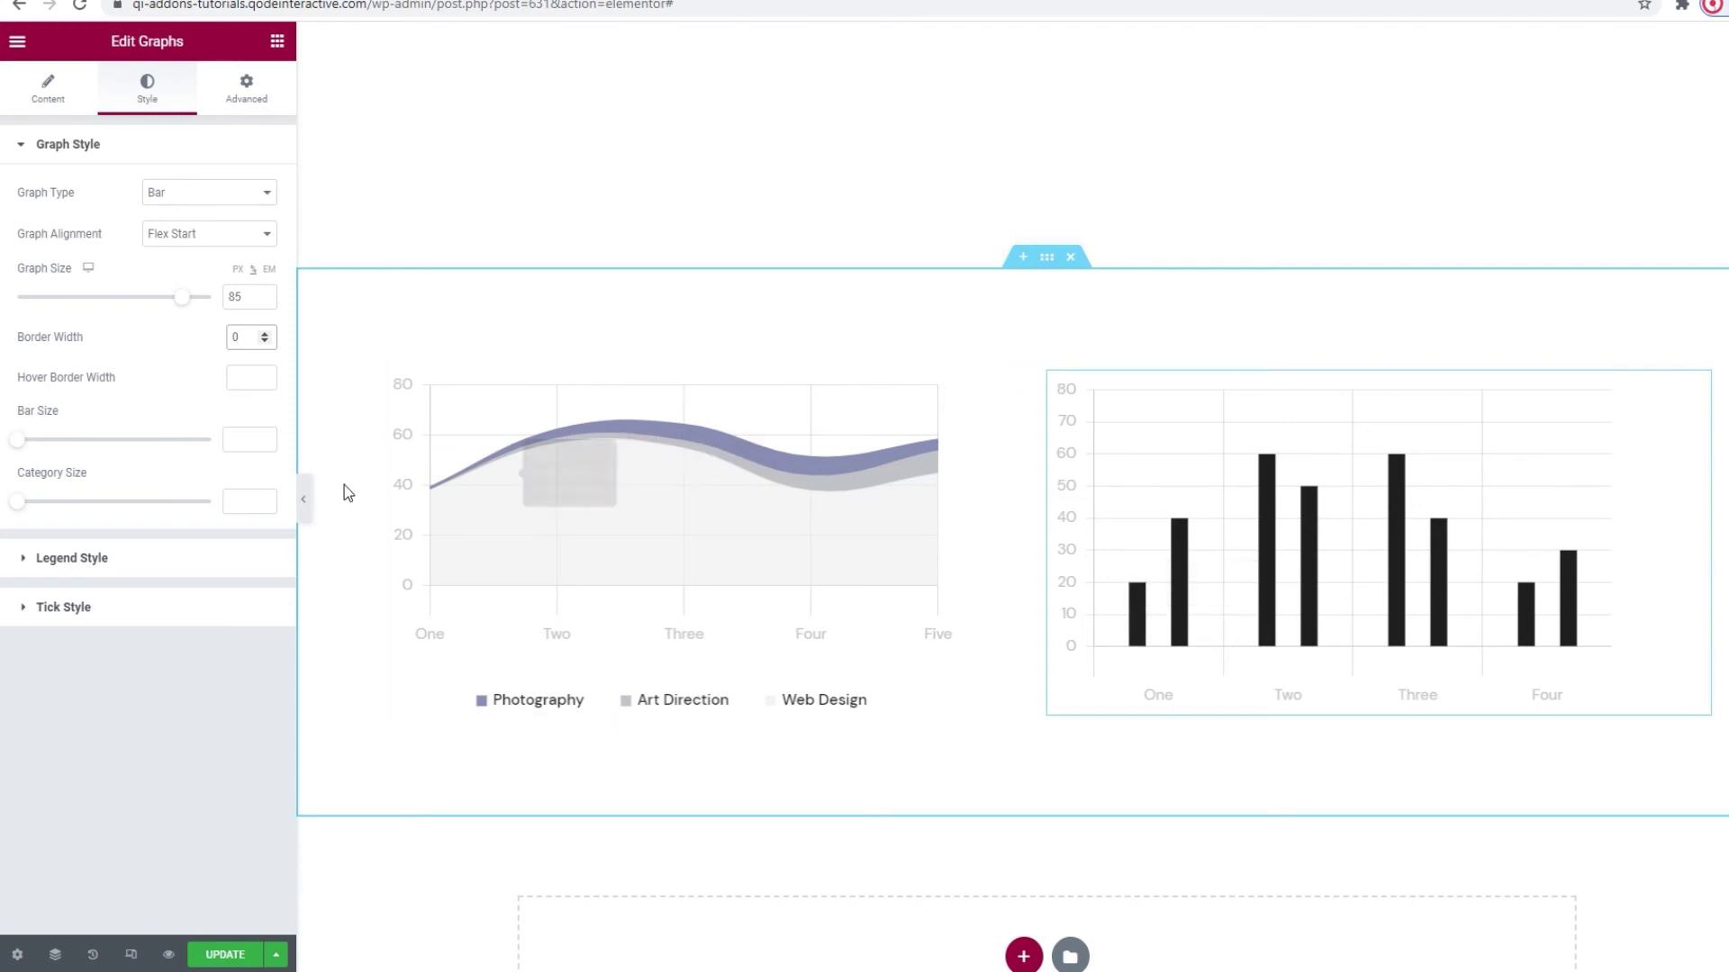
{"action": "left_click", "coordinate": [245, 379]}
{"action": "type", "text": "0"}
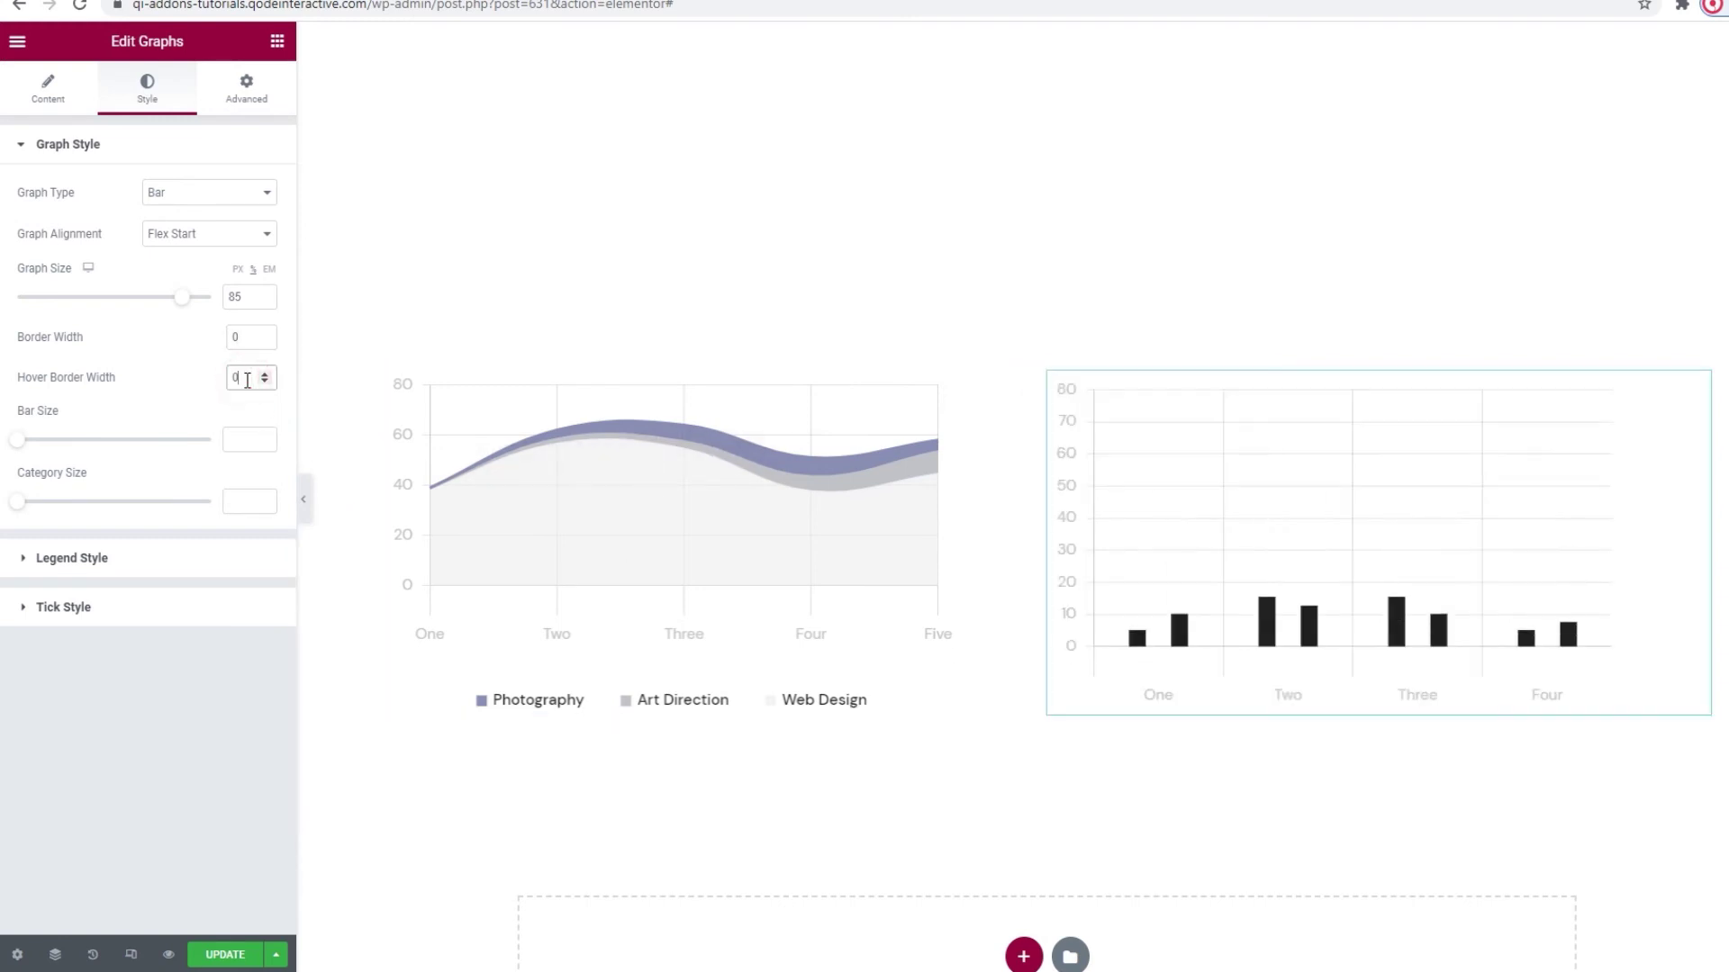
- Try category sizes of 1 and 0.5 for the bar graph
{"action": "left_click", "coordinate": [194, 384]}
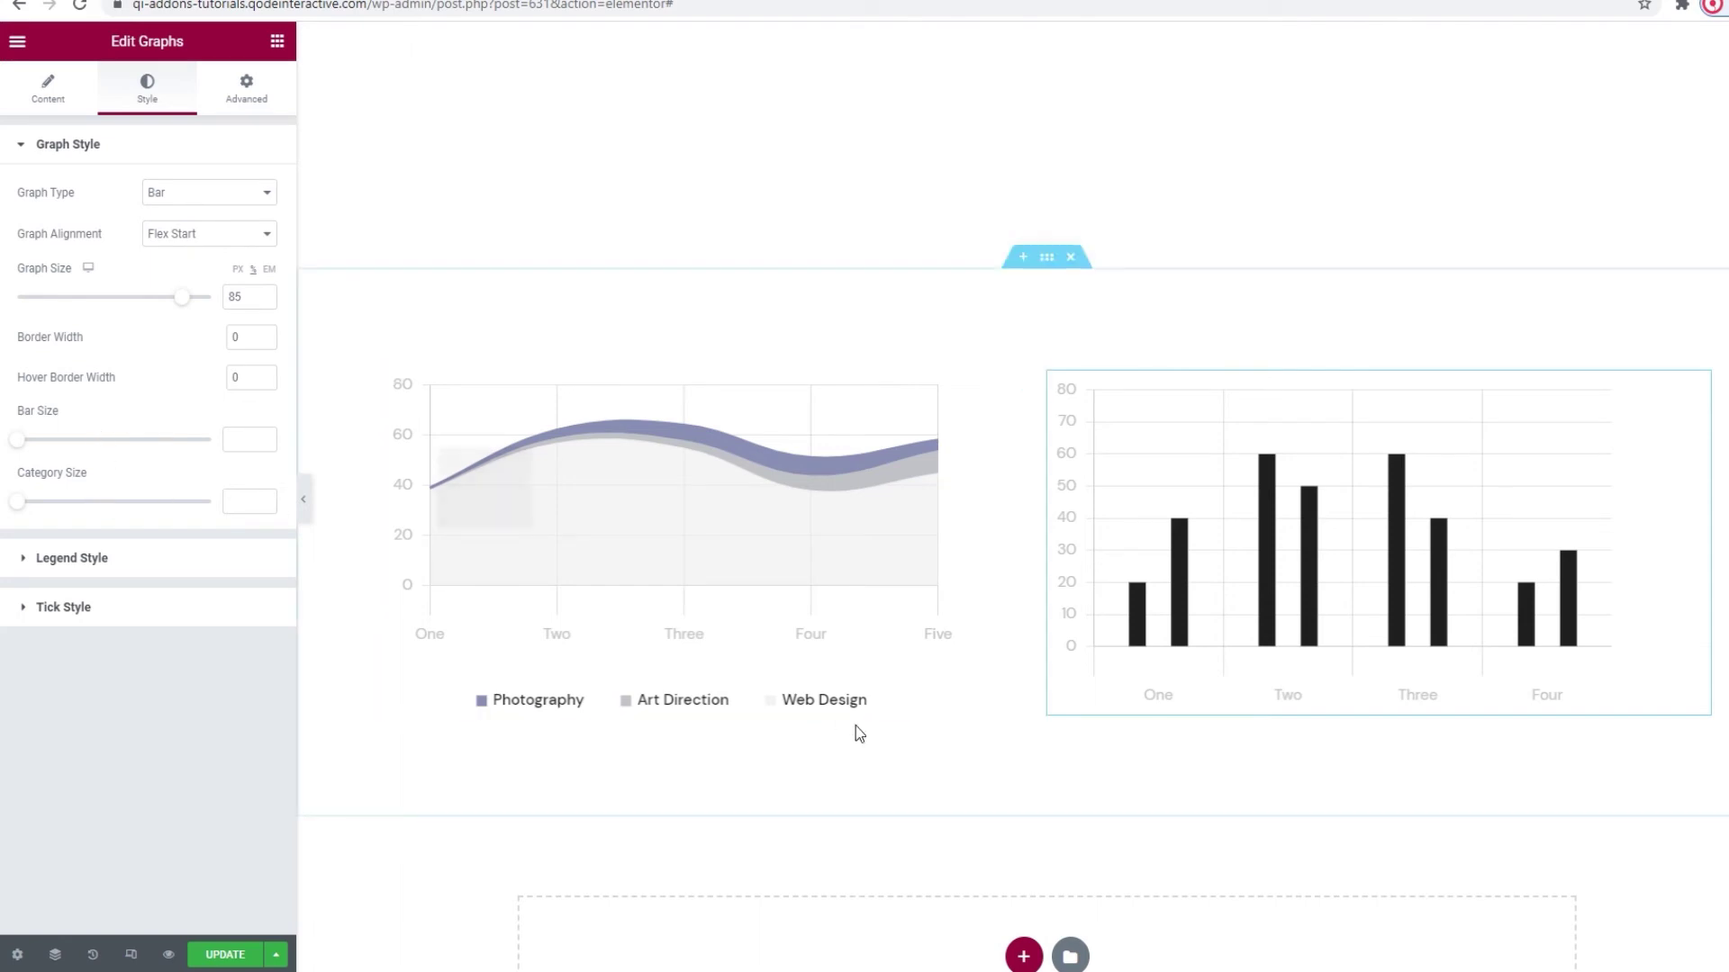
{"action": "mouse_move", "coordinate": [1142, 648]}
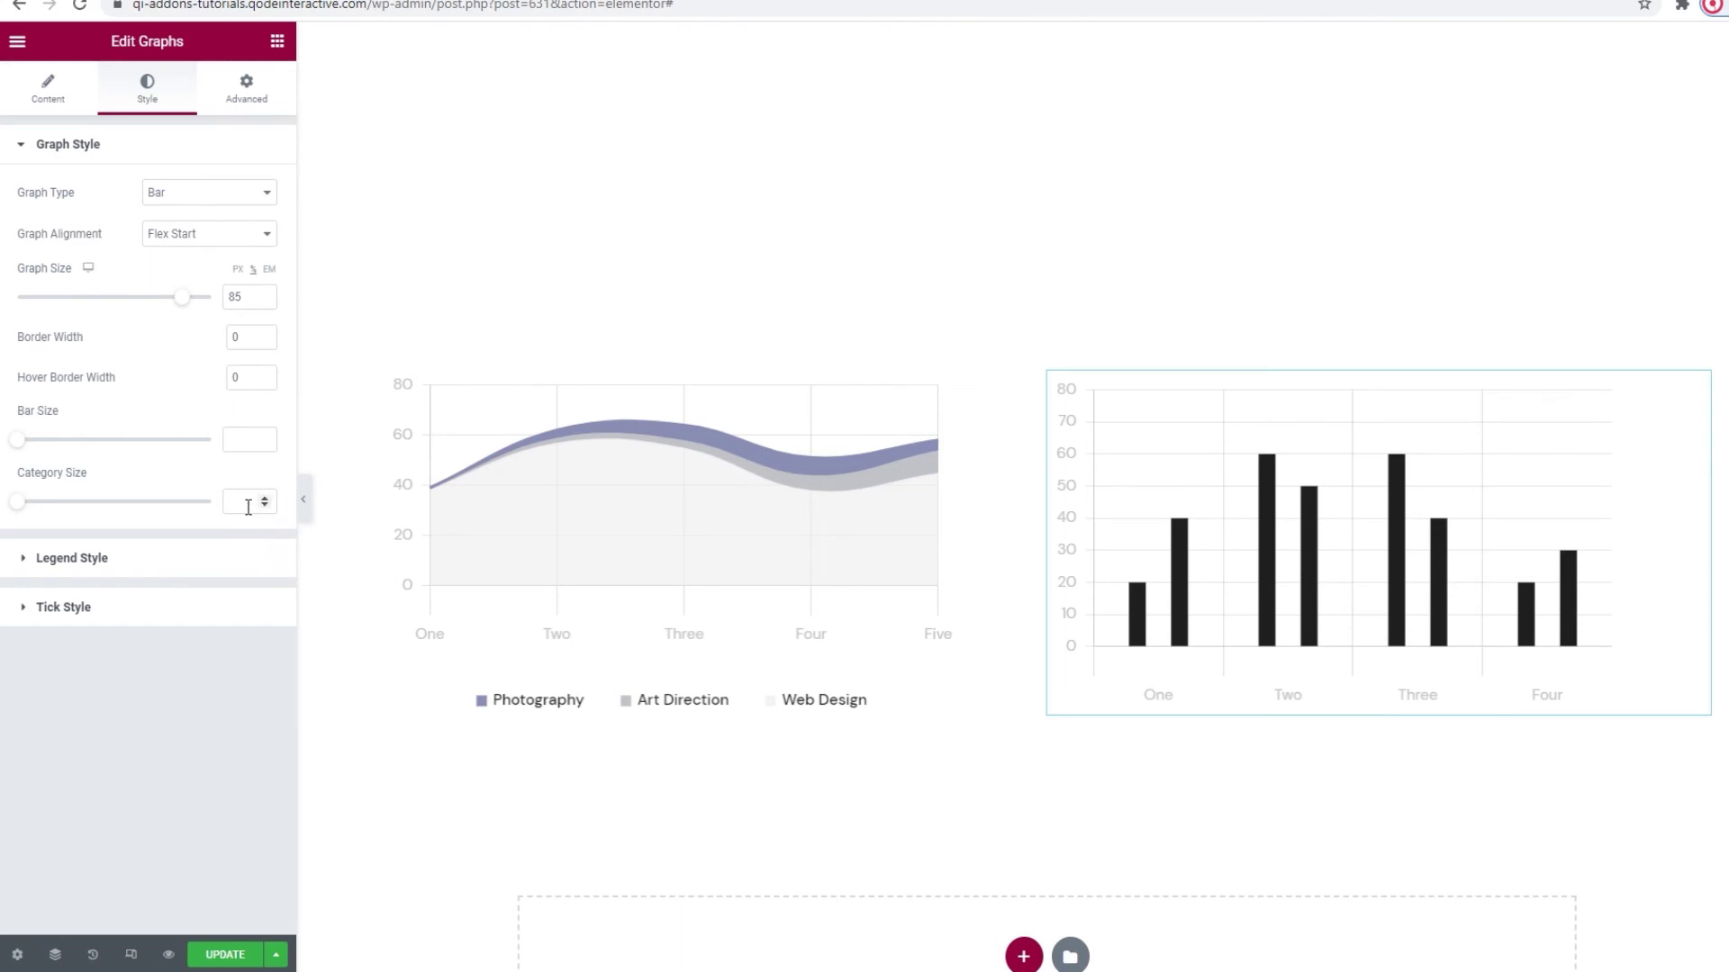
{"action": "type", "text": "1"}
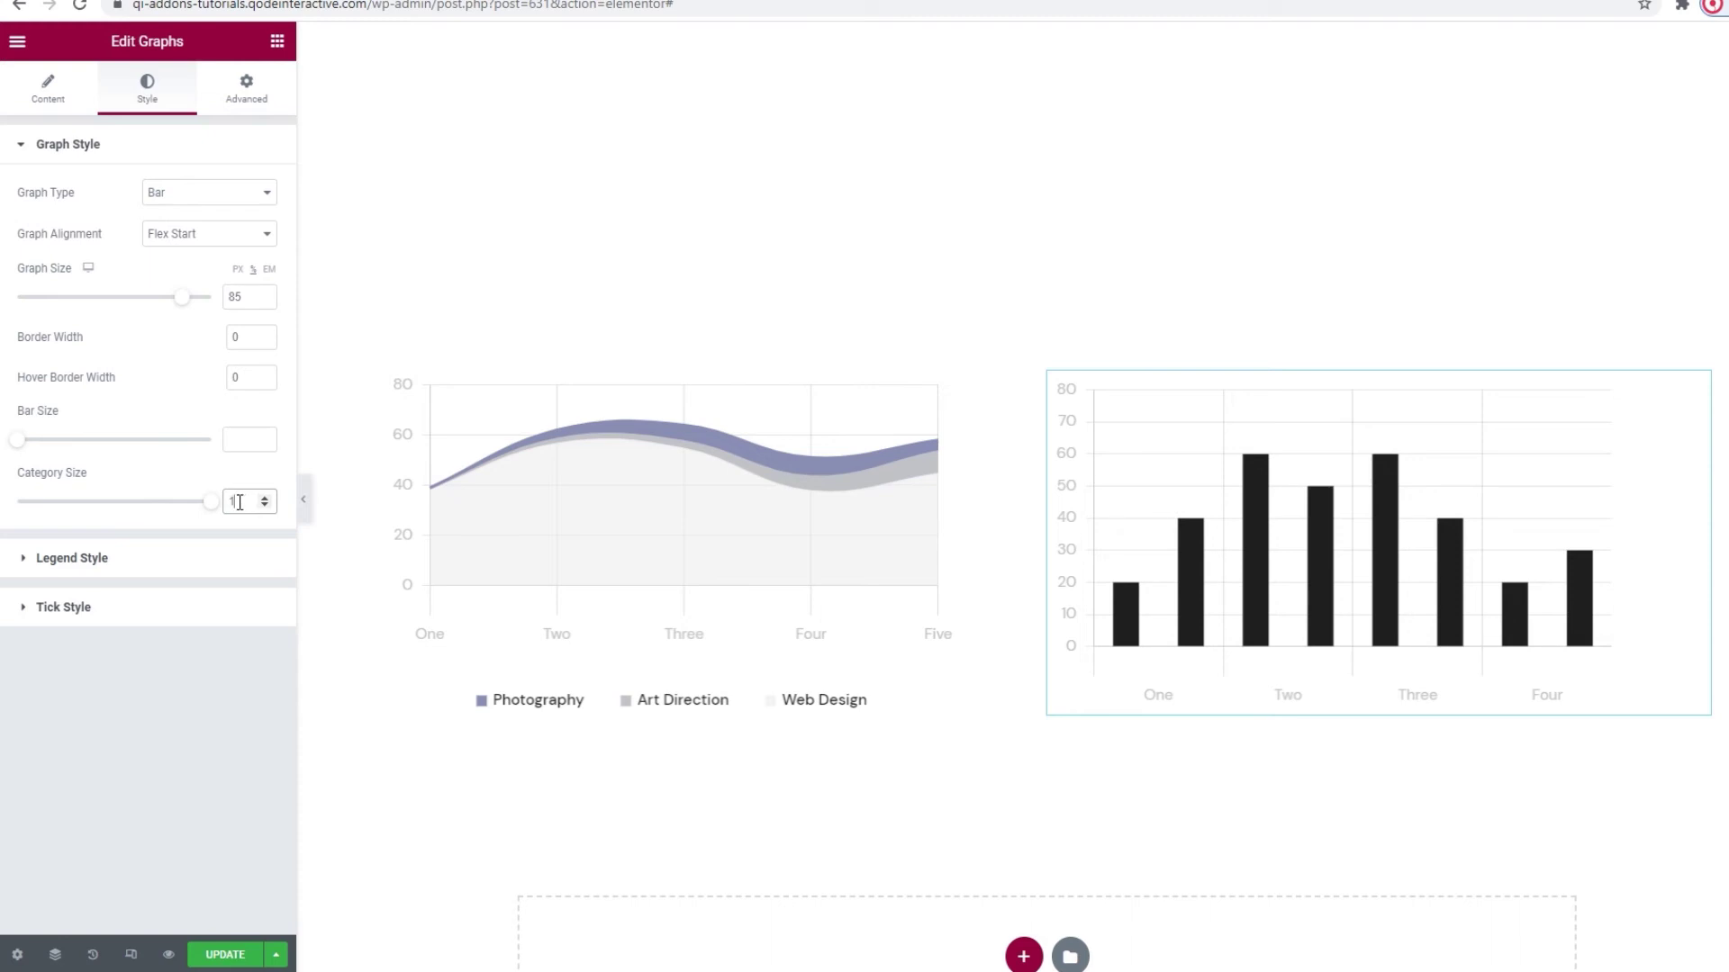
{"action": "double_click", "coordinate": [231, 500]}
{"action": "type", "text": "0.5"}
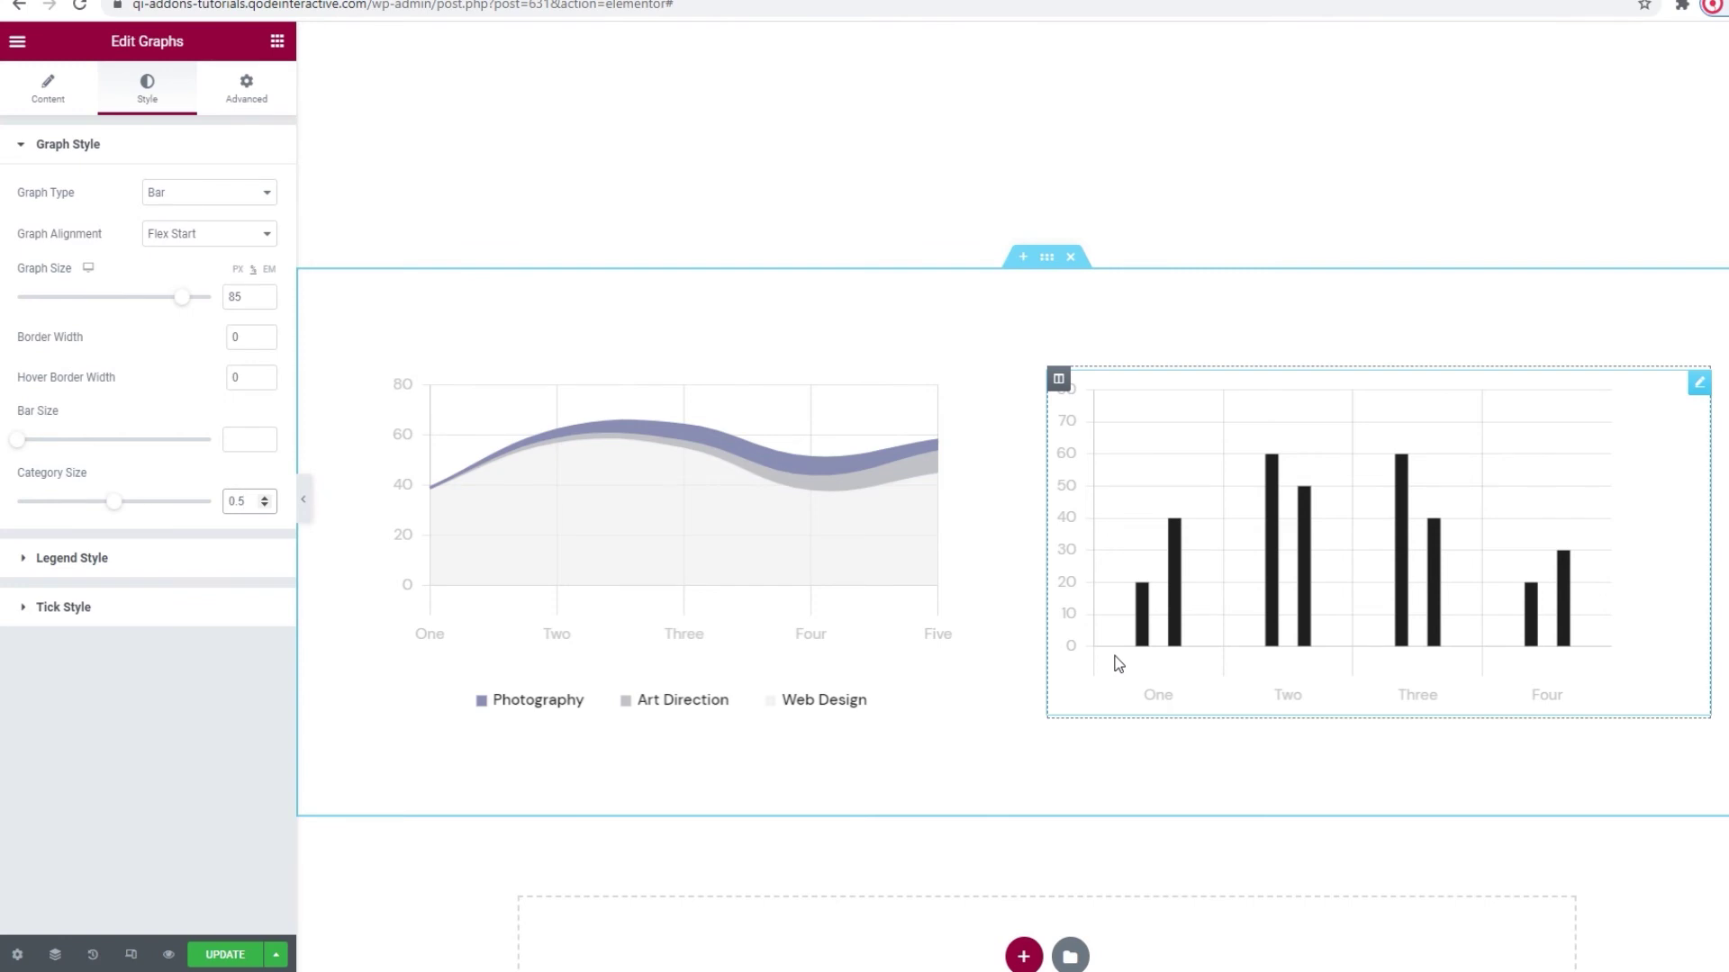
- Try bar sizes of 1 and 0.5 for the bar graph
{"action": "left_click", "coordinate": [238, 452]}
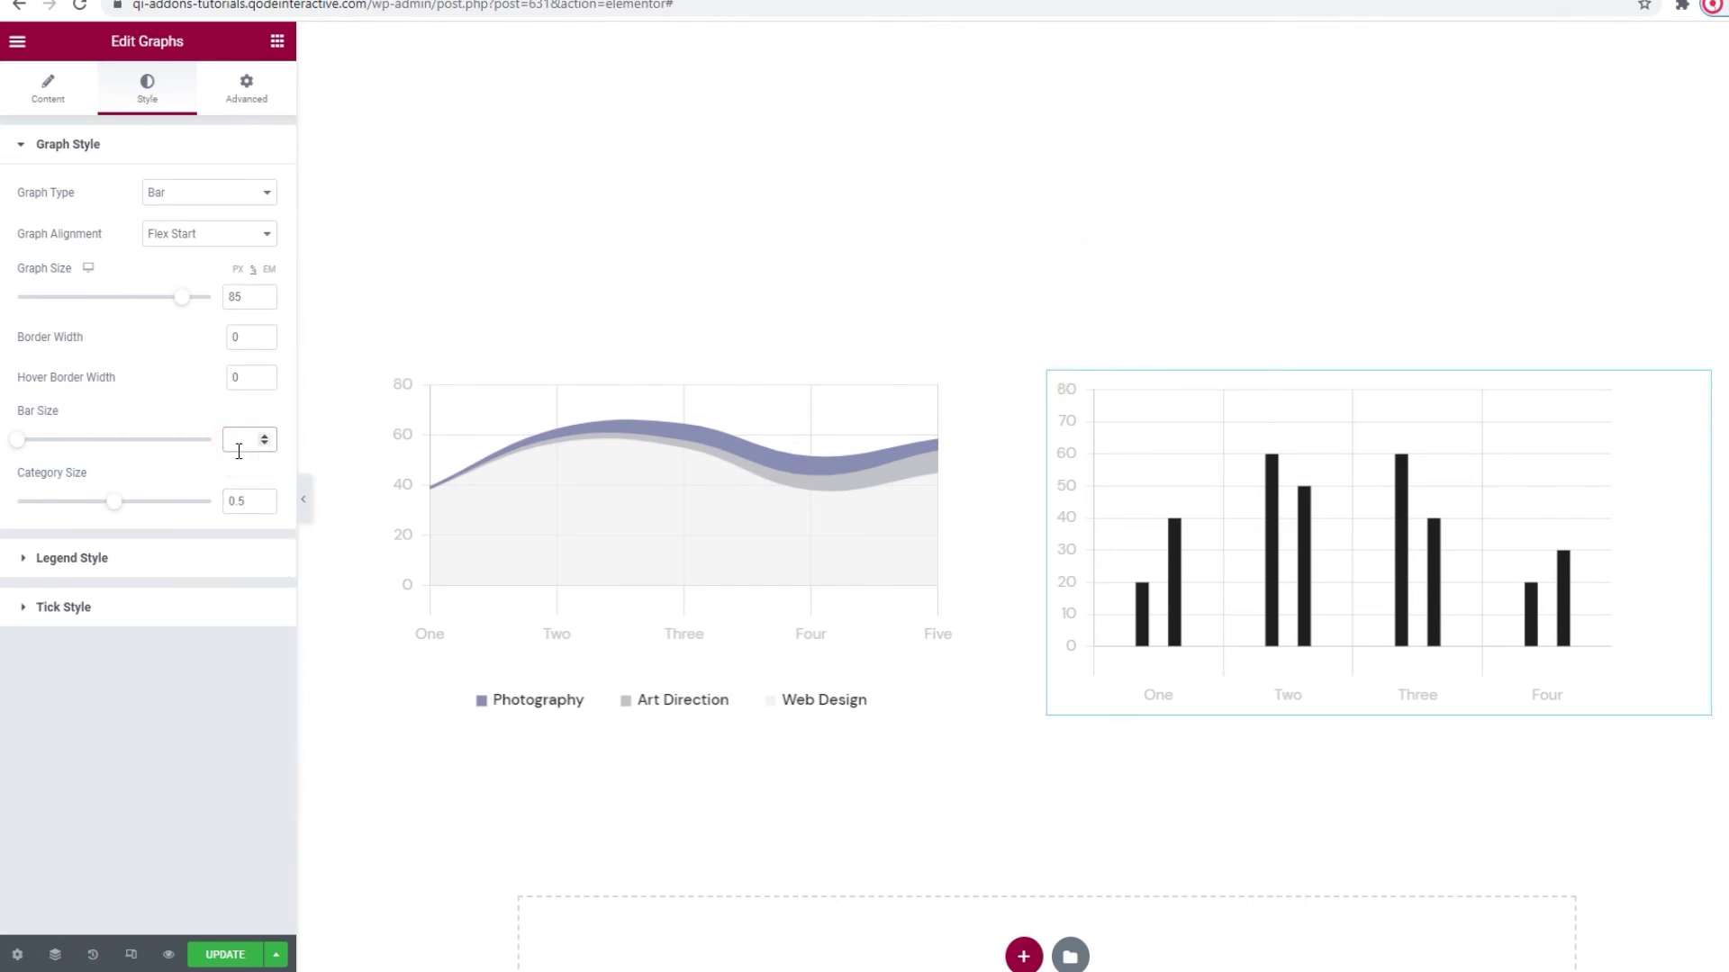
{"action": "type", "text": "1"}
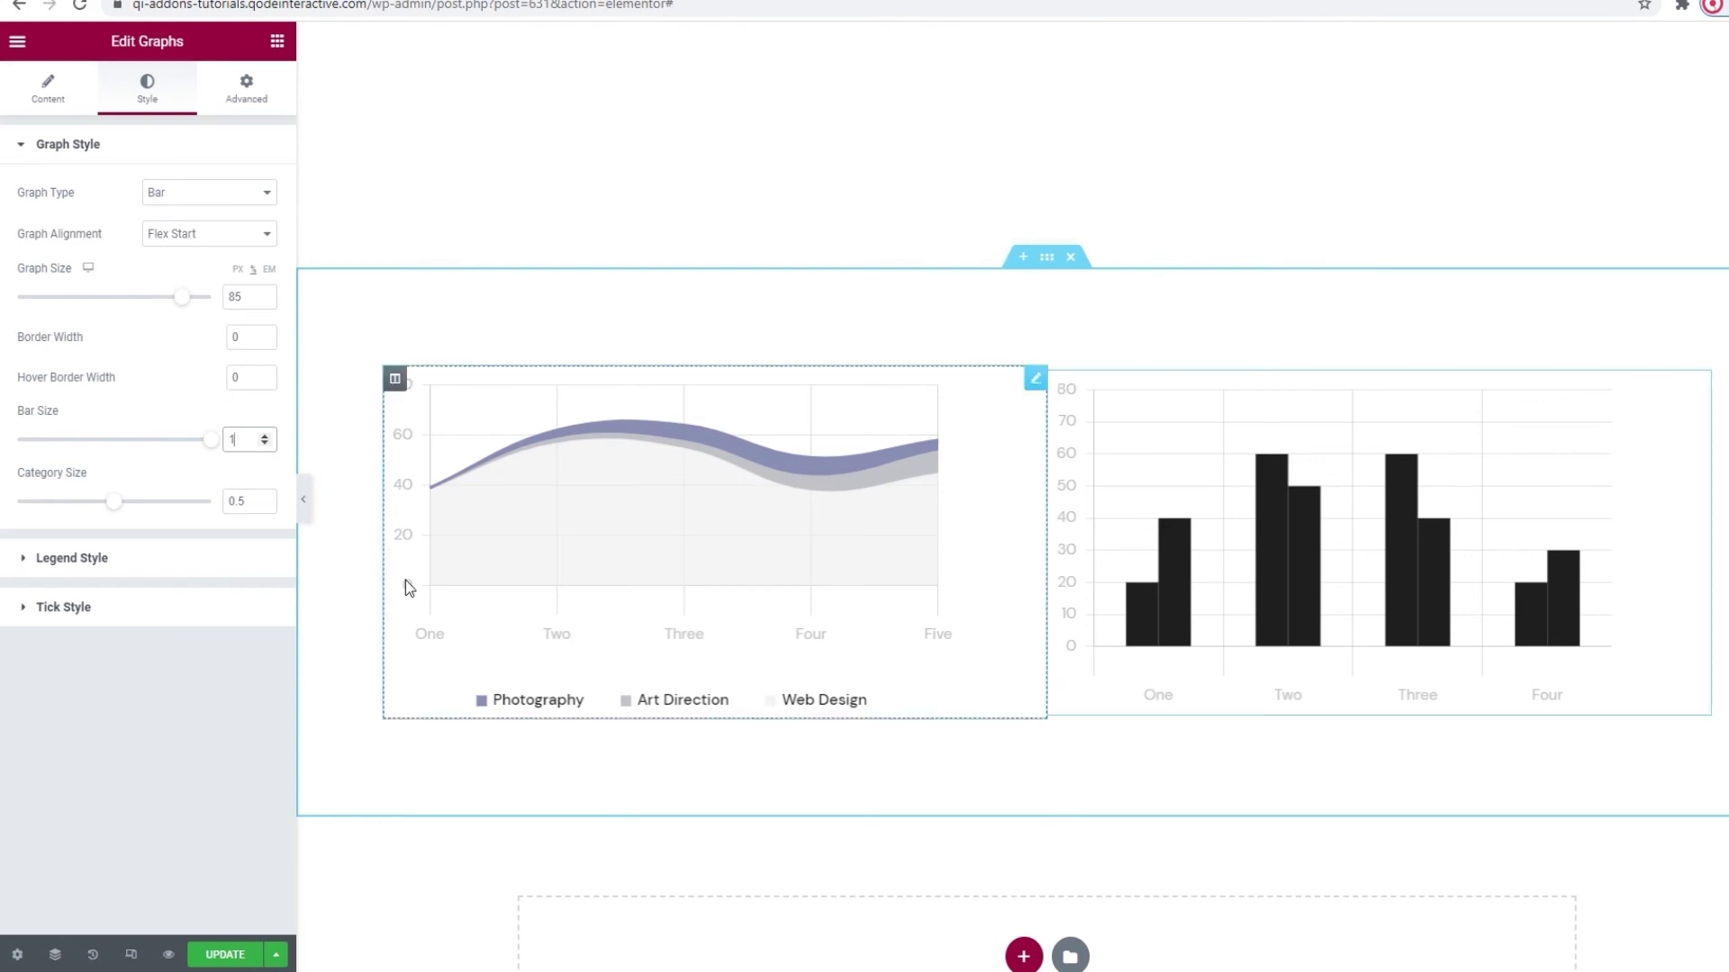
{"action": "double_click", "coordinate": [231, 441]}
{"action": "type", "text": "0.5"}
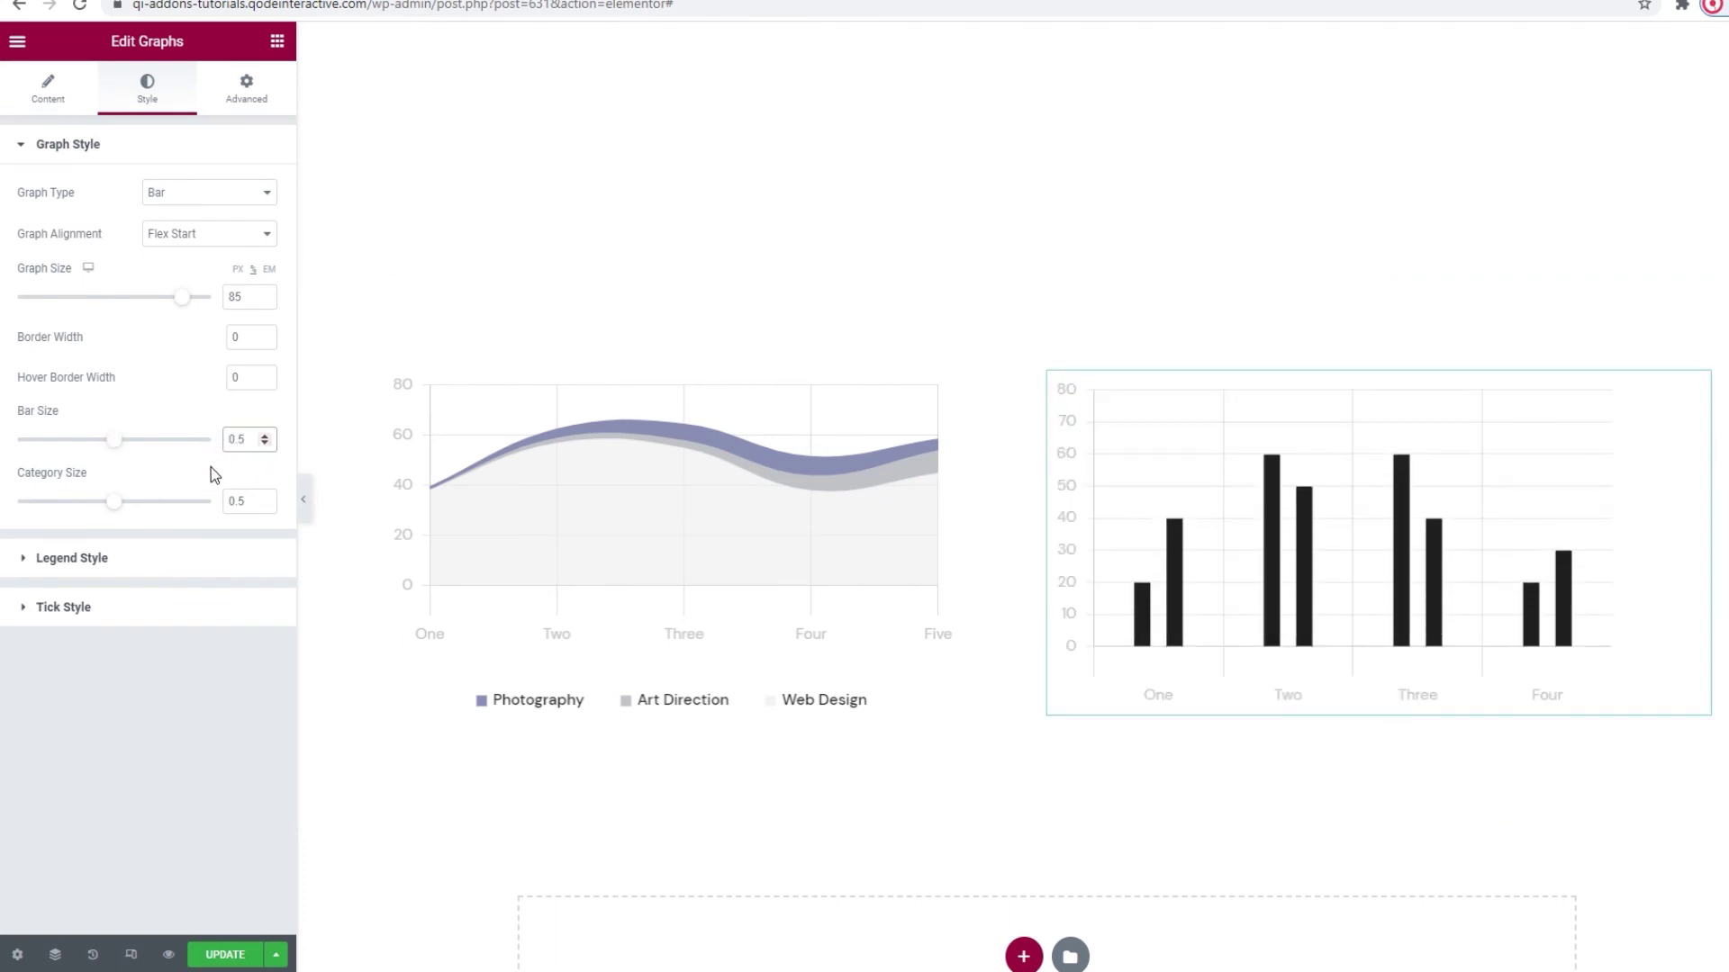
- Set the bar graph's bar size to 0.88 and its category size to 0.6
{"action": "left_click", "coordinate": [211, 467]}
{"action": "double_click", "coordinate": [250, 439]}
{"action": "type", "text": "0.88"}
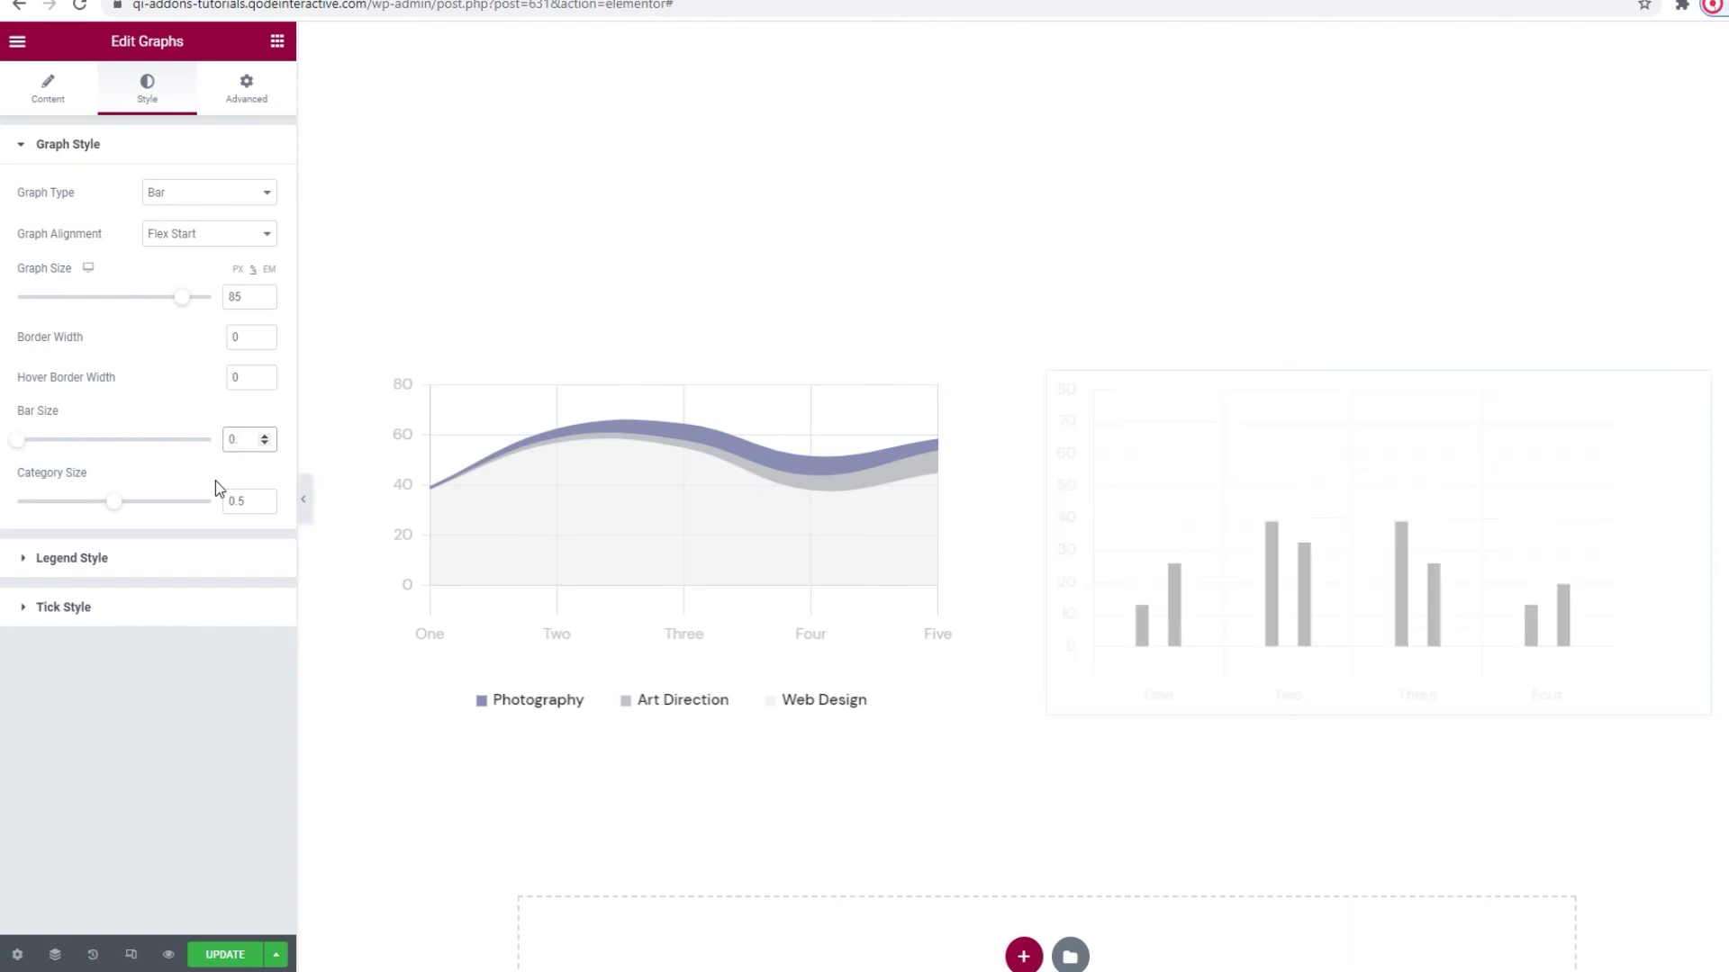
{"action": "double_click", "coordinate": [236, 500]}
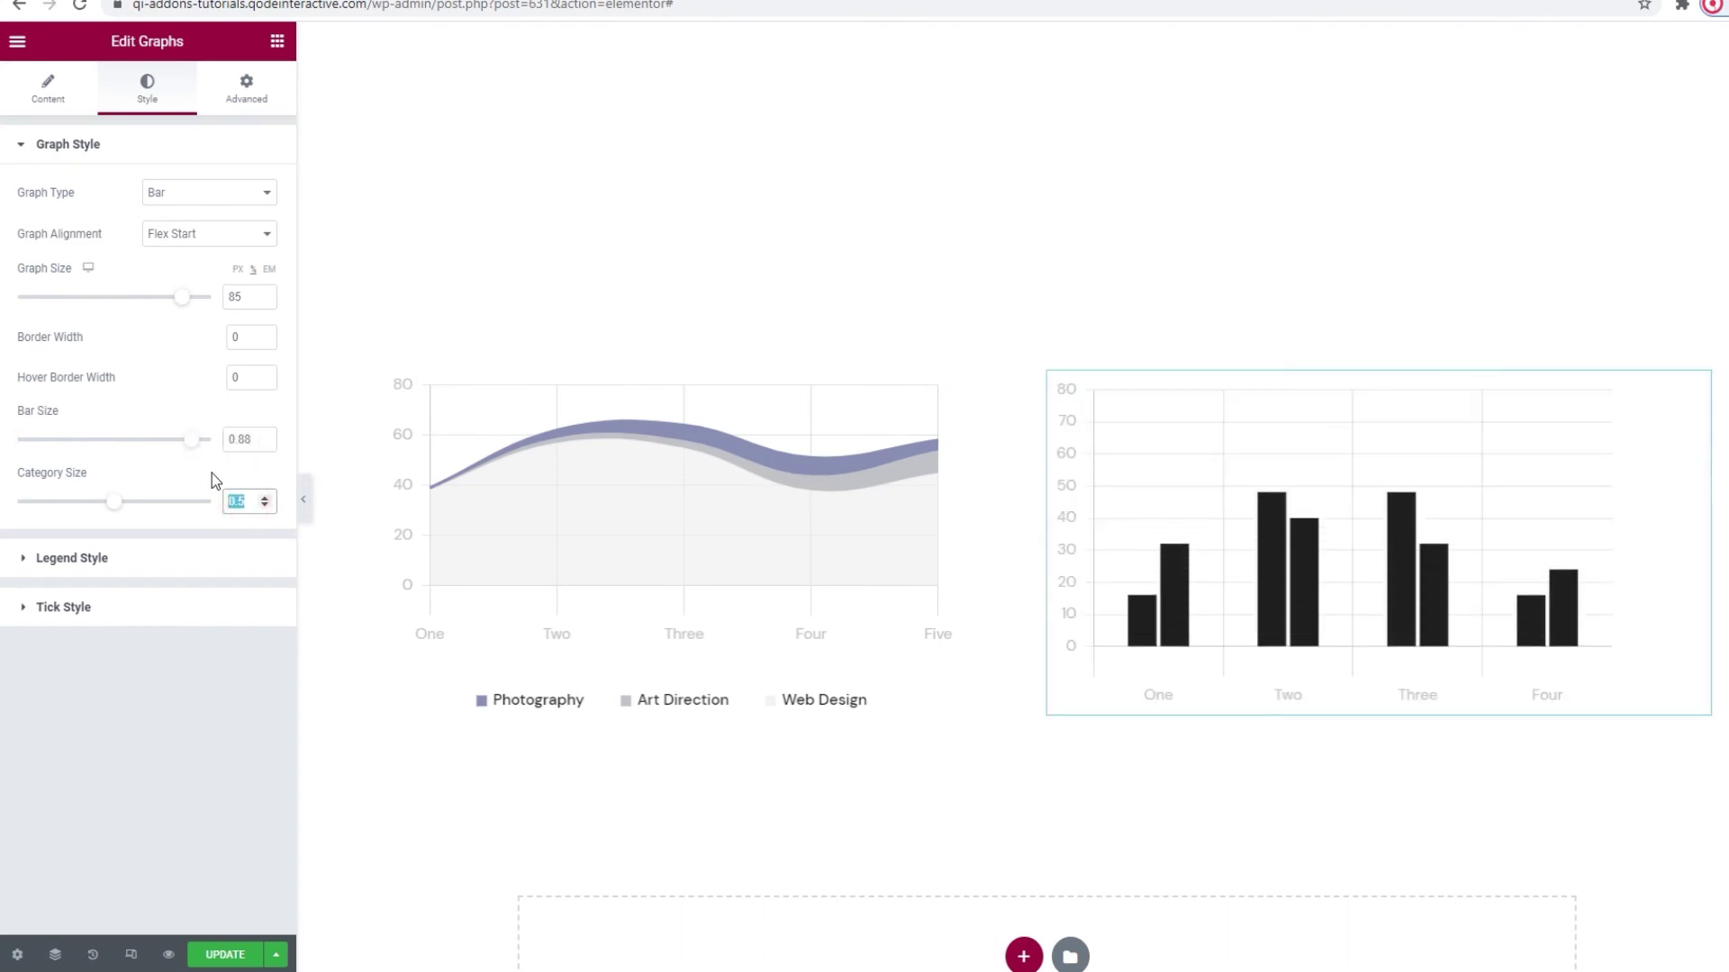
{"action": "type", "text": "0.6"}
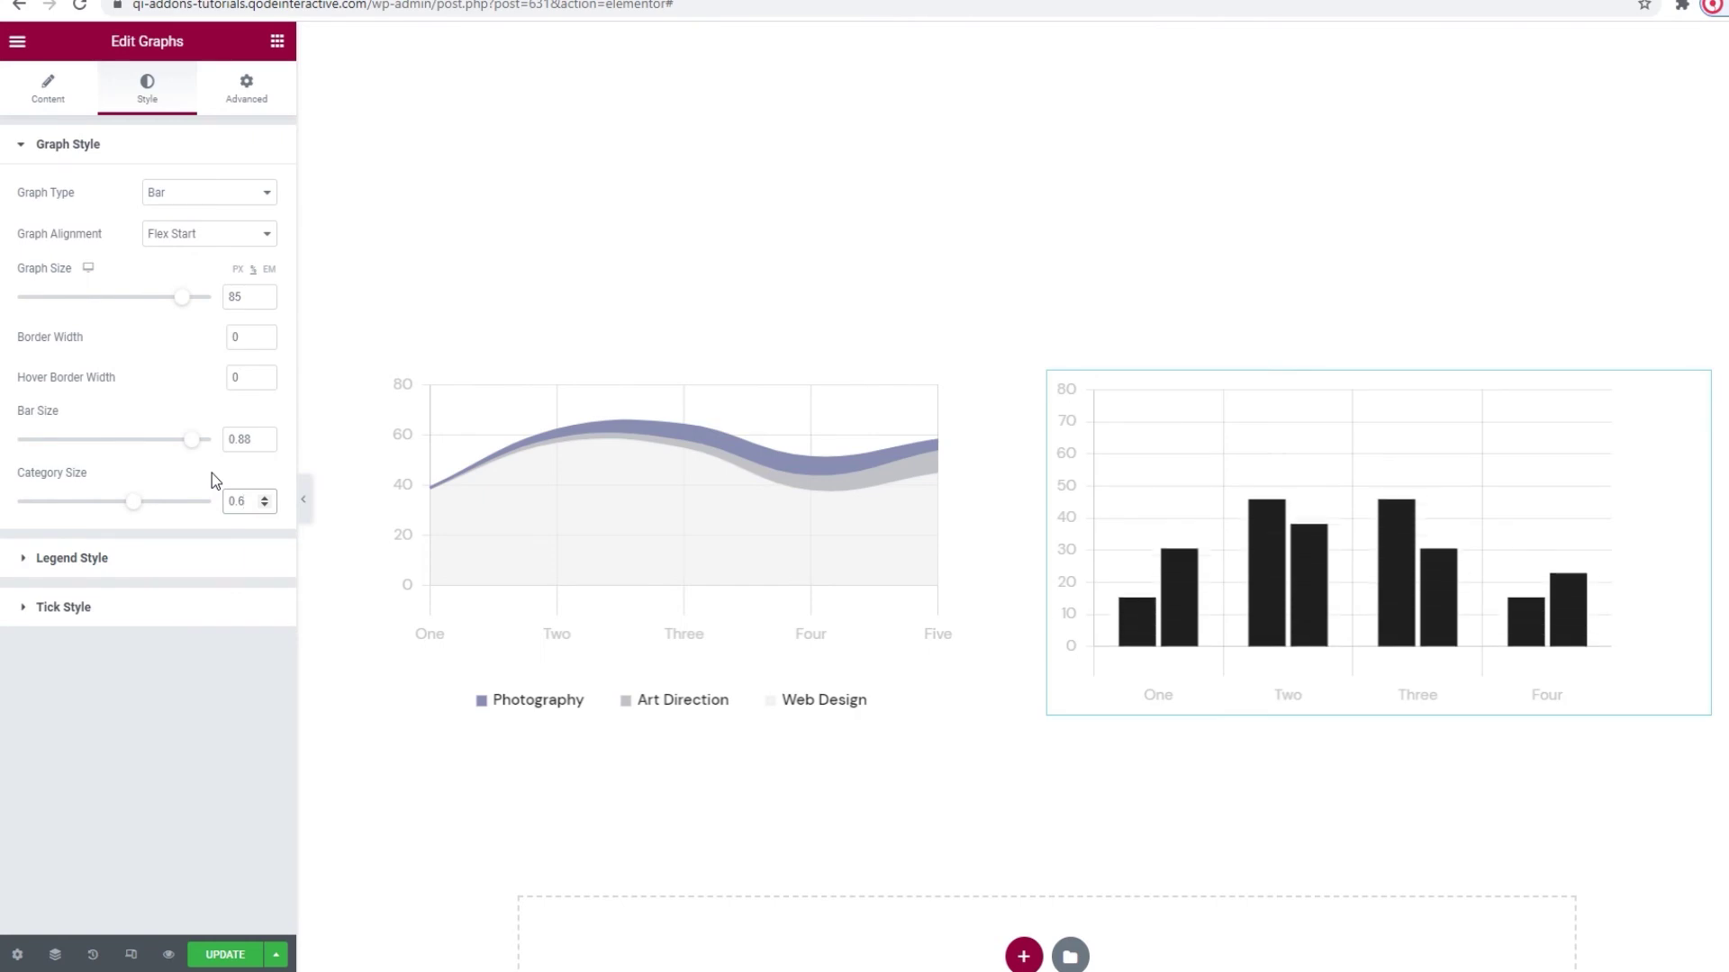
{"action": "left_click", "coordinate": [198, 470]}
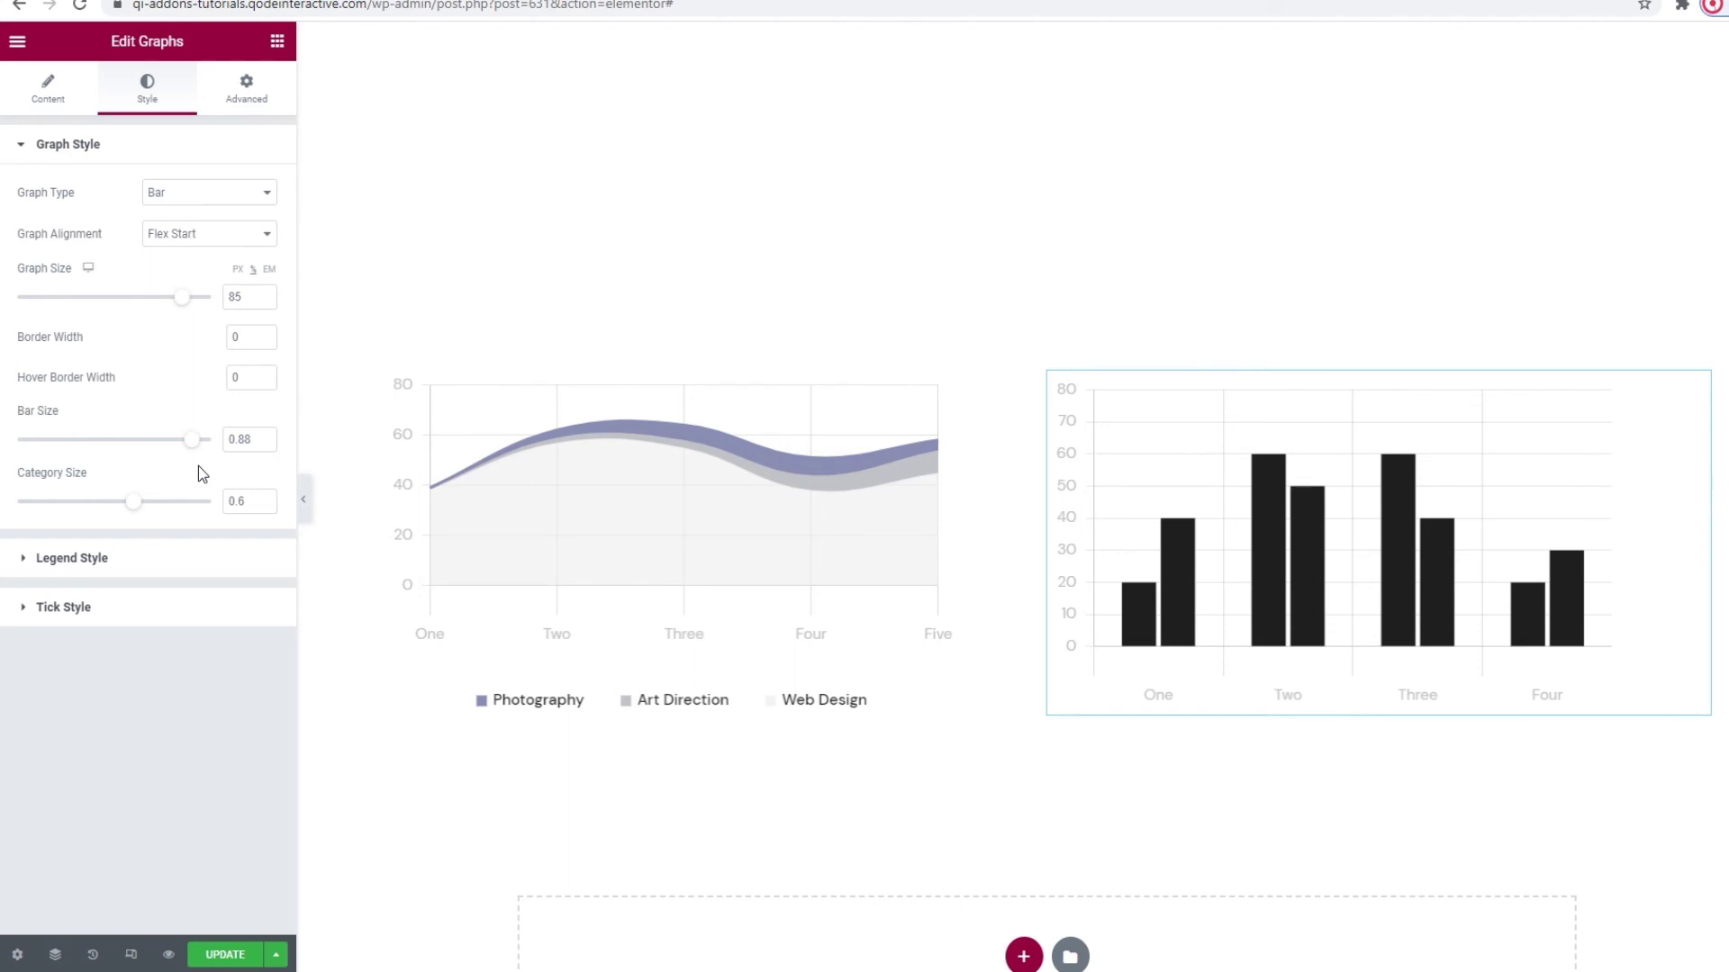
- Enable the bar graph's chart legend and set the legend position to Bottom
{"action": "left_click", "coordinate": [181, 559]}
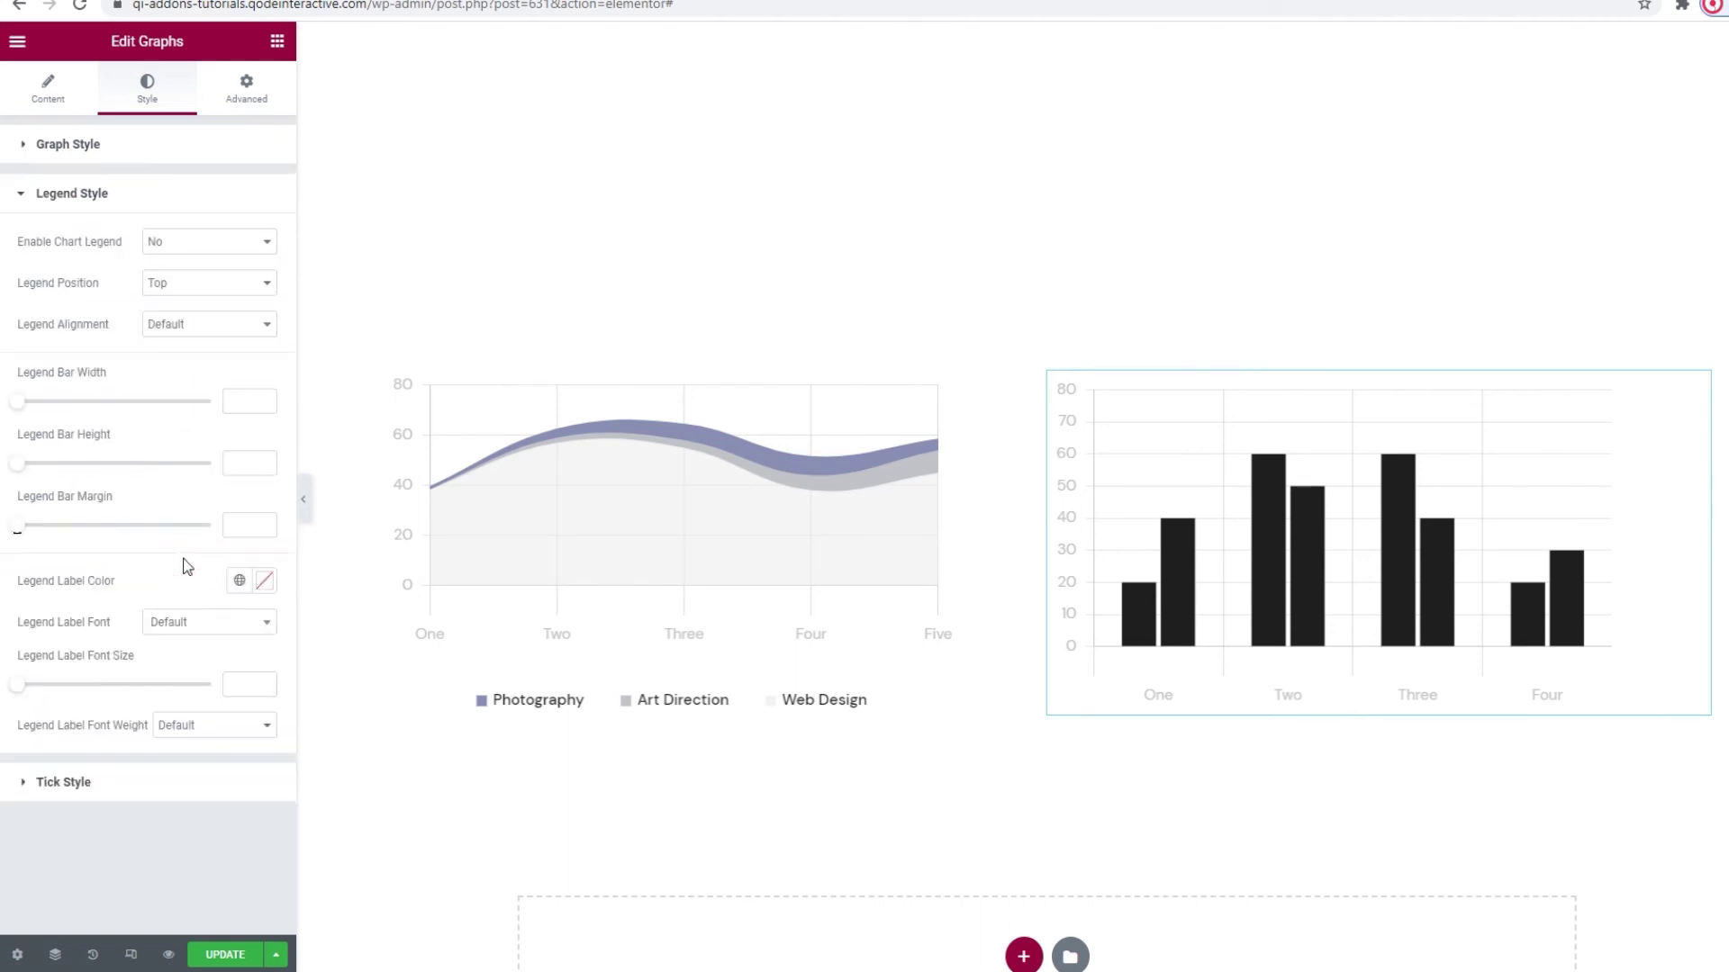
{"action": "left_click", "coordinate": [201, 245]}
{"action": "left_click", "coordinate": [208, 283]}
{"action": "left_click", "coordinate": [206, 283]}
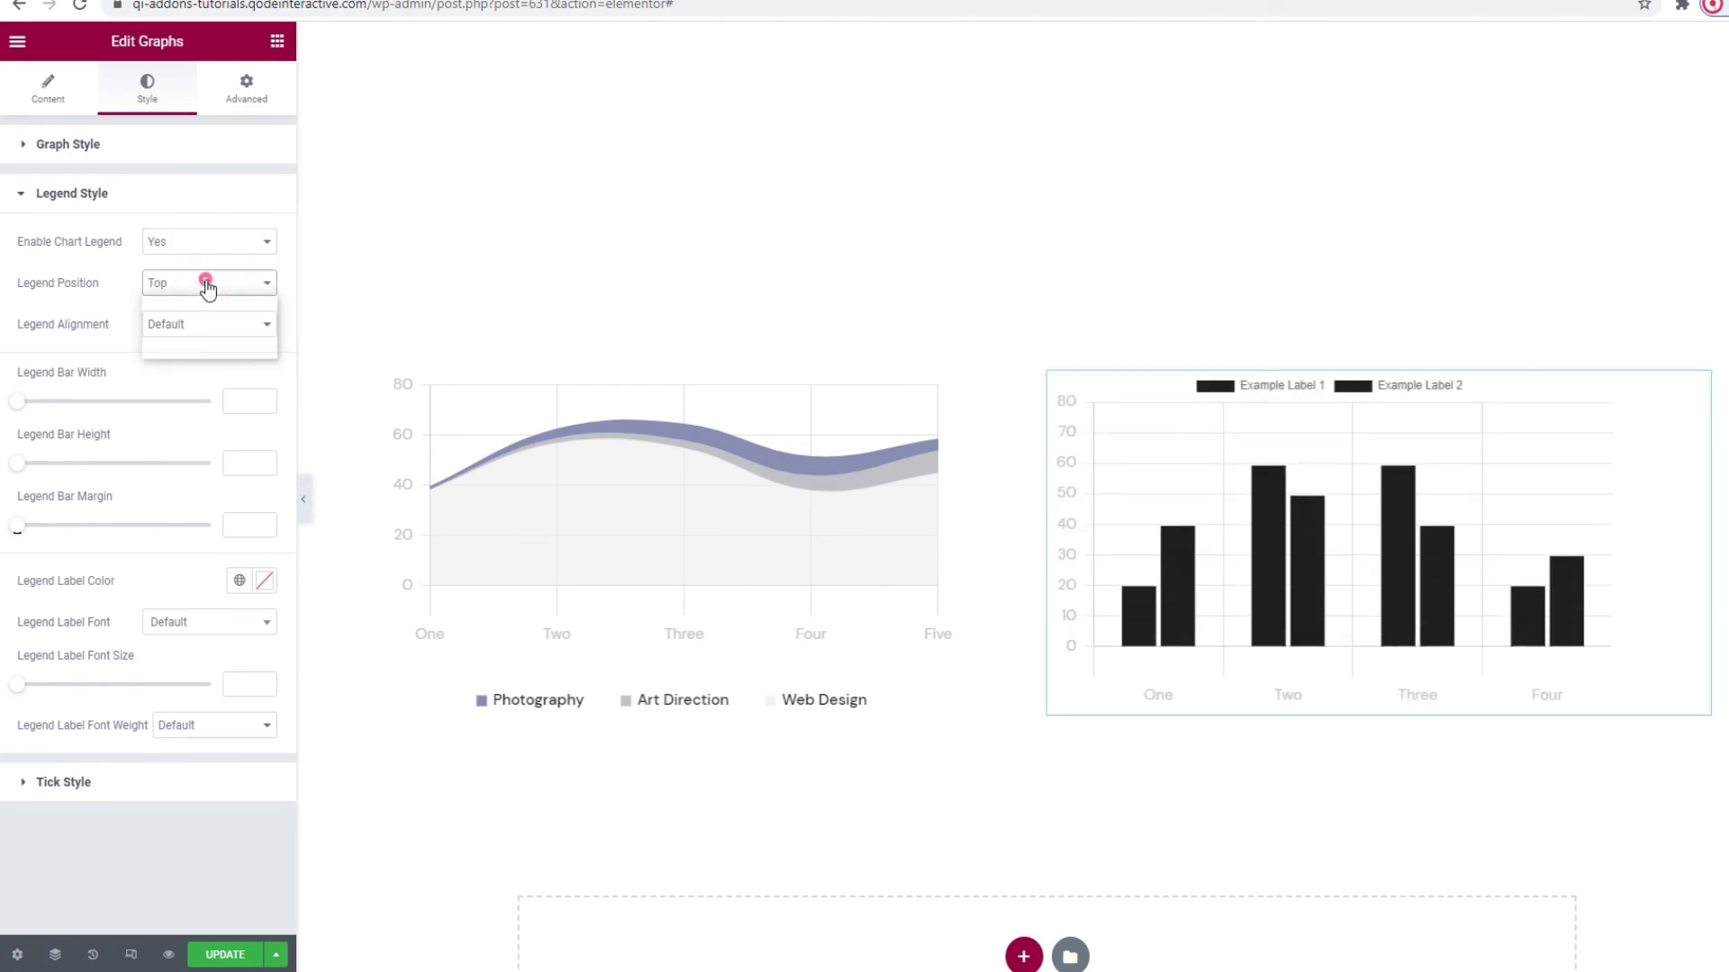
{"action": "left_click", "coordinate": [212, 334]}
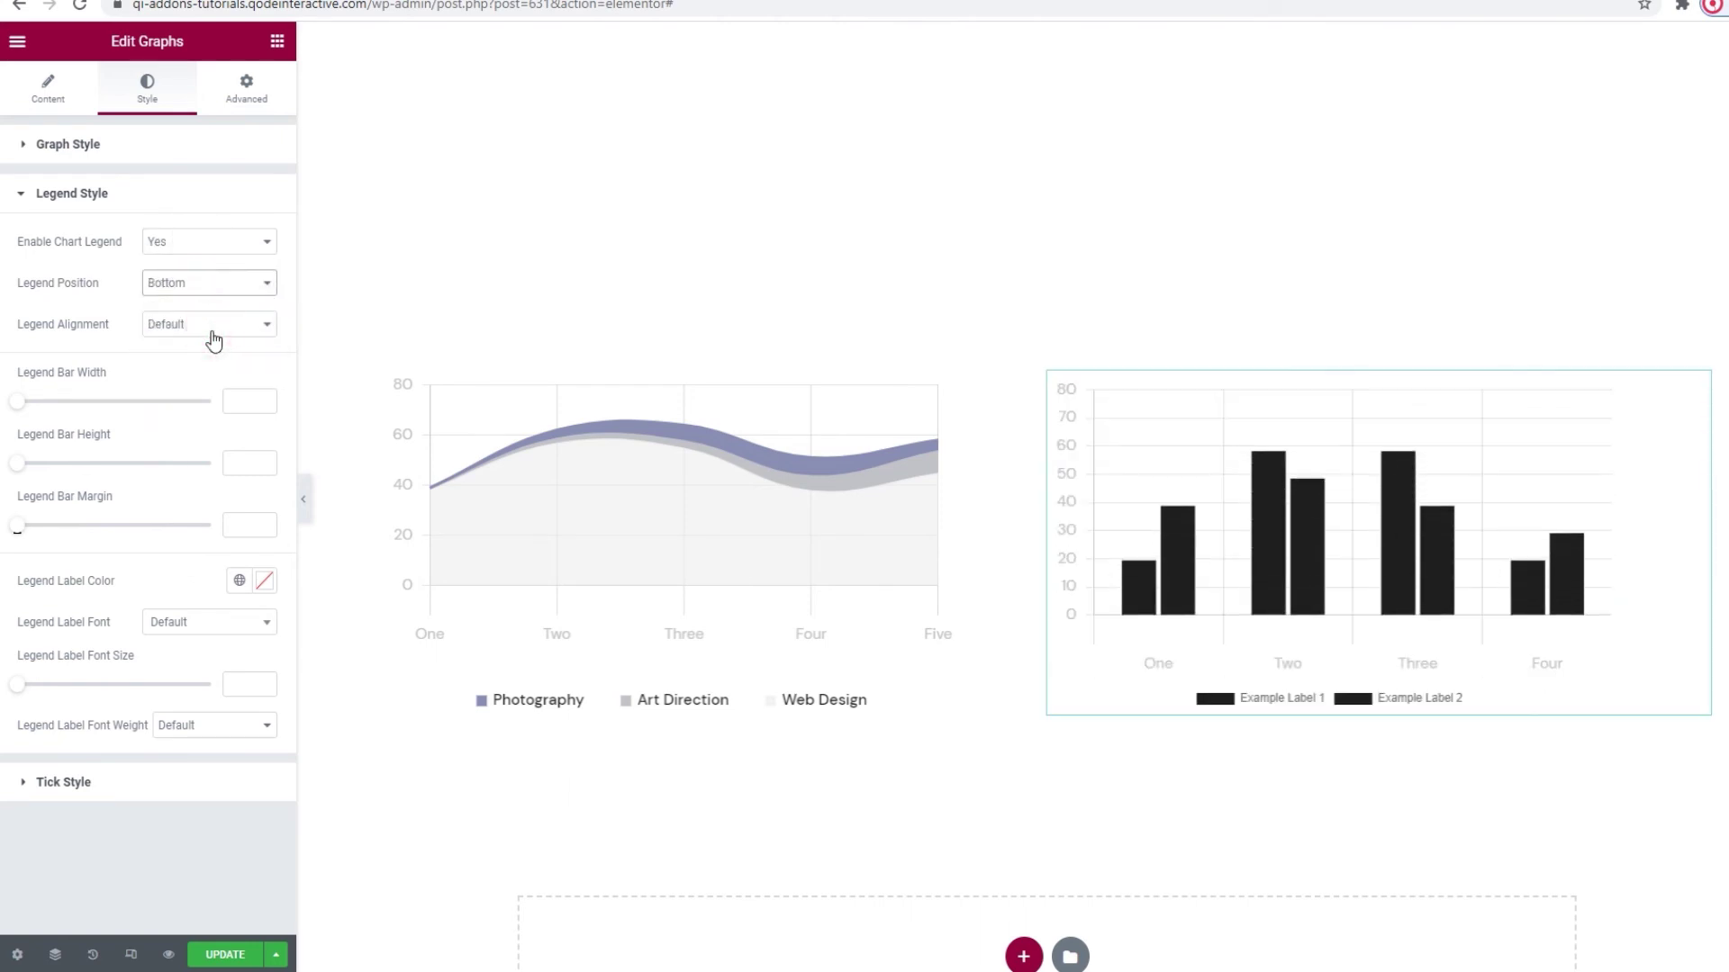
- Set the legend bar width and height to 11 and the legend bar margin to 40
{"action": "left_click", "coordinate": [232, 396]}
{"action": "type", "text": "4"}
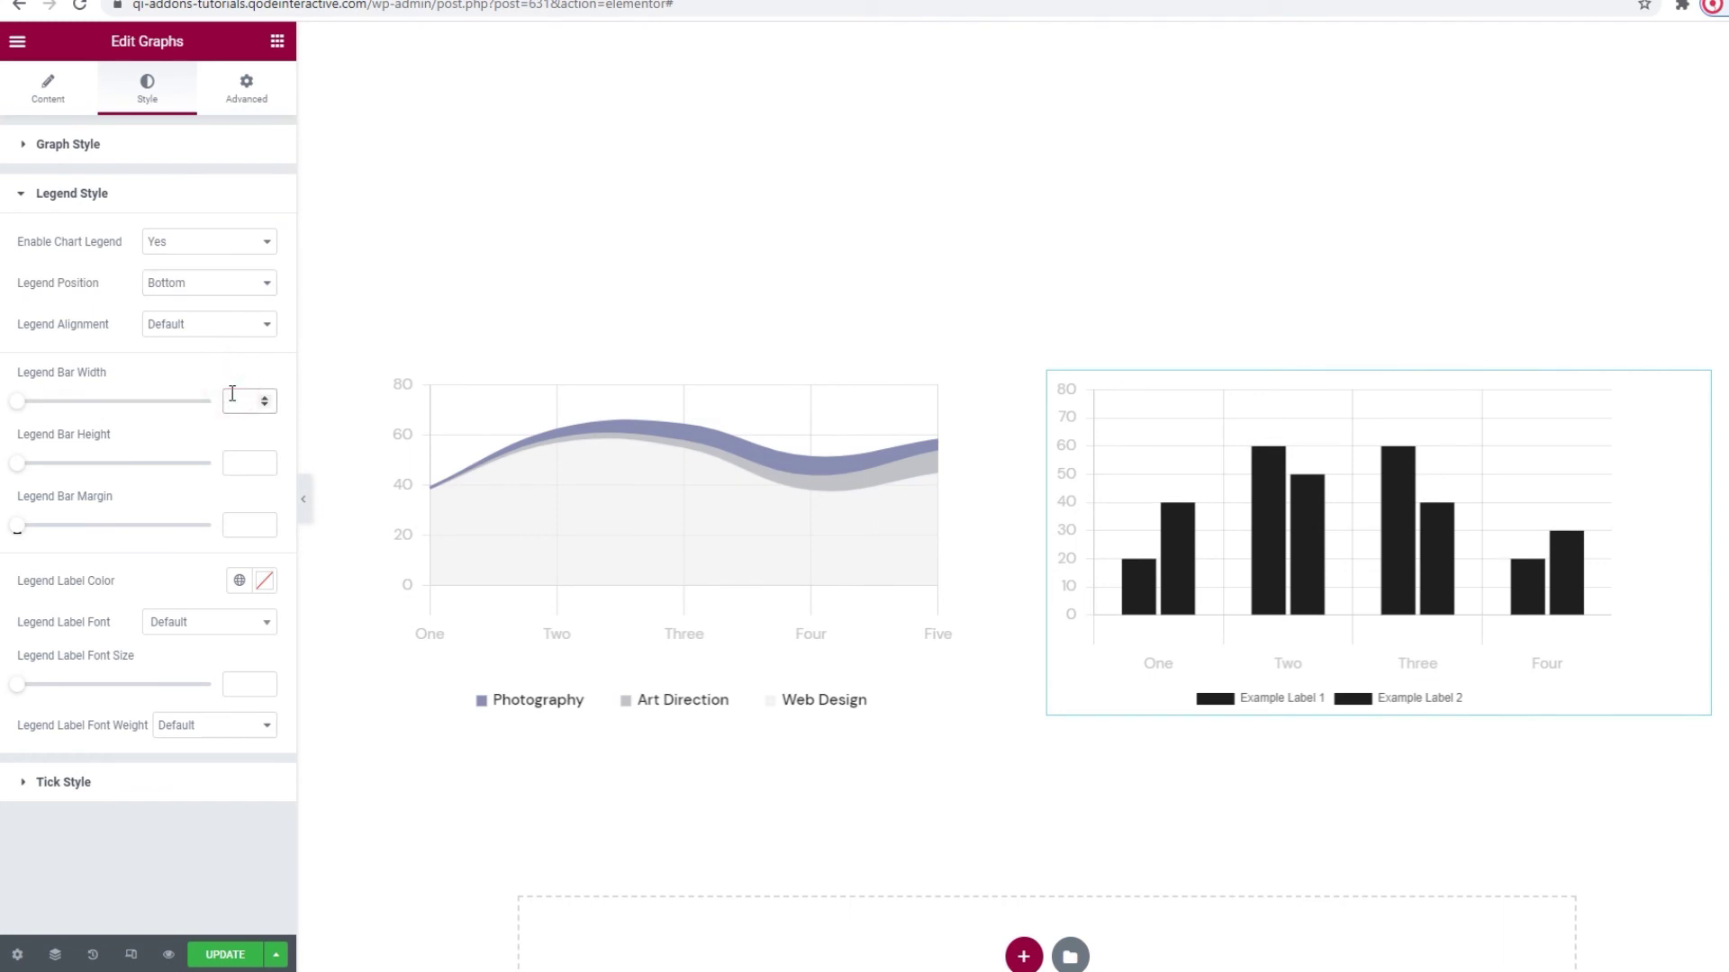
{"action": "type", "text": "11"}
{"action": "left_click", "coordinate": [242, 461]}
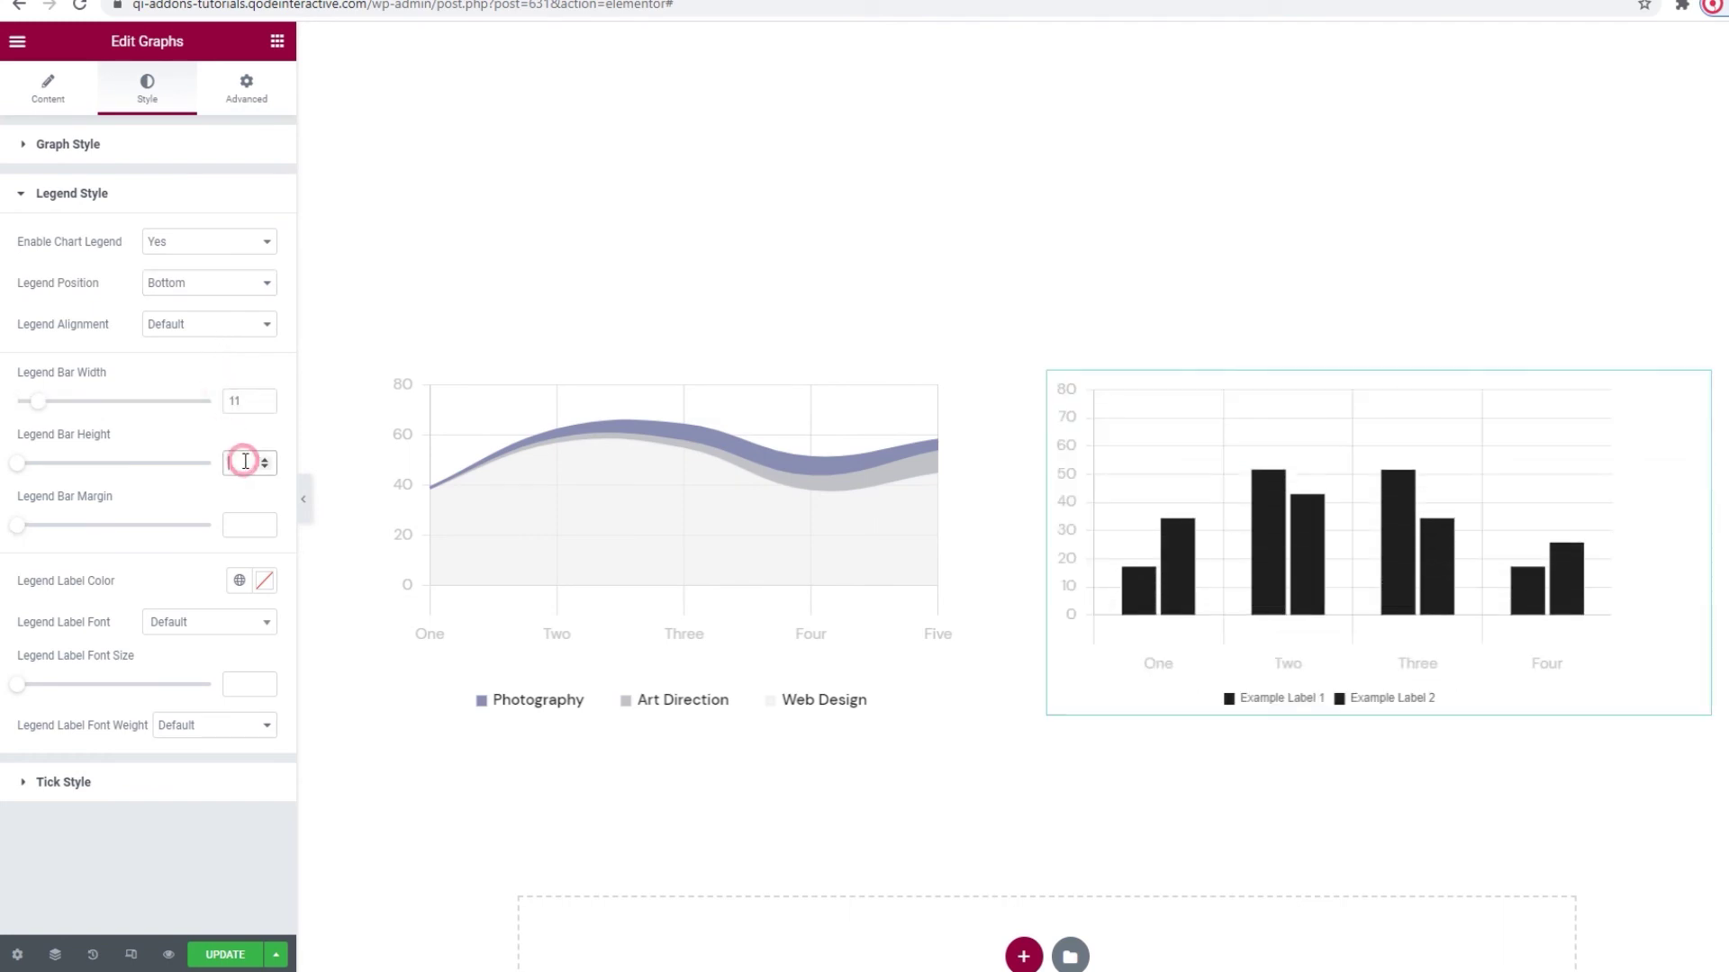
{"action": "type", "text": "11"}
{"action": "left_click", "coordinate": [245, 521]}
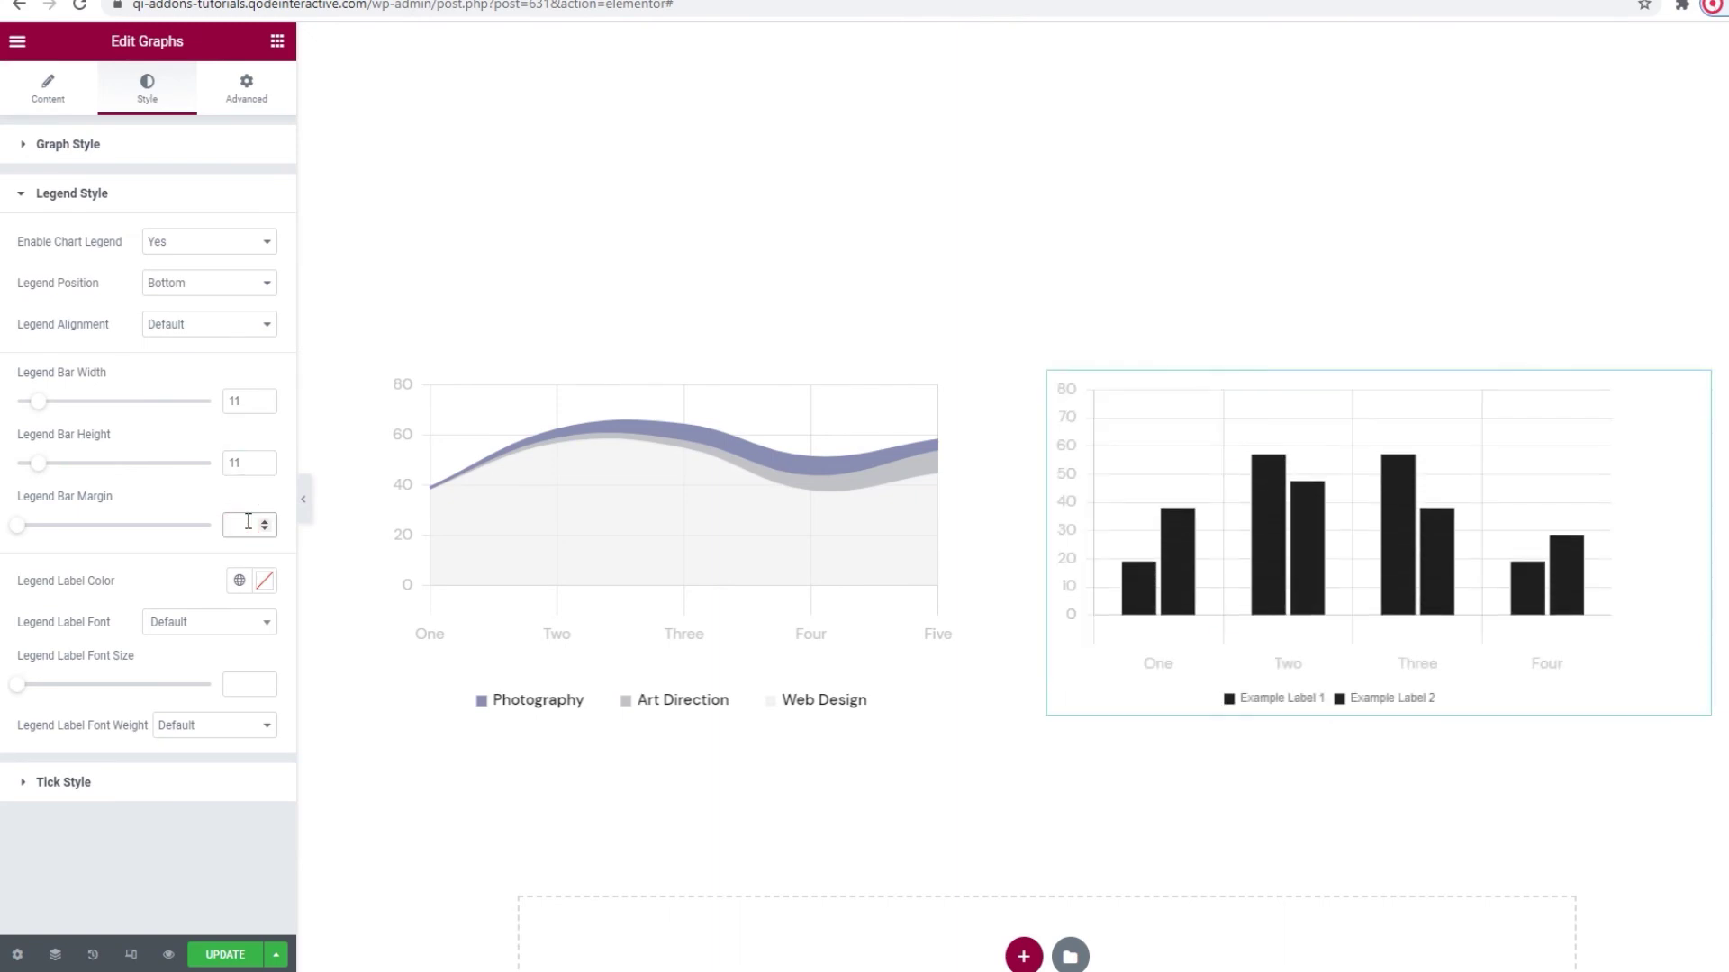
{"action": "type", "text": "40"}
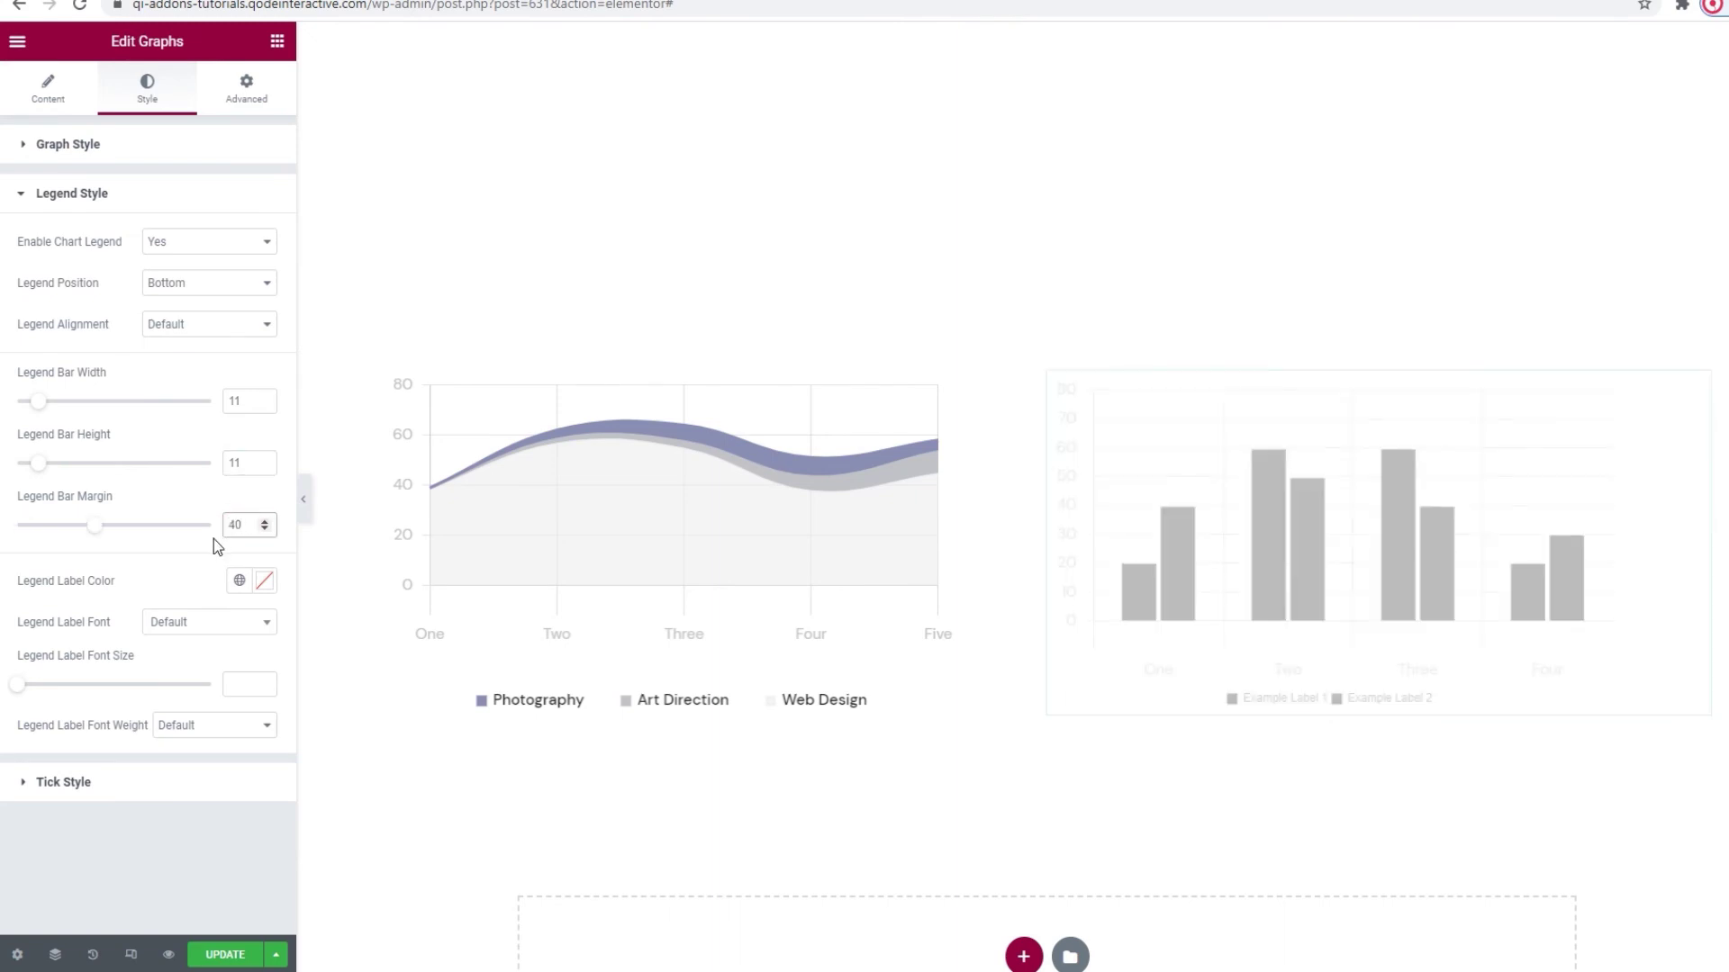
{"action": "left_click", "coordinate": [174, 582]}
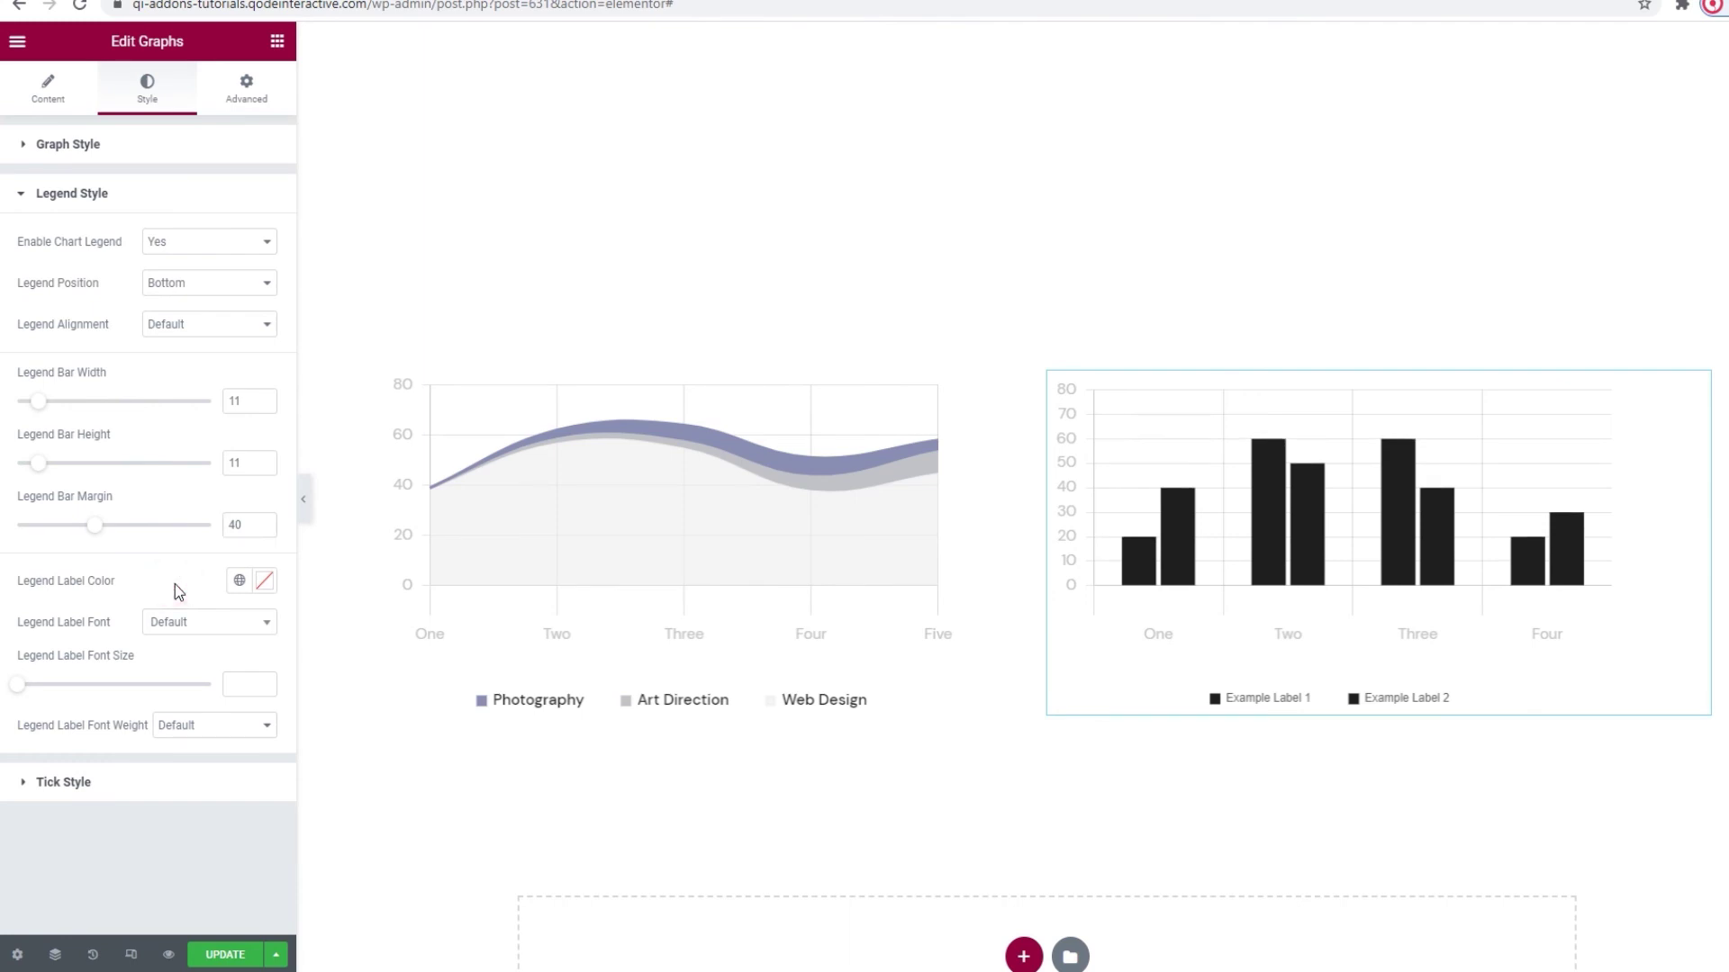
- Set the bar graph's legend label color to #1e1e1e
{"action": "left_click", "coordinate": [262, 582]}
{"action": "double_click", "coordinate": [168, 875]}
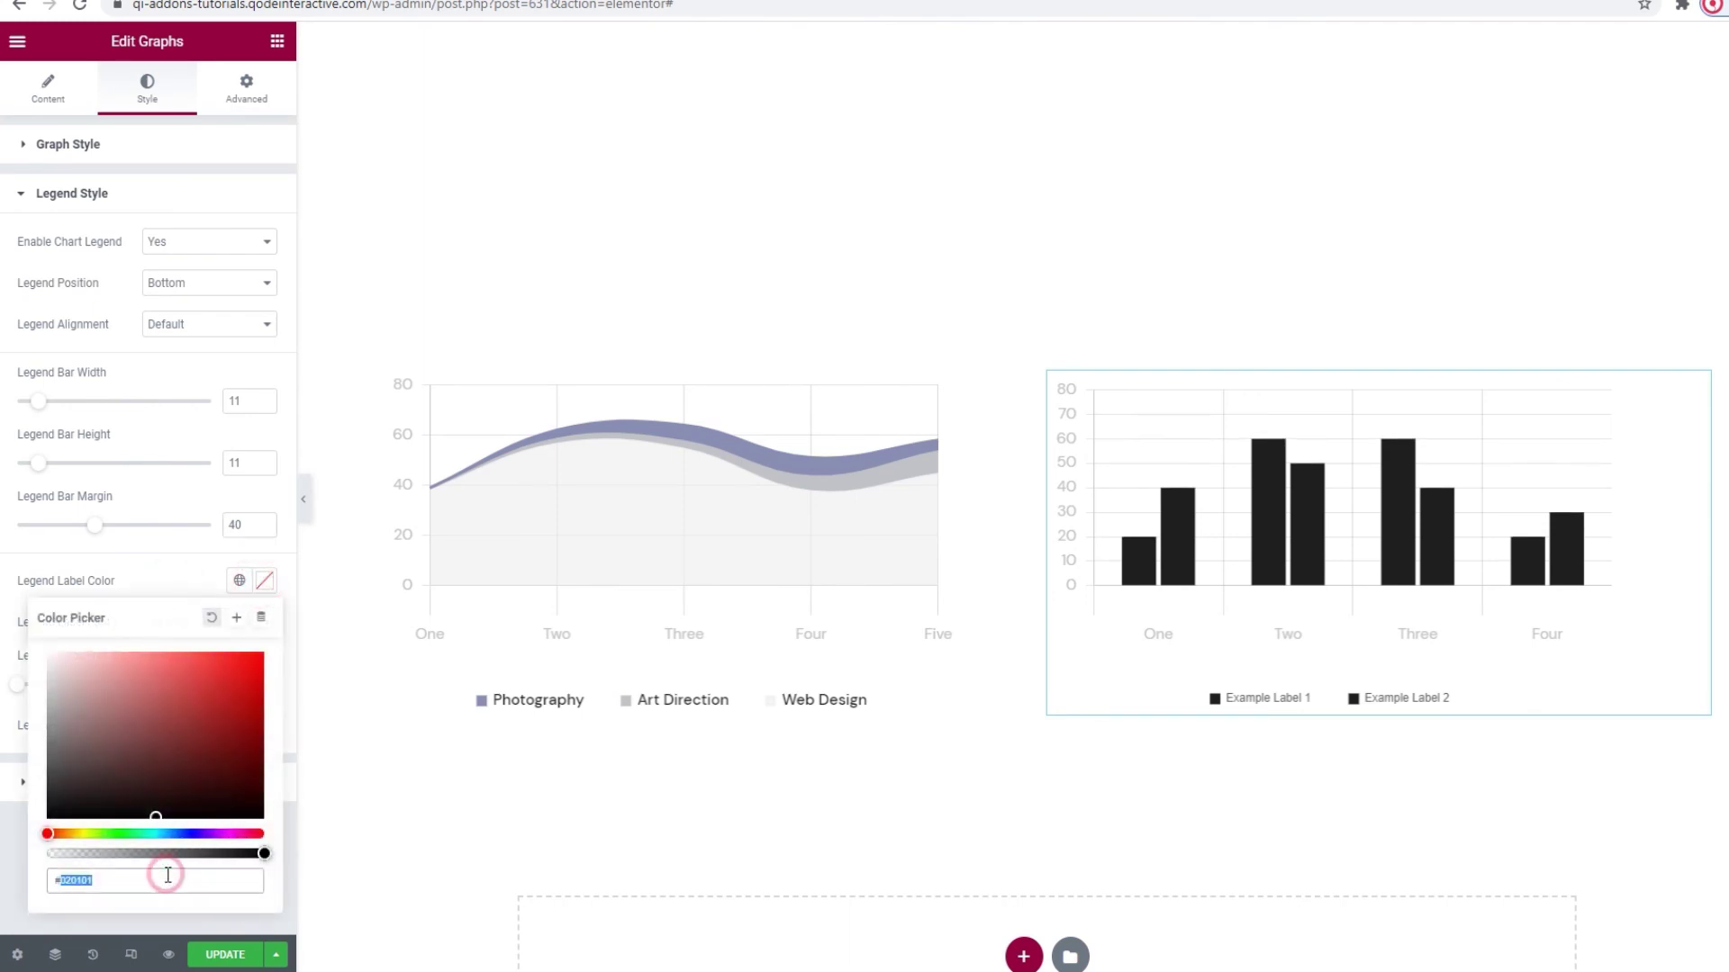
{"action": "type", "text": "1e1e1e"}
{"action": "left_click", "coordinate": [171, 578]}
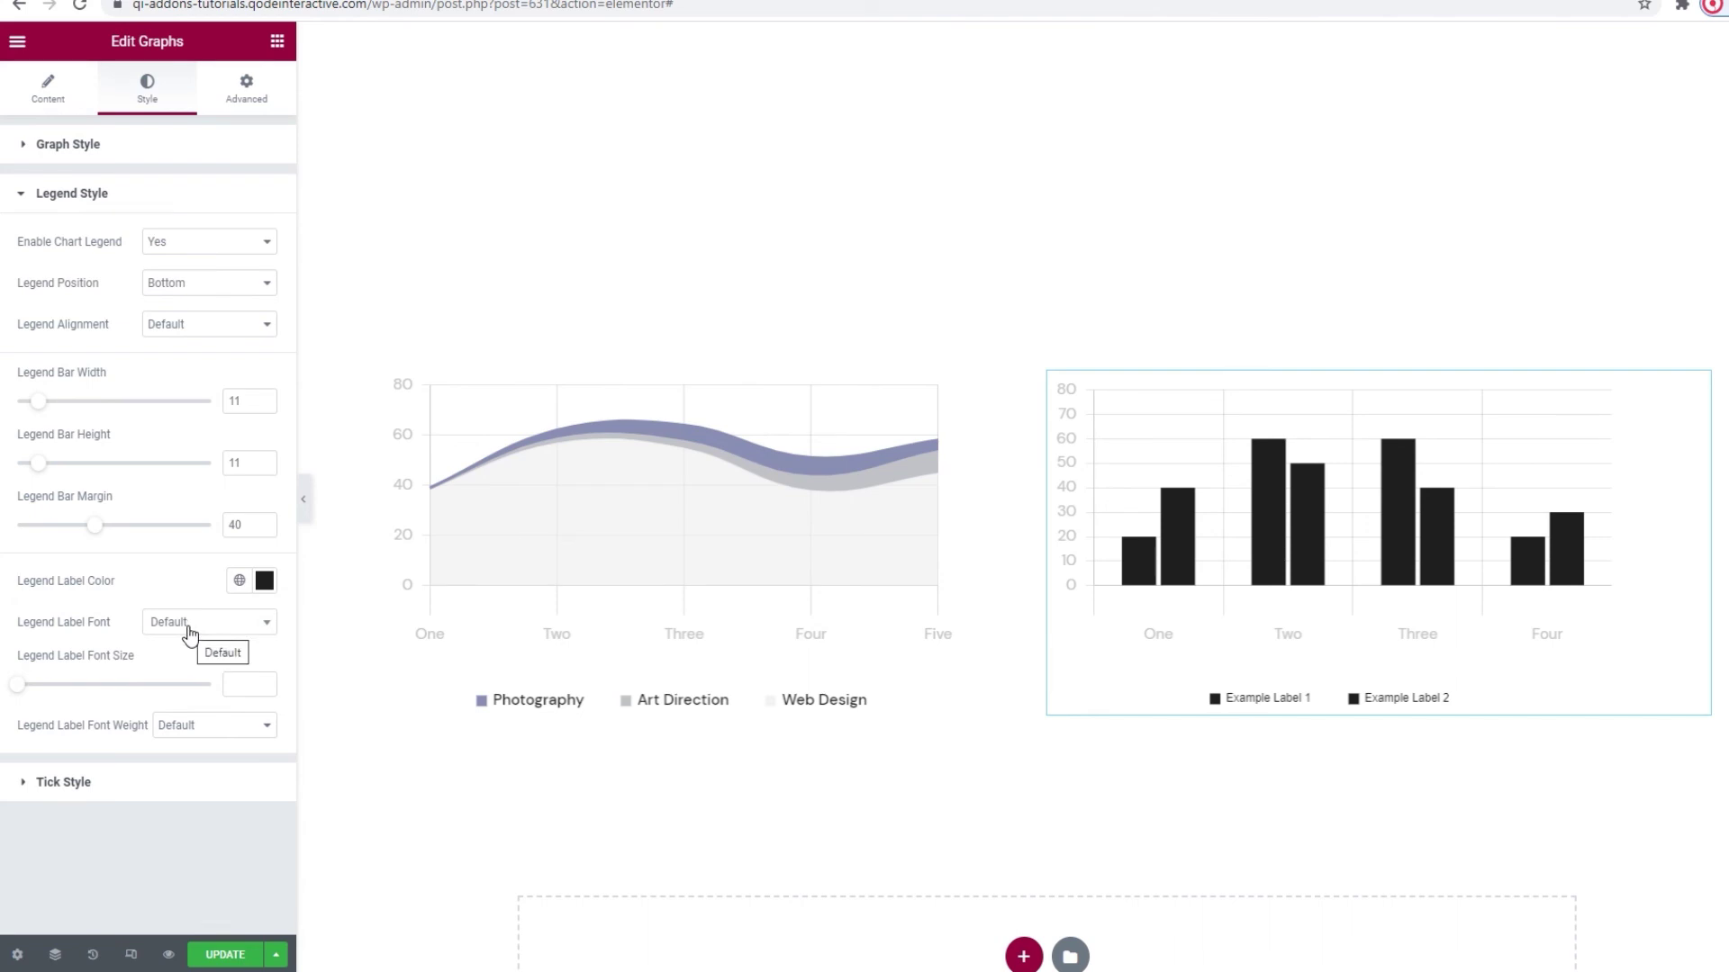
- Set the legend label font to DM Sans with font size 16 and weight Medium (500)
{"action": "left_click", "coordinate": [186, 627]}
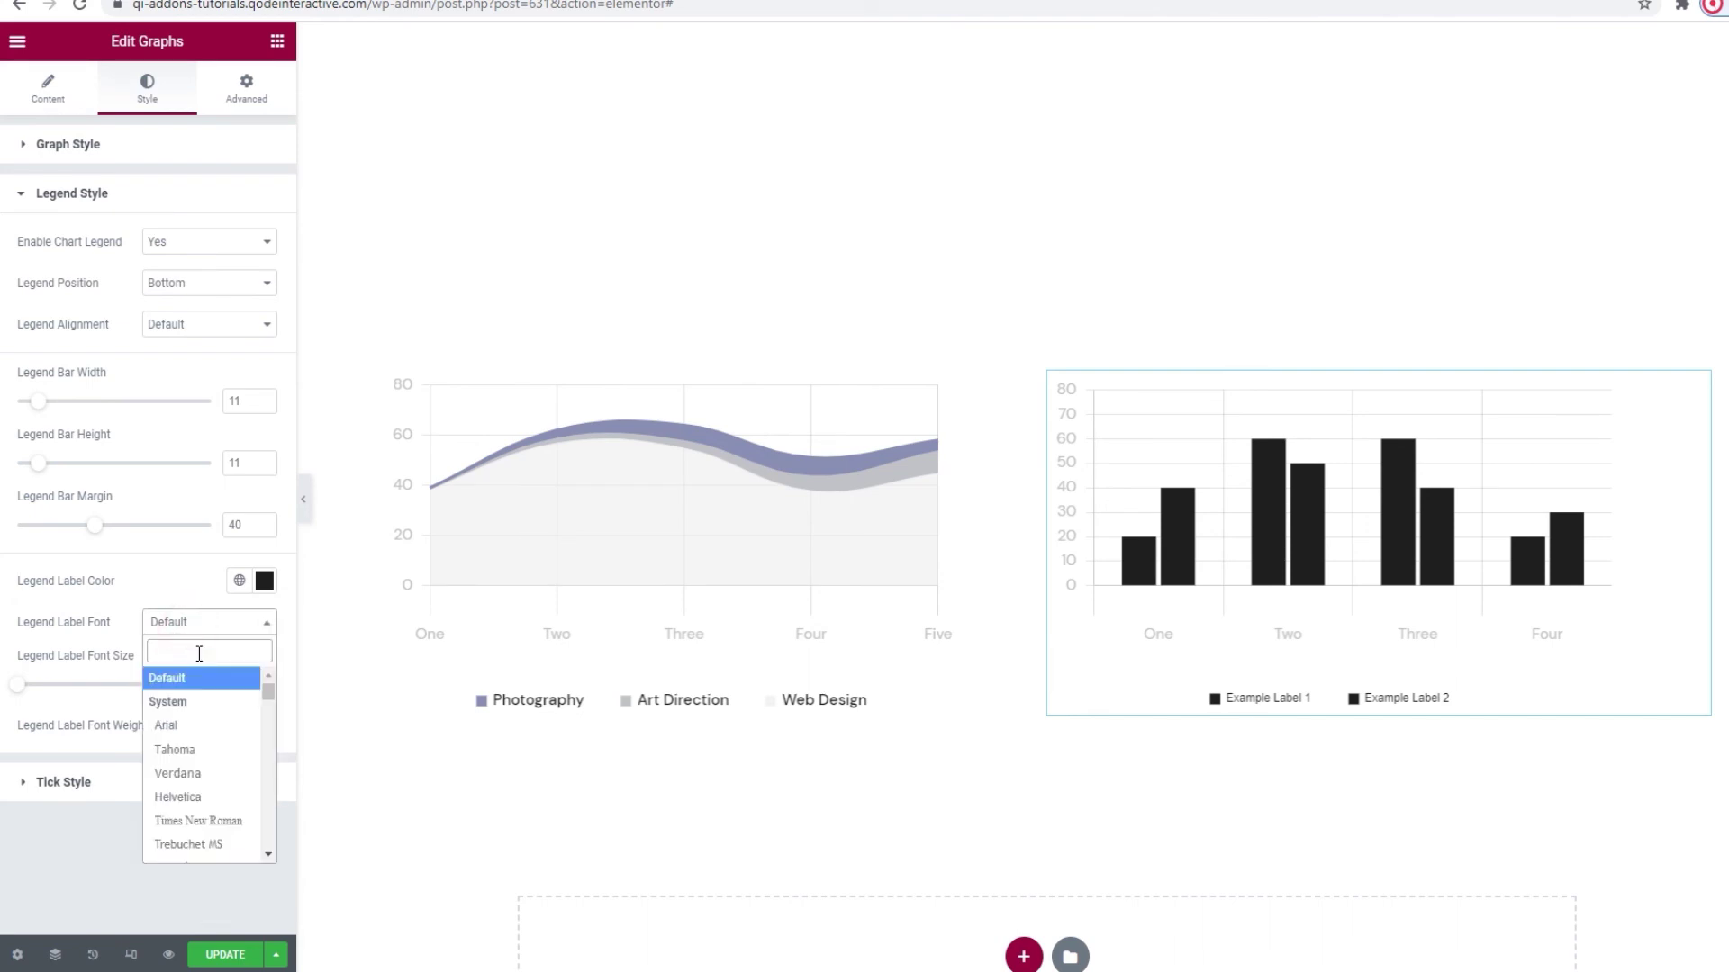
{"action": "type", "text": "dm"}
{"action": "left_click", "coordinate": [202, 725]}
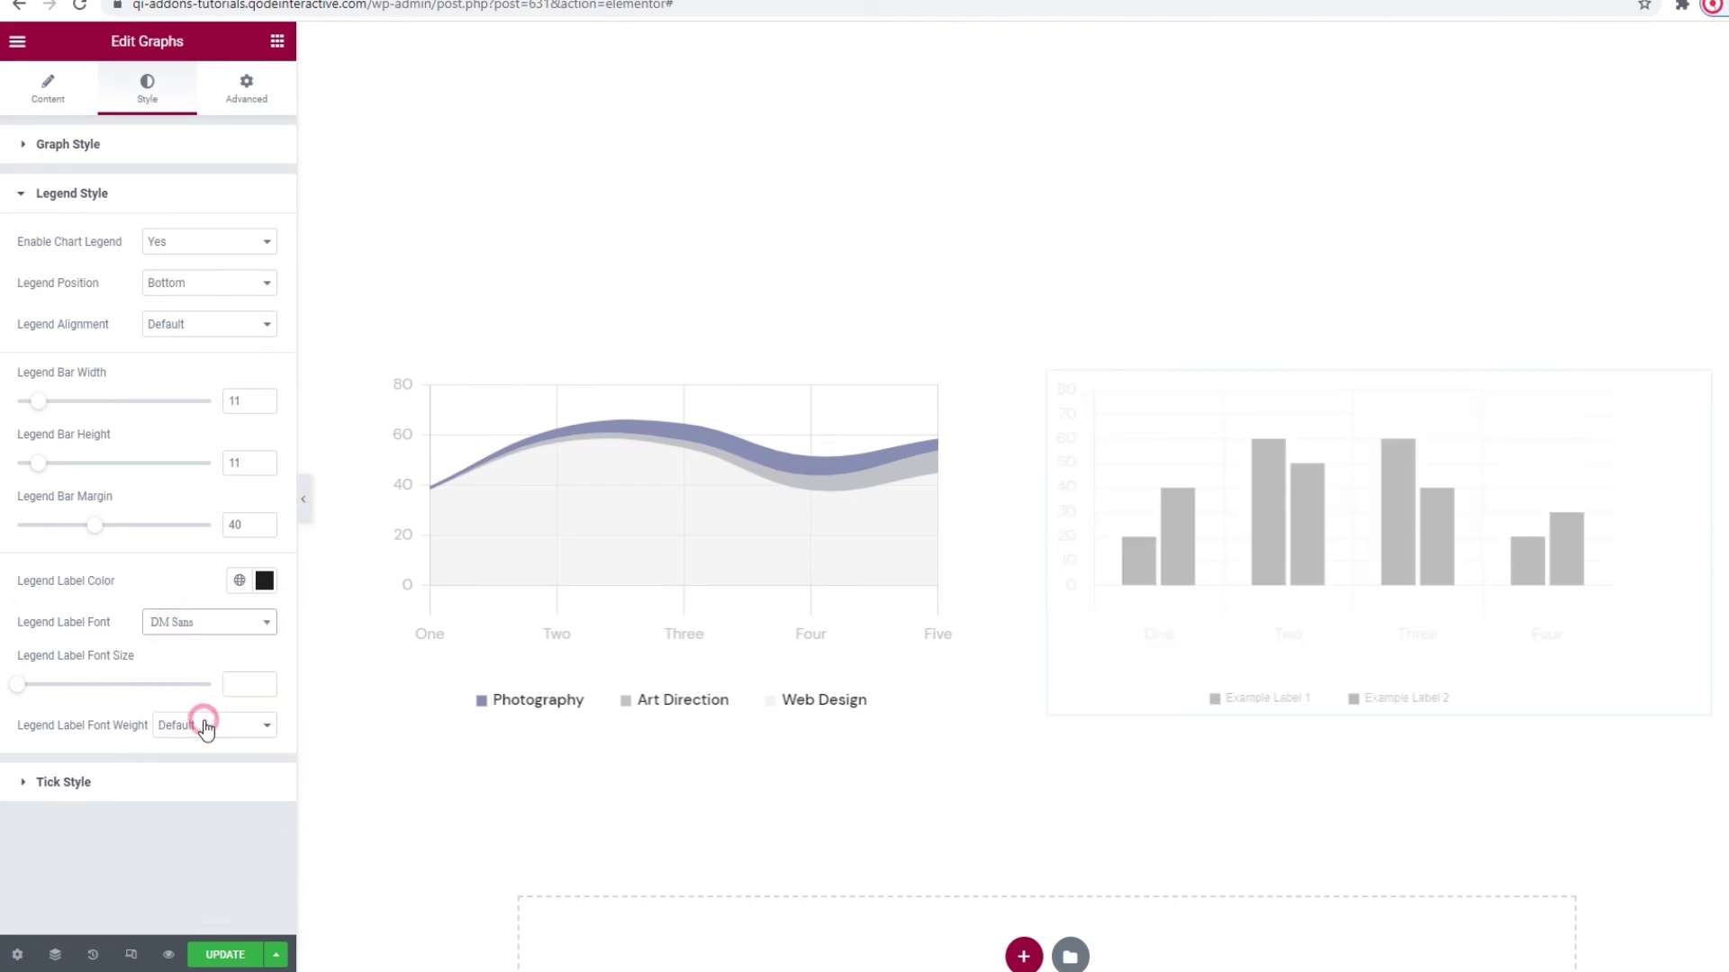
{"action": "left_click", "coordinate": [236, 683]}
{"action": "type", "text": "16"}
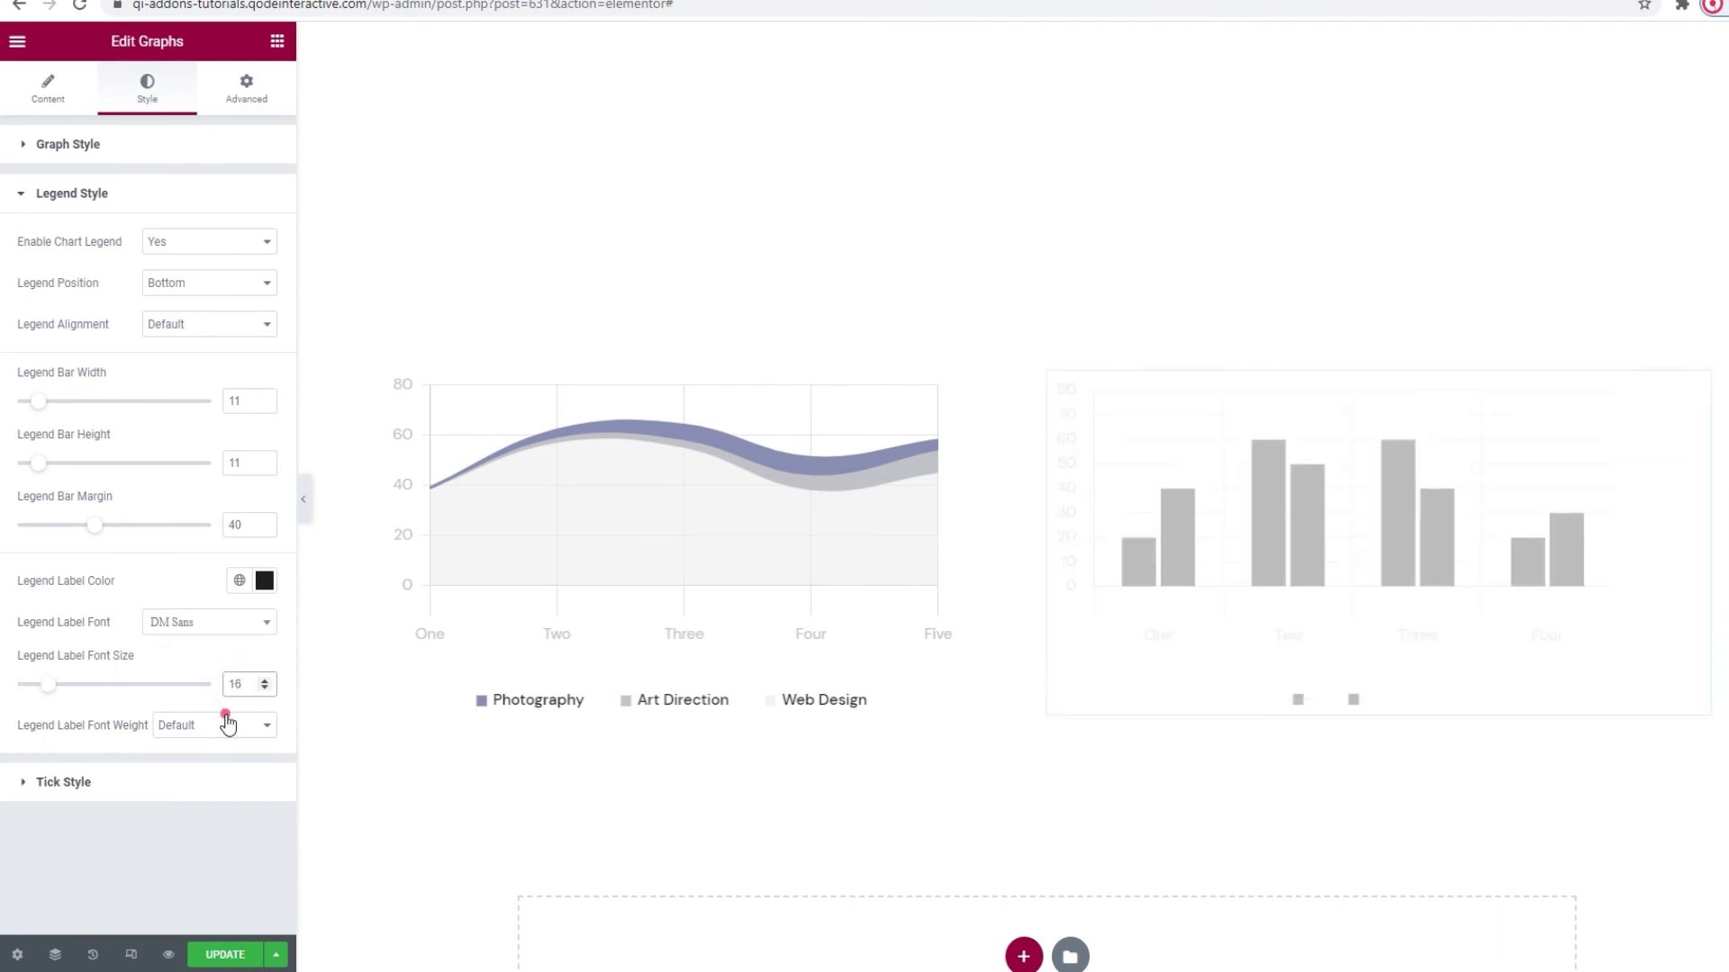
{"action": "left_click", "coordinate": [227, 725]}
{"action": "left_click", "coordinate": [216, 806]}
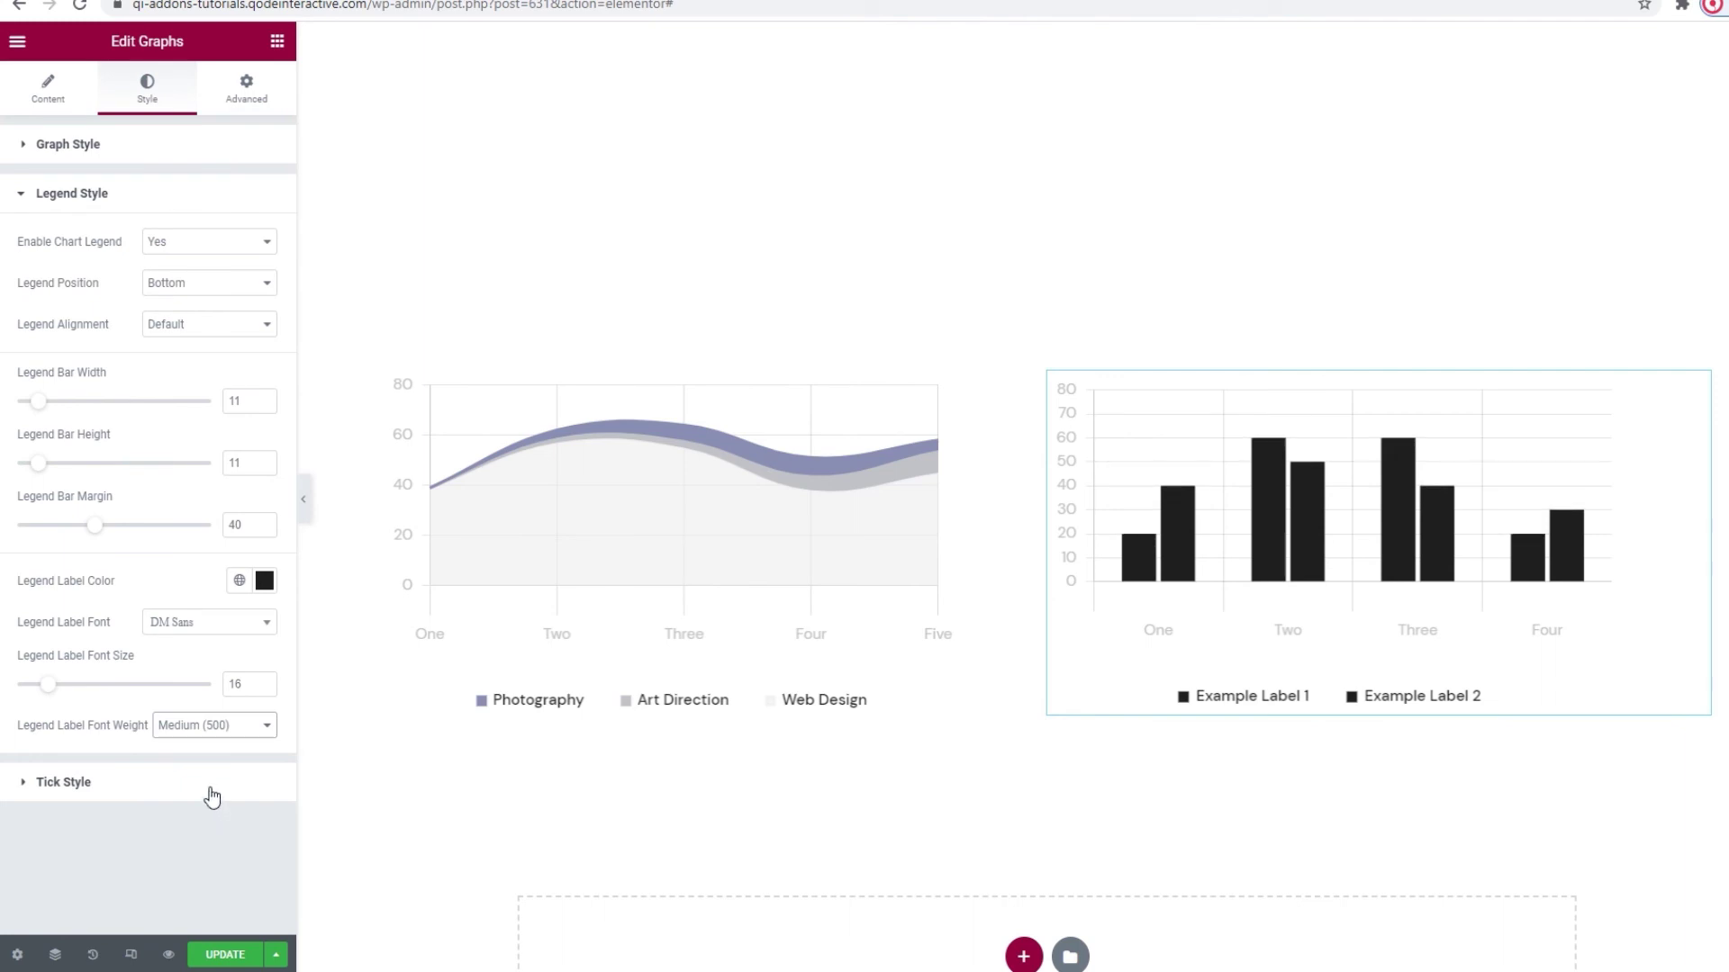
- Set the bar graph's tick style to minimum data value 0, maximum data value 80 and step size 20
{"action": "left_click", "coordinate": [212, 783]}
{"action": "left_click", "coordinate": [236, 289]}
{"action": "type", "text": "0"}
{"action": "left_click", "coordinate": [239, 331]}
{"action": "type", "text": "80"}
{"action": "left_click", "coordinate": [235, 370]}
{"action": "type", "text": "20"}
{"action": "left_click", "coordinate": [218, 472]}
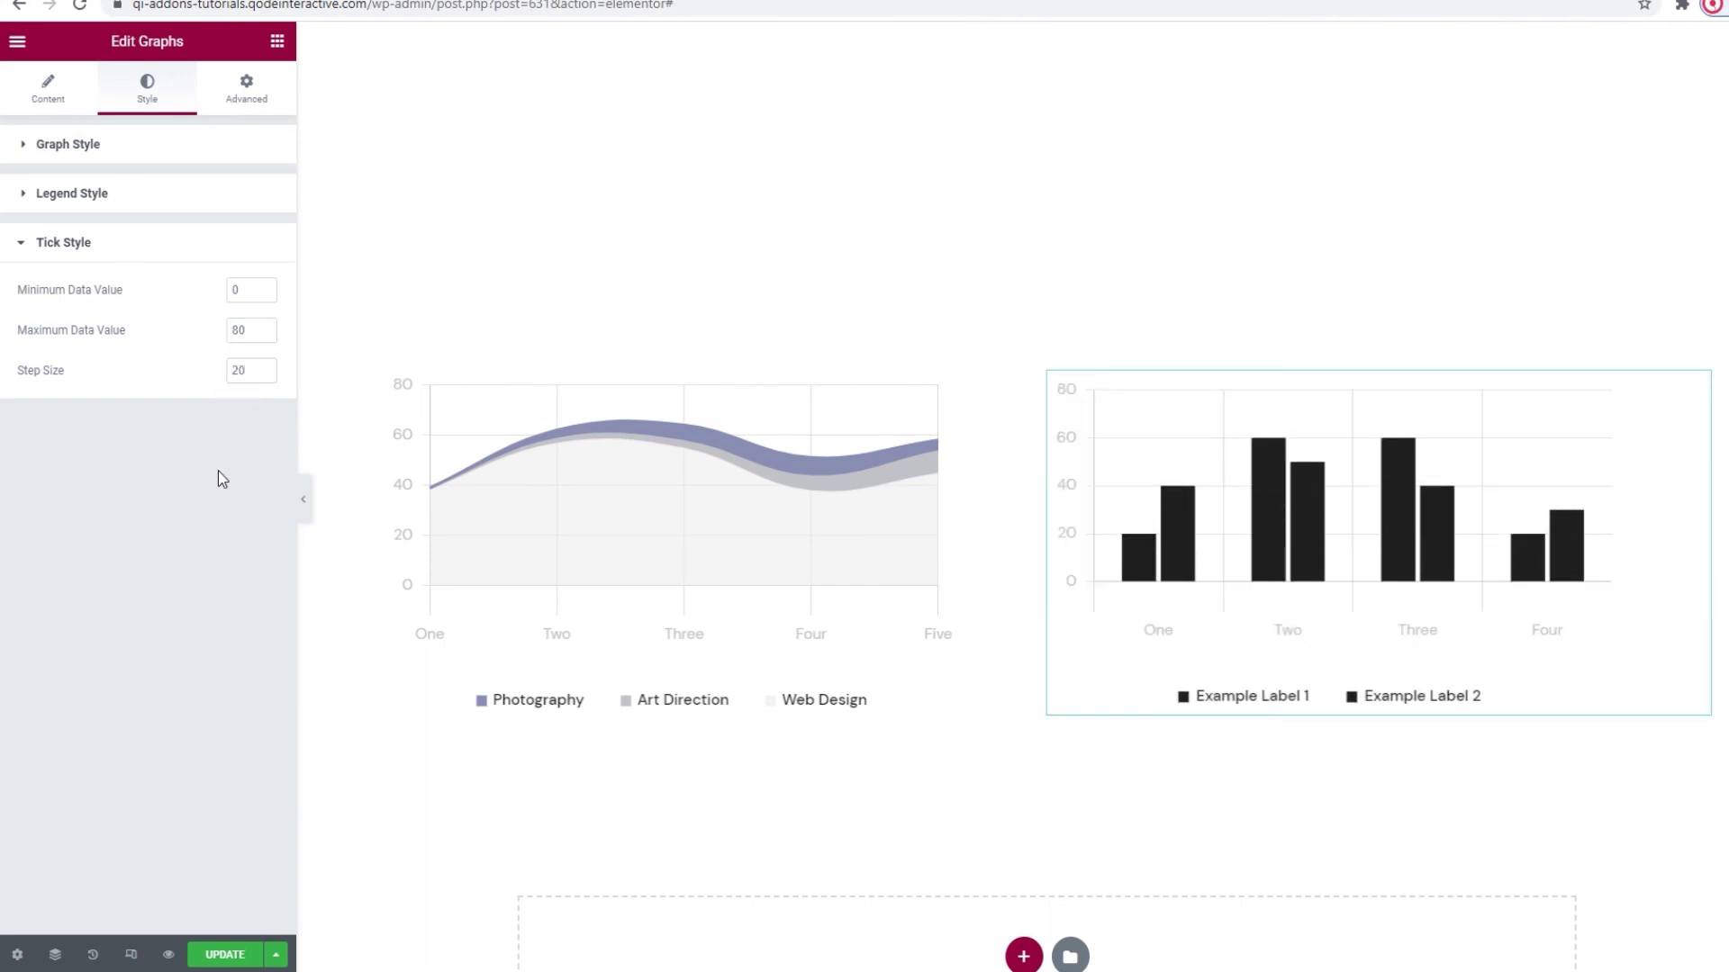
- Set the dataset values of the bar graph's first dataset item to 63,38,24,56
{"action": "left_click", "coordinate": [46, 113]}
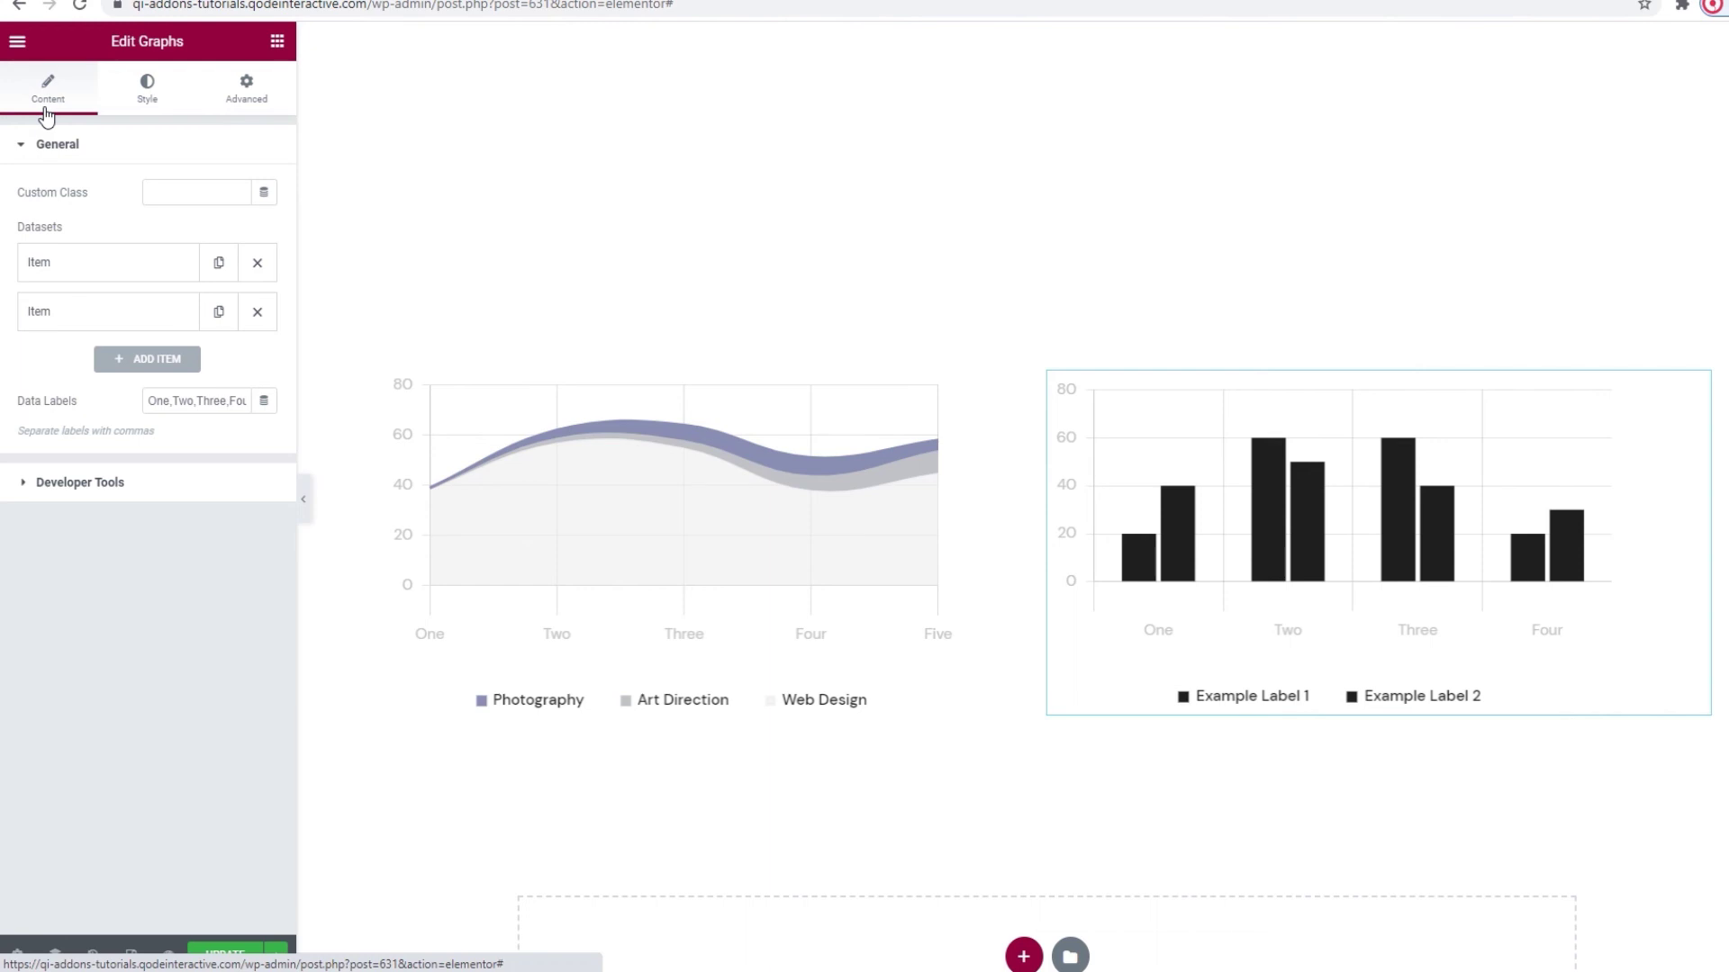
{"action": "left_click", "coordinate": [105, 262]}
{"action": "double_click", "coordinate": [158, 308]}
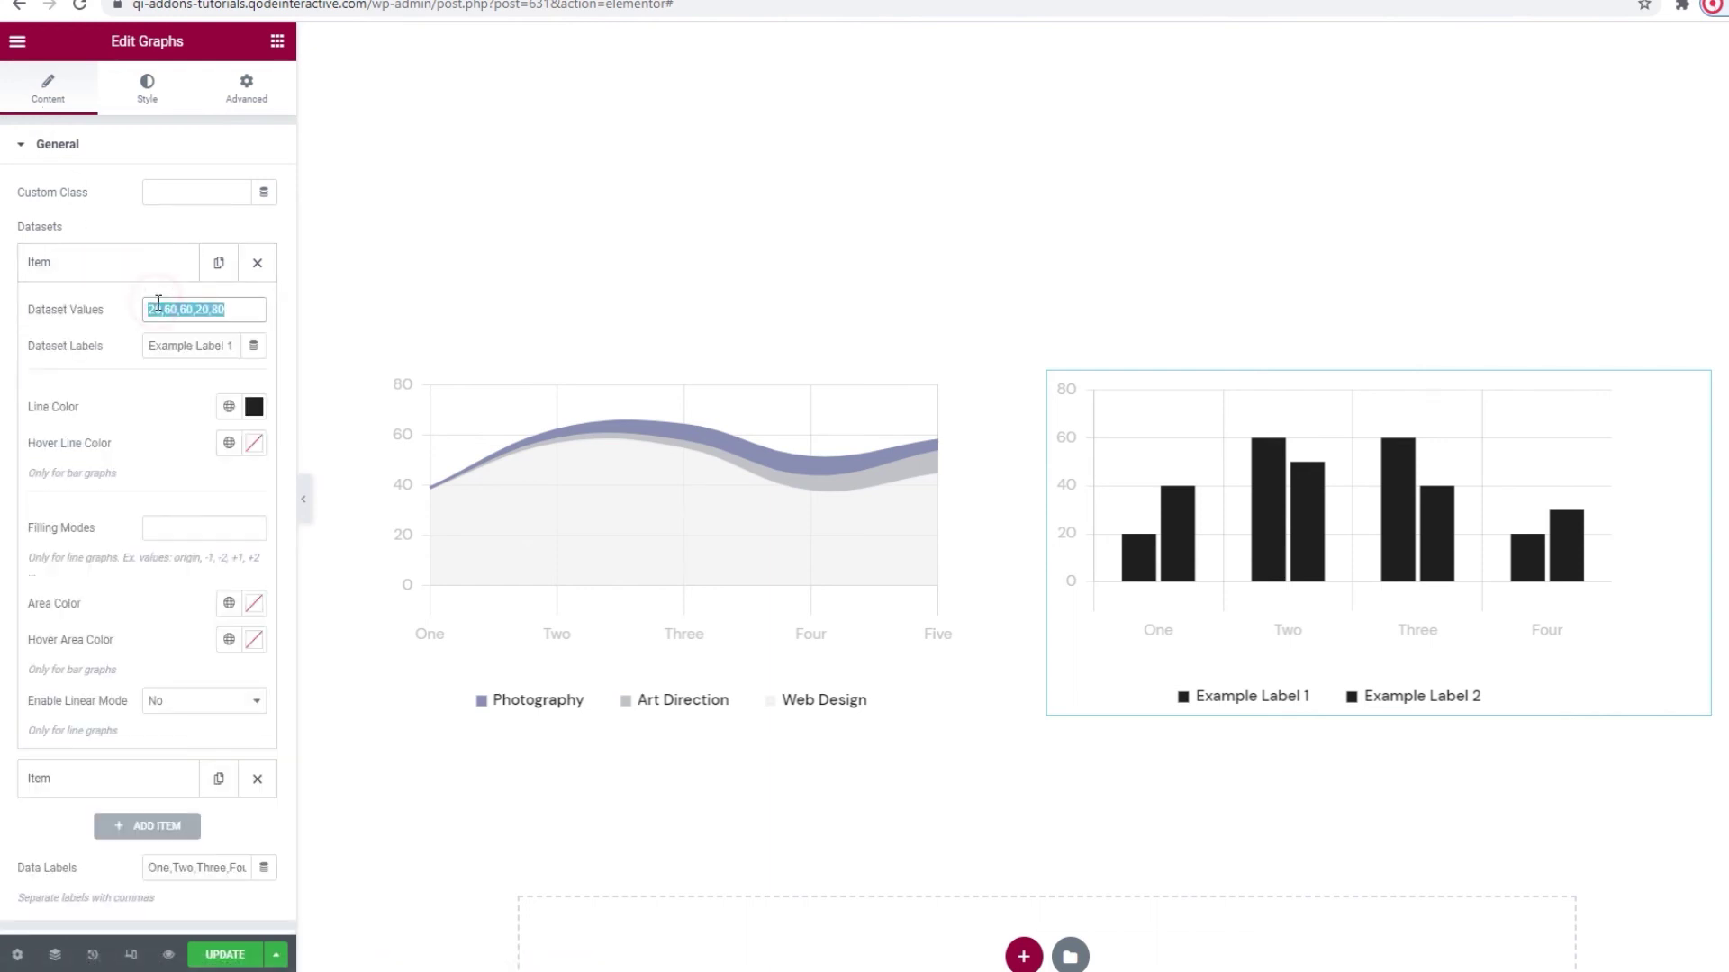
{"action": "type", "text": "6"}
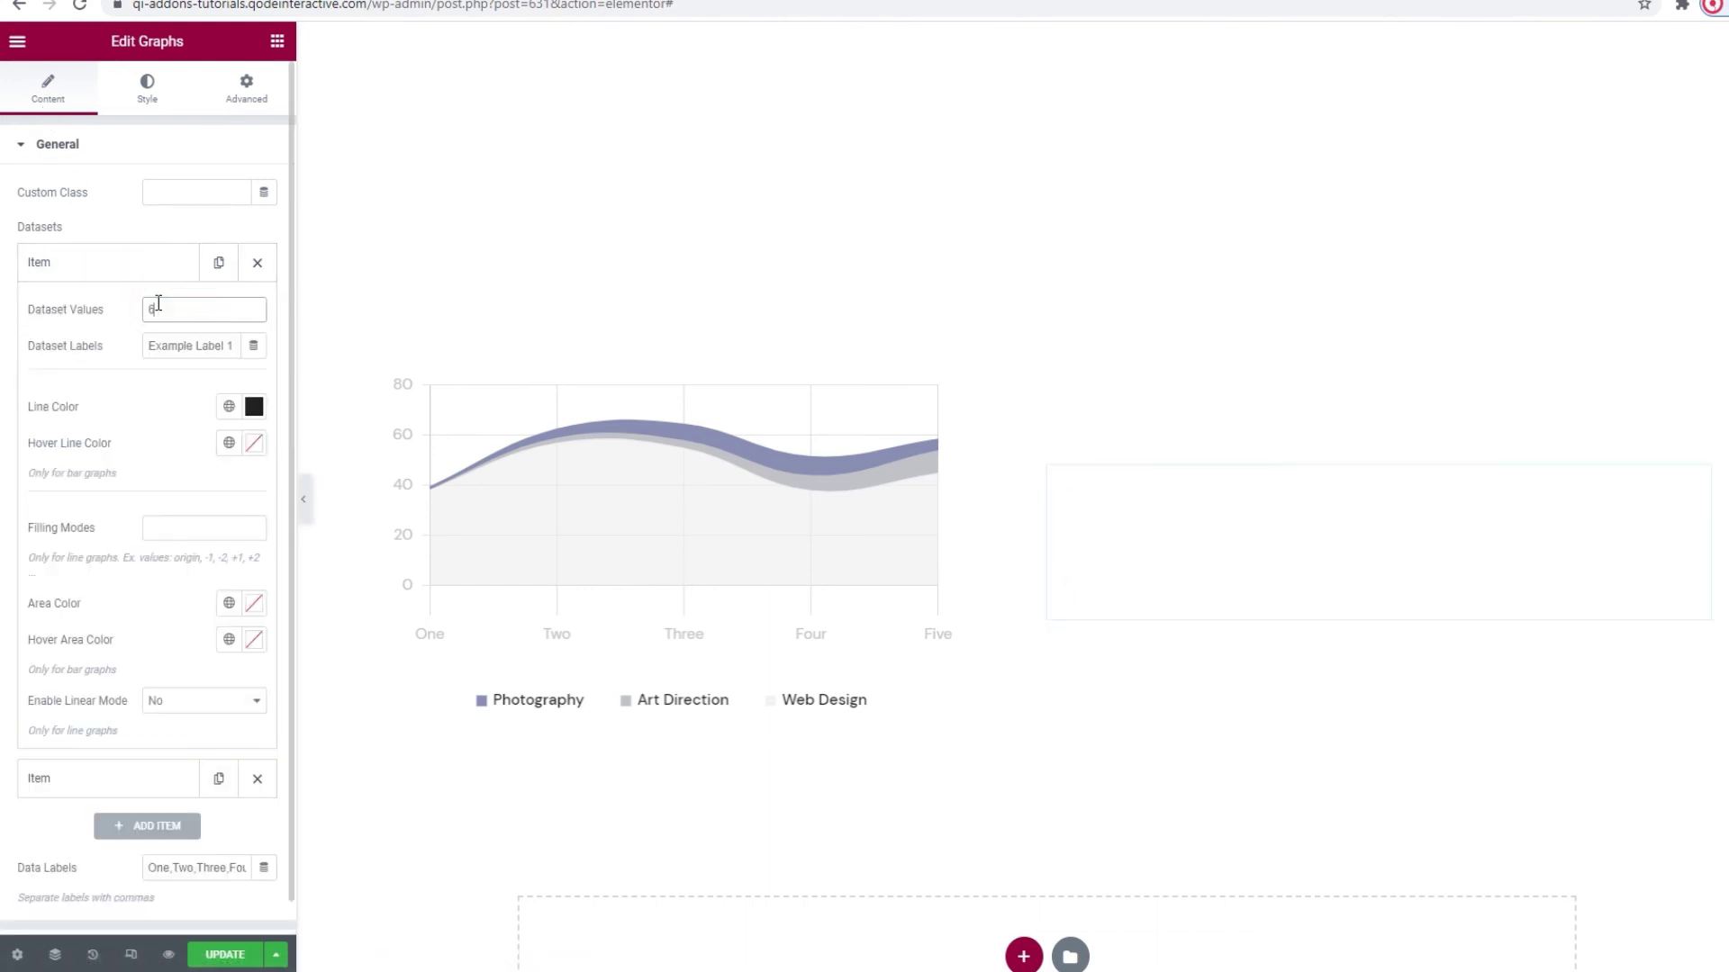
{"action": "type", "text": "5,3"}
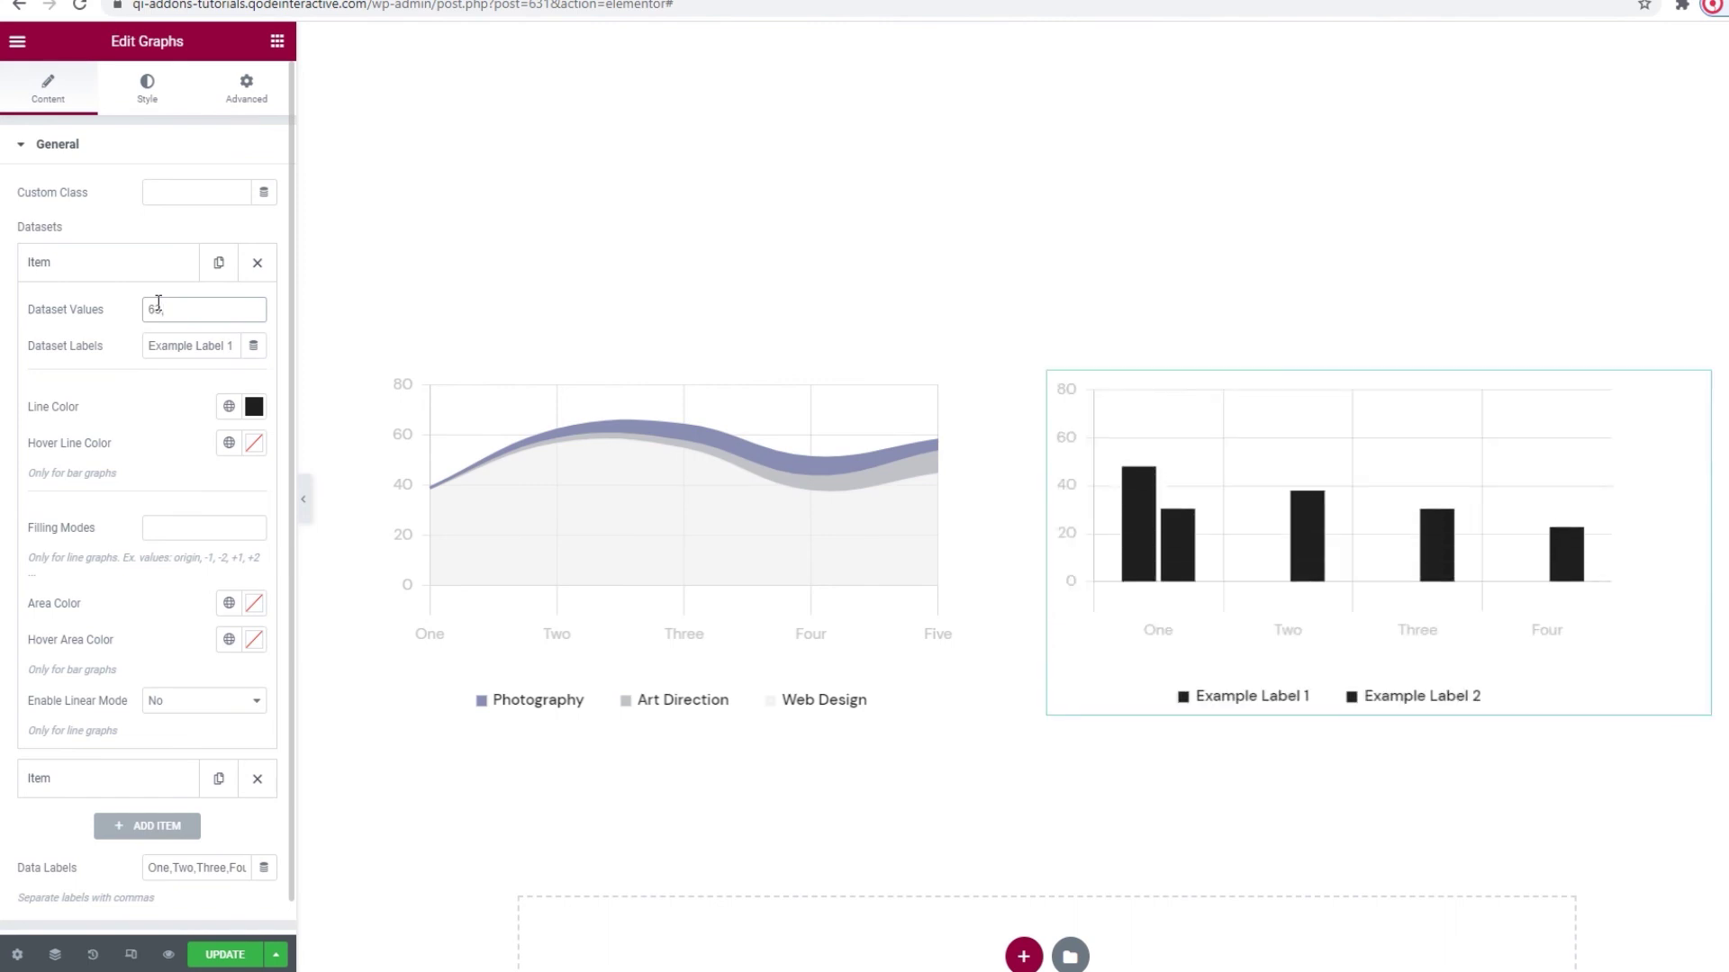
{"action": "type", "text": "8,"}
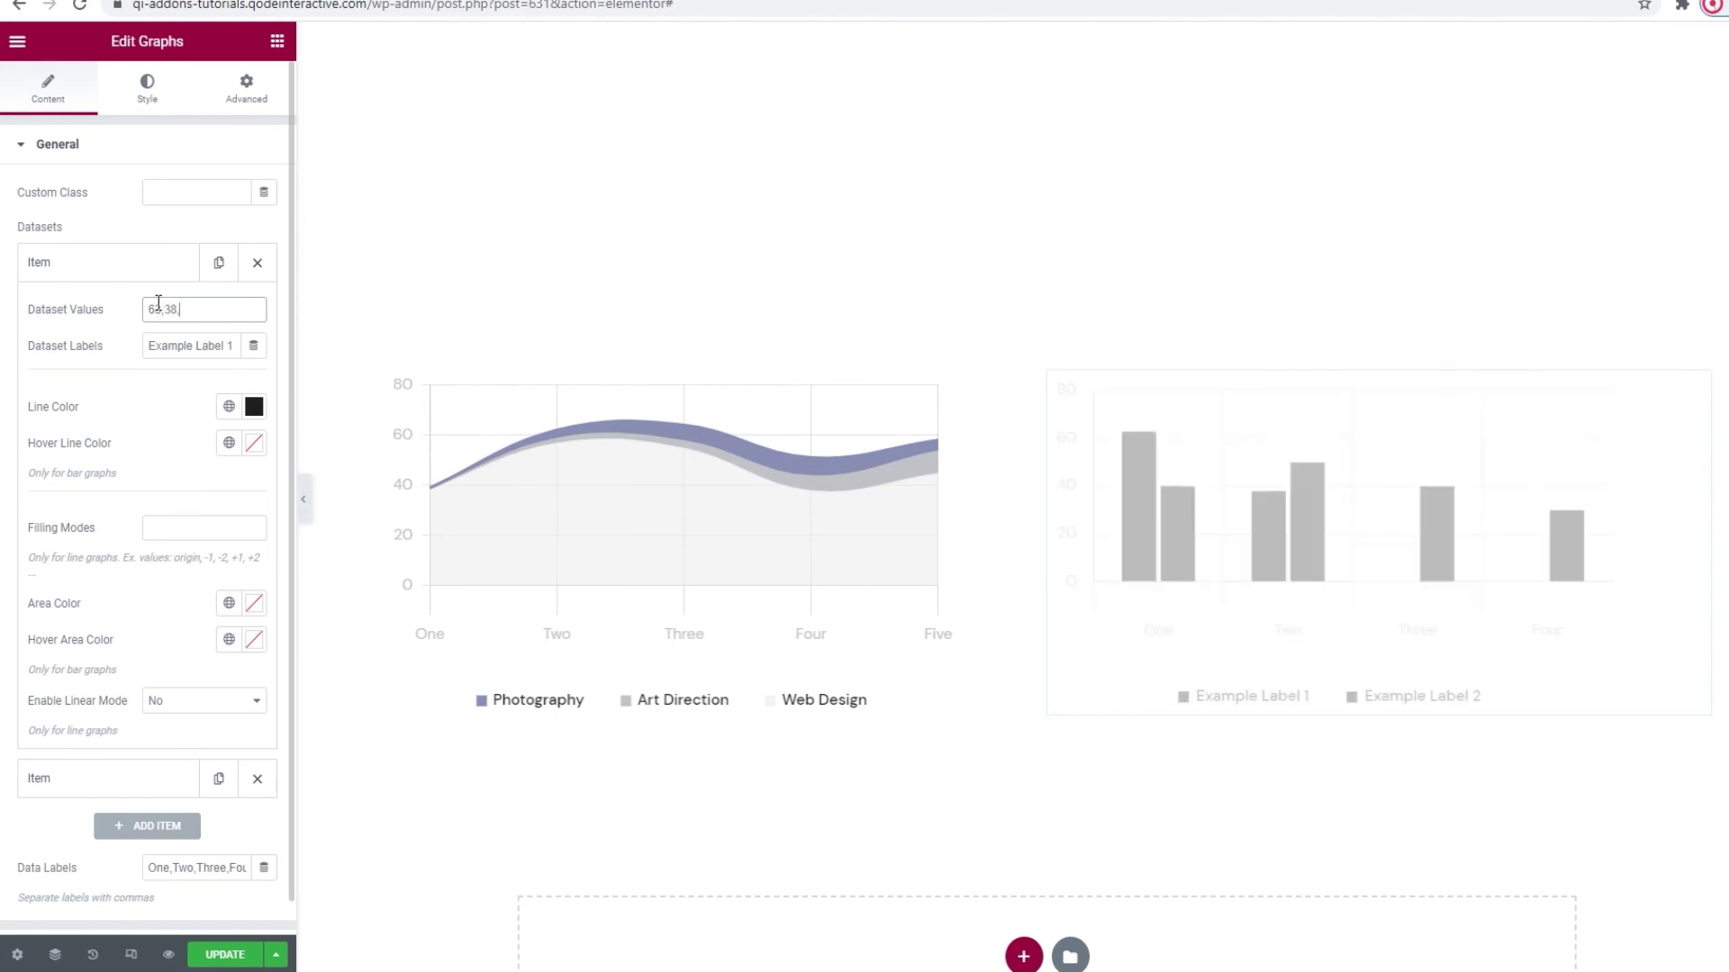
{"action": "type", "text": "24,56"}
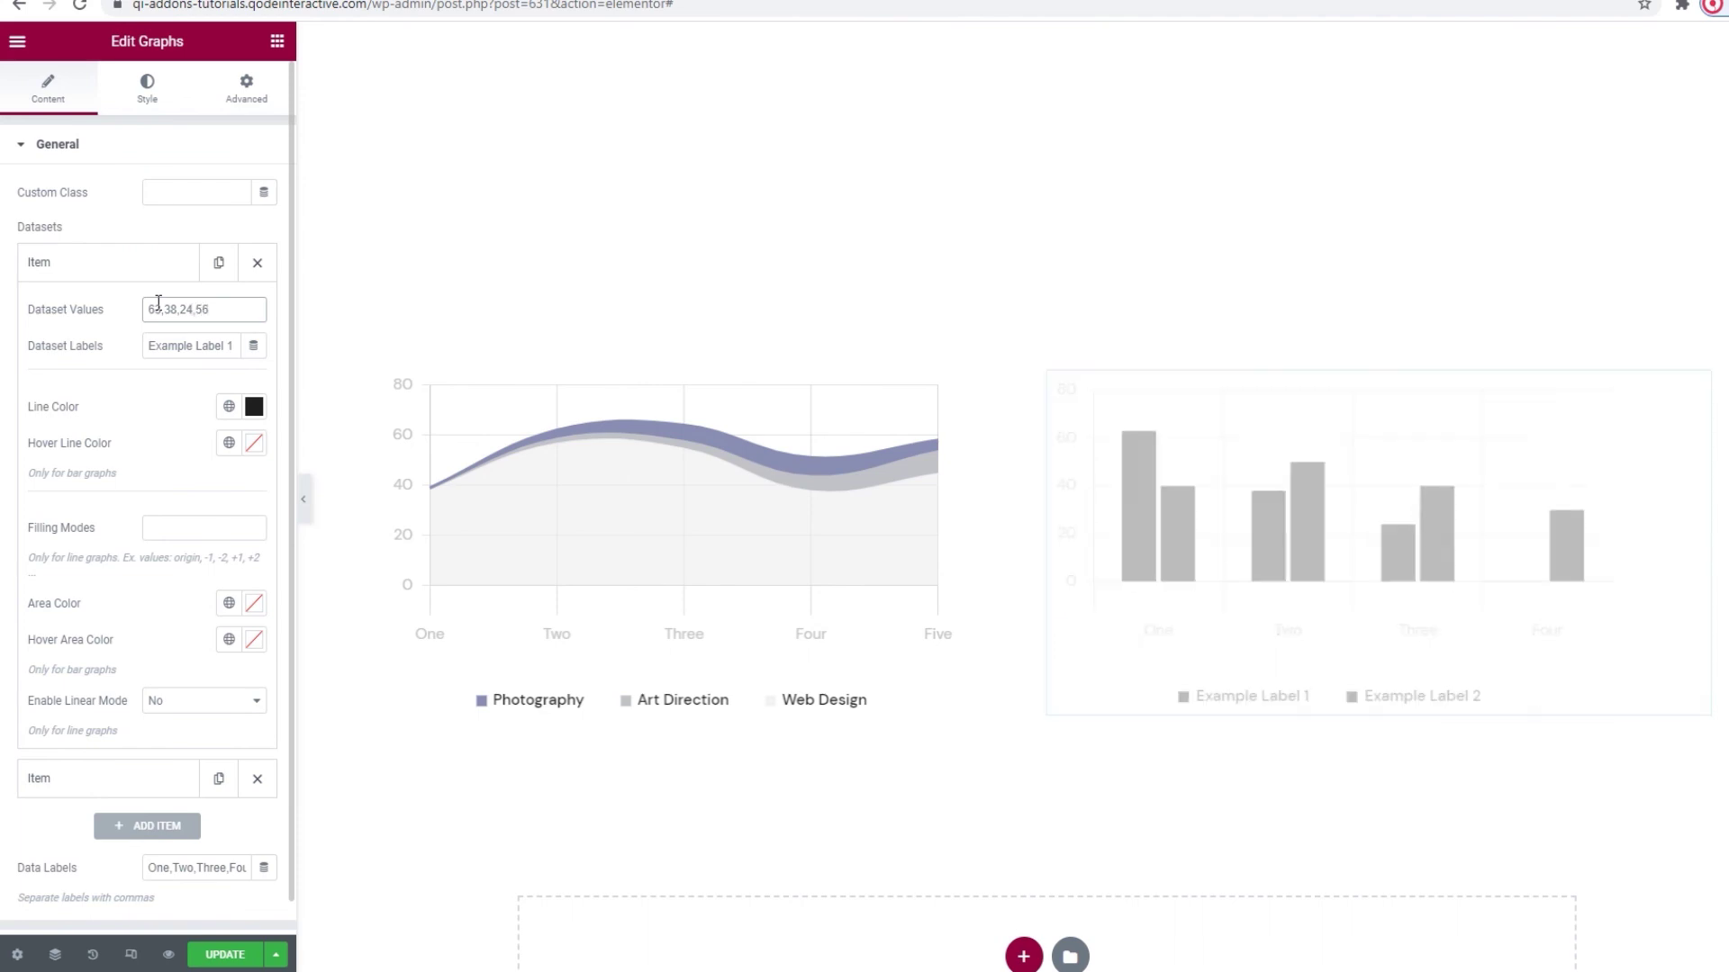
- Set the first dataset item's label to Photography and clear its line color
{"action": "triple_click", "coordinate": [189, 340]}
{"action": "key", "text": "BackSpace"}
{"action": "type", "text": "Photog"}
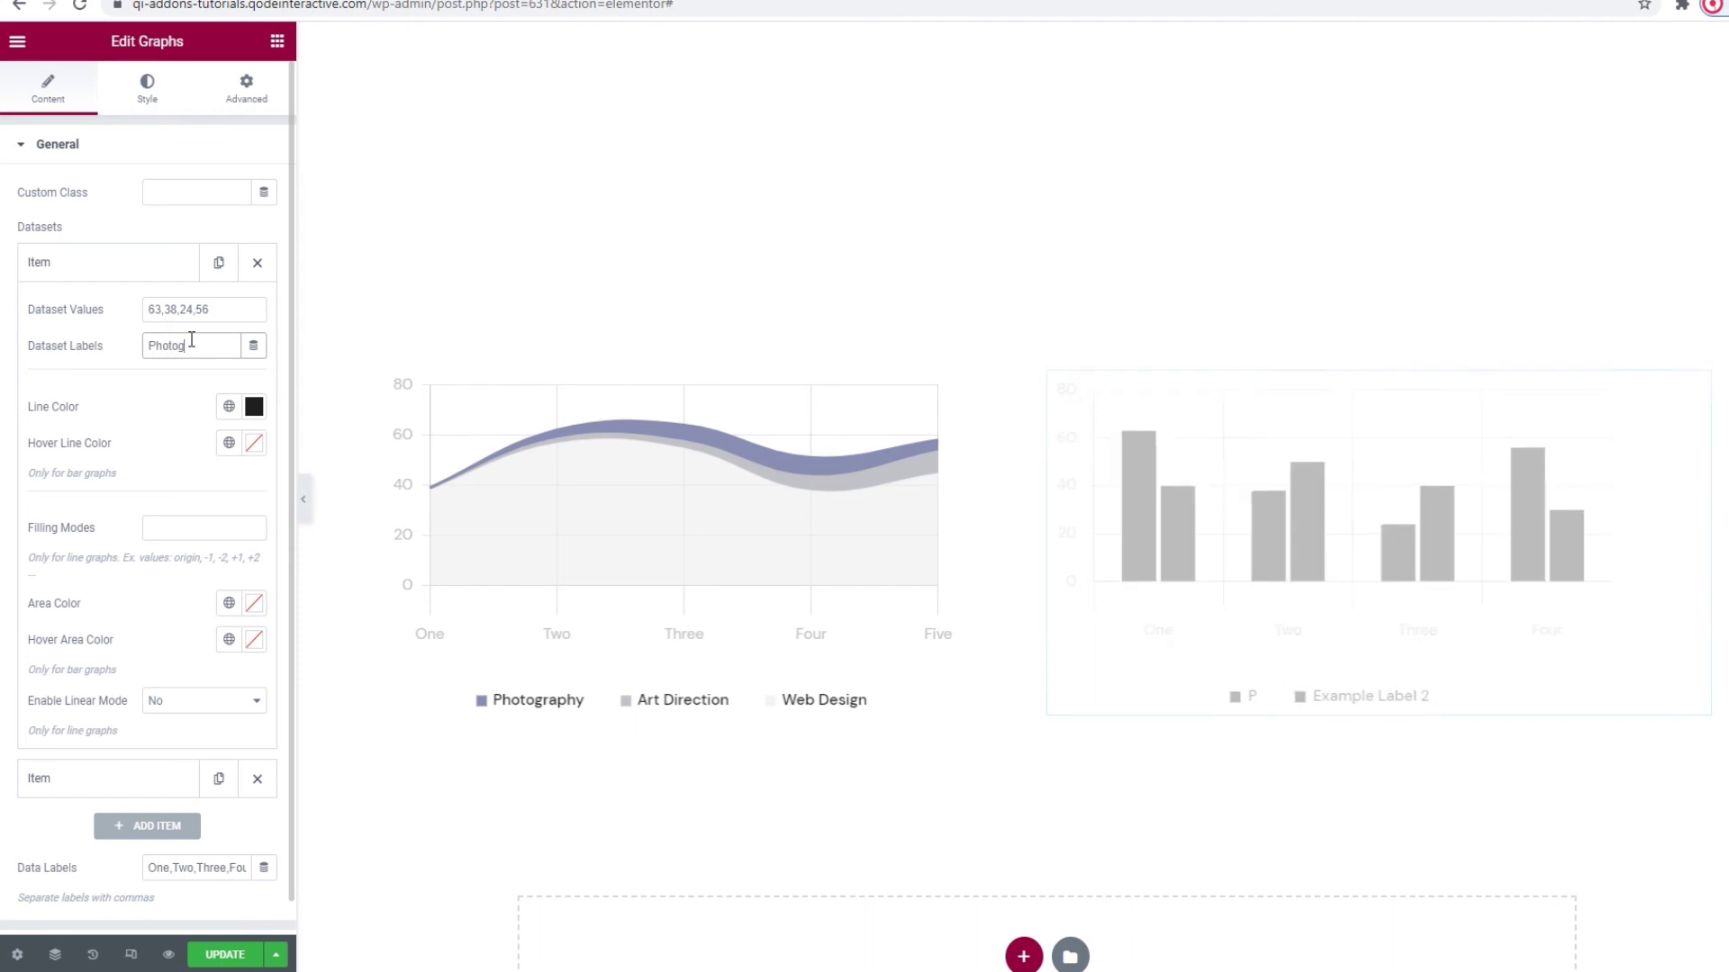
{"action": "type", "text": "raphy"}
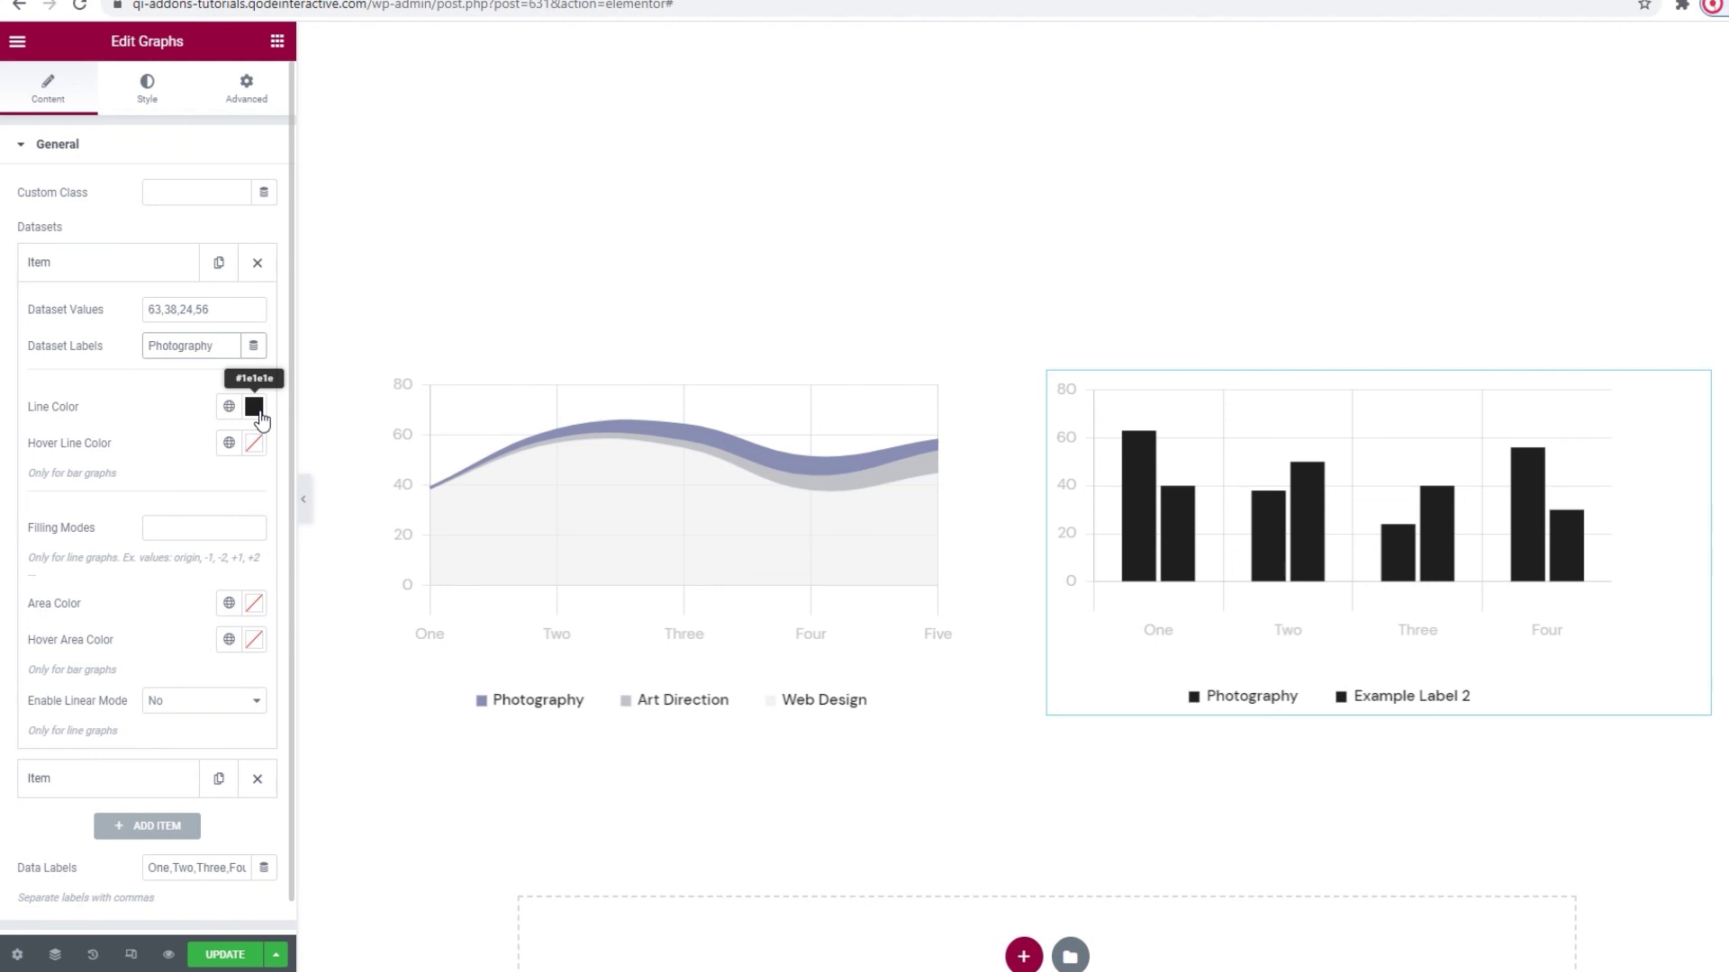
{"action": "left_click", "coordinate": [254, 407]}
{"action": "left_click", "coordinate": [196, 413]}
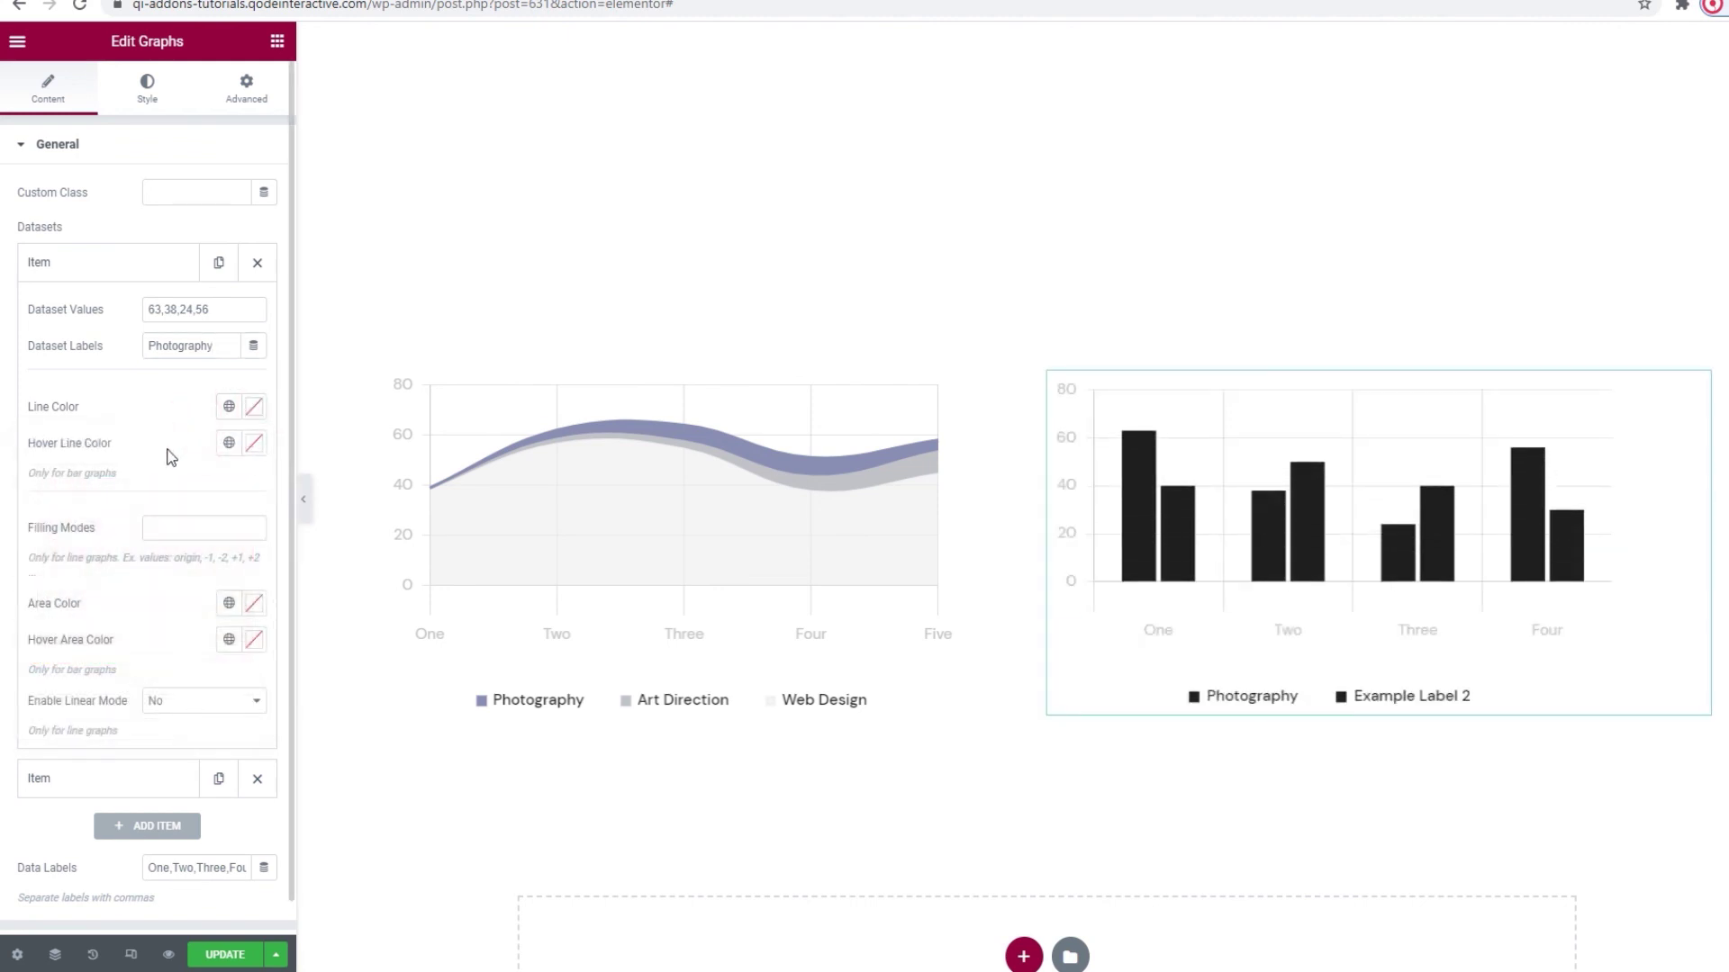
- Set the Photography dataset's area color to #888db3
{"action": "left_click", "coordinate": [253, 606]}
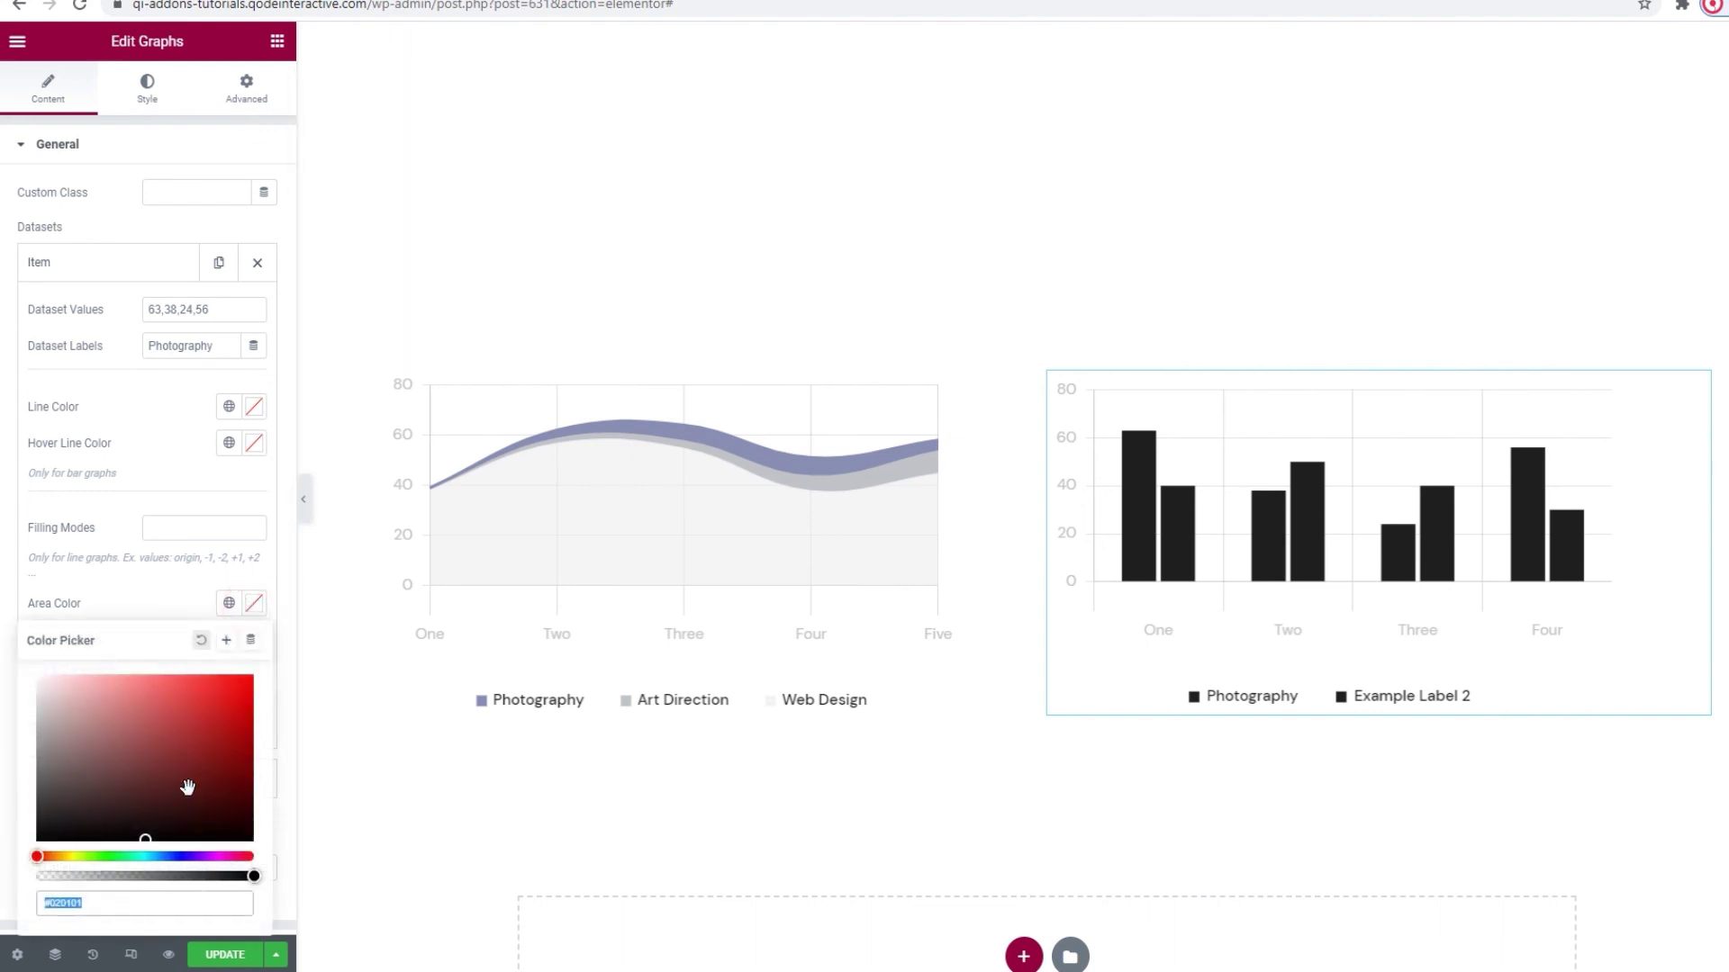
{"action": "double_click", "coordinate": [173, 897]}
{"action": "type", "text": "888"}
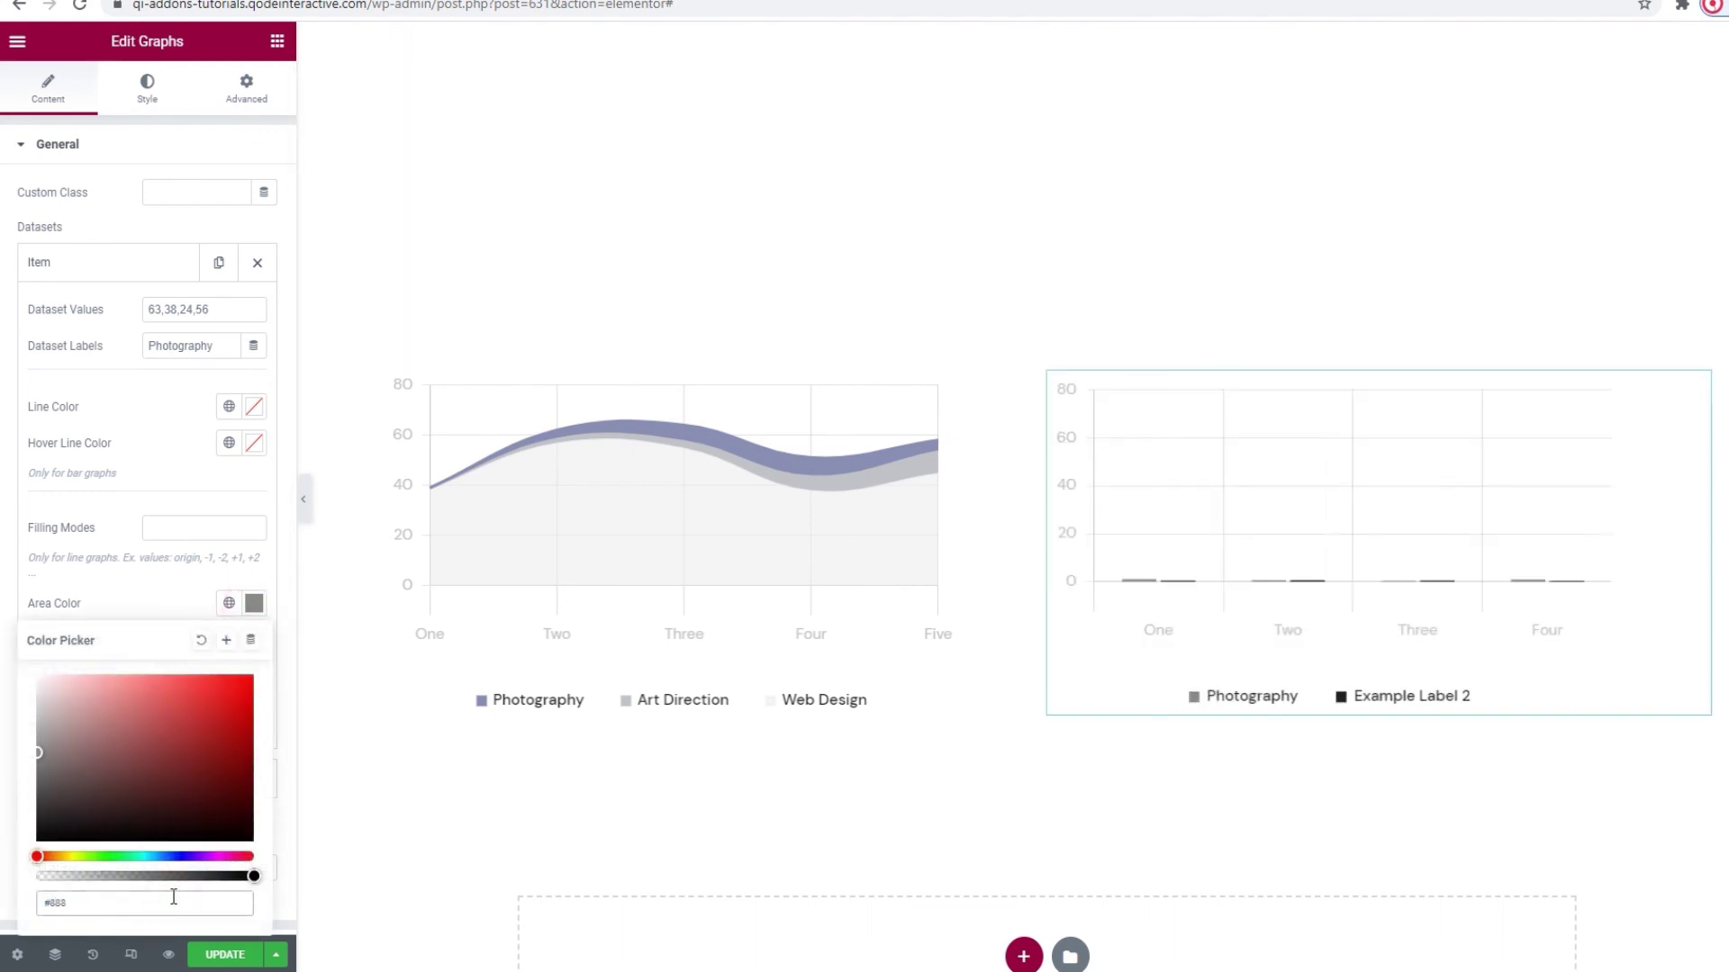
{"action": "type", "text": "db3"}
- Copy the Photography dataset's area color value into its hover area color and check the bars' hover look in the preview
{"action": "double_click", "coordinate": [173, 897]}
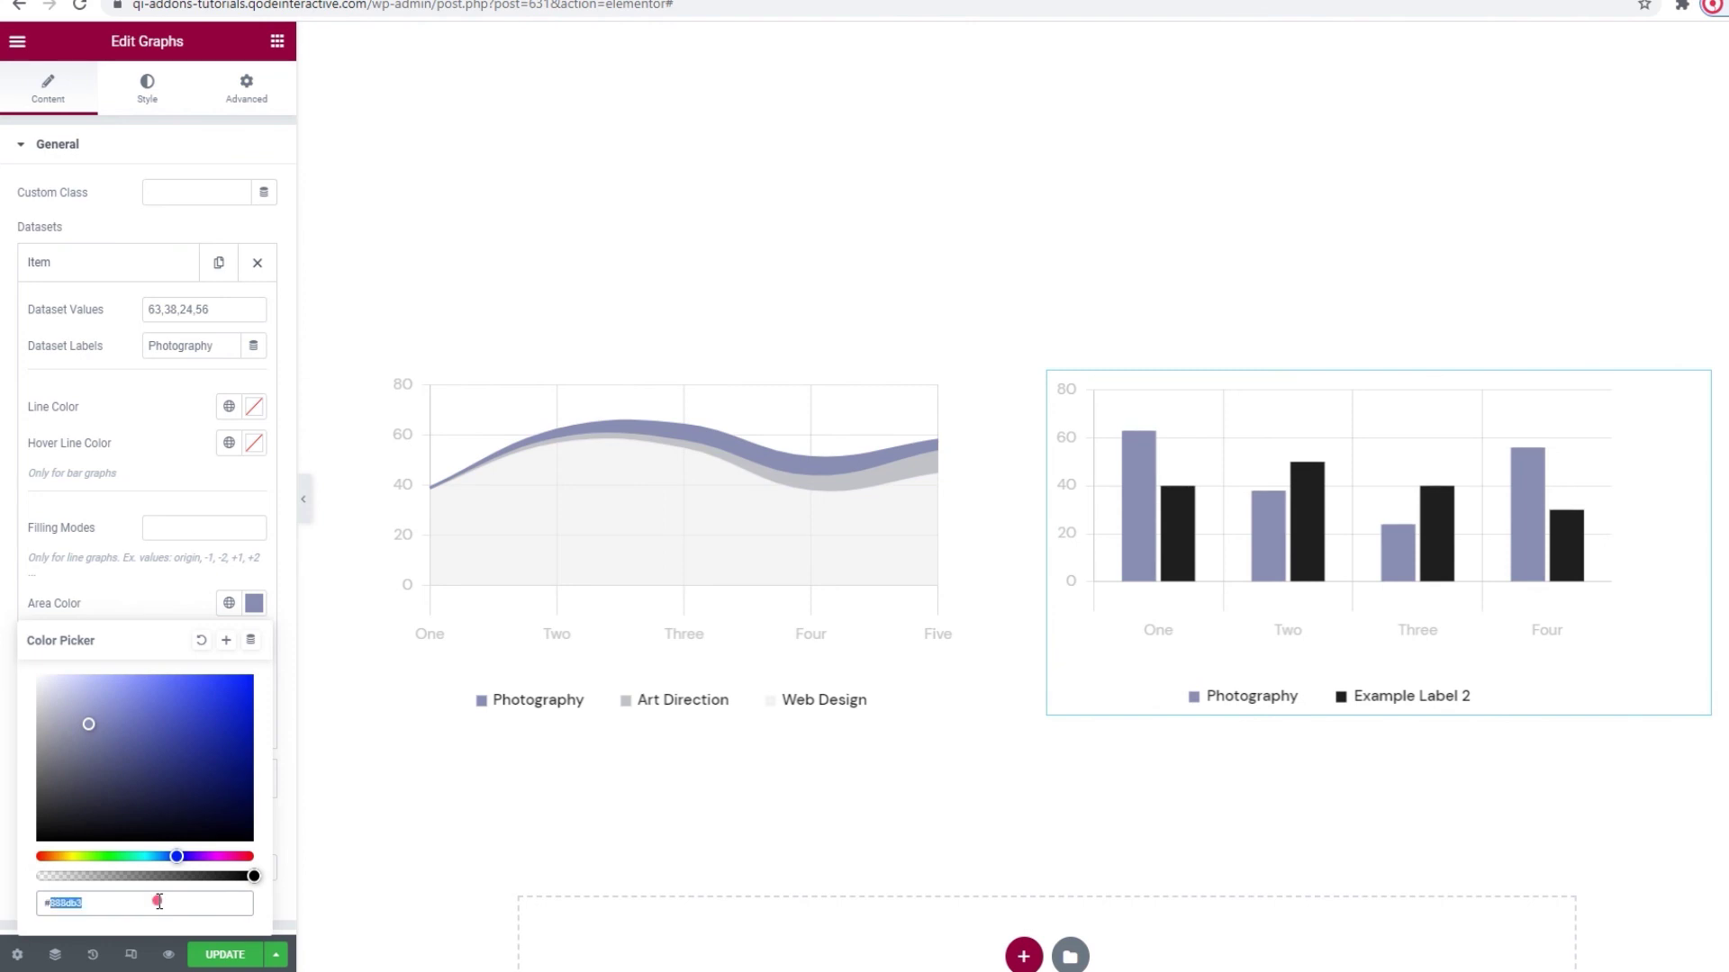
{"action": "right_click", "coordinate": [160, 900]}
{"action": "left_click", "coordinate": [206, 664]}
{"action": "left_click", "coordinate": [162, 598]}
{"action": "left_click", "coordinate": [254, 643]}
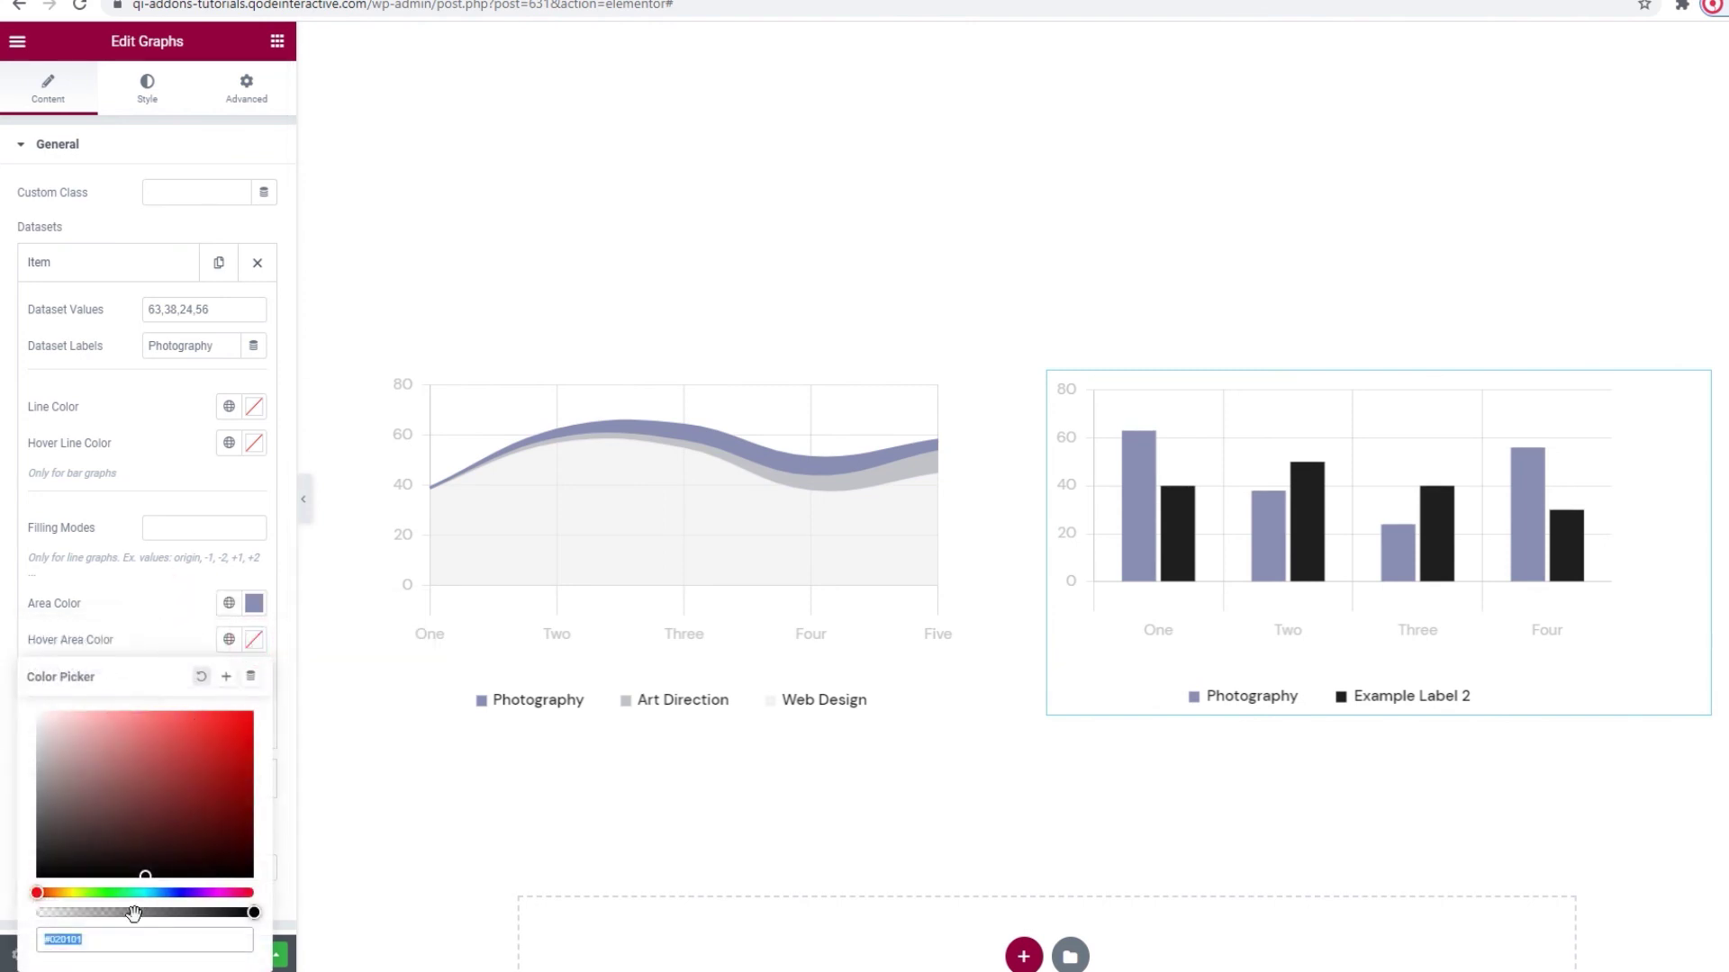
{"action": "double_click", "coordinate": [127, 937]}
{"action": "right_click", "coordinate": [127, 936]}
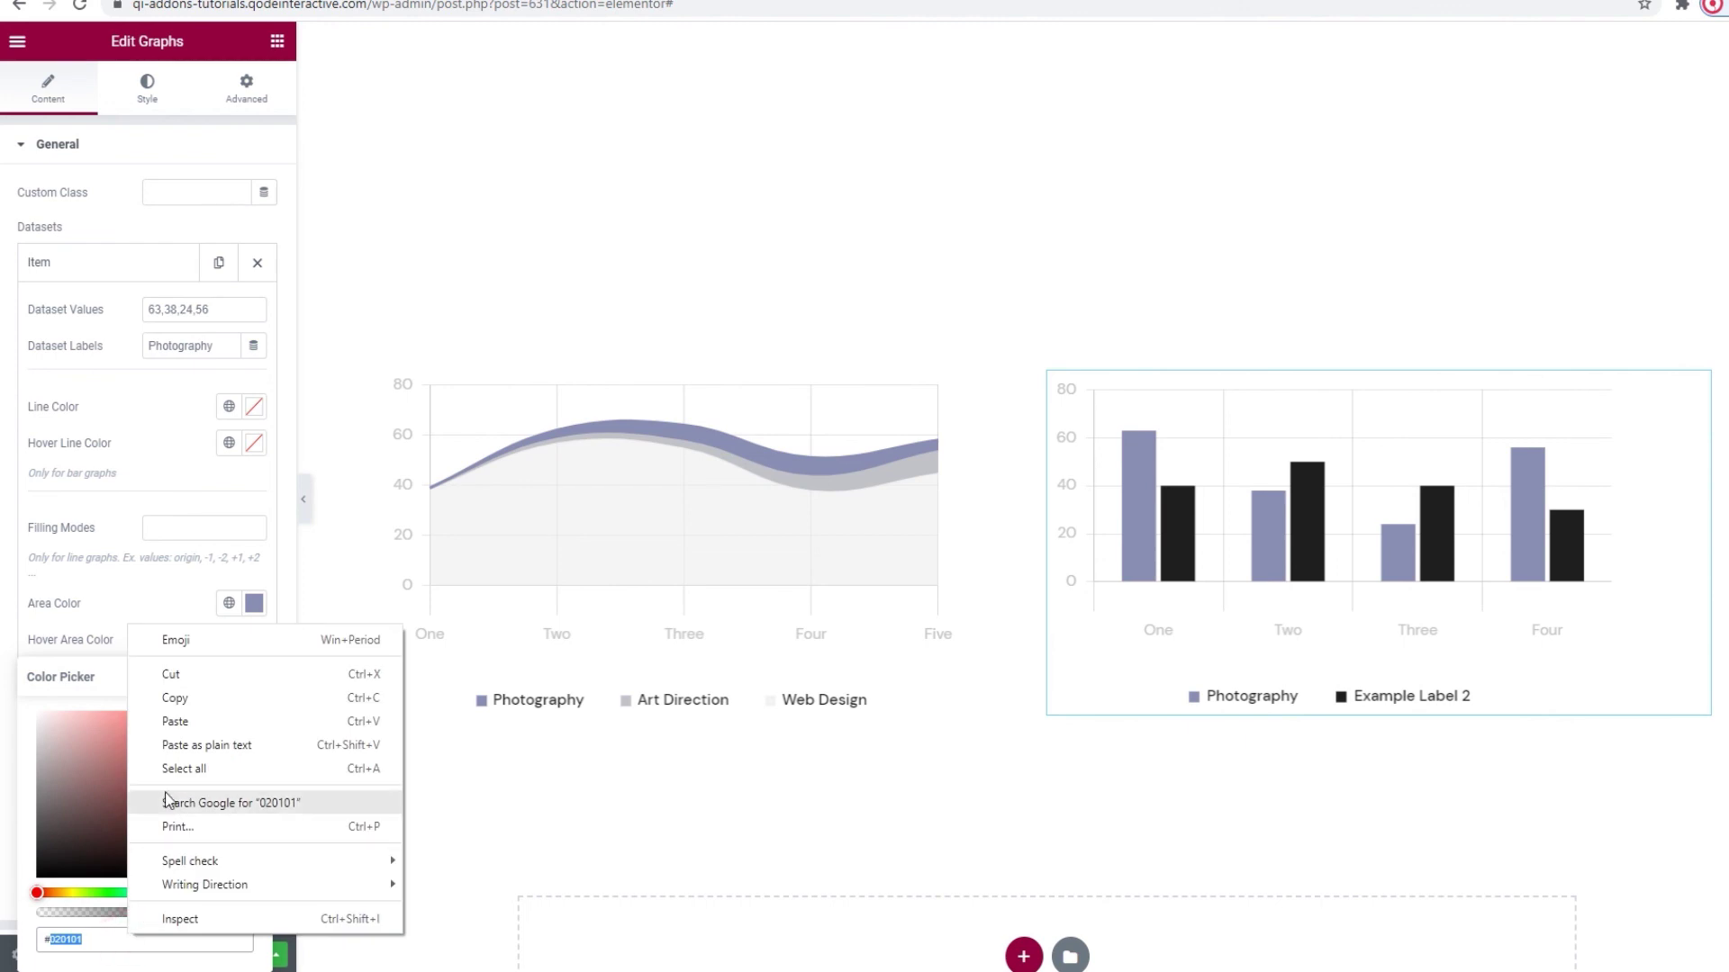
{"action": "left_click", "coordinate": [171, 721]}
{"action": "left_click", "coordinate": [168, 607]}
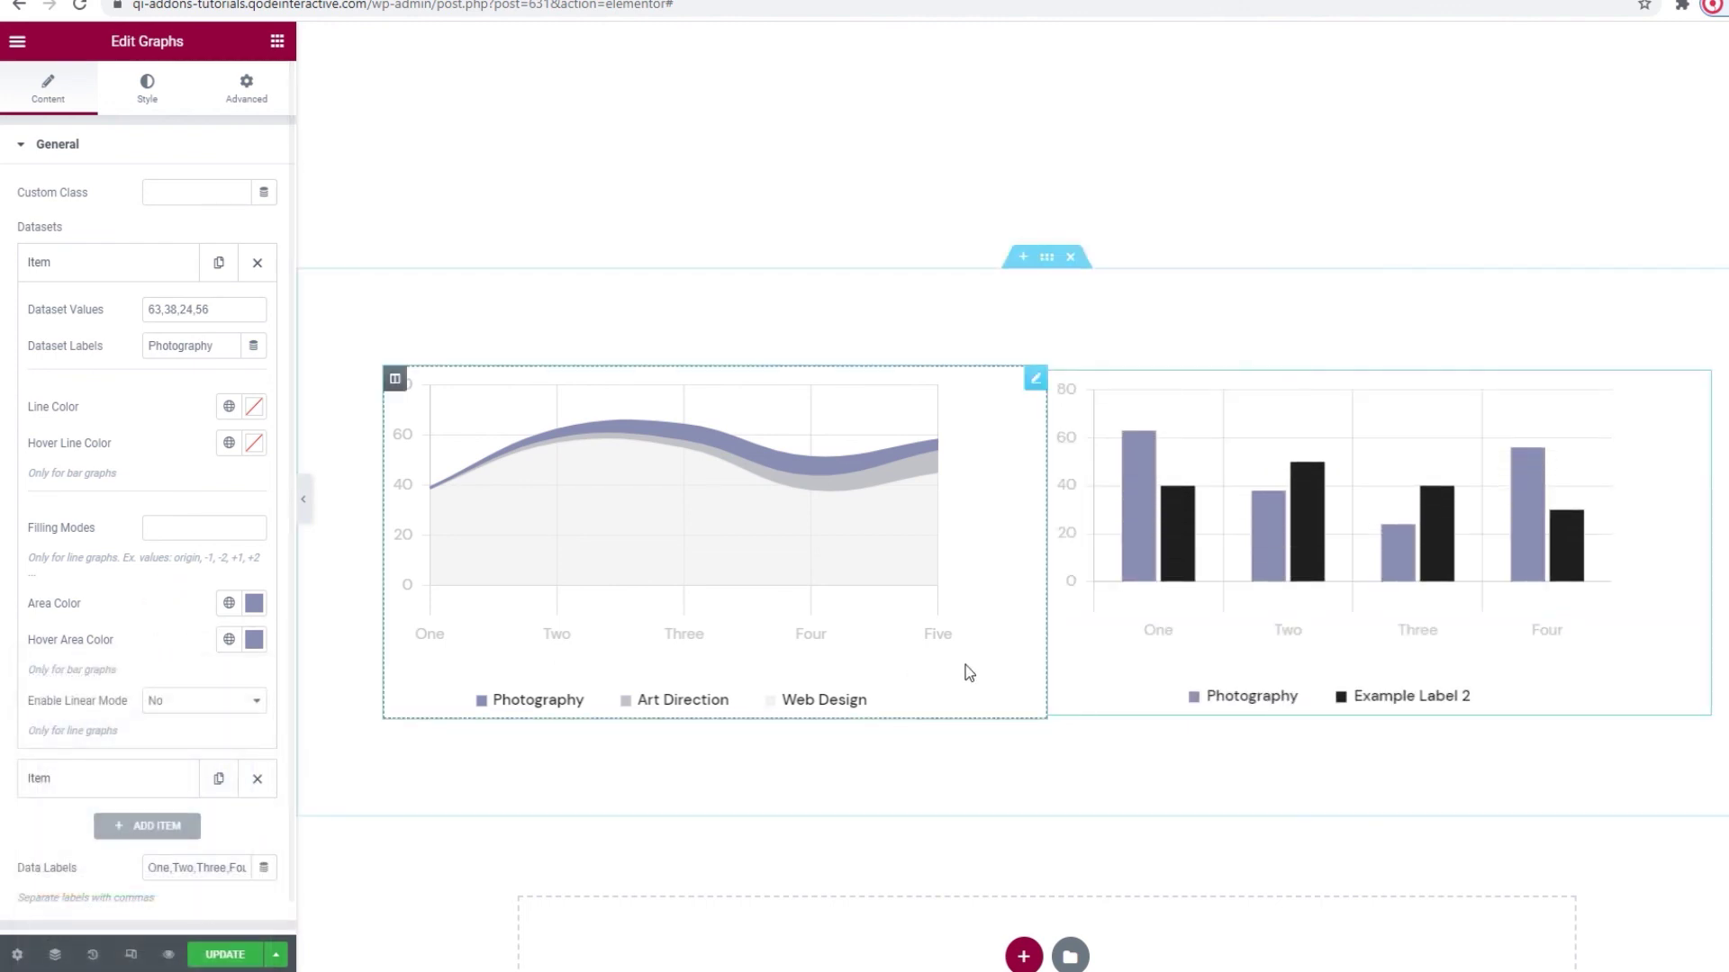
{"action": "mouse_move", "coordinate": [1132, 552]}
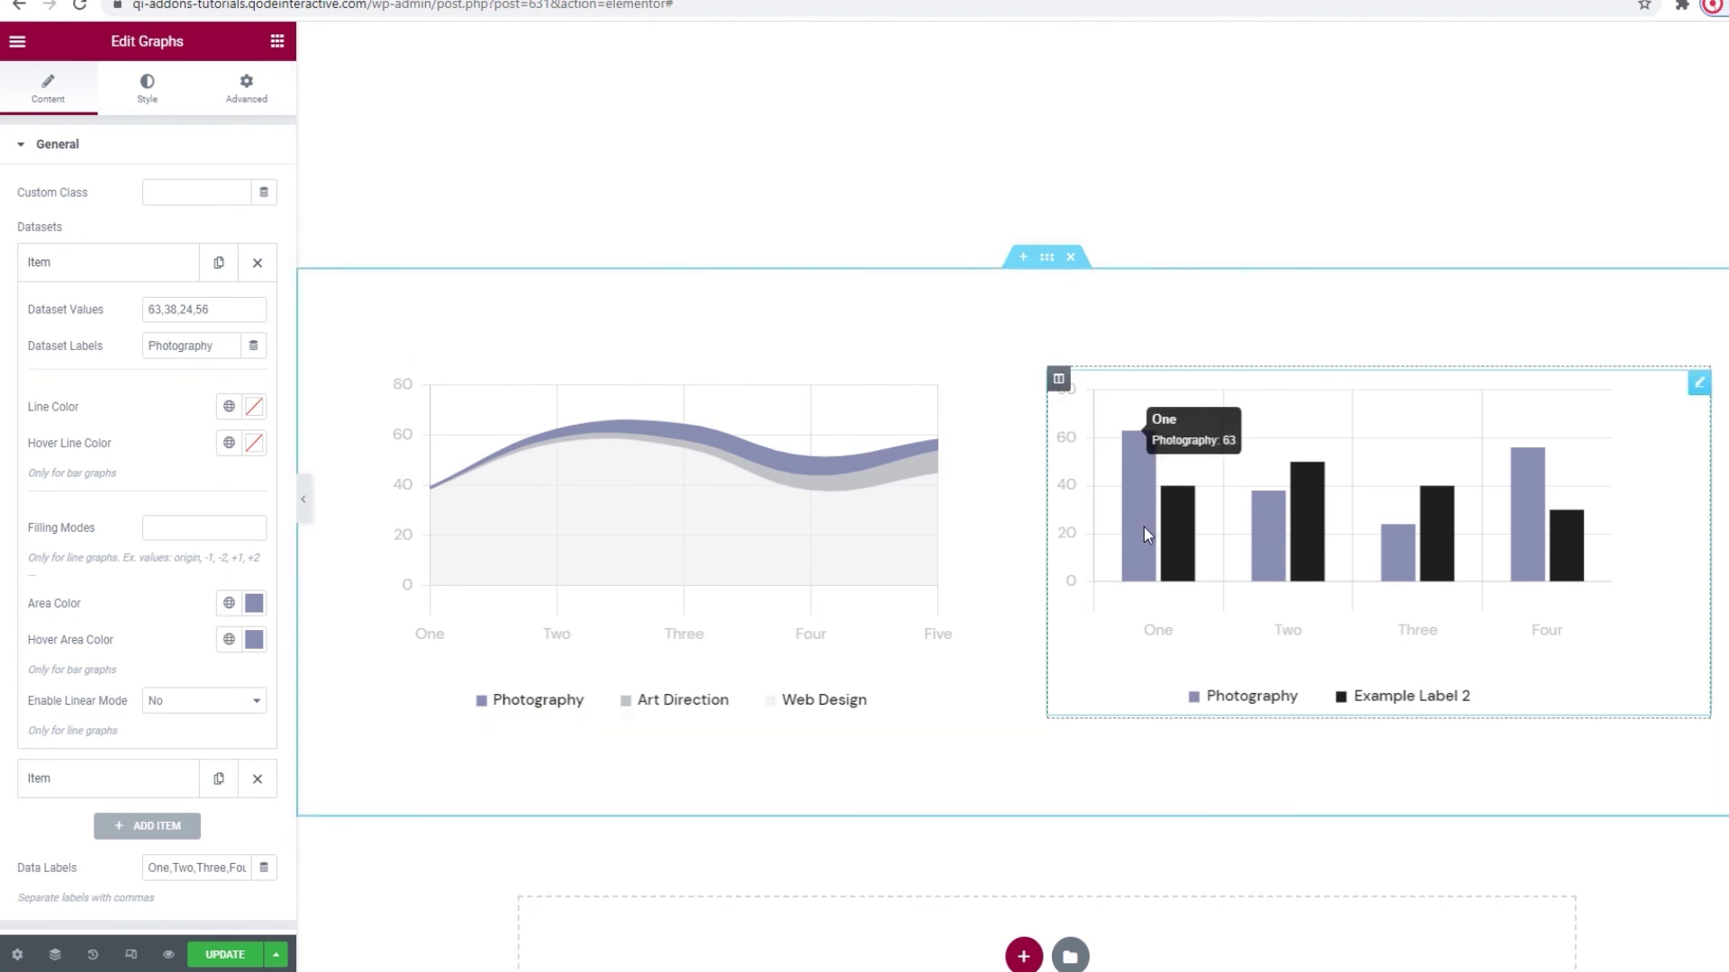
{"action": "mouse_move", "coordinate": [1260, 553]}
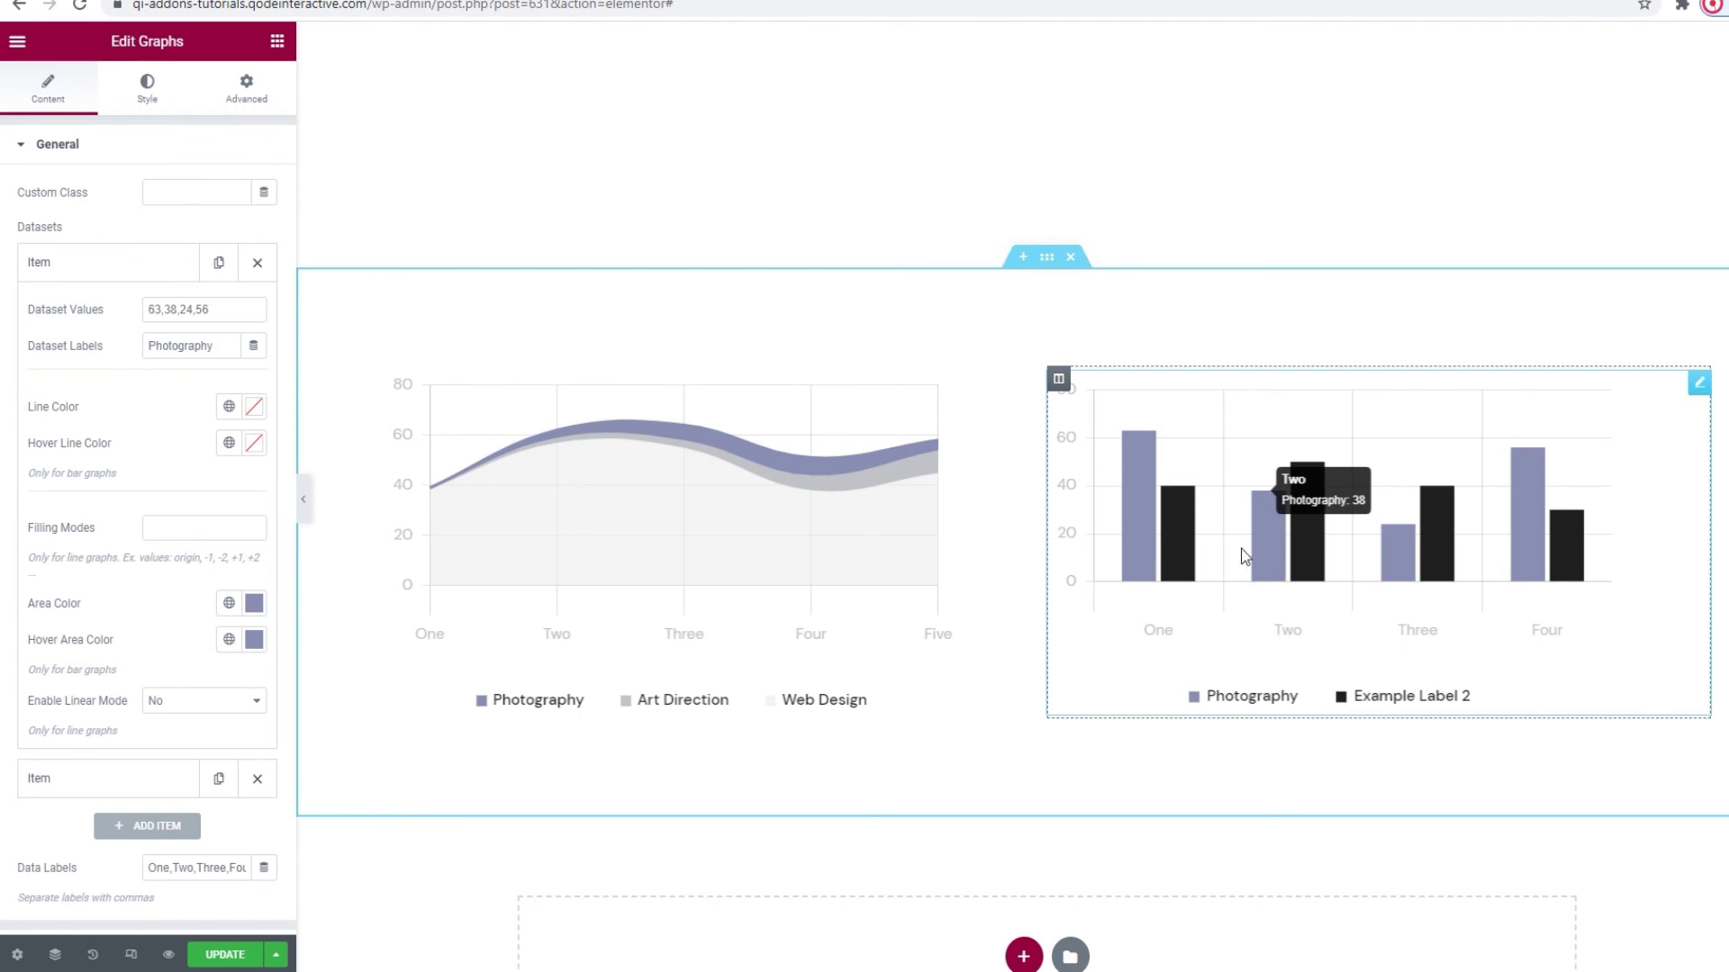
{"action": "left_click", "coordinate": [158, 537]}
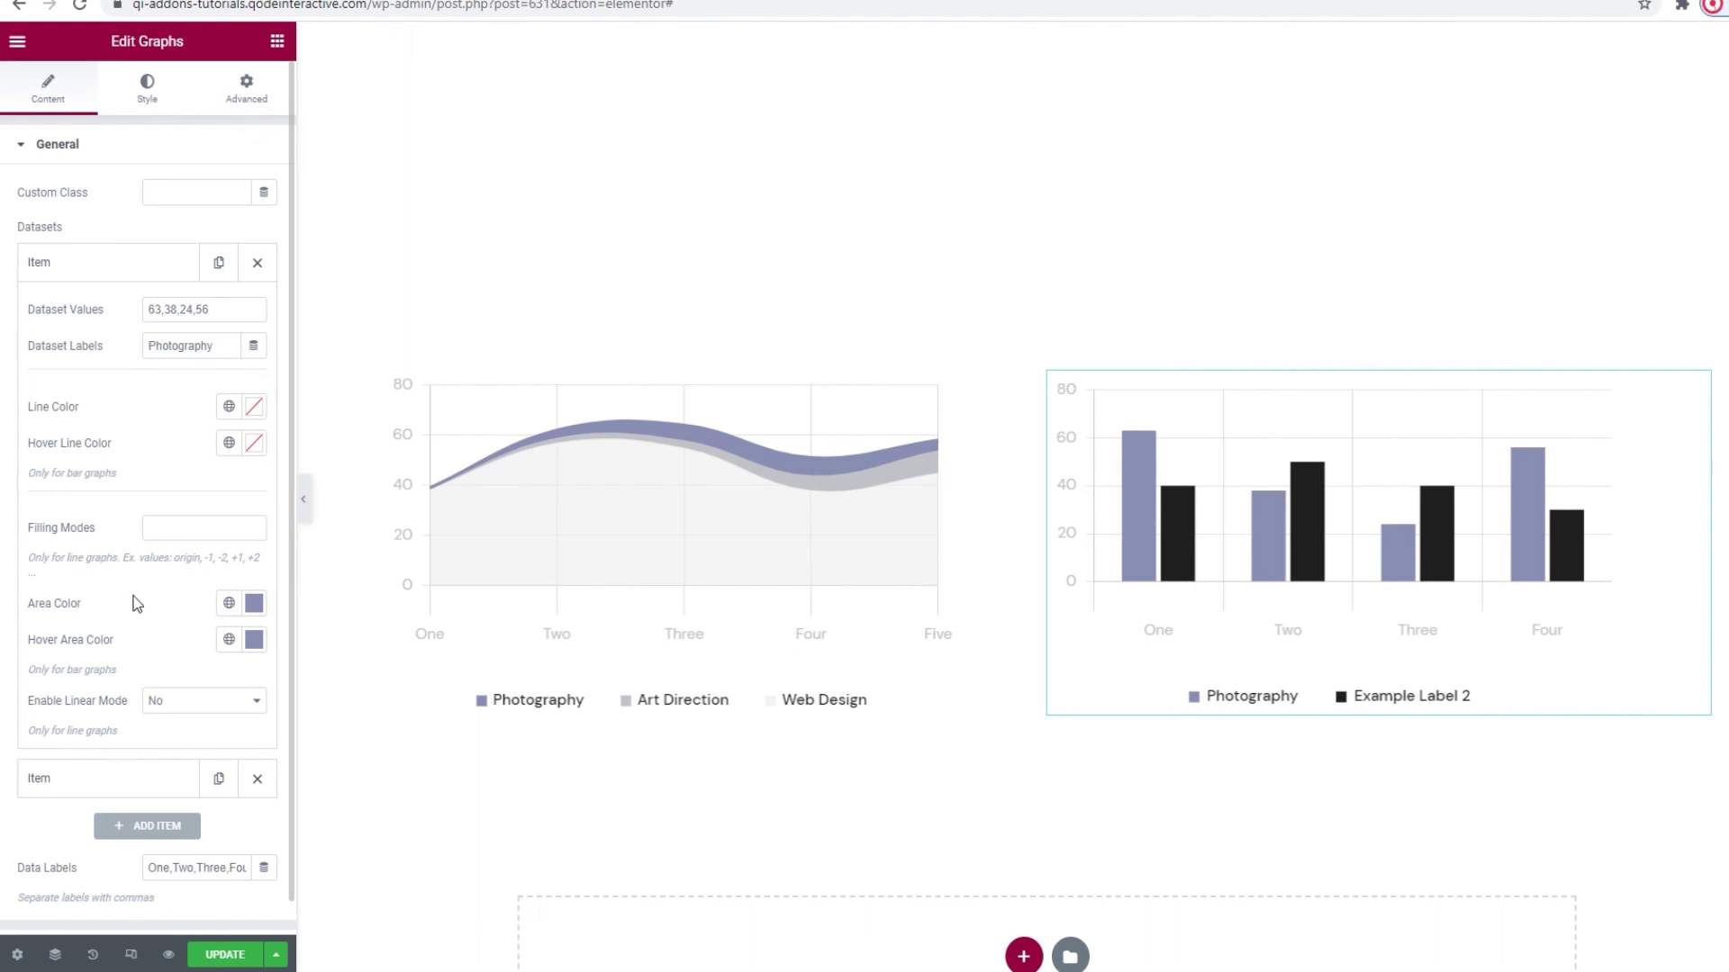
- Set the bar graph's second dataset item to values 45,76,48,36,65 with the label Art Direction
{"action": "left_click", "coordinate": [146, 264]}
{"action": "left_click", "coordinate": [141, 314]}
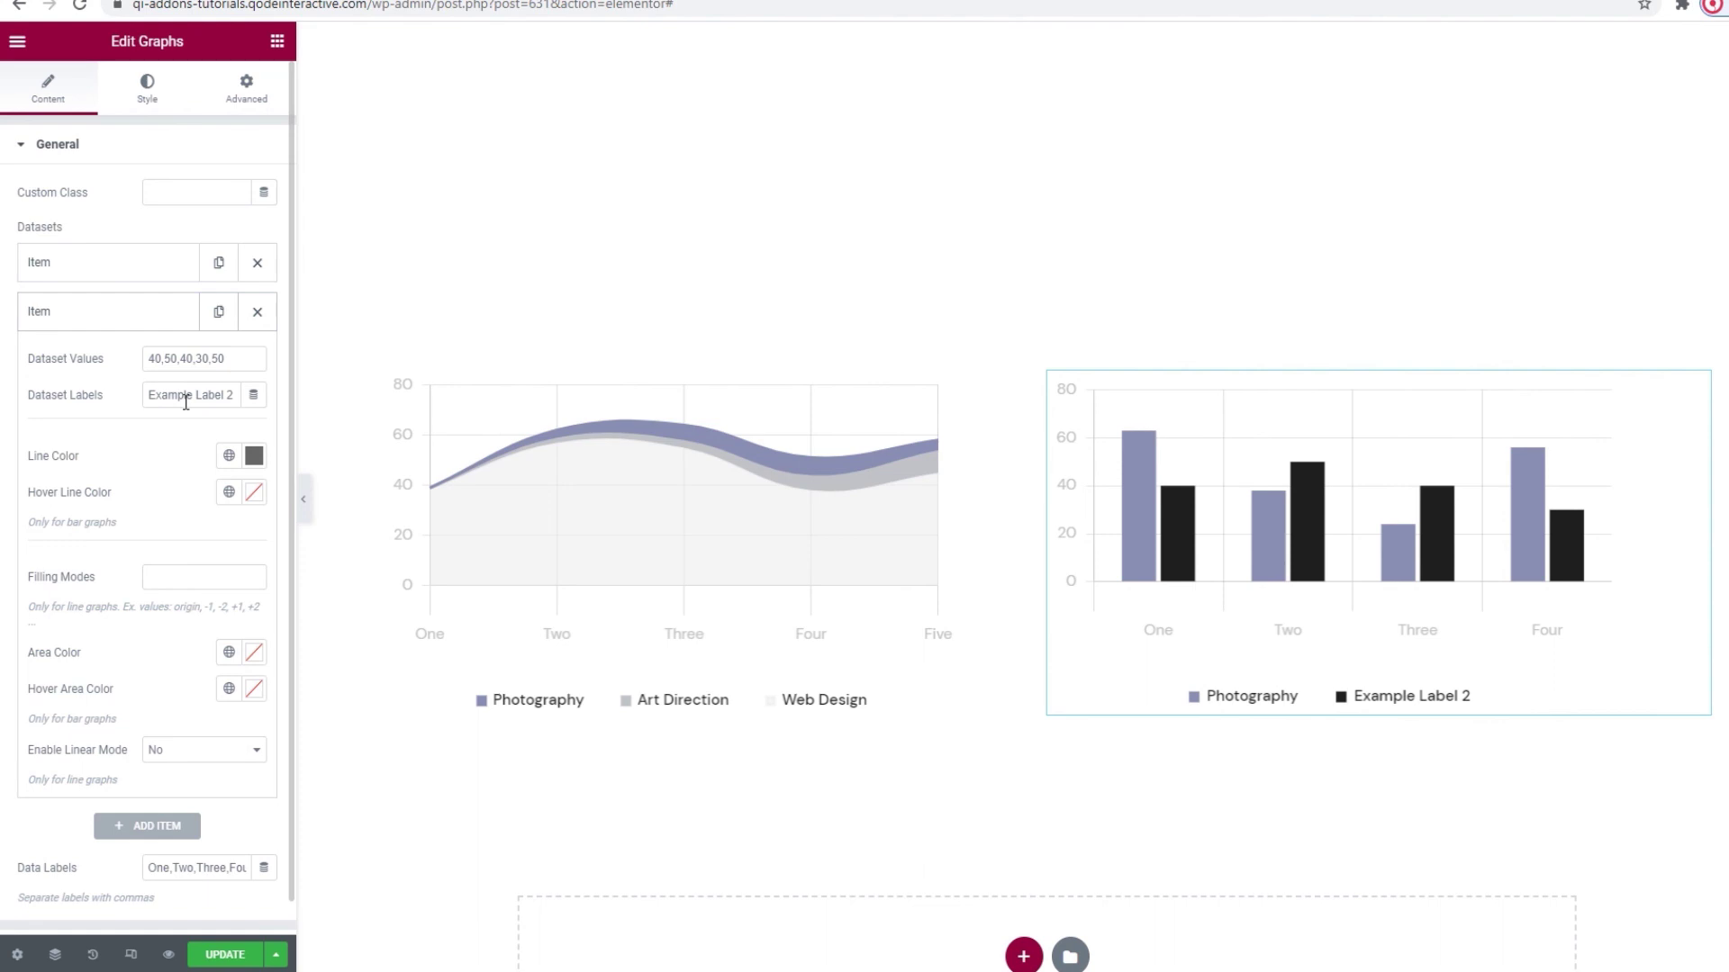
{"action": "triple_click", "coordinate": [179, 359]}
{"action": "type", "text": "45,76,48,36,65"}
{"action": "triple_click", "coordinate": [186, 393]}
{"action": "type", "text": "Art"}
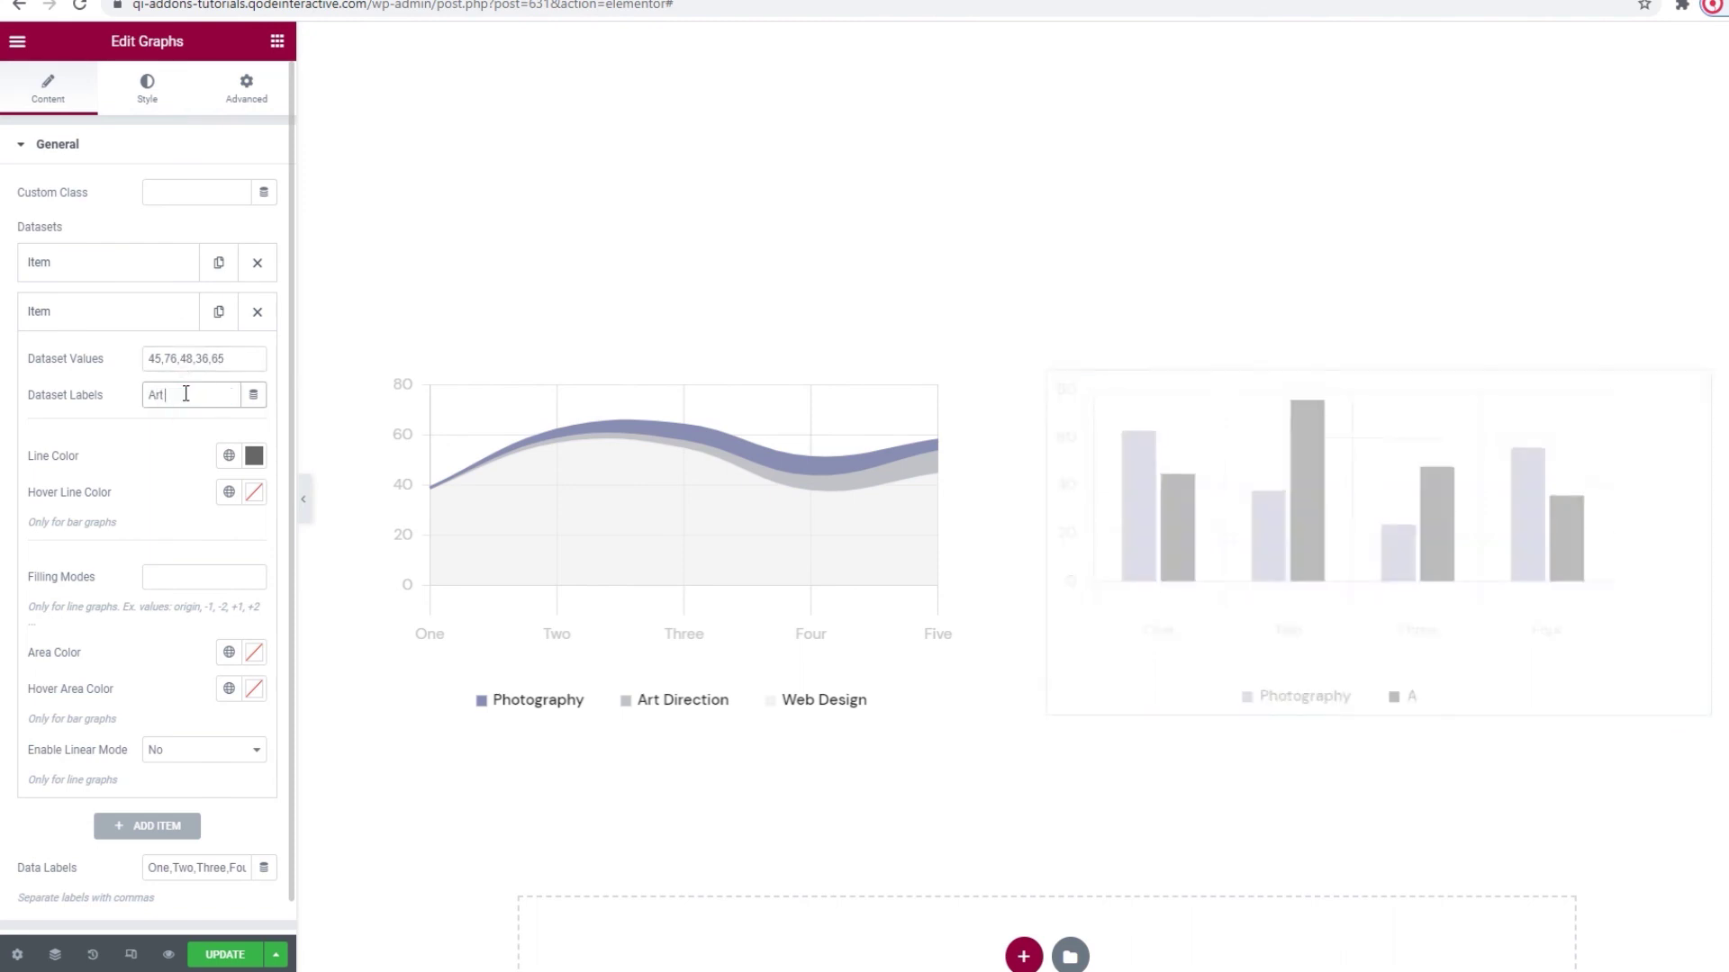
{"action": "type", "text": " Direction"}
- Clear the Art Direction dataset's line color and set its area color to #c1c3d7
{"action": "left_click", "coordinate": [254, 455]}
{"action": "left_click", "coordinate": [248, 490]}
{"action": "left_click", "coordinate": [253, 651]}
{"action": "triple_click", "coordinate": [181, 602]}
{"action": "type", "text": "#c1c3d7"}
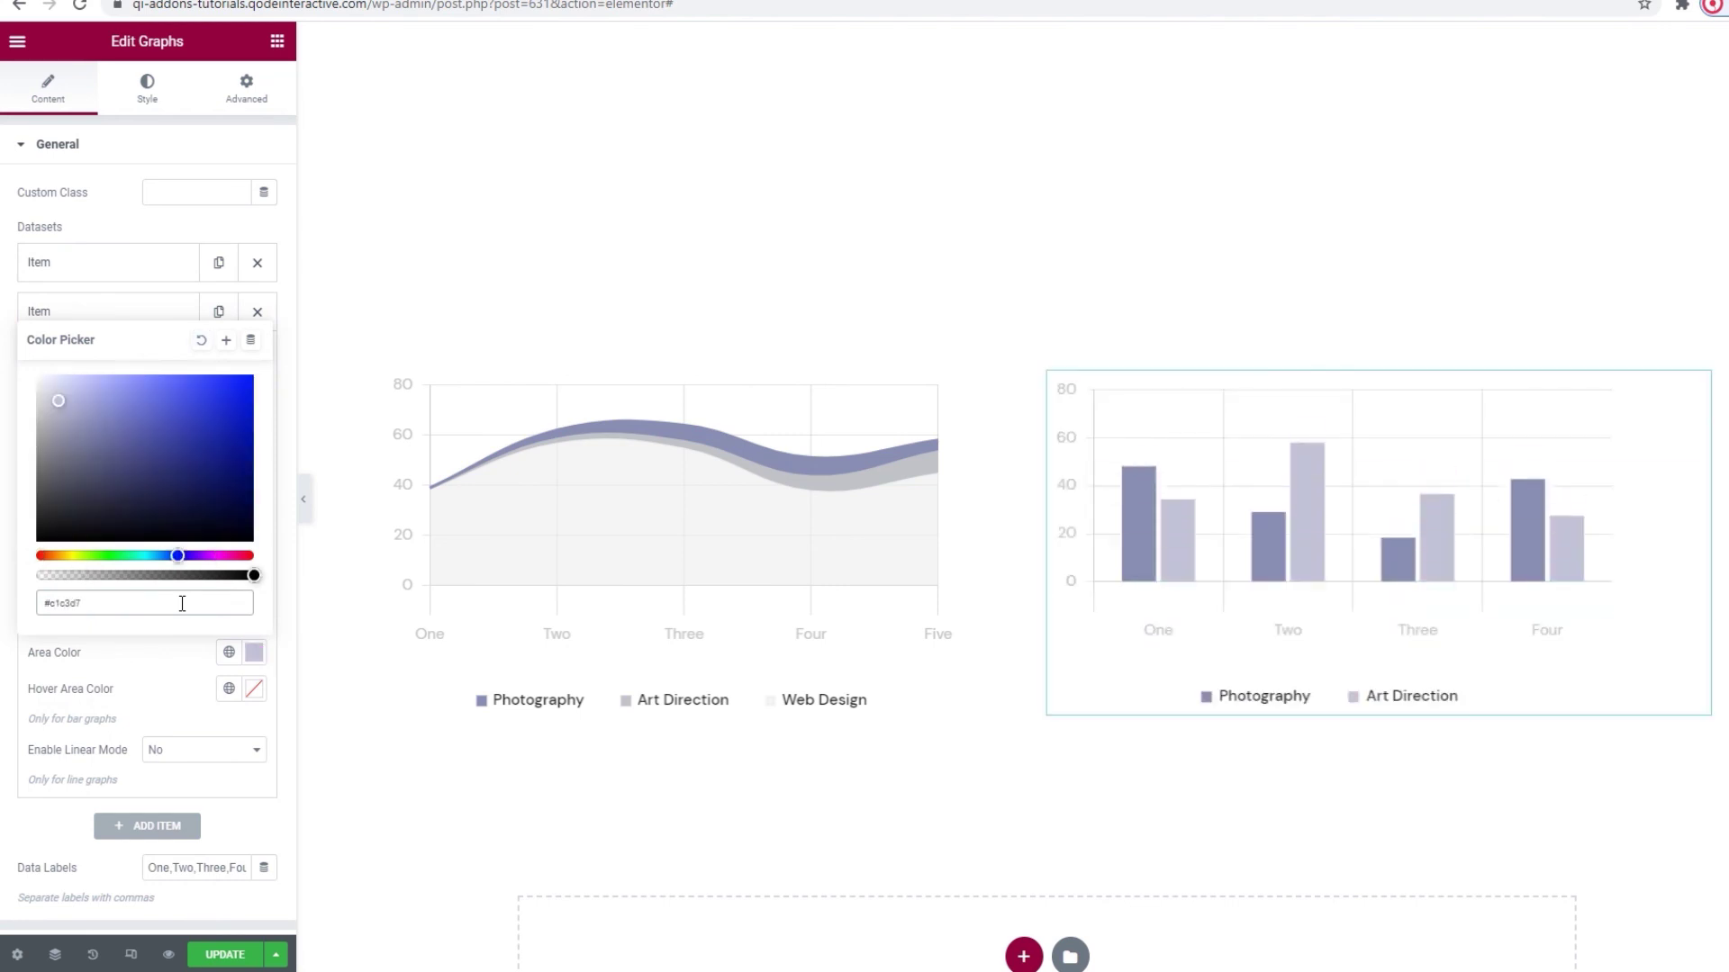
- Copy the Art Direction dataset's area color value into its hover area color and collapse the dataset item
{"action": "double_click", "coordinate": [180, 603]}
{"action": "right_click", "coordinate": [180, 602]}
{"action": "left_click", "coordinate": [230, 674]}
{"action": "left_click", "coordinate": [254, 688]}
{"action": "right_click", "coordinate": [212, 640]}
{"action": "left_click", "coordinate": [289, 748]}
{"action": "left_click", "coordinate": [174, 700]}
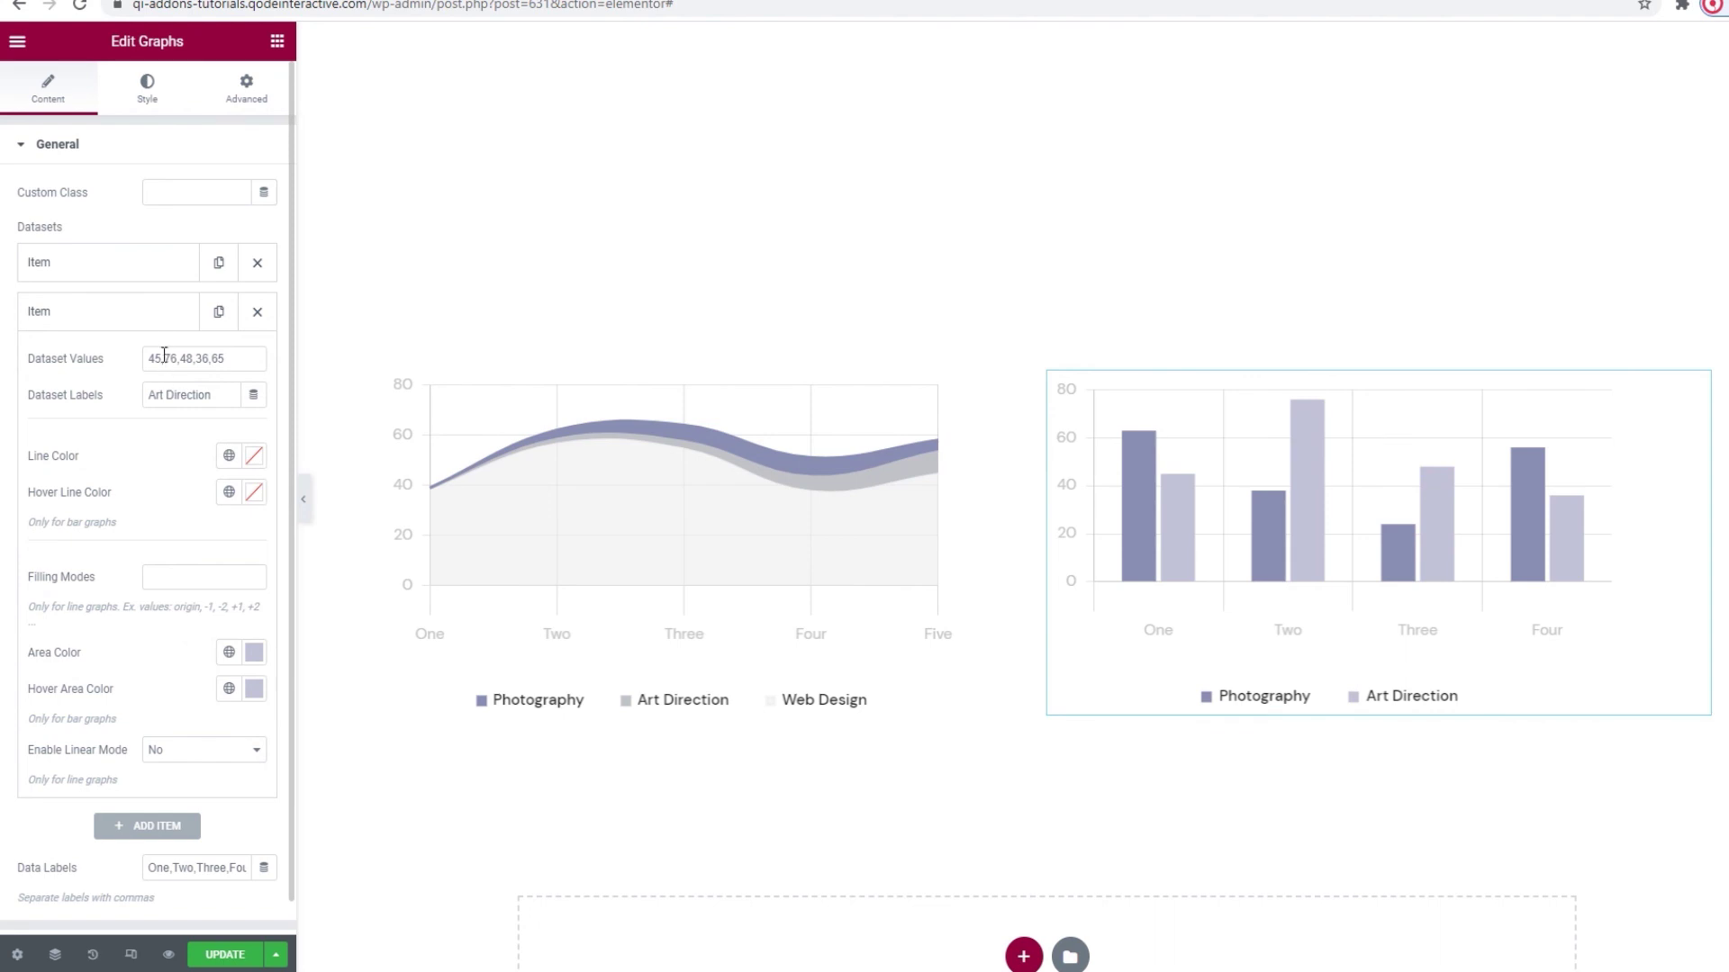
{"action": "left_click", "coordinate": [159, 323]}
- Review both finished graphs on the page and save the page with the update
{"action": "left_click", "coordinate": [380, 864]}
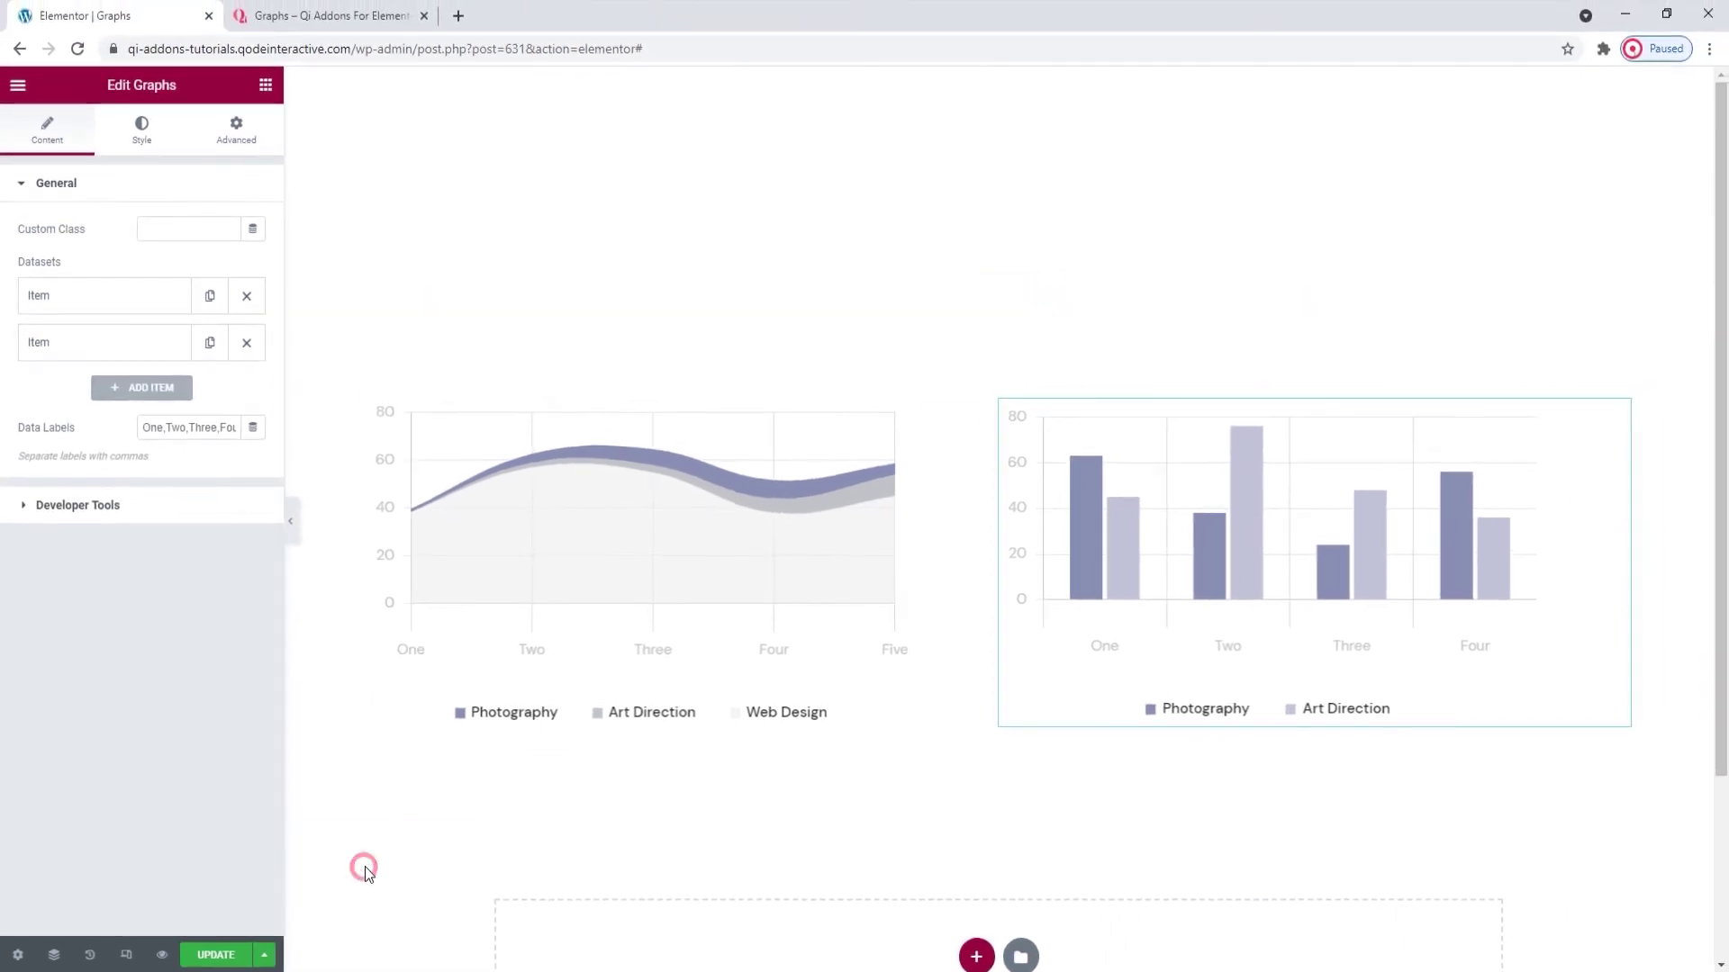
{"action": "scroll", "coordinate": [364, 872], "scroll_direction": "down", "scroll_amount": 2}
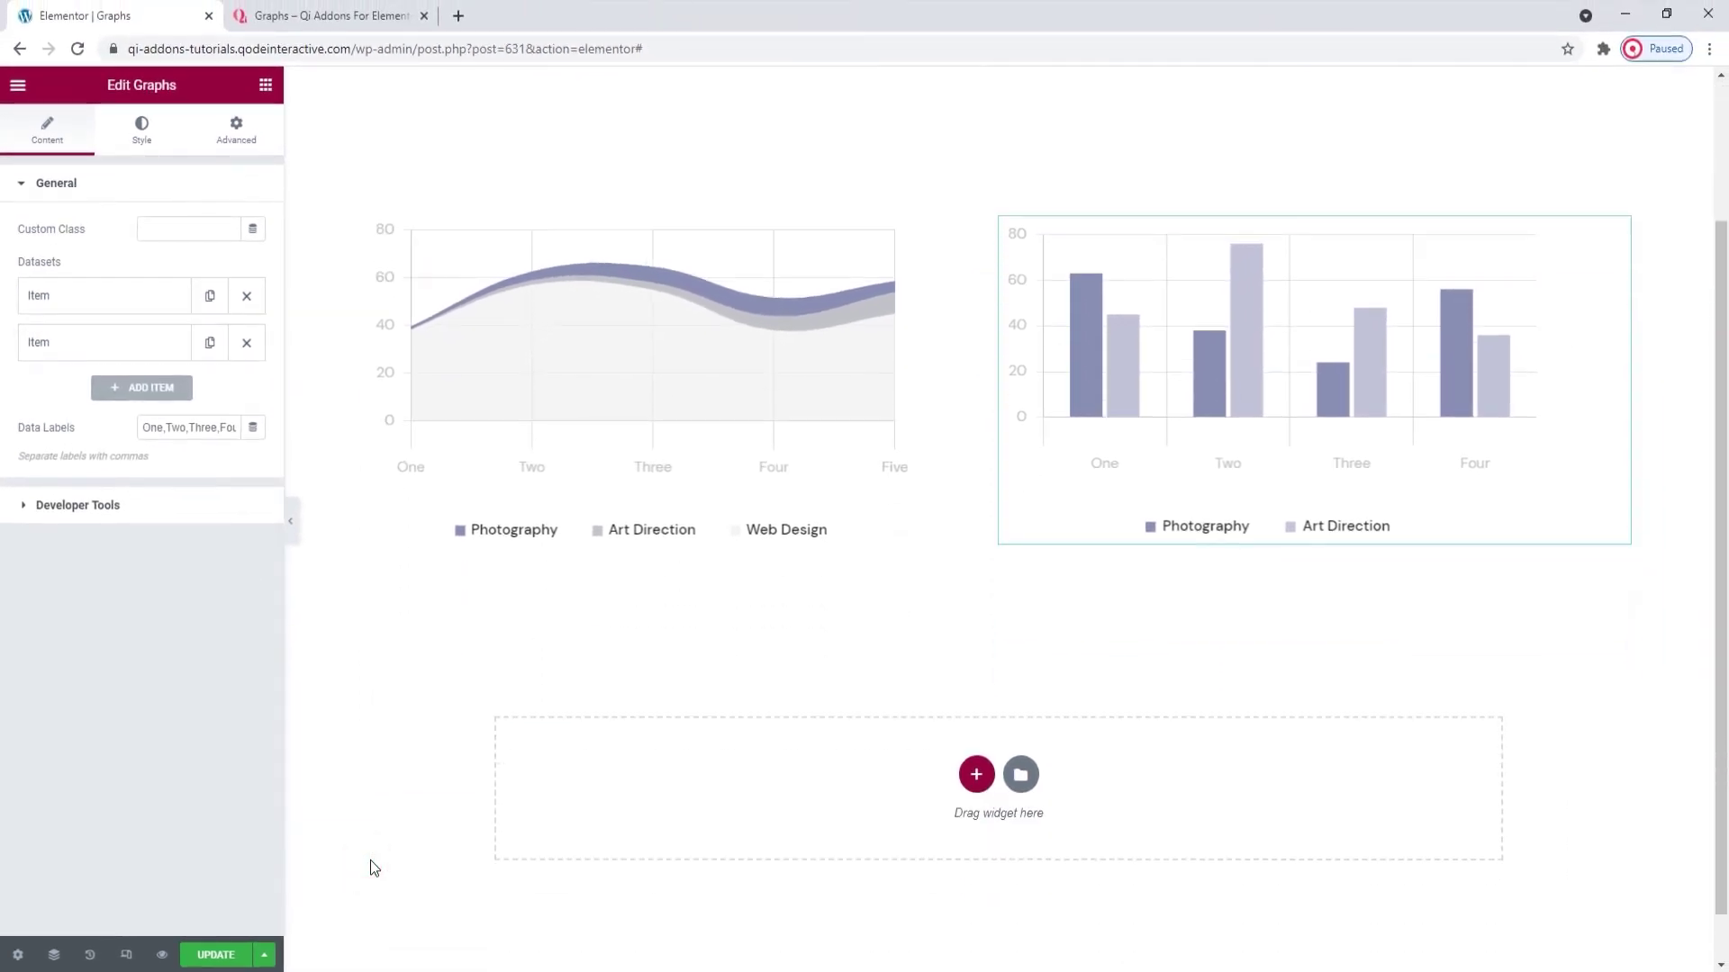
{"action": "scroll", "coordinate": [378, 814], "scroll_direction": "up", "scroll_amount": 1}
{"action": "left_click", "coordinate": [378, 815]}
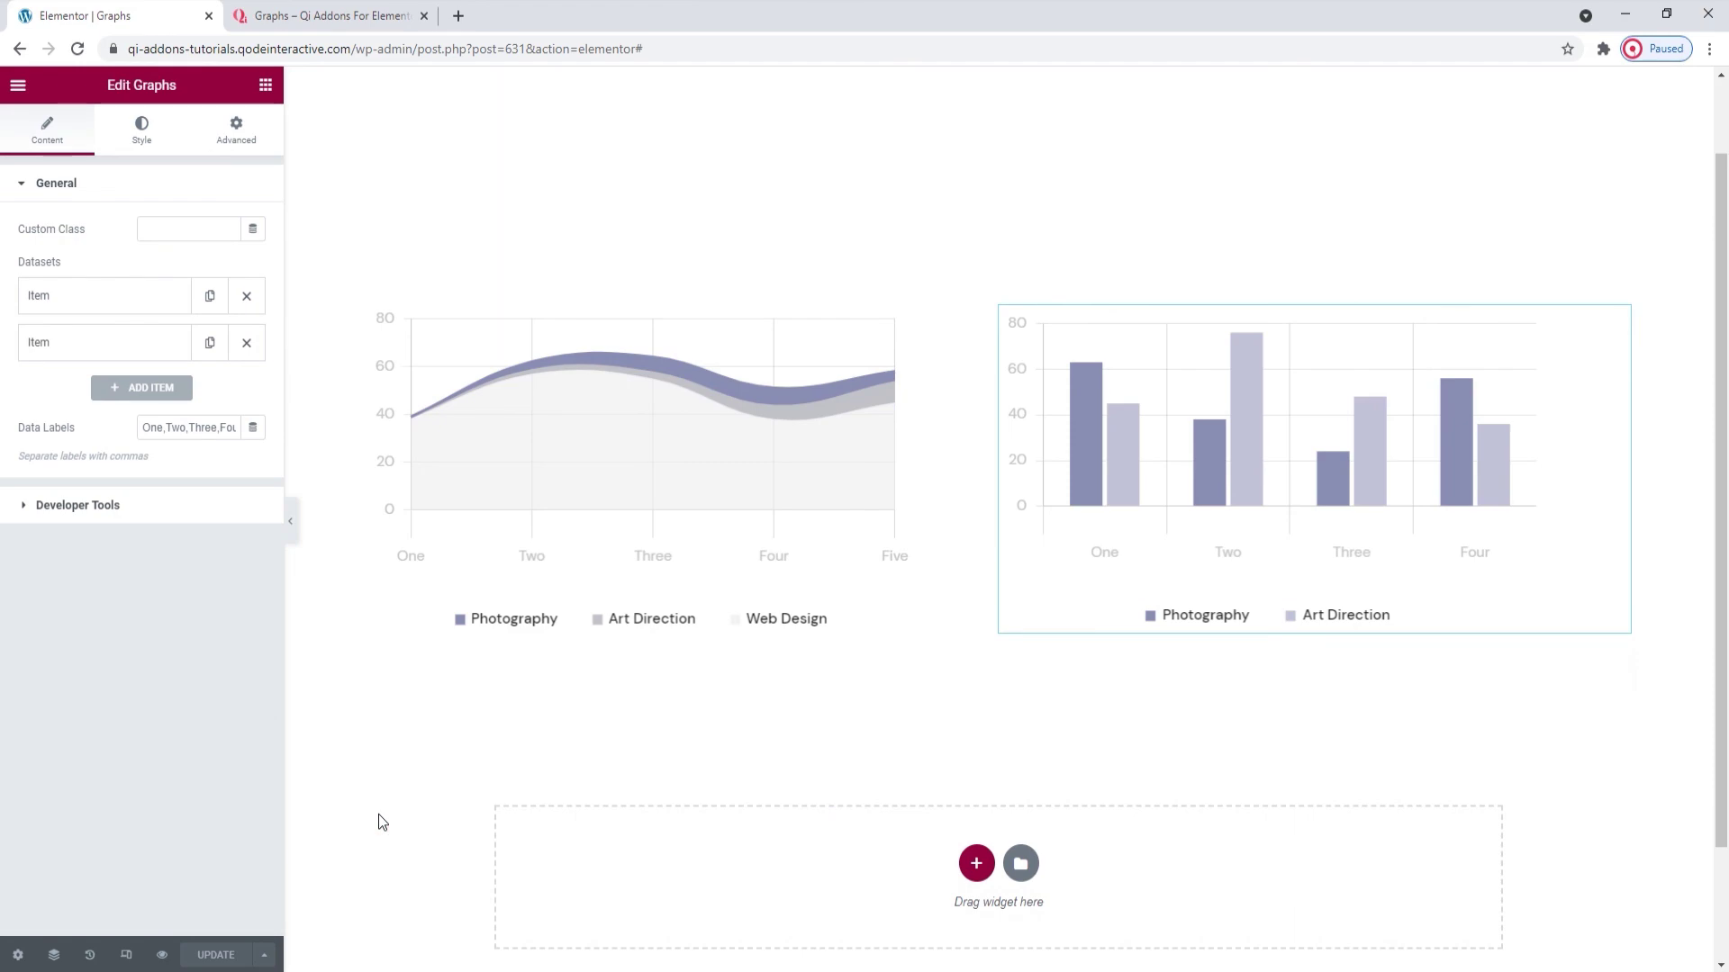
- Switch to the Qi Addons Graphs demo page and look through its graph examples from the beginning to the final bar graph
{"action": "left_click", "coordinate": [320, 15]}
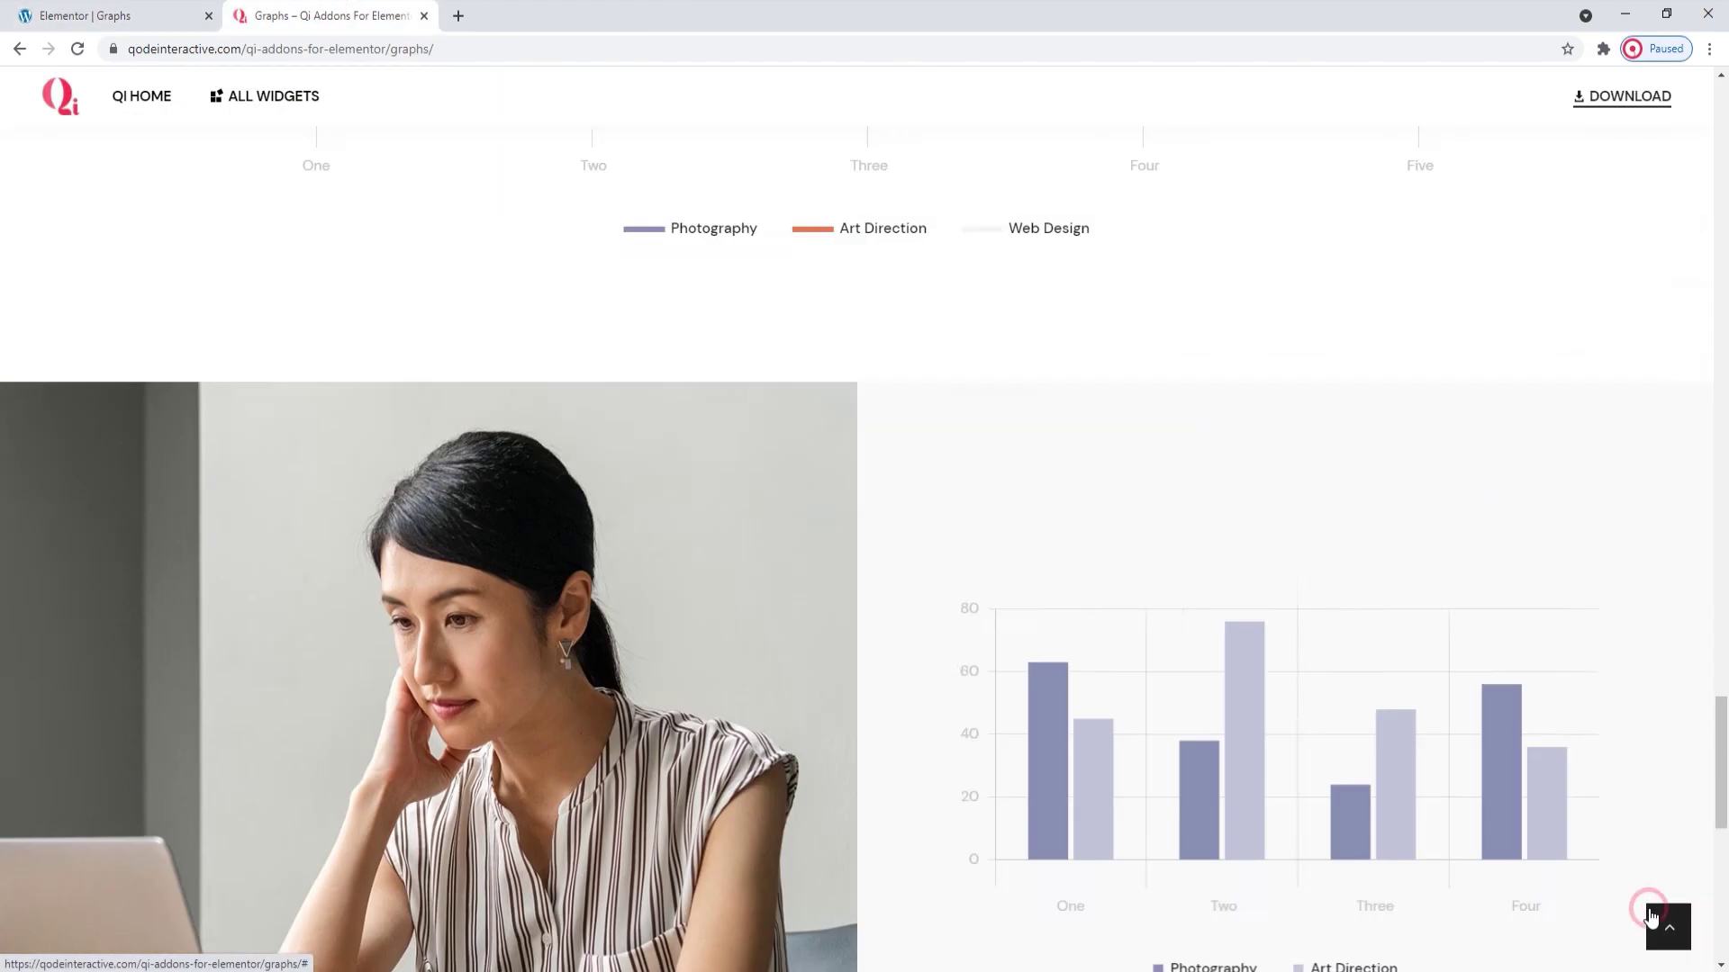
{"action": "left_click", "coordinate": [1662, 923]}
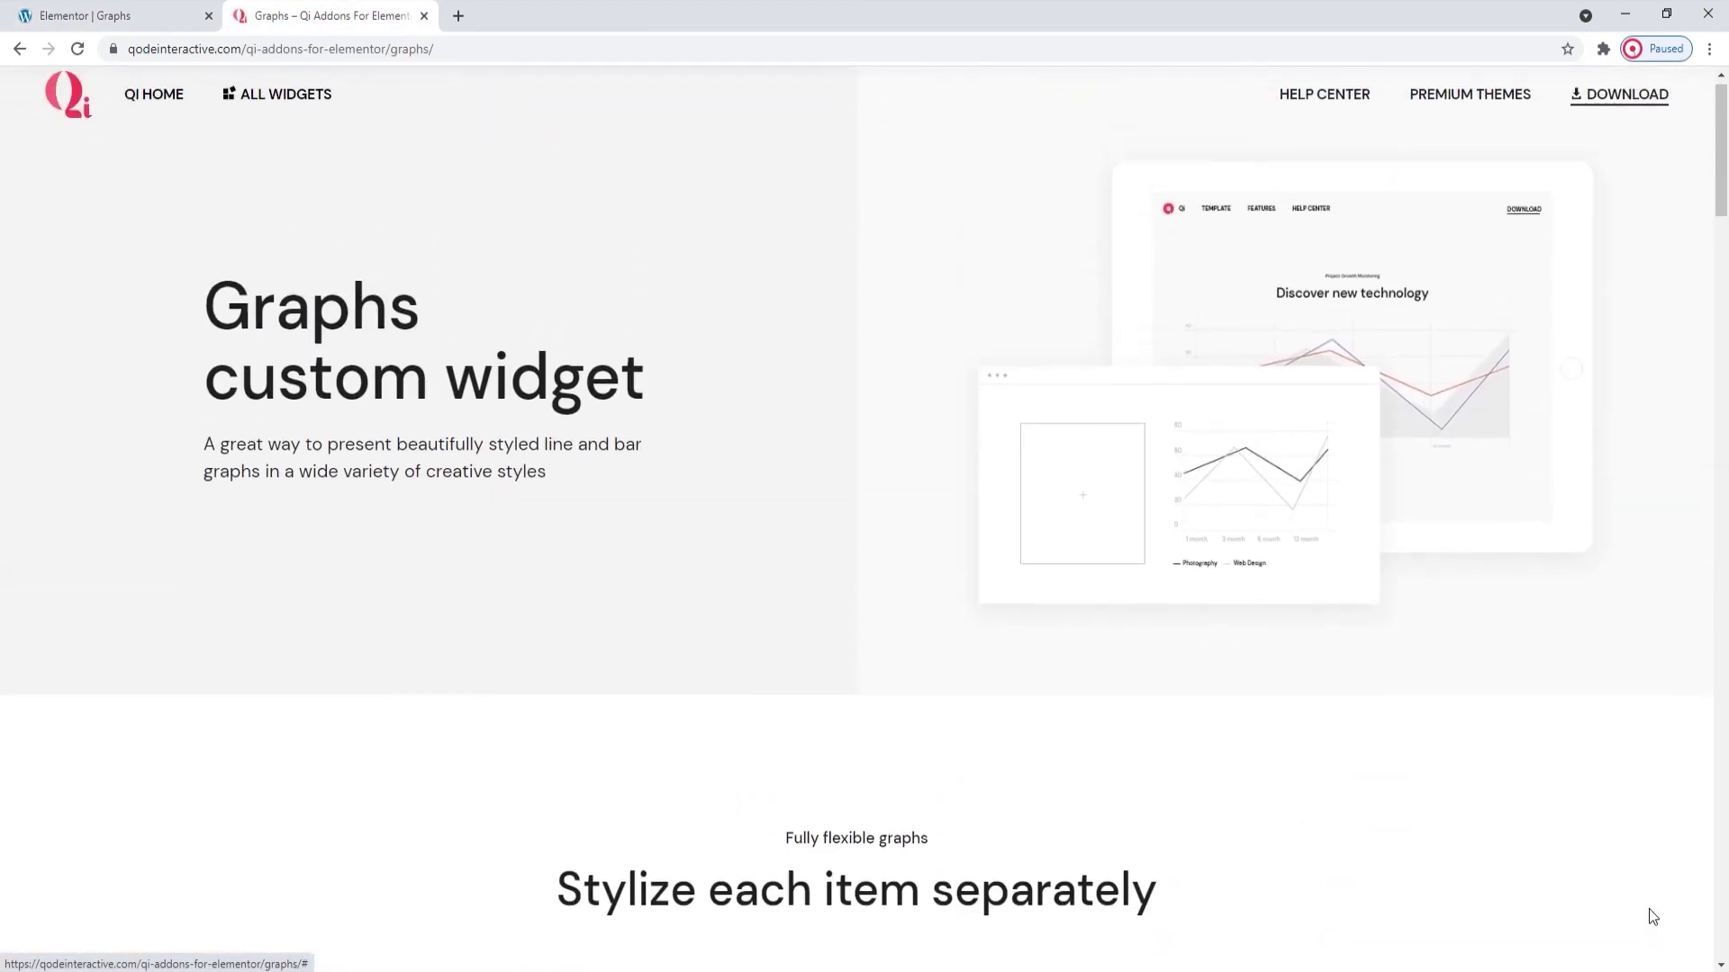
{"action": "scroll", "coordinate": [1721, 259], "scroll_direction": "down", "scroll_amount": 5}
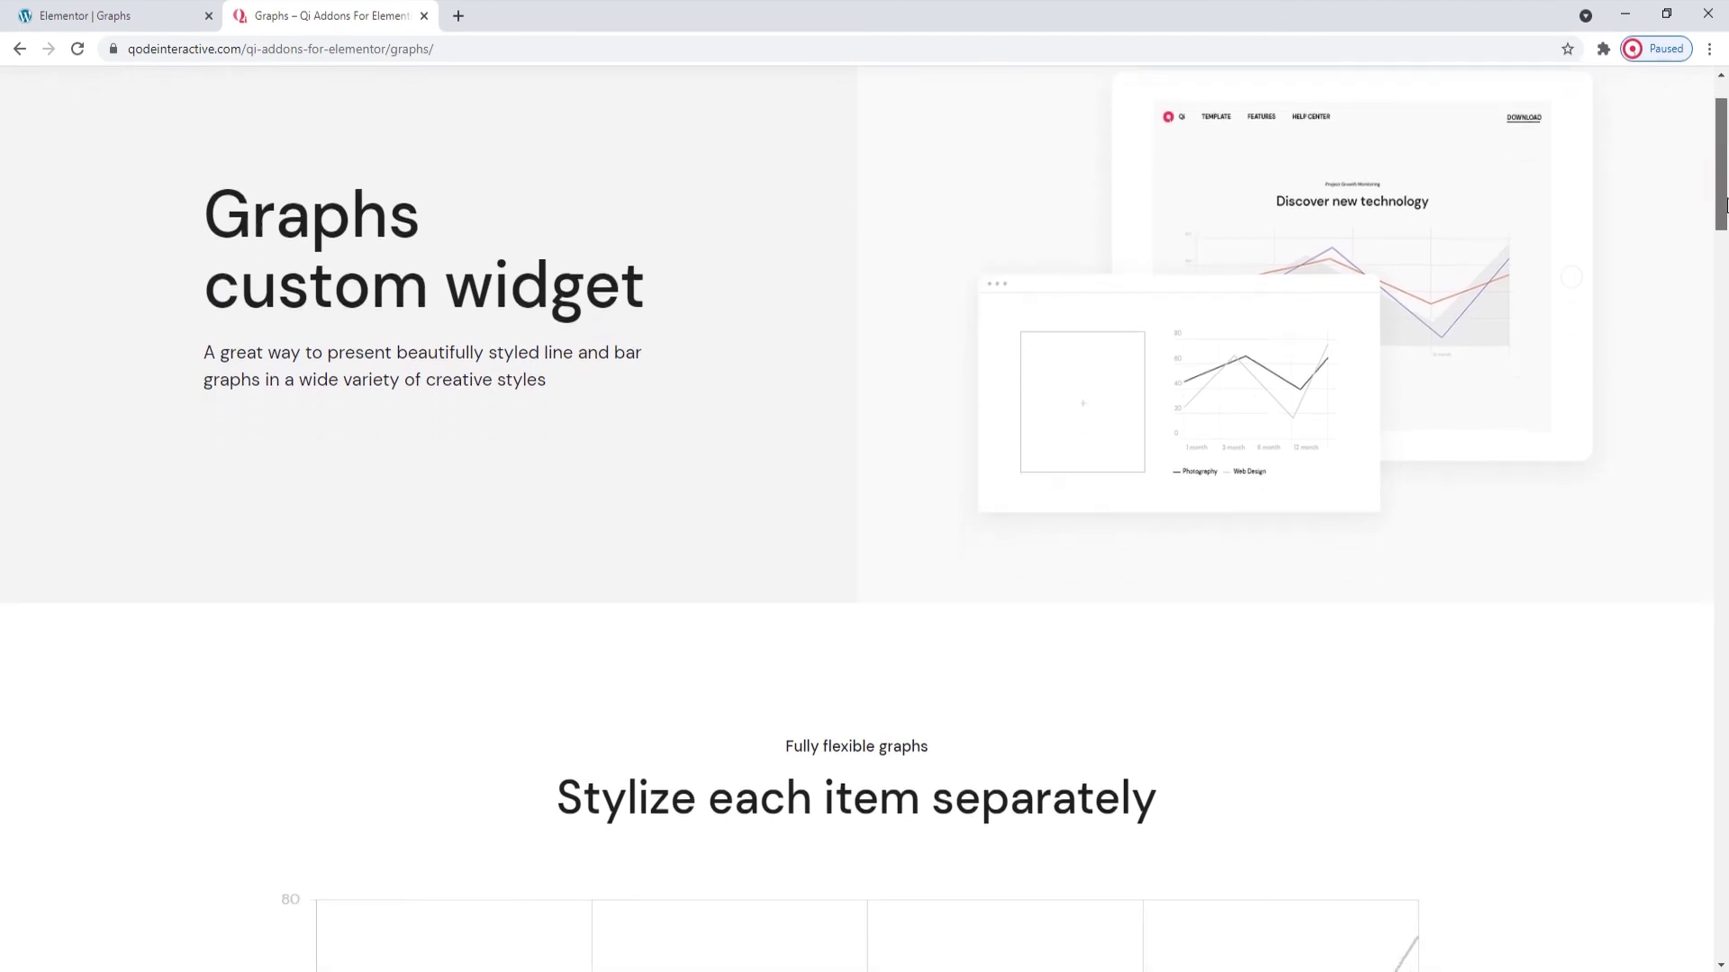
{"action": "left_click_drag", "start_coordinate": [1726, 261], "coordinate": [1727, 856]}
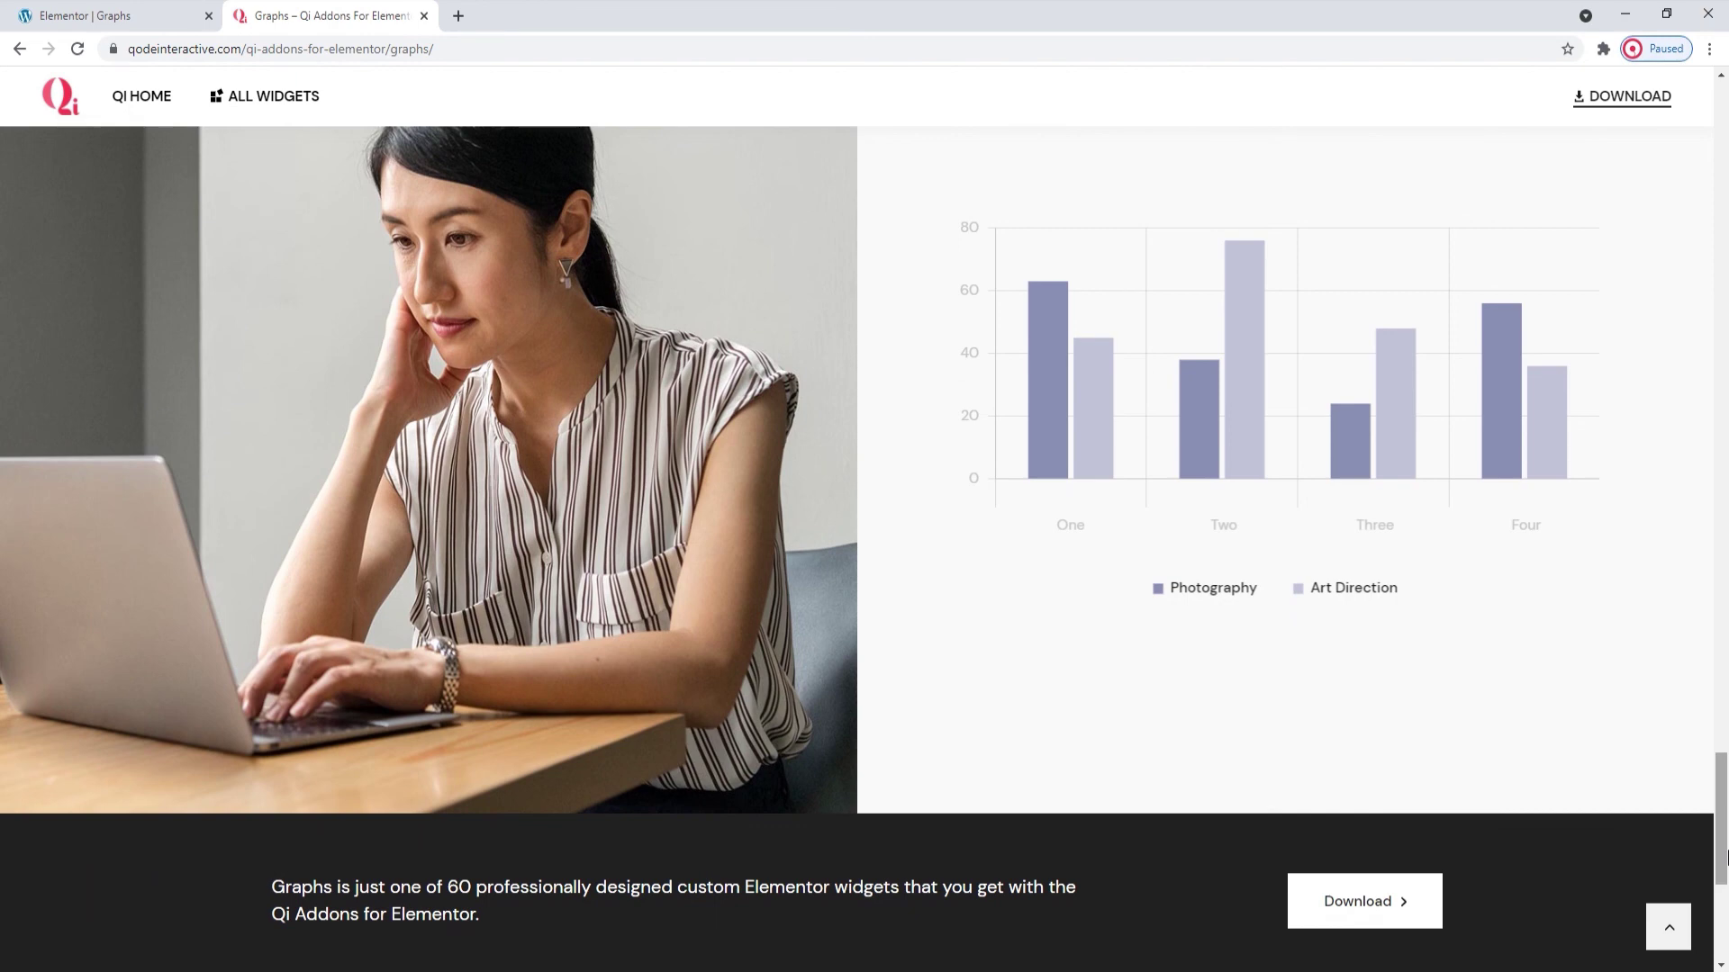